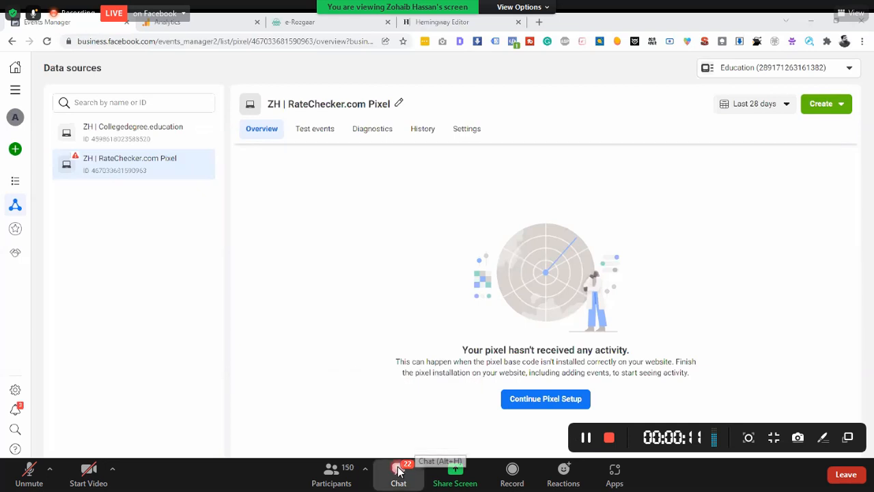
# Step: Move the meeting chat window aside and start a message to everyone with "sir on fiverr facebook pixel"
pyautogui.moveTo(430, 123); pyautogui.dragTo(719, 68)
pyautogui.click(722, 277)
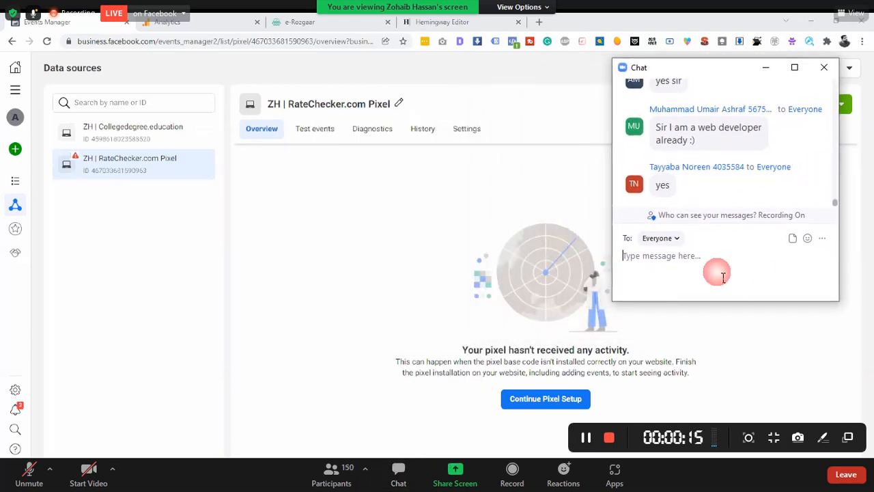
pyautogui.write('s')
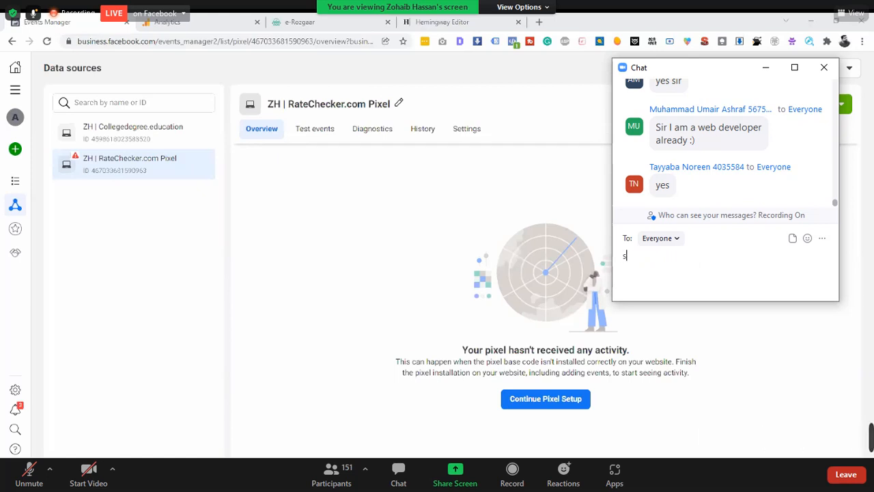
pyautogui.write('ir is')
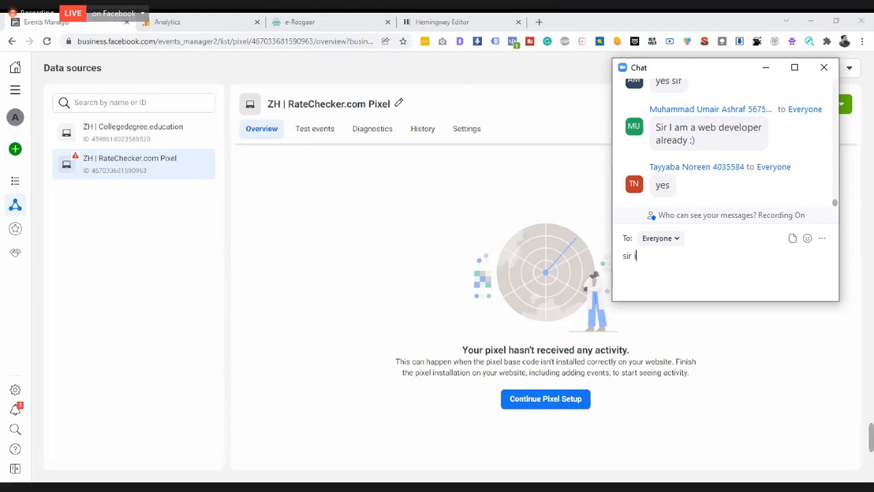
pyautogui.press('BackSpace')
pyautogui.press('BackSpace')
pyautogui.press('BackSpace')
pyautogui.write('on fiverr facebo')
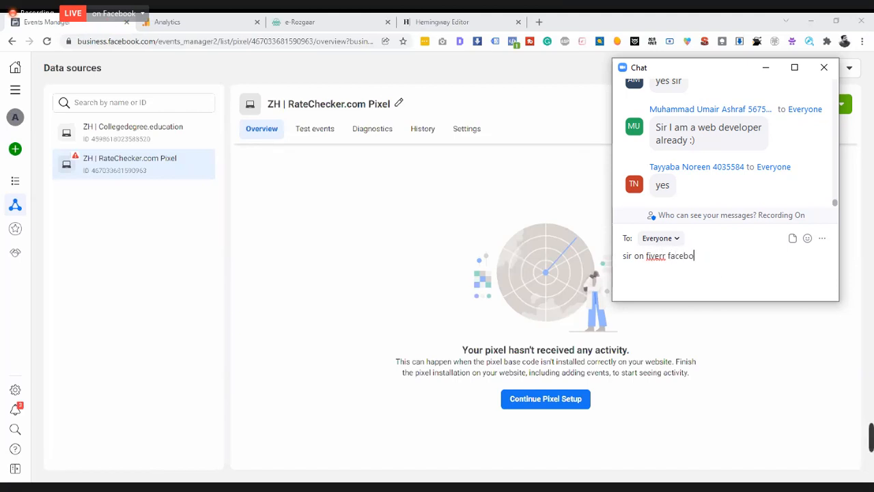
pyautogui.write('ok pixels')
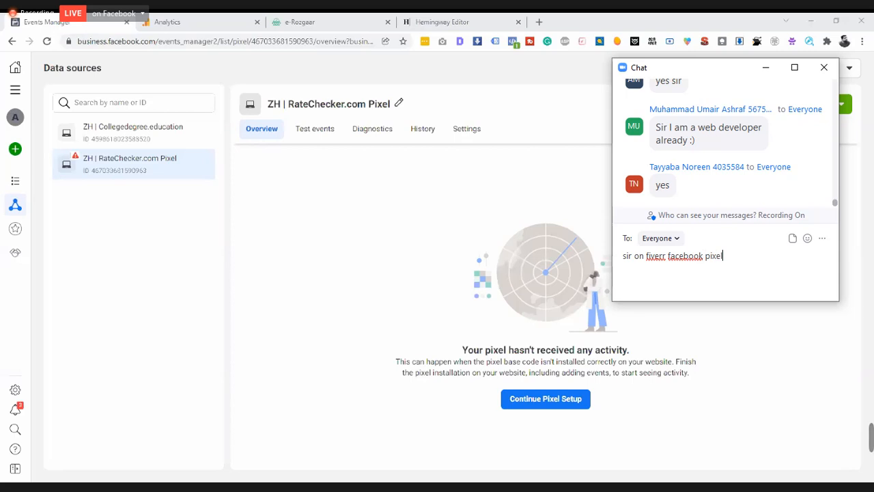
# Step: Complete the chat message with "setup, errorx ki bhot demand hy" and send it to everyone
pyautogui.press('BackSpace')
pyautogui.press('BackSpace')
pyautogui.write('s')
pyautogui.write('etupm')
pyautogui.press('BackSpace')
pyautogui.press('BackSpace')
pyautogui.press('BackSpace')
pyautogui.write('m')
pyautogui.press('BackSpace')
pyautogui.write('p, errorx')
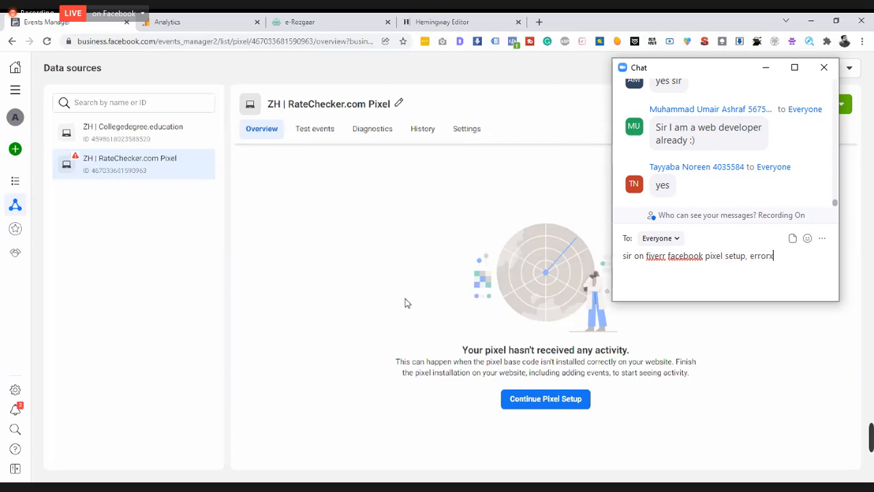
pyautogui.write(' ki bhot d')
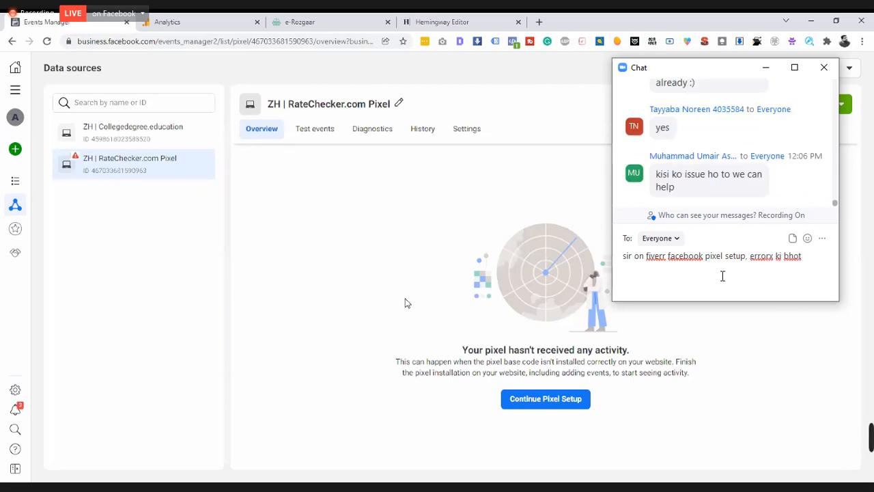
pyautogui.write('emand hy')
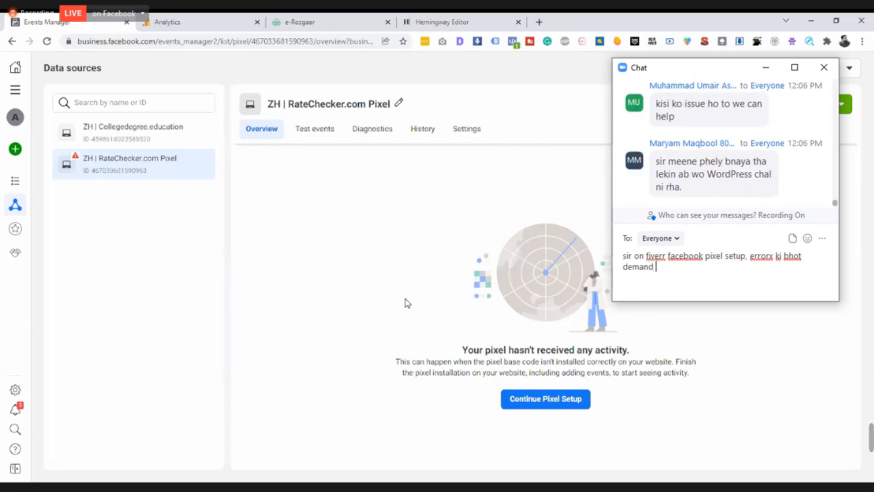
pyautogui.press('Return')
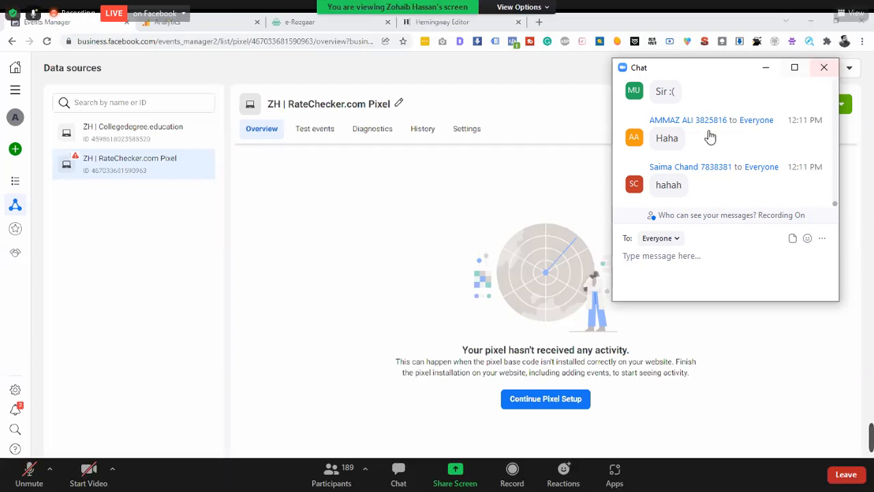
# Step: Read the recent chat messages and answer the question about proposals with "show hoty hn" to everyone
pyautogui.scroll(3, 710, 137)
pyautogui.scroll(1, 707, 142)
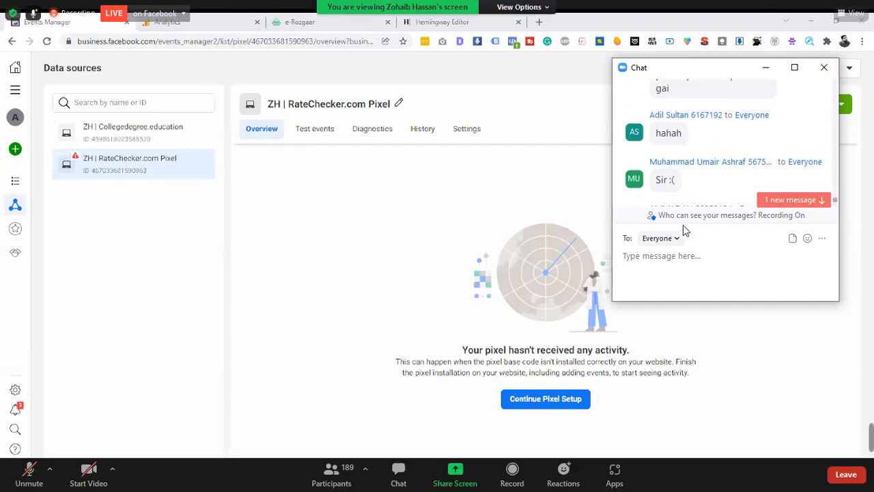
pyautogui.click(676, 275)
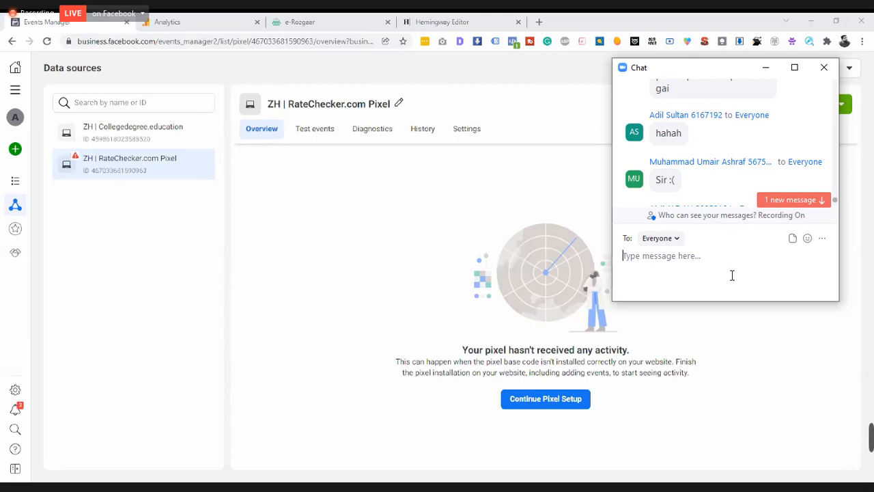
pyautogui.click(823, 202)
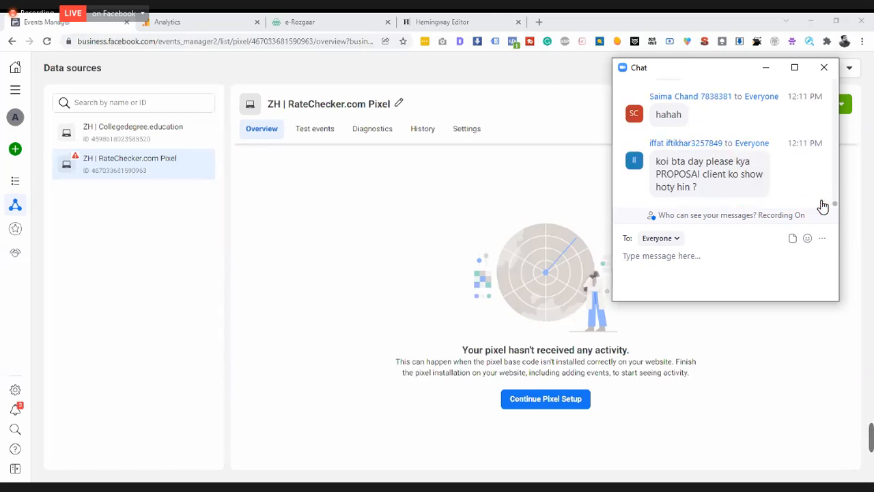
pyautogui.click(731, 273)
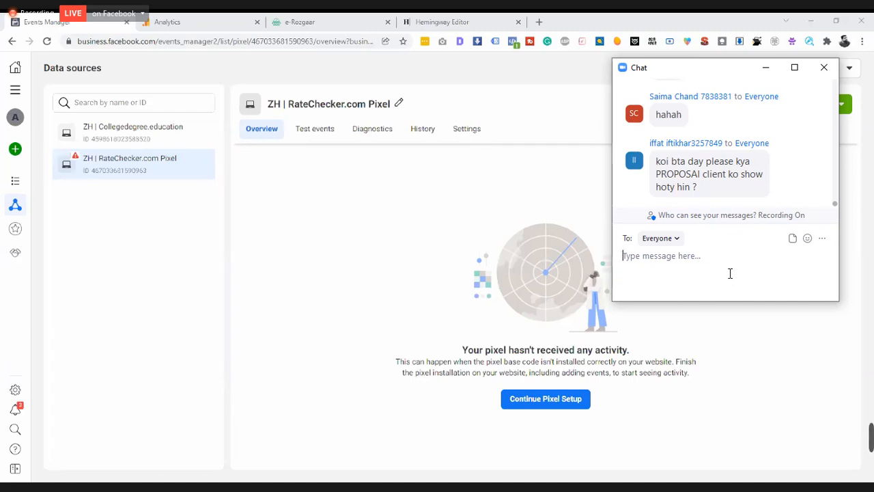
pyautogui.write('show hoty hn')
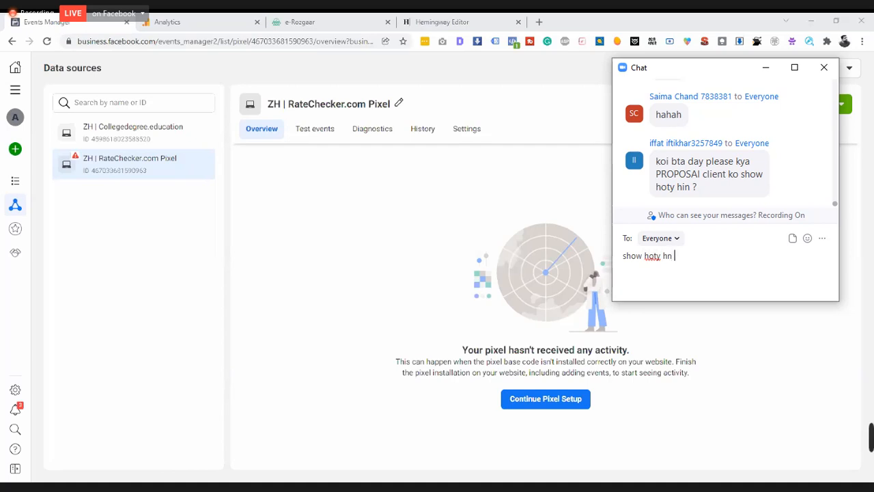
pyautogui.press('Return')
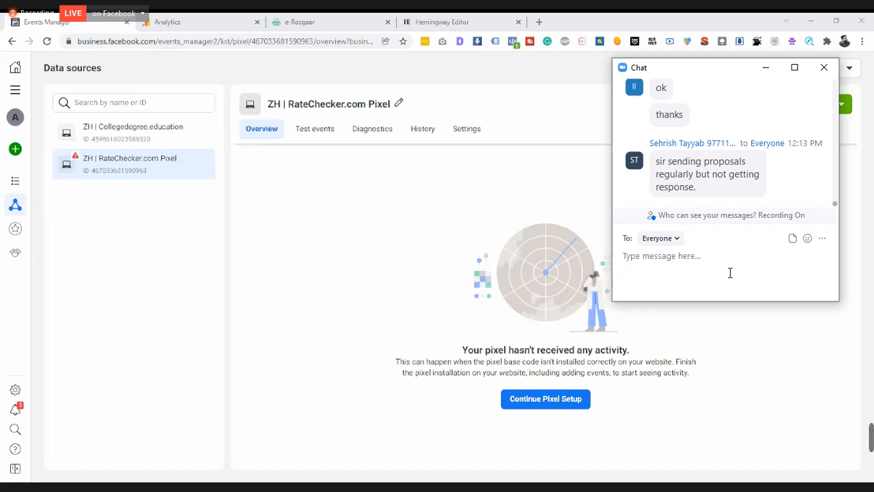
# Step: Send "same here" to everyone in reply to the message about proposals getting no response
pyautogui.write('shame')
pyautogui.press('BackSpace')
pyautogui.press('BackSpace')
pyautogui.press('BackSpace')
pyautogui.press('BackSpace')
pyautogui.press('BackSpace')
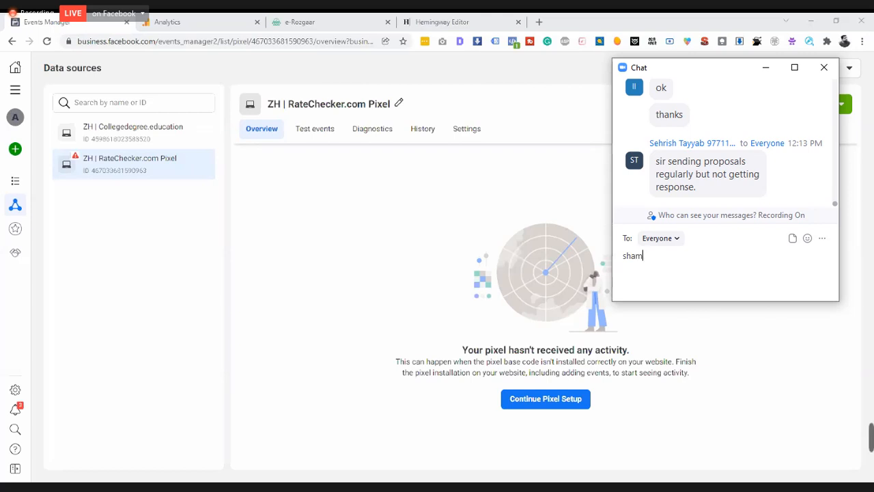
pyautogui.write('ame here')
pyautogui.press('Return')
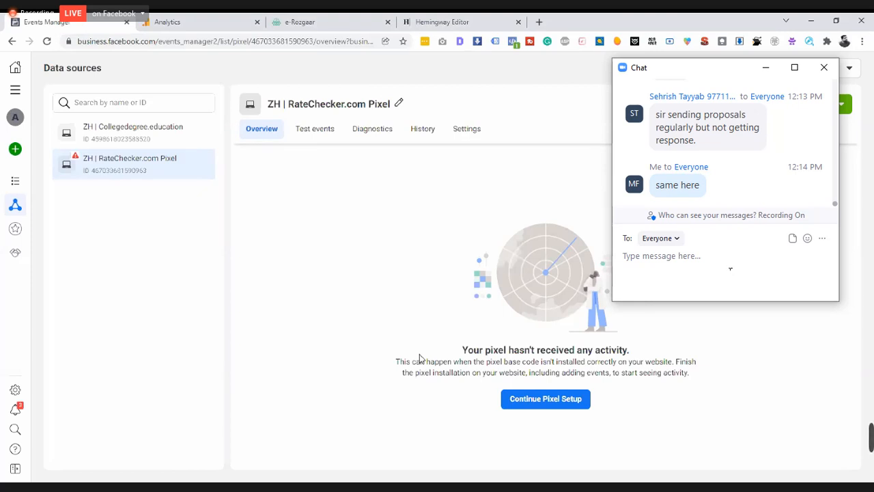
# Step: View the ZH | Collegedegree.education data source, return to ZH | RateChecker.com Pixel, and close the chat window
pyautogui.scroll(5, 58, 99)
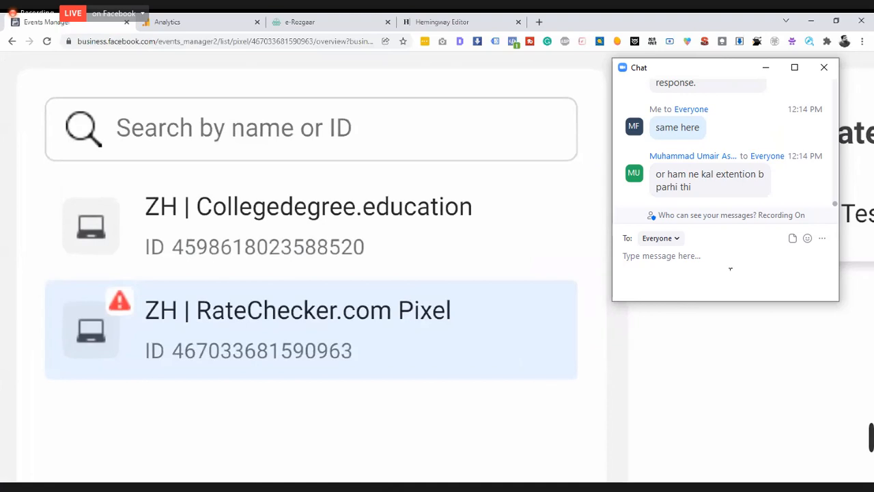
pyautogui.click(411, 245)
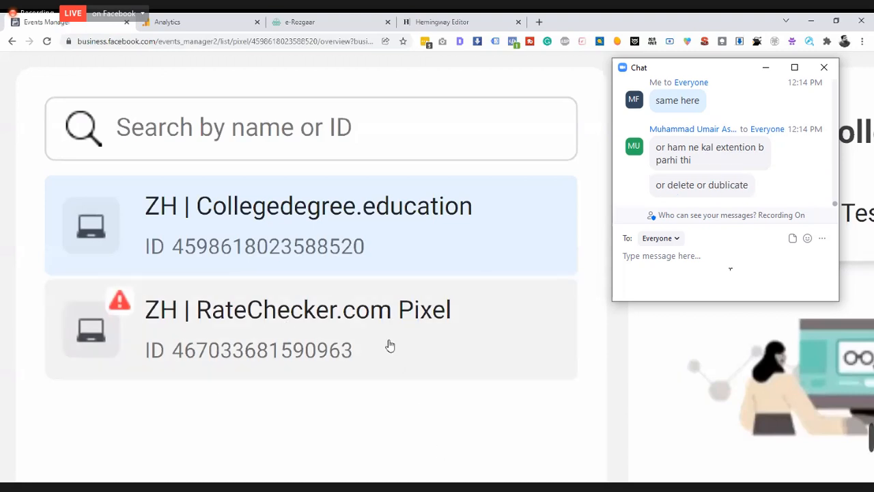
pyautogui.click(389, 342)
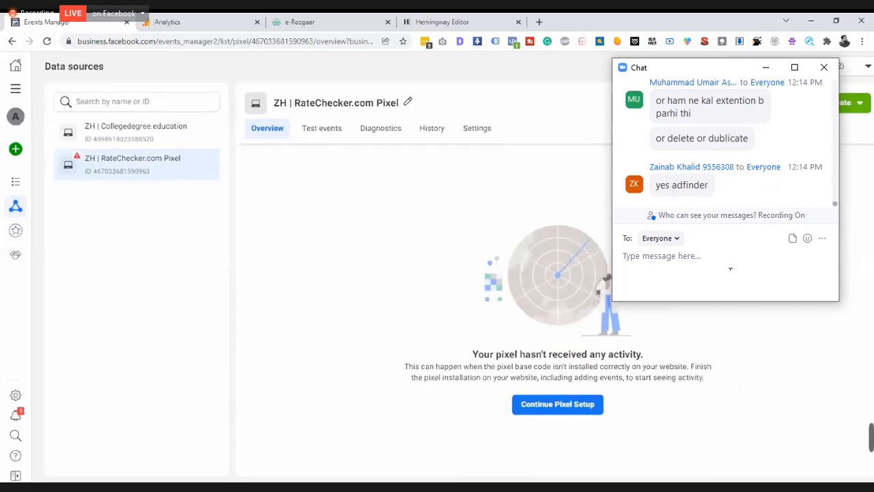
pyautogui.hscroll(1, 607, 350)
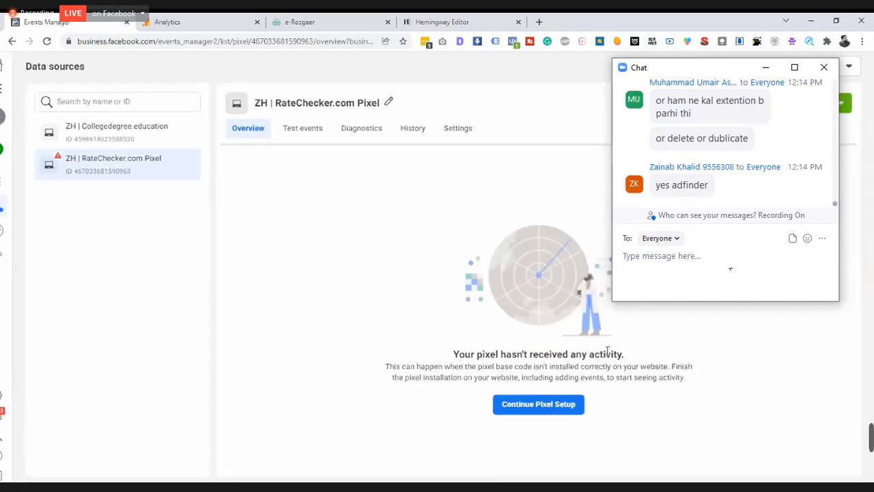
pyautogui.scroll(-1, 607, 351)
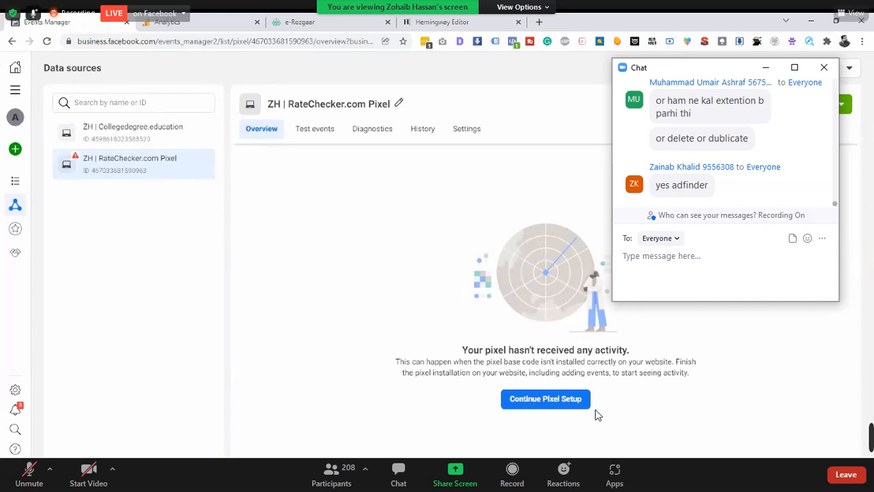
pyautogui.click(823, 72)
pyautogui.click(229, 387)
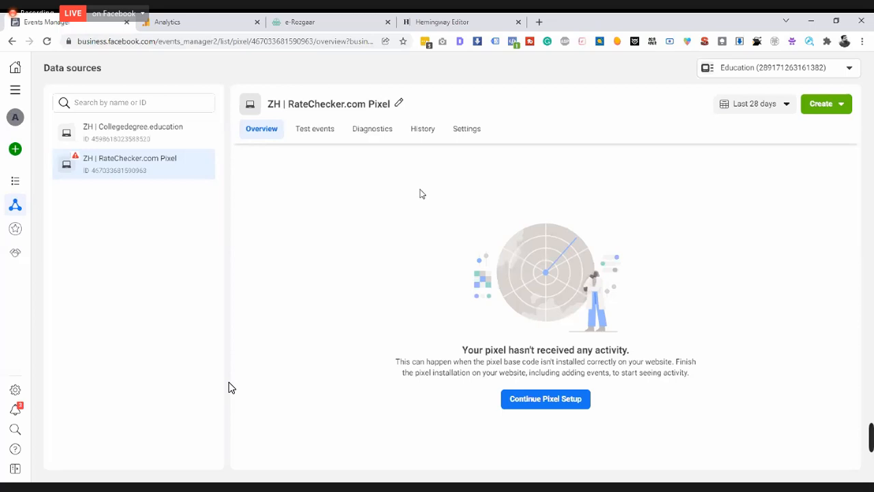
# Step: Open the RateChecker WordPress dashboard at ratechecker.com/wp-admin/ in a new browser tab
pyautogui.click(539, 22)
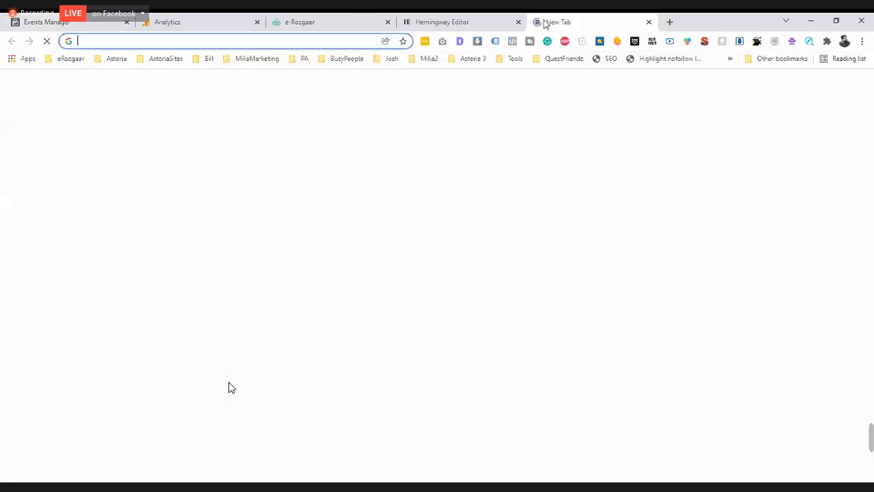
pyautogui.write('rate')
pyautogui.press('Right')
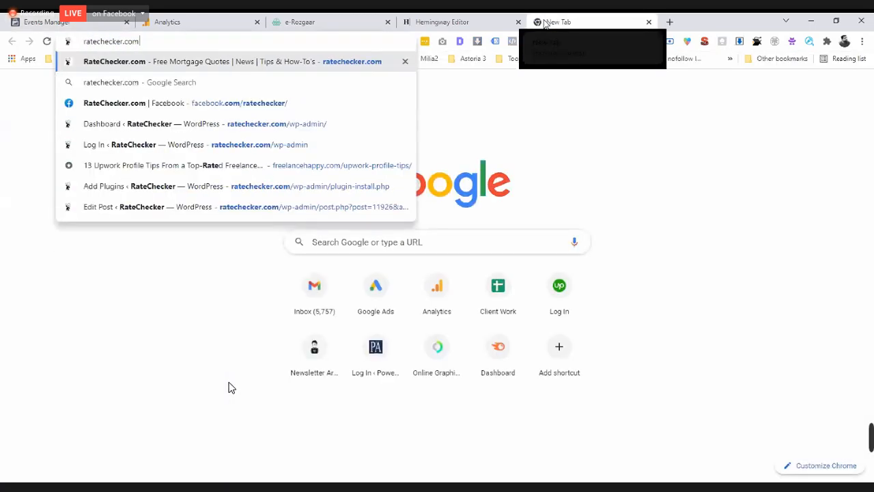
pyautogui.write('wp-')
pyautogui.press('BackSpace')
pyautogui.press('BackSpace')
pyautogui.press('BackSpace')
pyautogui.press('BackSpace')
pyautogui.write('m/')
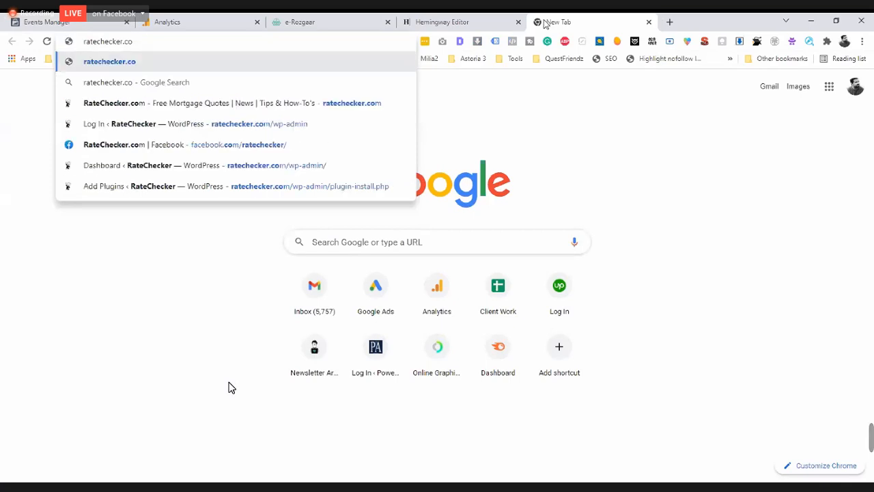
pyautogui.press('Return')
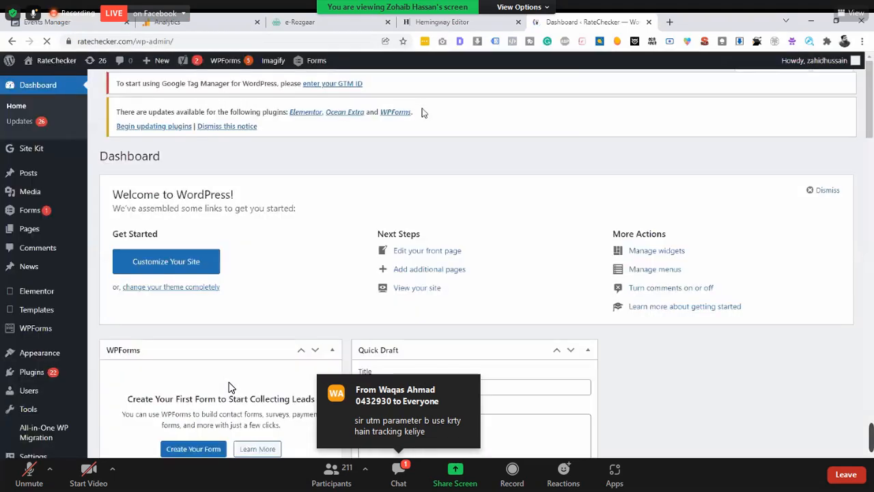
# Step: Check the newest message in the meeting chat and close the chat window
pyautogui.click(412, 480)
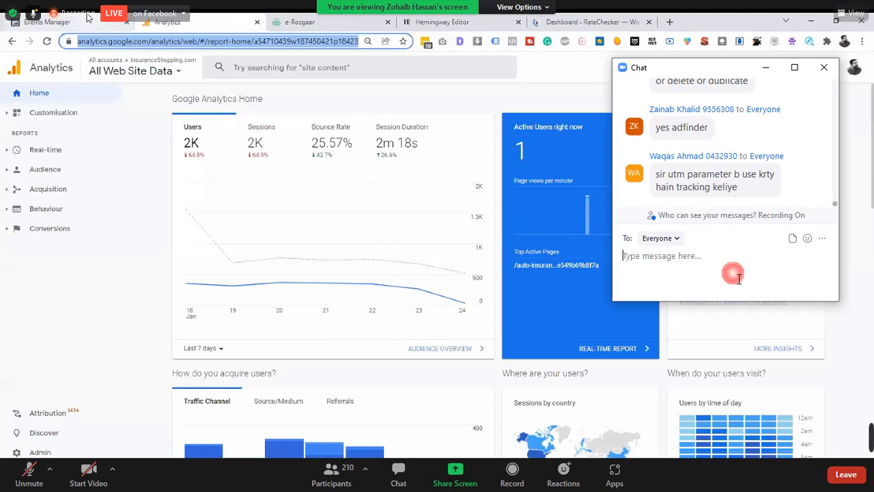
pyautogui.moveTo(740, 67)
pyautogui.mouseDown()
pyautogui.moveTo(786, 60)
pyautogui.moveTo(747, 57)
pyautogui.mouseUp()
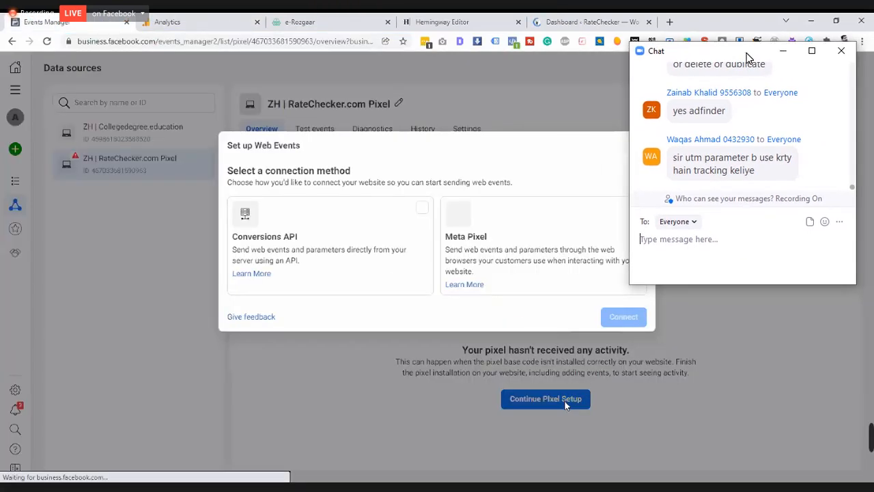
pyautogui.click(841, 51)
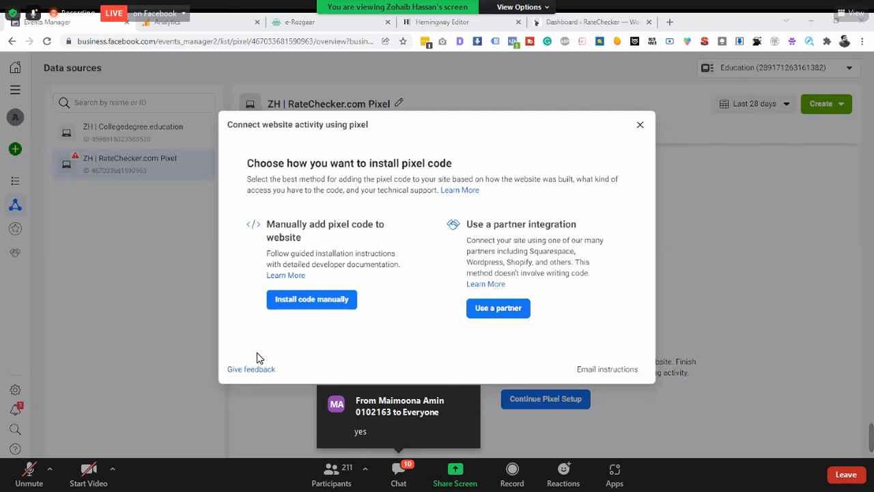
# Step: Reopen the meeting chat and place its window beside the pixel installation dialog, ready for a message
pyautogui.click(398, 472)
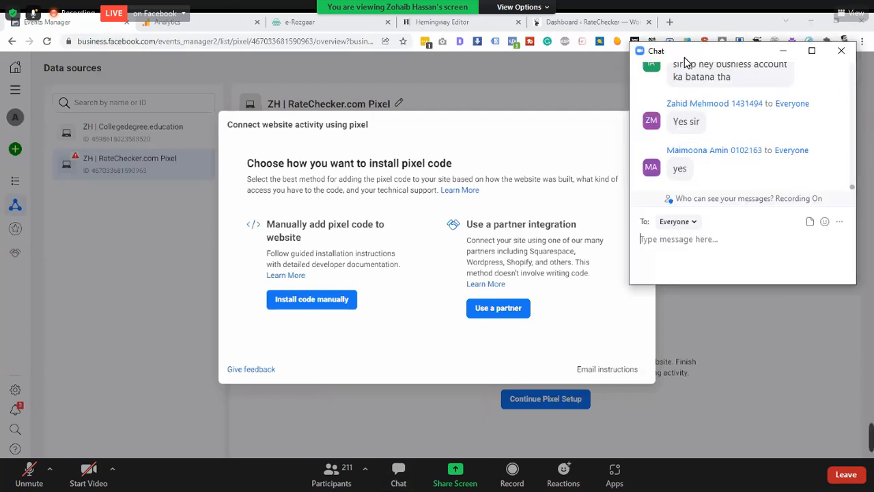
pyautogui.moveTo(684, 58); pyautogui.dragTo(730, 57)
pyautogui.moveTo(678, 185); pyautogui.dragTo(698, 183)
pyautogui.moveTo(799, 61); pyautogui.dragTo(774, 67)
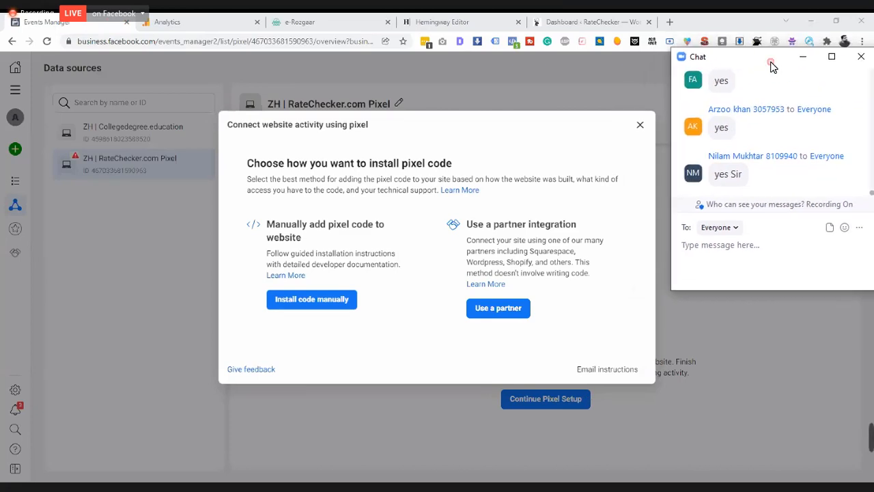
pyautogui.click(776, 261)
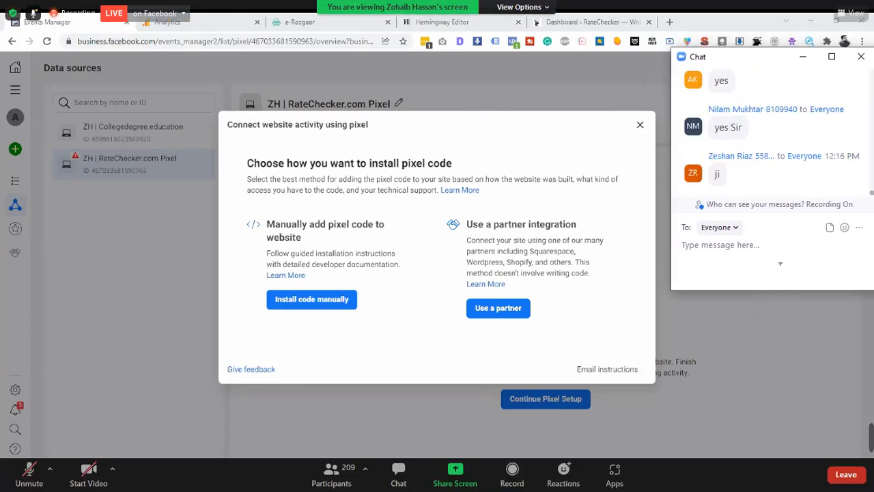
# Step: Highlight the installation options "Manually add pixel code to website" and "Use a partner integration" in turn
pyautogui.tripleClick(322, 226)
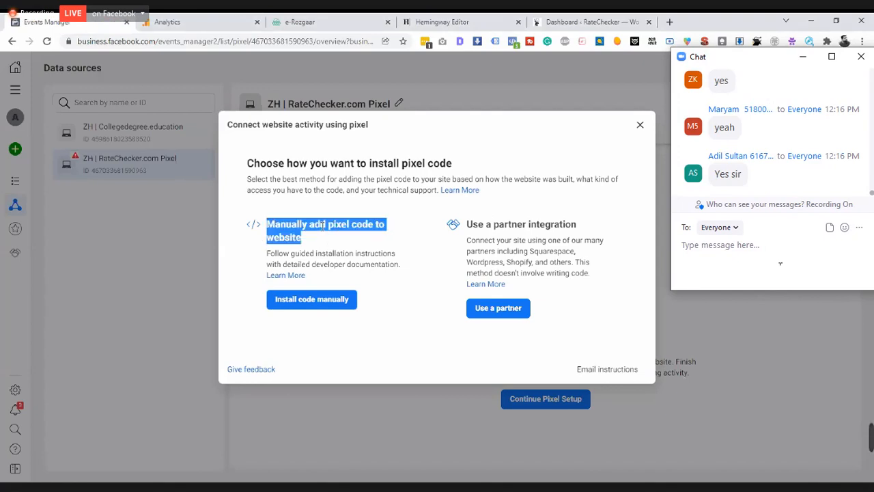
pyautogui.click(322, 226)
pyautogui.tripleClick(553, 220)
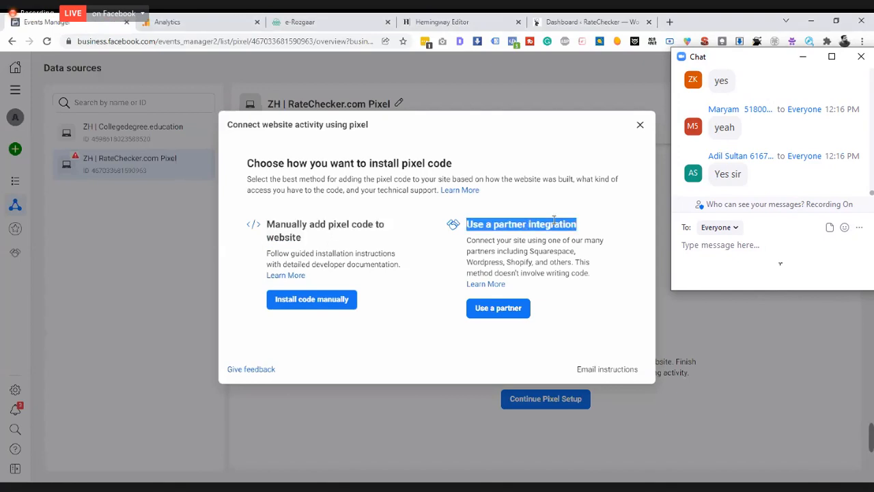
# Step: Highlight the "Use a partner integration" option and its supported platforms, and choose to install the pixel through a partner
pyautogui.click(553, 220)
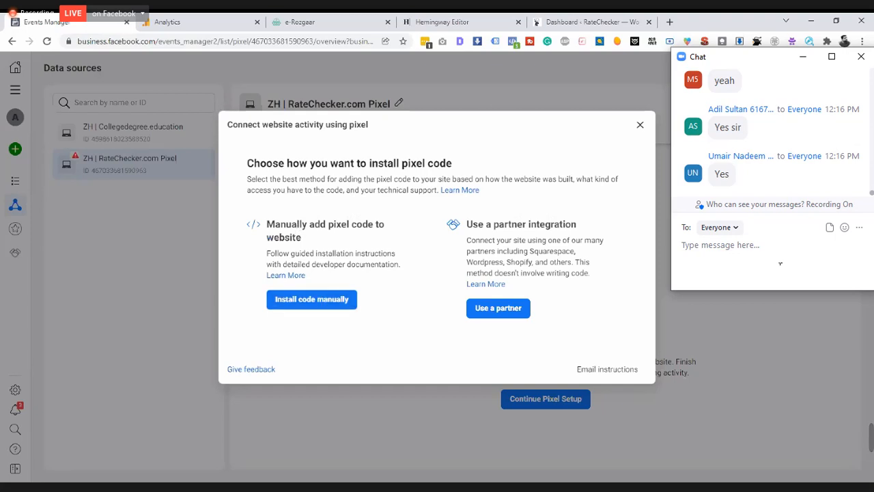
pyautogui.click(781, 263)
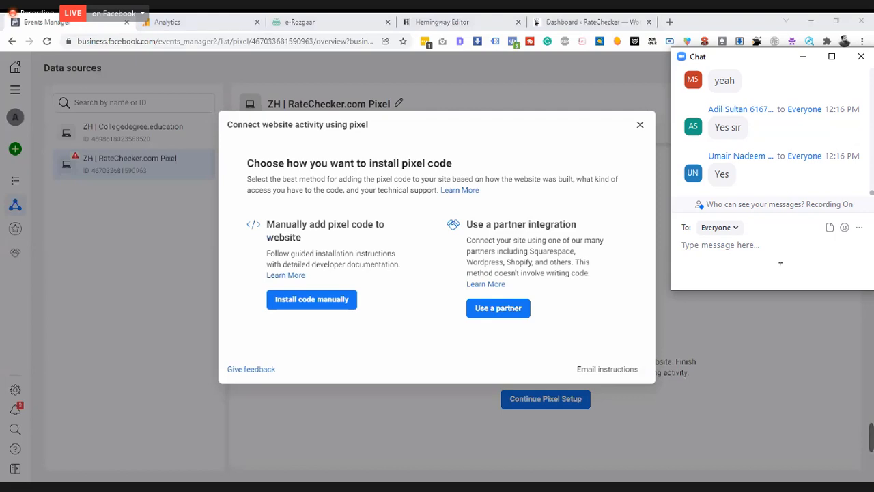
pyautogui.click(527, 314)
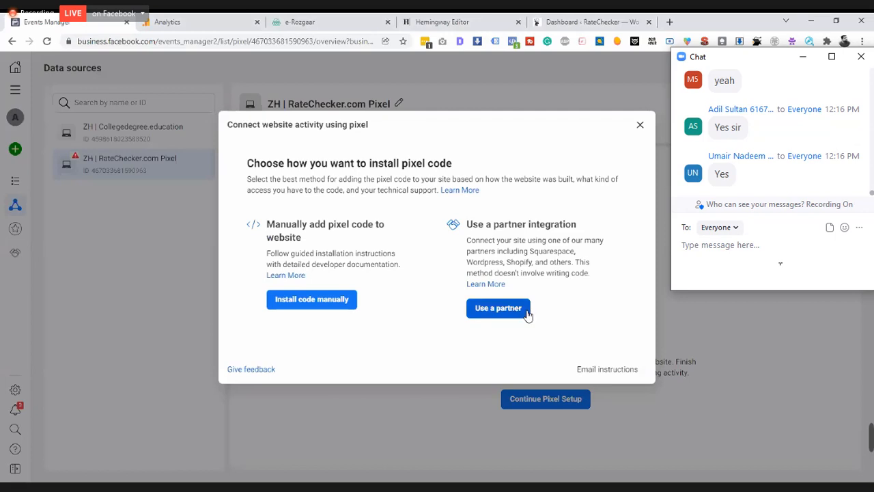
pyautogui.tripleClick(495, 225)
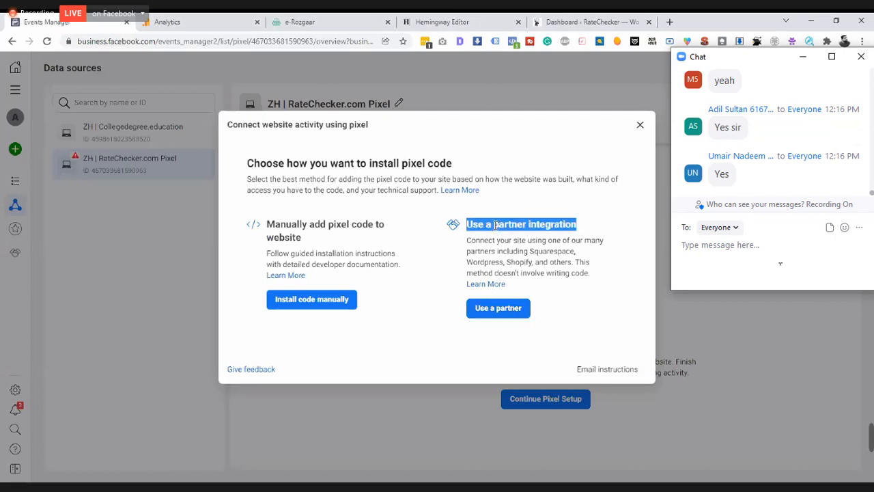
pyautogui.doubleClick(483, 262)
pyautogui.click(515, 262)
pyautogui.click(498, 312)
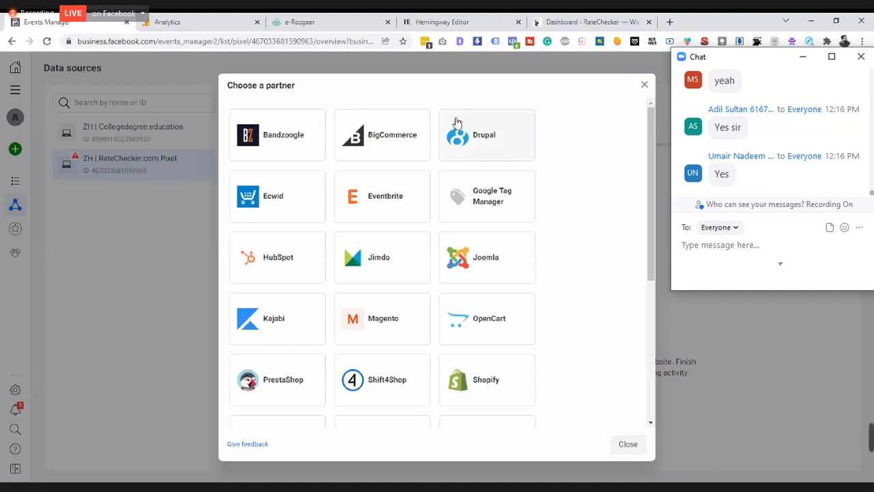
# Step: Look through the full list of partner platforms and choose WordPress as the integration partner
pyautogui.scroll(-4, 574, 290)
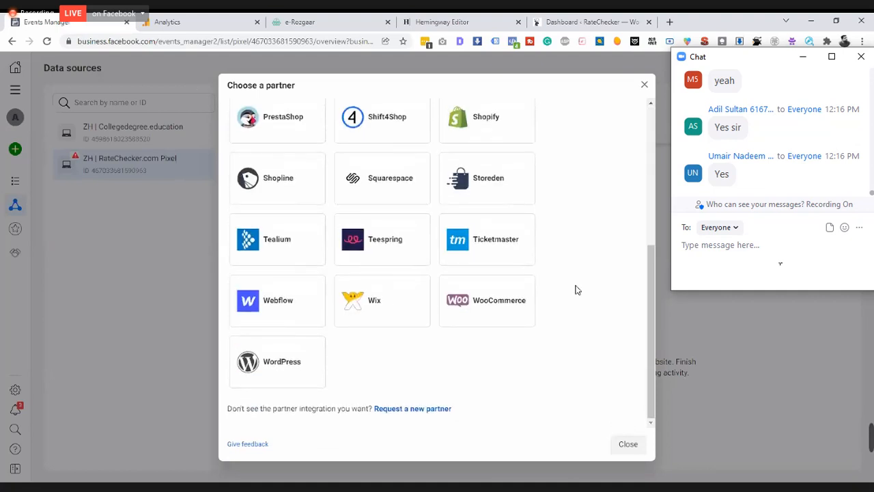
pyautogui.scroll(4, 576, 290)
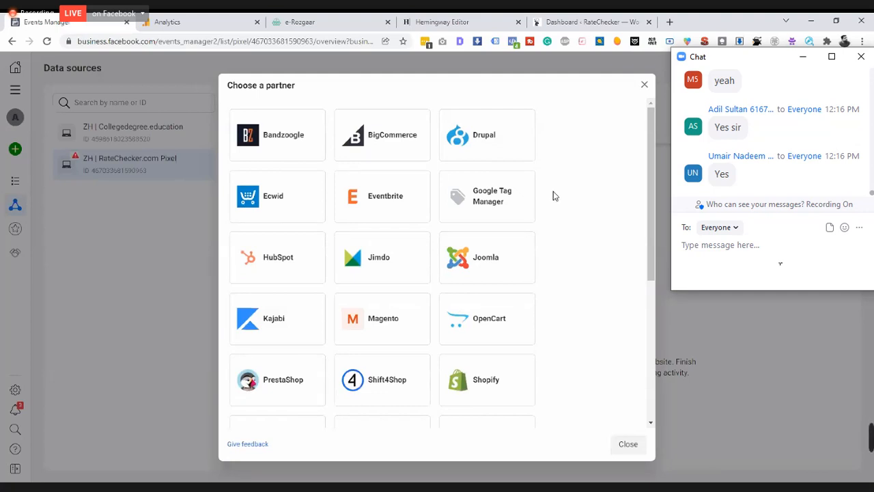
pyautogui.scroll(-4, 468, 271)
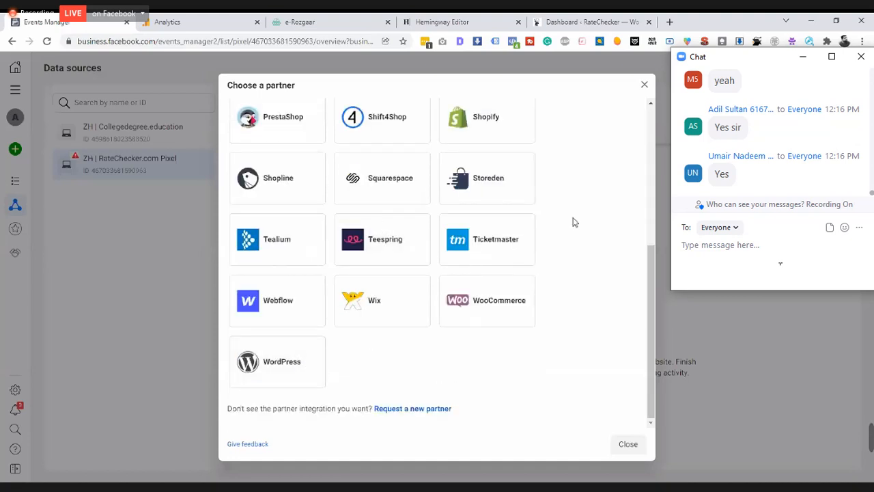
pyautogui.scroll(2, 574, 222)
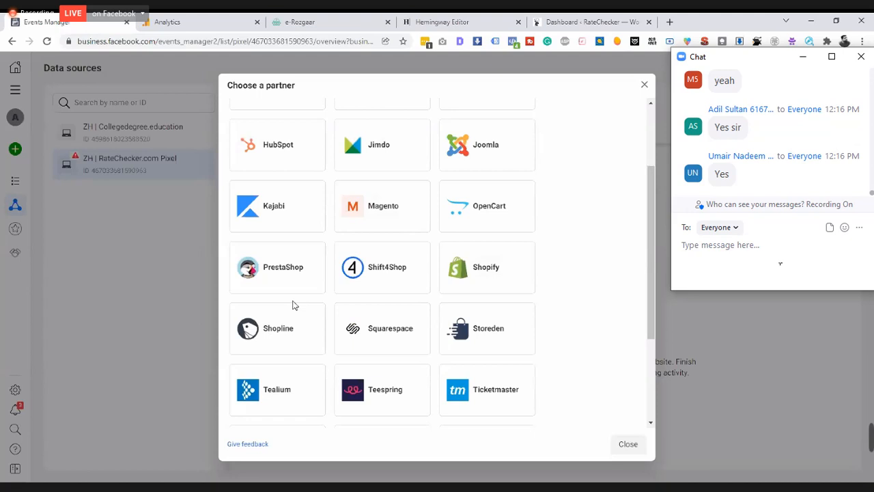
pyautogui.scroll(-2, 575, 286)
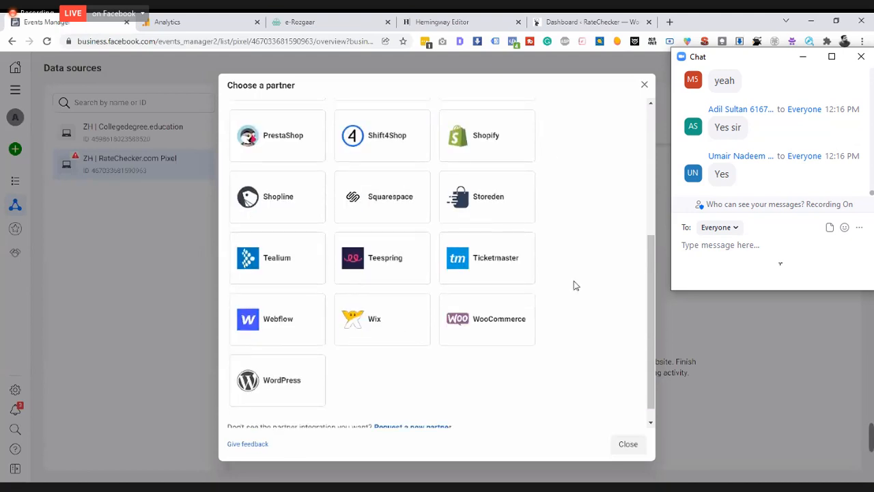
pyautogui.scroll(-1, 576, 285)
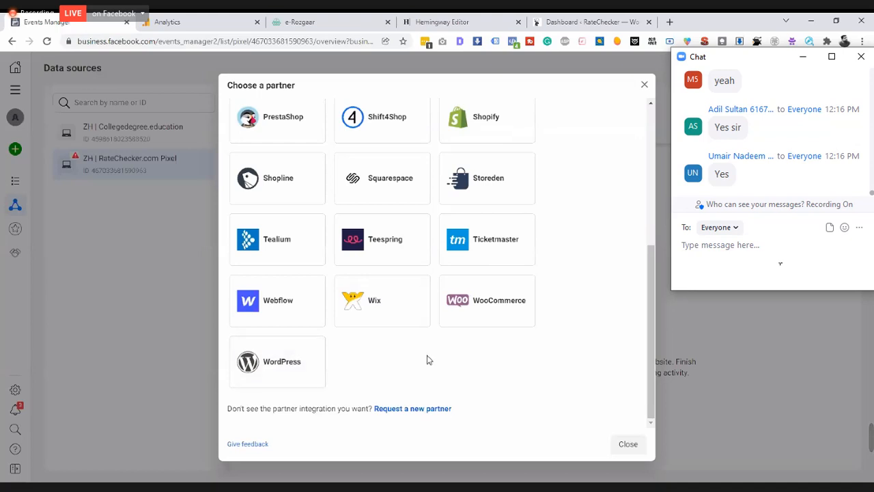
pyautogui.click(298, 348)
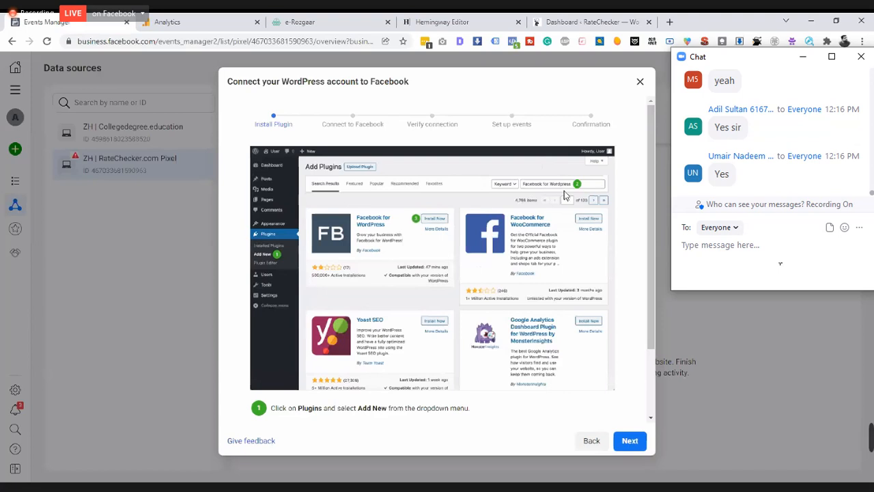
# Step: Open the page for adding new plugins in the RateChecker WordPress dashboard and close the meeting chat window covering it
pyautogui.click(551, 17)
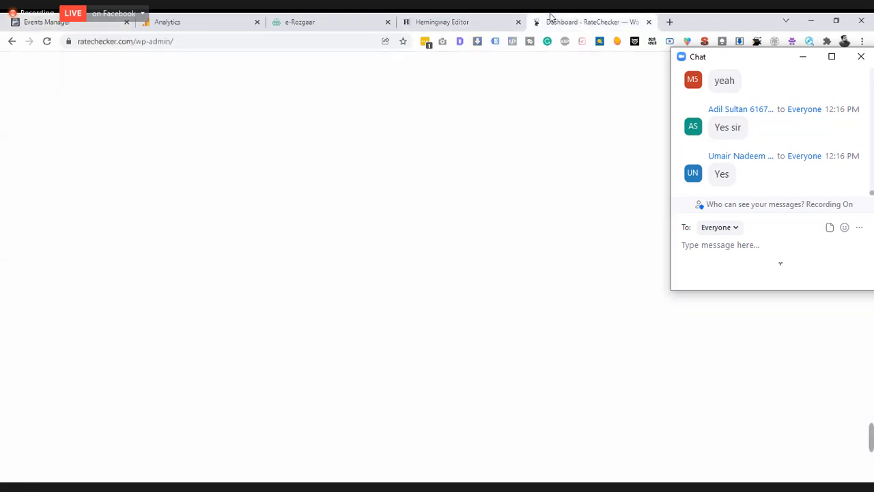
pyautogui.moveTo(69, 373)
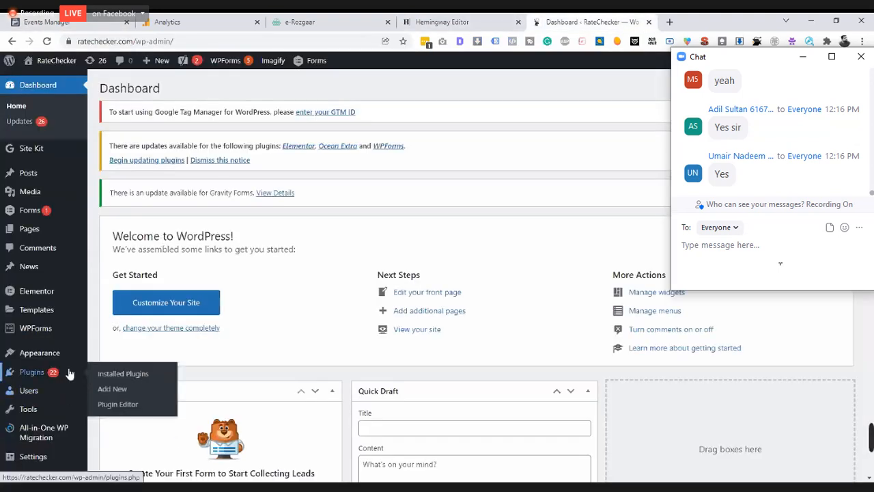
pyautogui.click(111, 388)
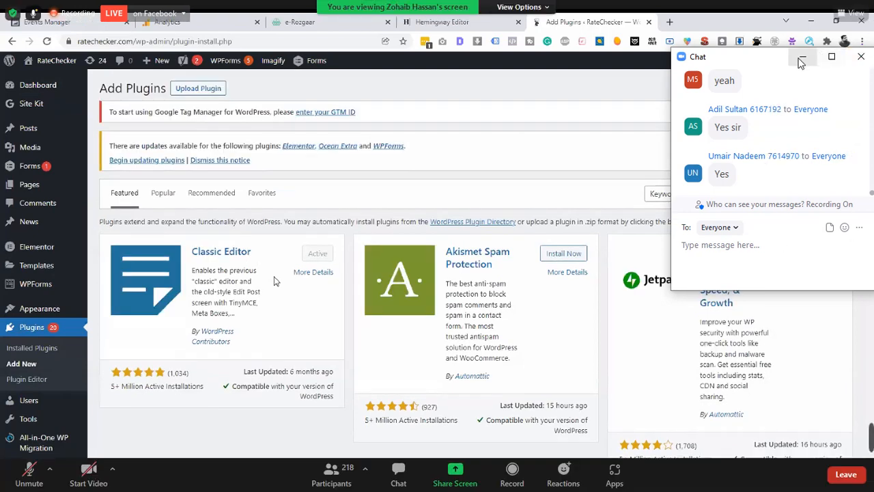
pyautogui.moveTo(753, 60); pyautogui.dragTo(711, 54)
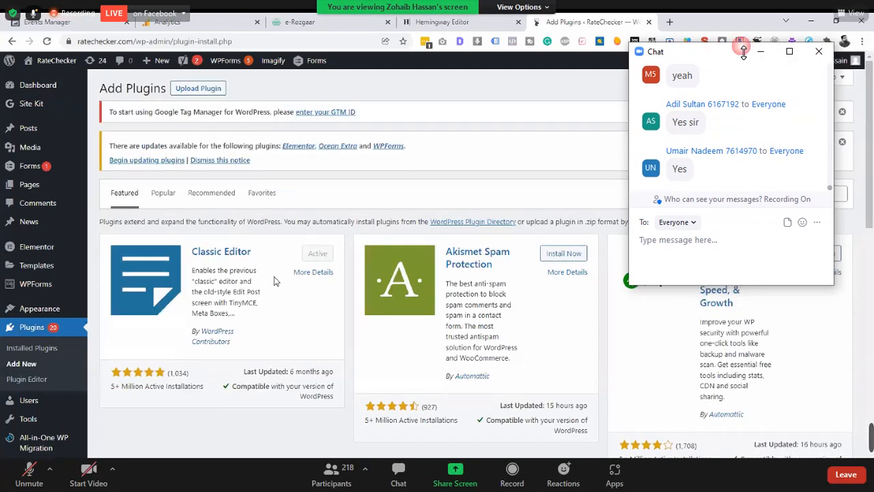
pyautogui.click(819, 53)
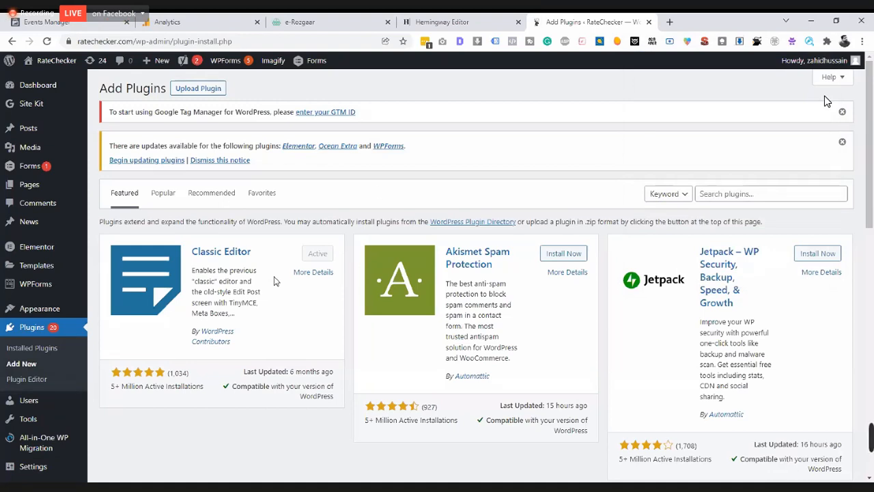
# Step: Return to Events Manager and review the Install Plugin instructions for connecting the WordPress account to Facebook
pyautogui.click(514, 17)
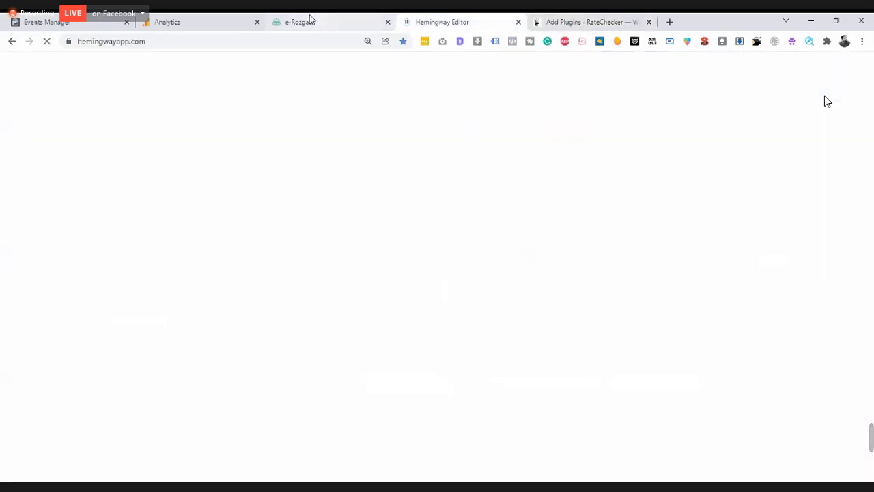
pyautogui.click(194, 21)
pyautogui.click(78, 20)
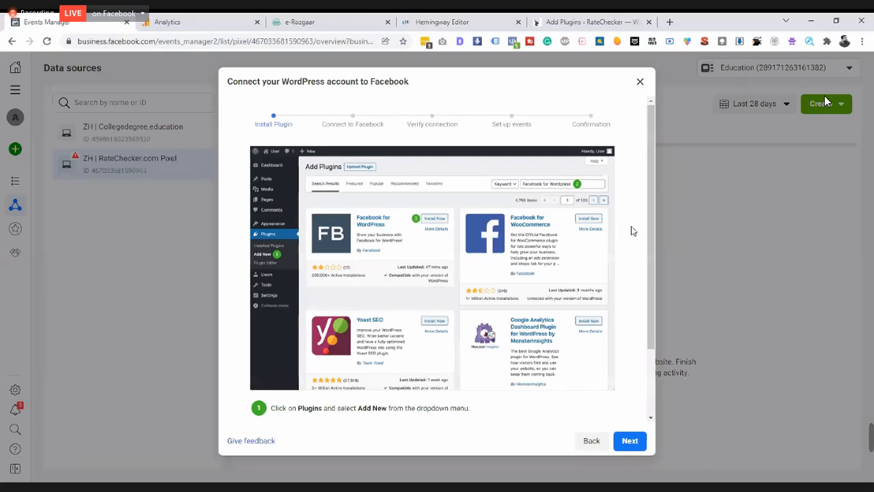
pyautogui.scroll(-3, 638, 229)
pyautogui.scroll(3, 637, 230)
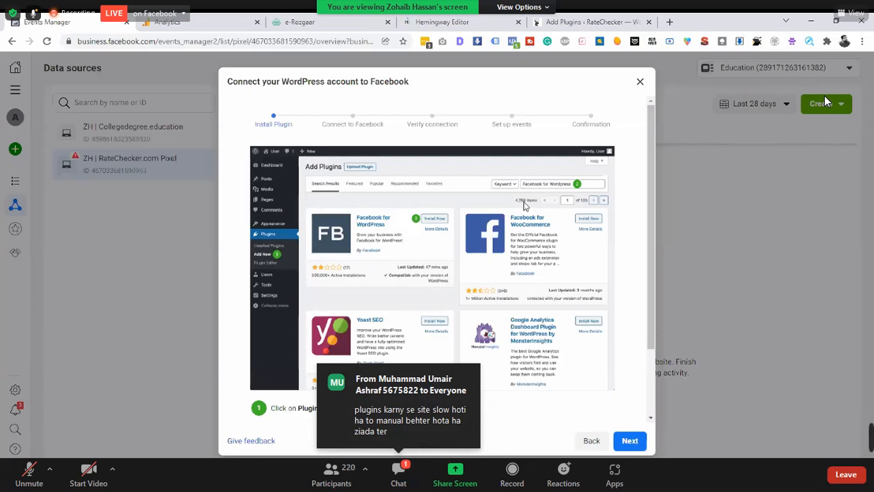
# Step: Open the meeting chat to read the newest message and place its window beside the WordPress connection dialog
pyautogui.click(398, 472)
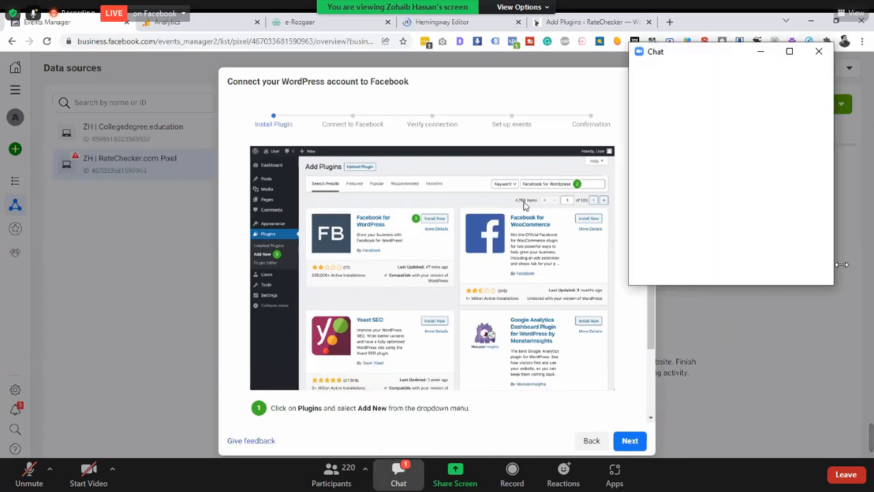
pyautogui.moveTo(686, 58); pyautogui.dragTo(747, 67)
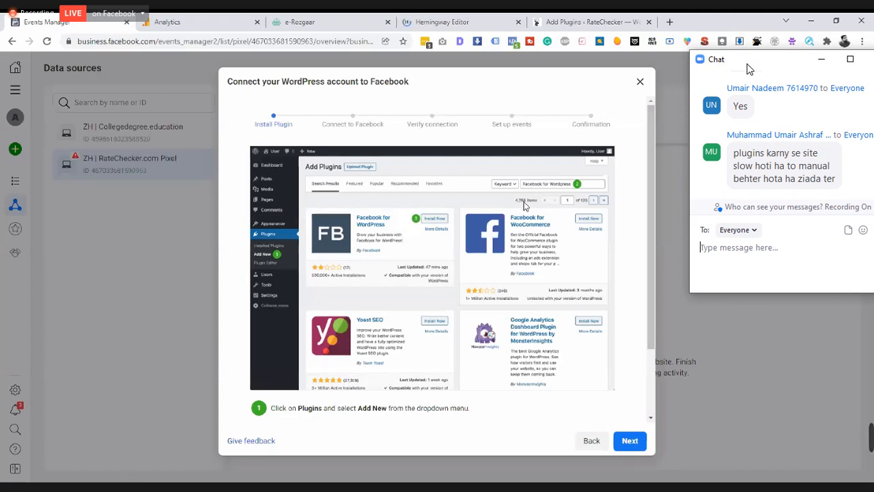
pyautogui.click(748, 65)
# Step: Switch back to the RateChecker Add Plugins page and close the chat window covering it
pyautogui.click(545, 19)
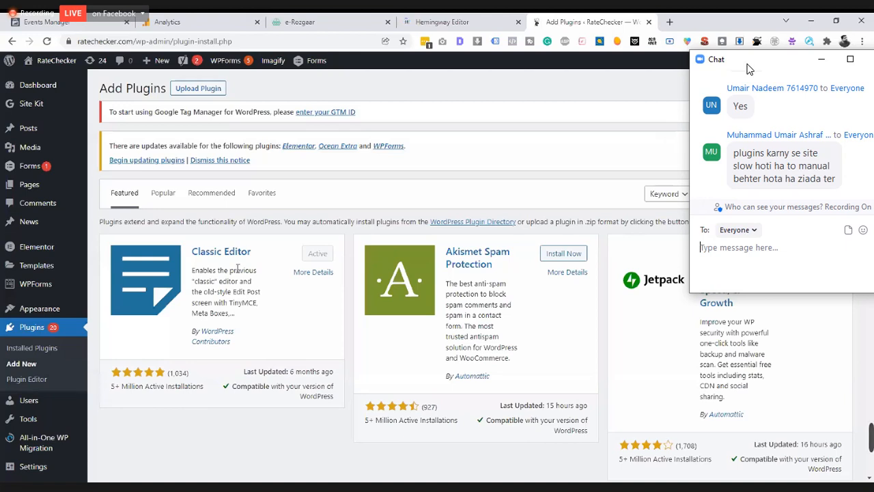
pyautogui.moveTo(748, 66); pyautogui.dragTo(680, 63)
pyautogui.click(811, 55)
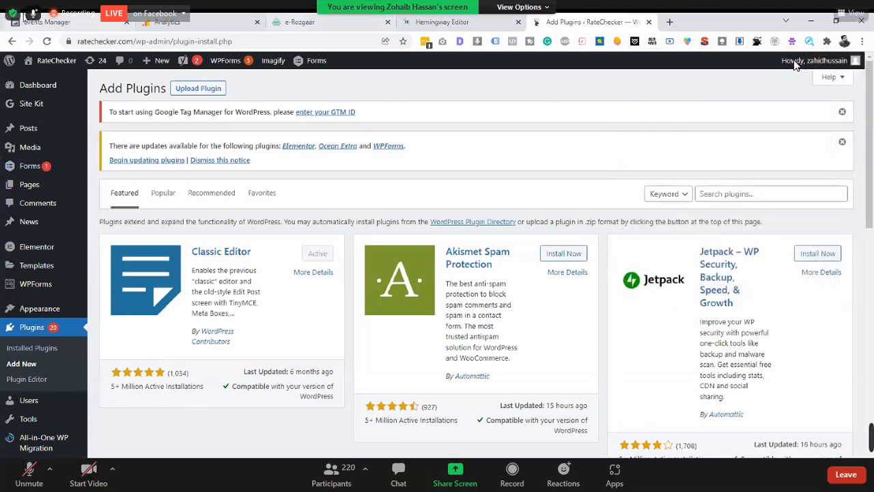
# Step: Move the RateChecker Add Plugins browser tab directly beside the Events Manager tab
pyautogui.click(74, 21)
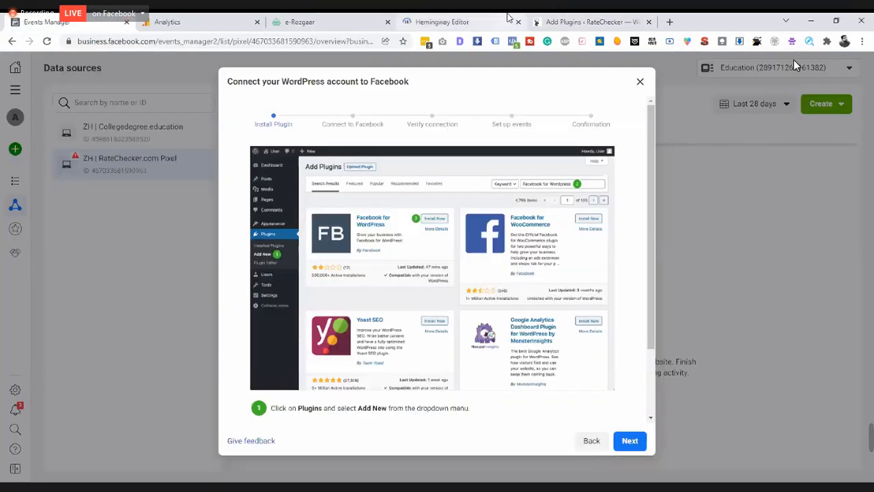
pyautogui.click(606, 20)
pyautogui.moveTo(609, 18); pyautogui.dragTo(174, 82)
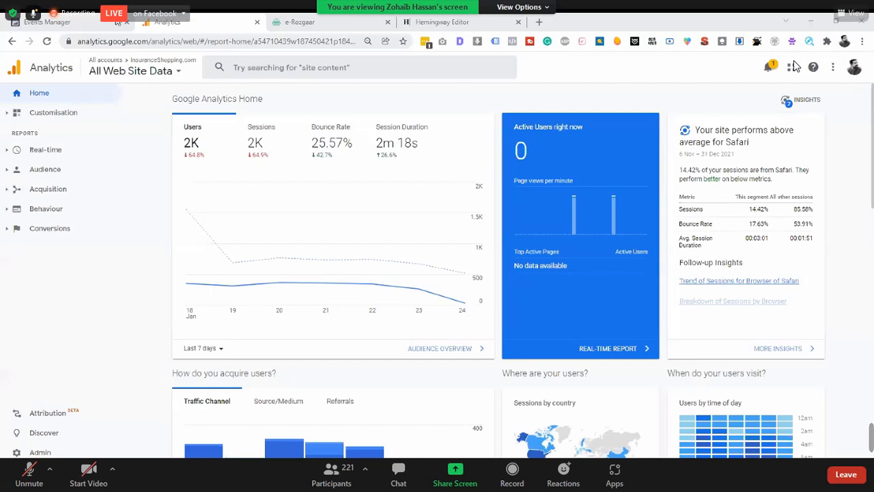
pyautogui.moveTo(137, 58); pyautogui.dragTo(139, 23)
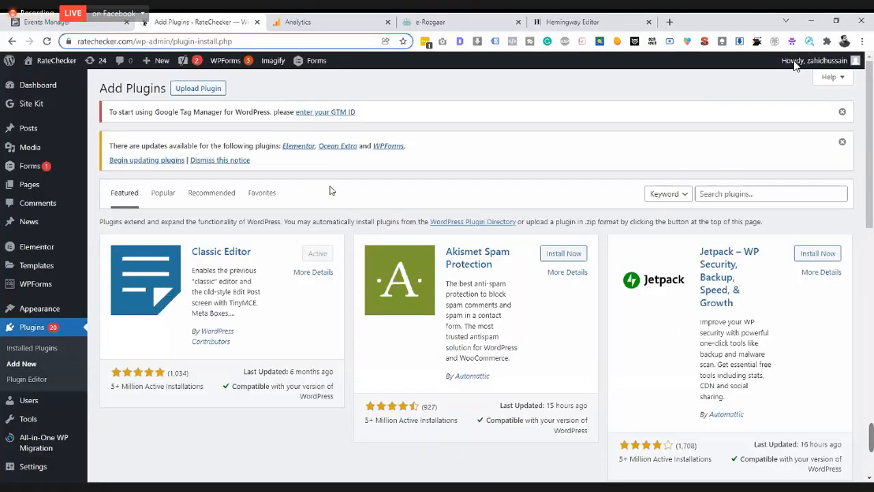
# Step: Check the plugin name in the Facebook instructions and search the WordPress plugin directory for "facebook for wordpress"
pyautogui.click(121, 16)
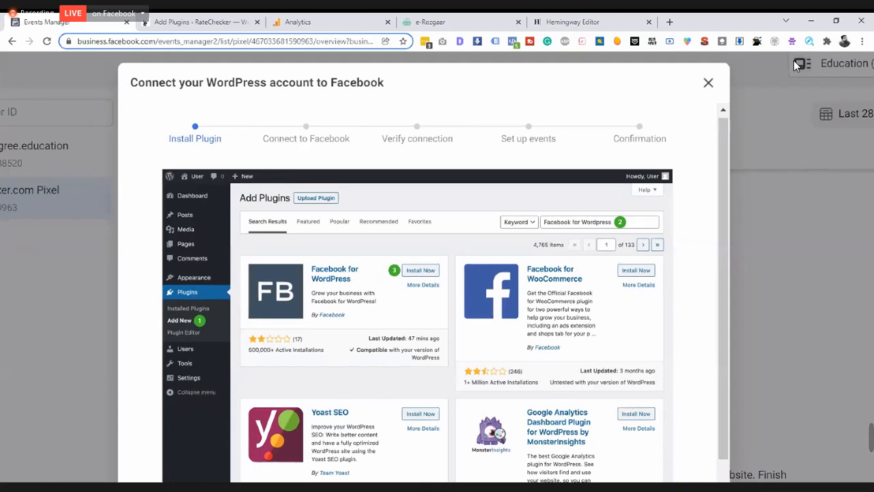
pyautogui.click(217, 16)
pyautogui.click(725, 190)
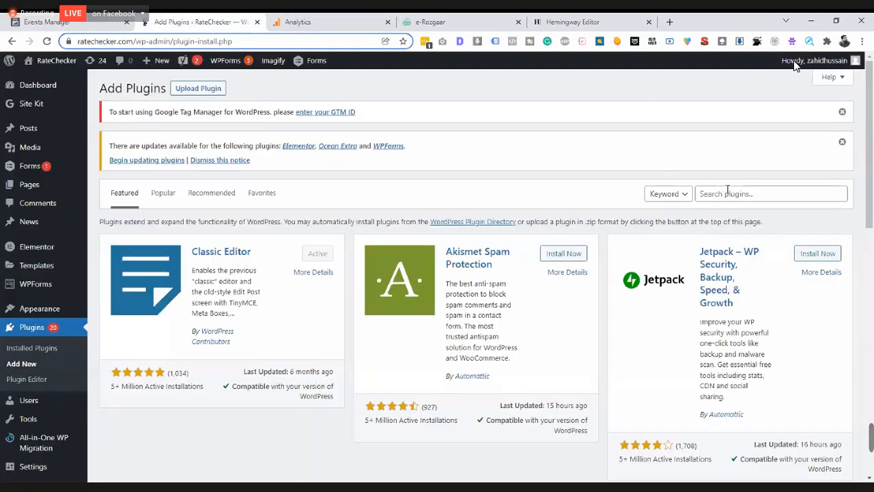
pyautogui.write('facebo')
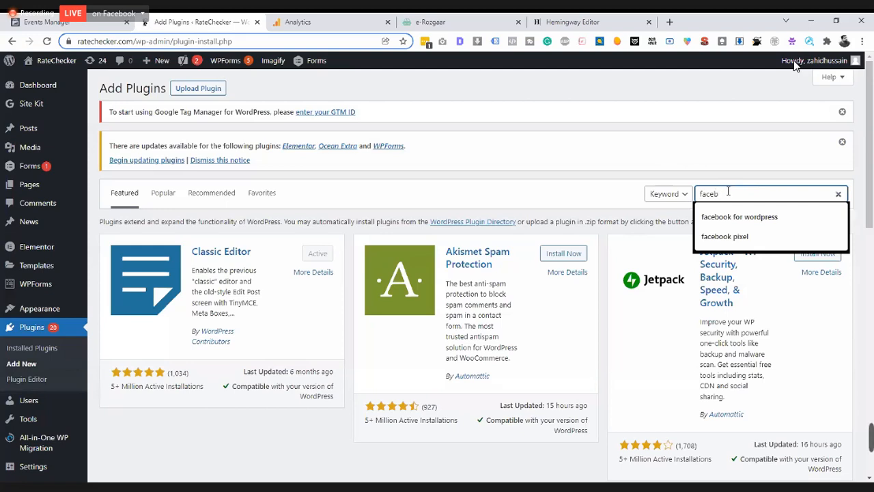
pyautogui.click(729, 216)
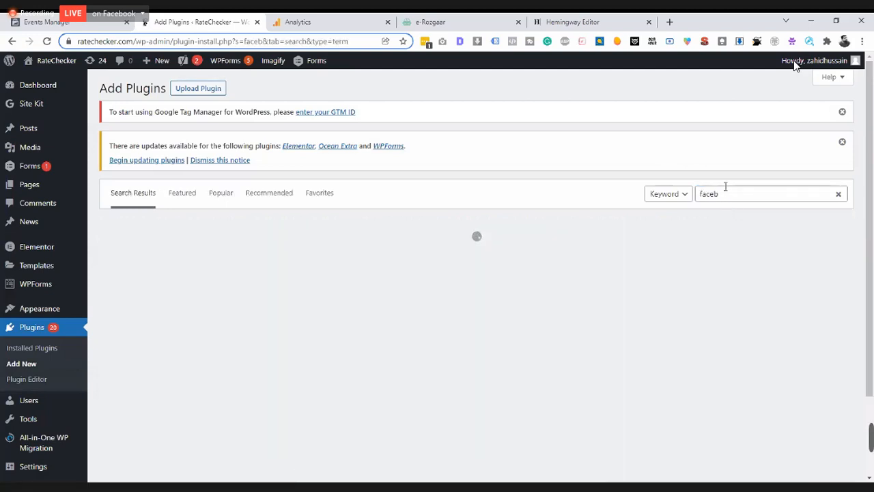
pyautogui.click(732, 230)
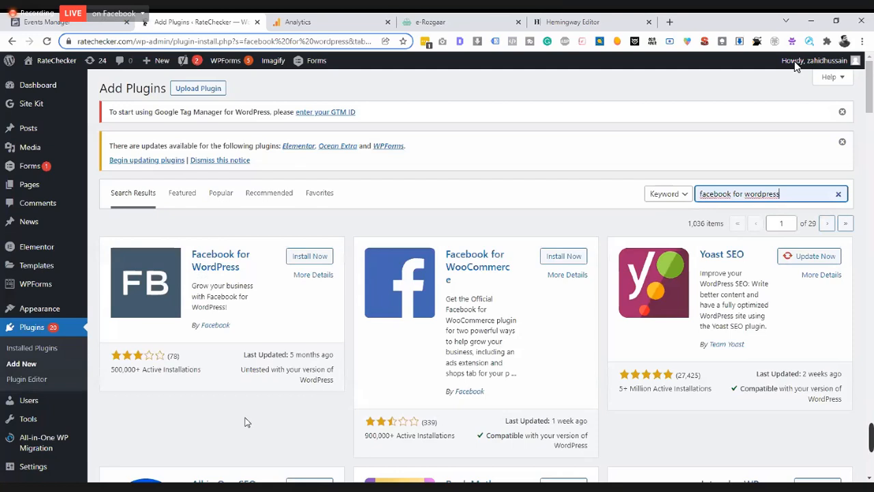
# Step: Install and activate the Facebook for WordPress plugin on the RateChecker site
pyautogui.scroll(5, 145, 375)
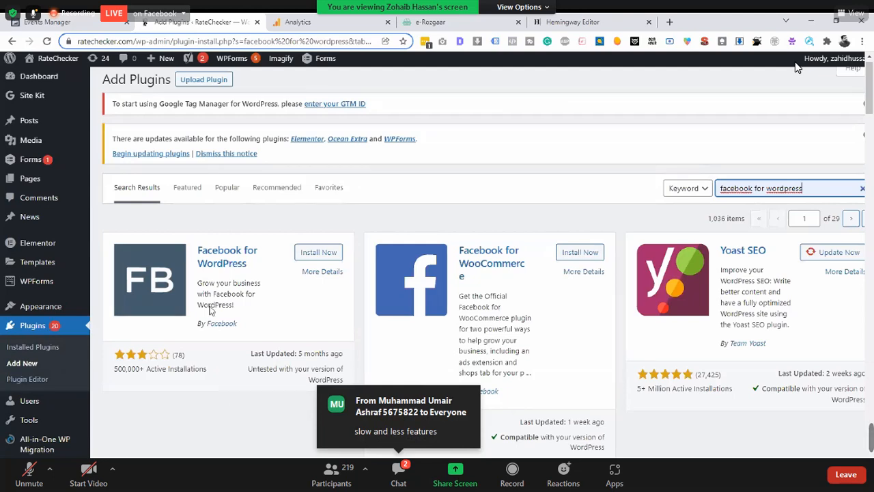
pyautogui.click(299, 255)
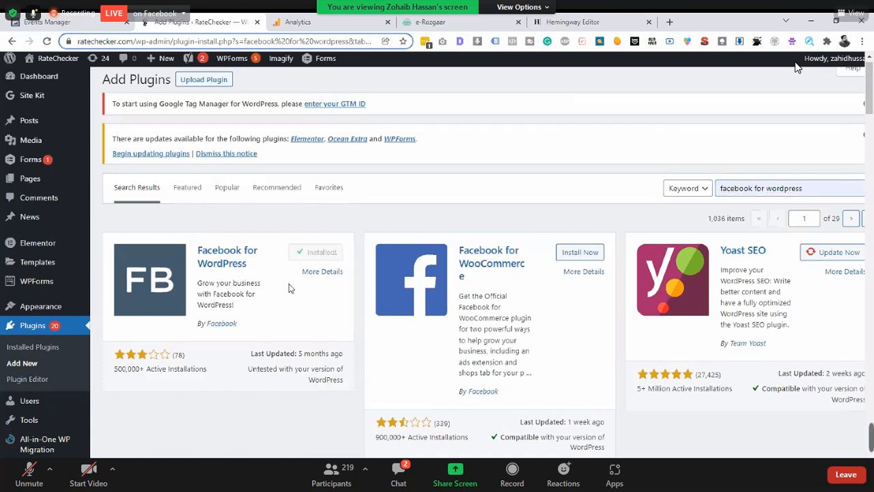
pyautogui.click(322, 252)
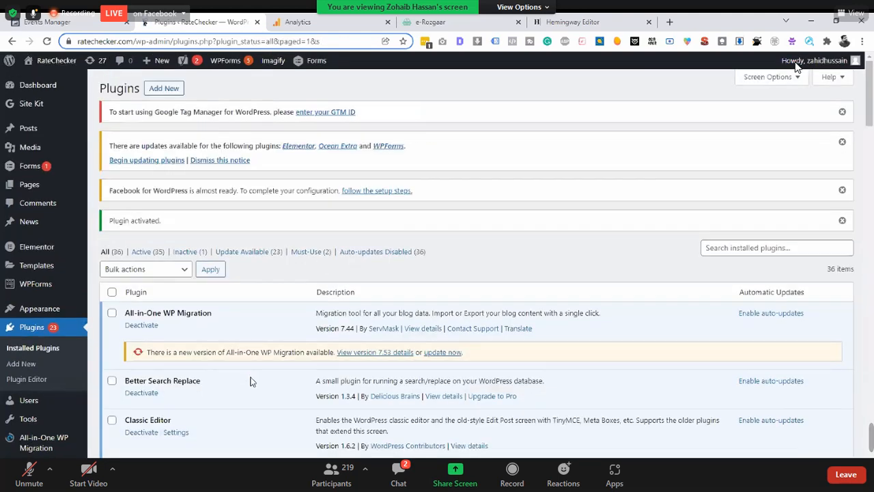
# Step: Open the meeting chat and go to the Facebook plugin's settings page in the RateChecker WordPress admin
pyautogui.moveTo(47, 418)
pyautogui.scroll(-1, 57, 373)
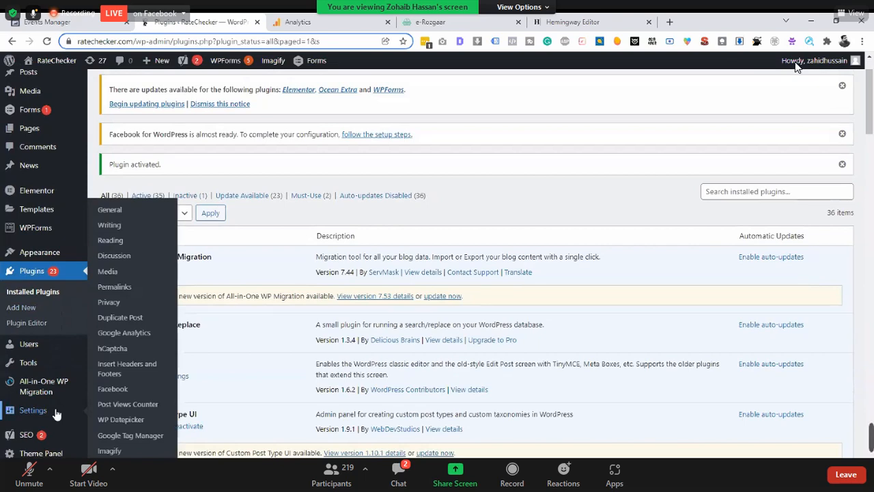
pyautogui.scroll(-2, 57, 415)
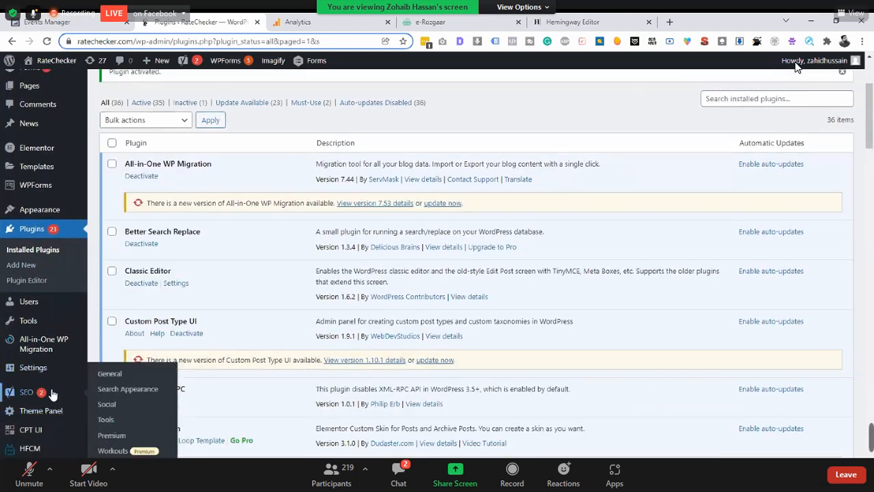
pyautogui.moveTo(46, 371)
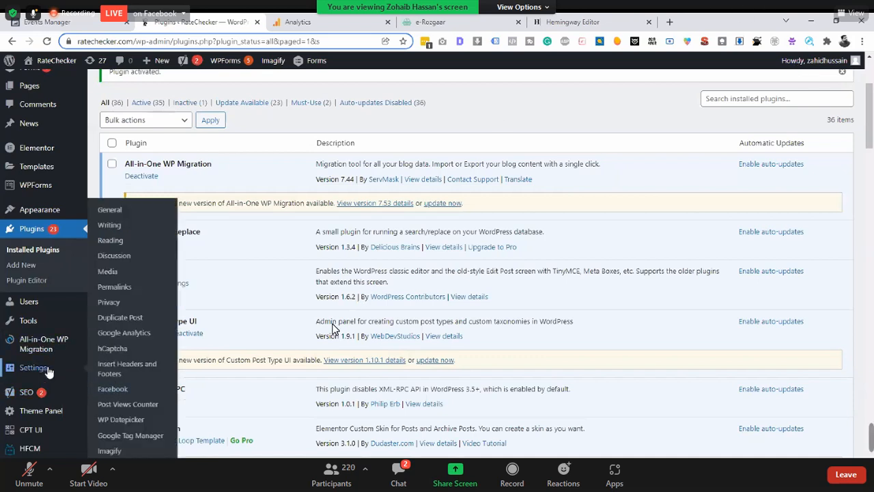
pyautogui.click(398, 470)
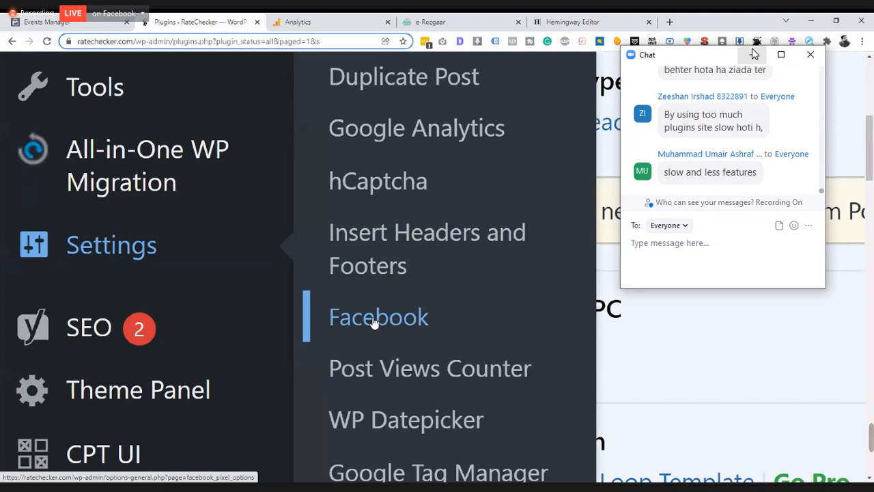
pyautogui.scroll(-6, 373, 323)
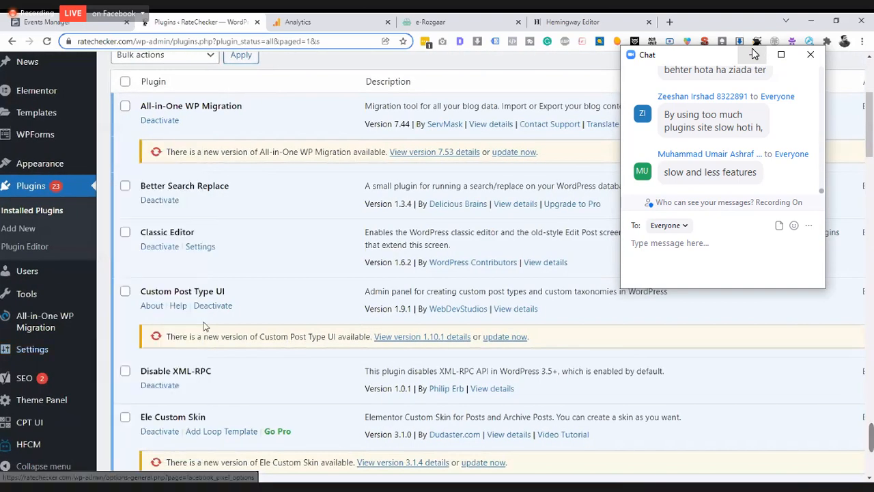
pyautogui.click(120, 374)
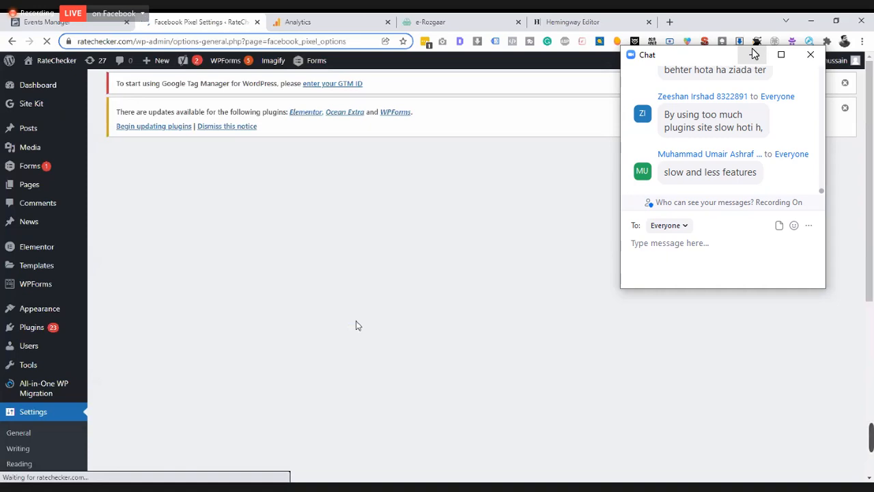
# Step: Start connecting the RateChecker business to Facebook from the Facebook Pixel Settings page
pyautogui.scroll(-2, 356, 326)
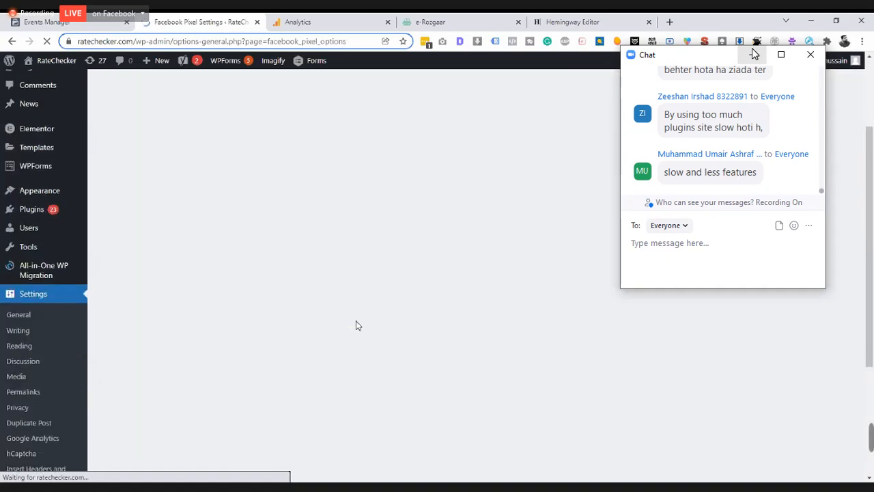
pyautogui.scroll(-3, 356, 321)
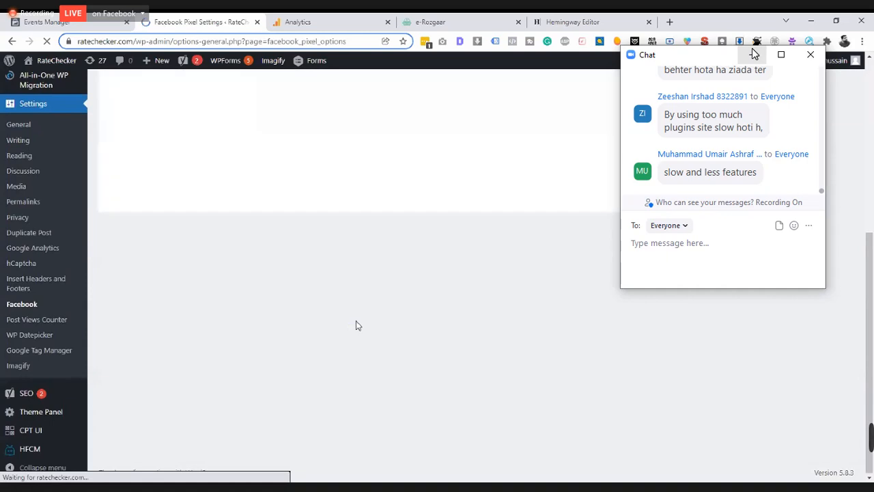
pyautogui.scroll(2, 356, 321)
pyautogui.scroll(3, 356, 326)
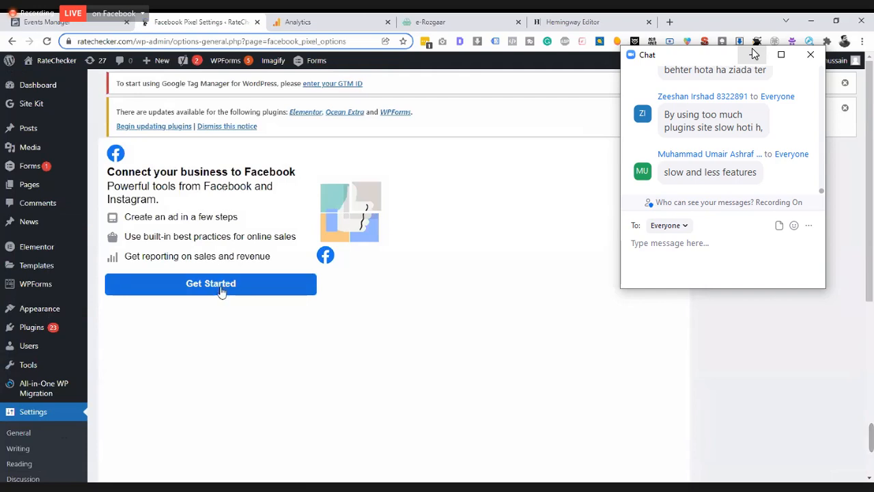
pyautogui.click(220, 287)
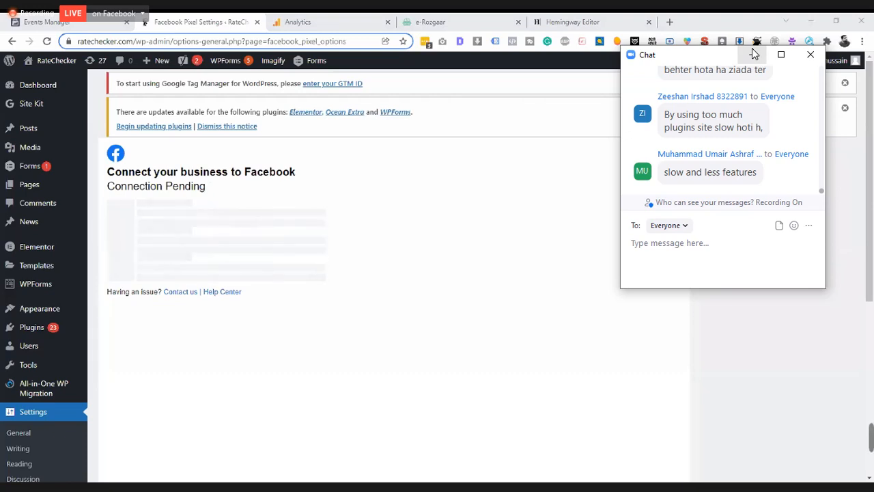
# Step: Close and reopen the meeting chat, and send everyone the message "this is just website"
pyautogui.click(810, 54)
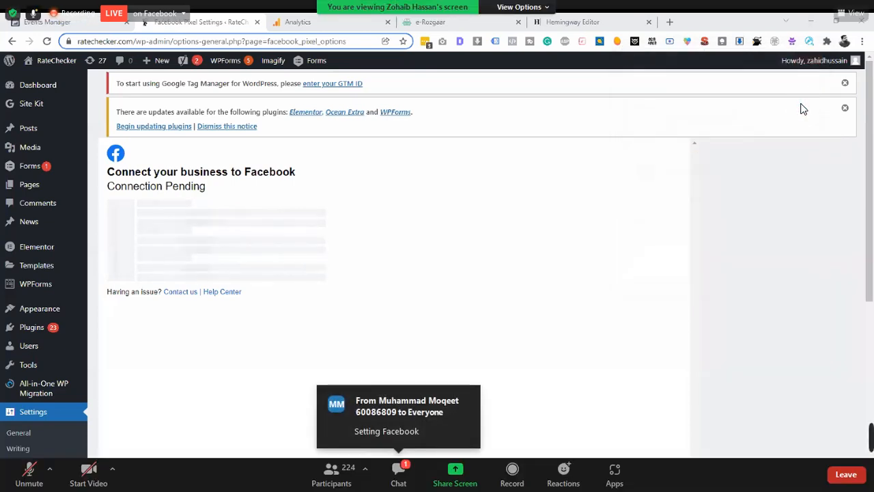
pyautogui.click(413, 474)
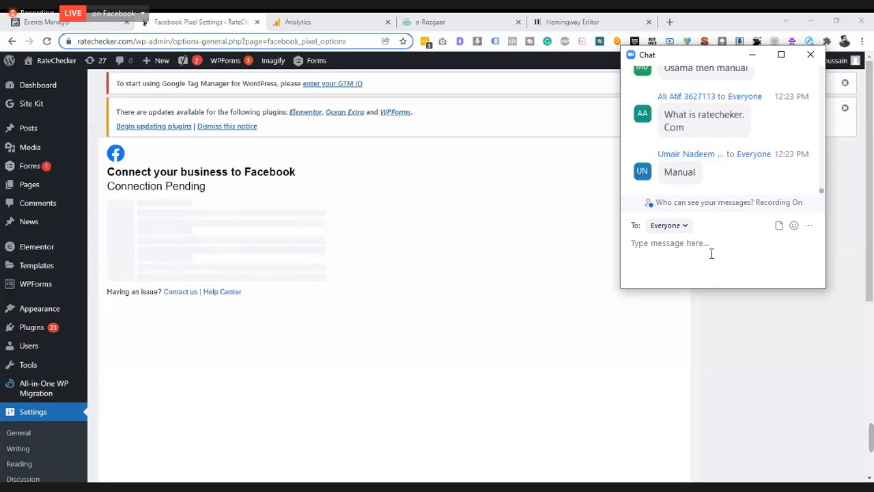
pyautogui.write('th')
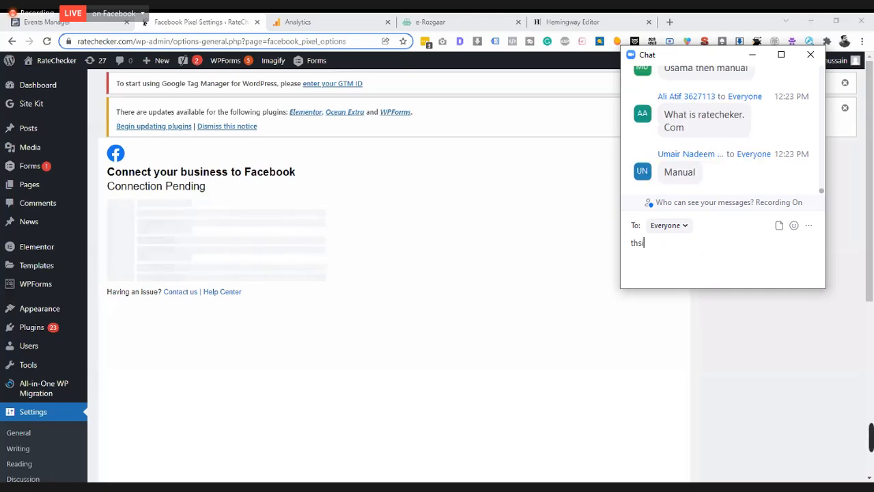
pyautogui.write('is is ')
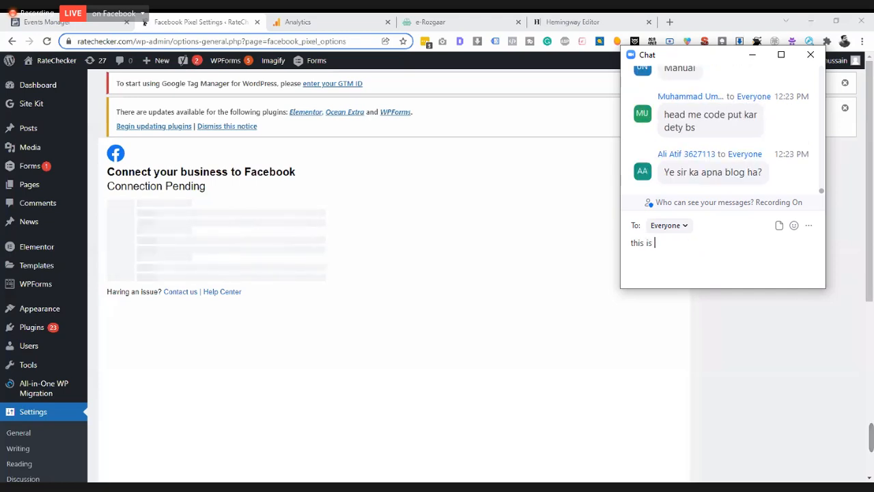
pyautogui.write('ju st website')
pyautogui.press('Return')
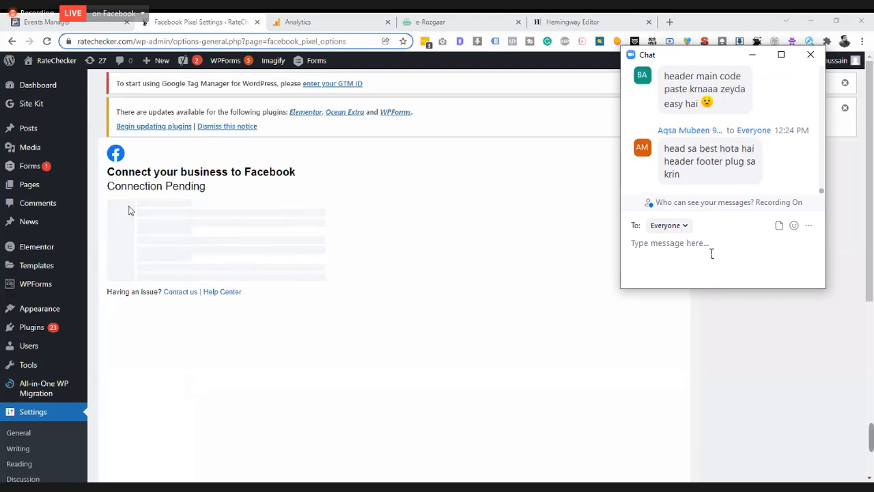
# Step: Check the Events Manager page, return to the pixel settings, and send everyone "sir theme editor mn header.php mn code past krna easy way hy."
pyautogui.click(24, 18)
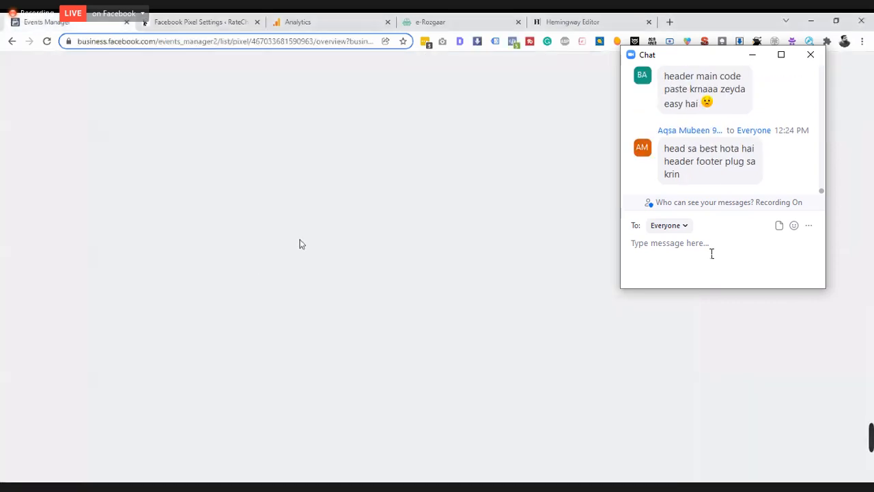
pyautogui.write('sir')
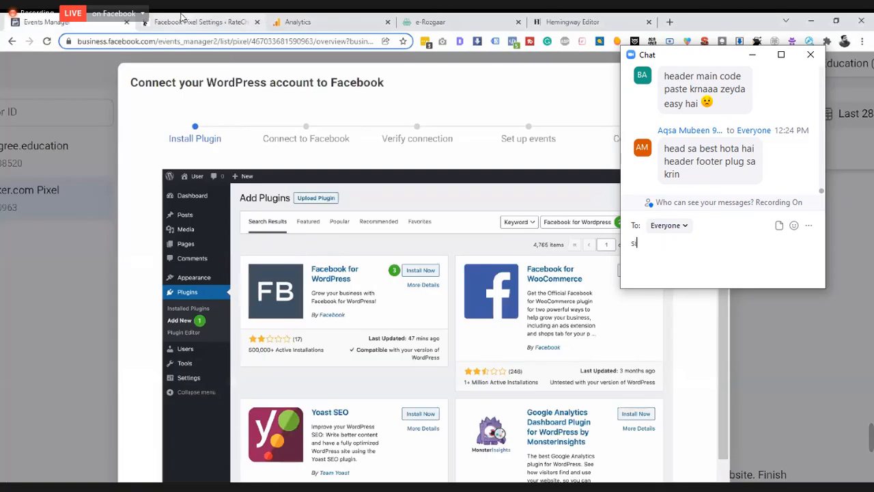
pyautogui.click(183, 19)
pyautogui.write('the')
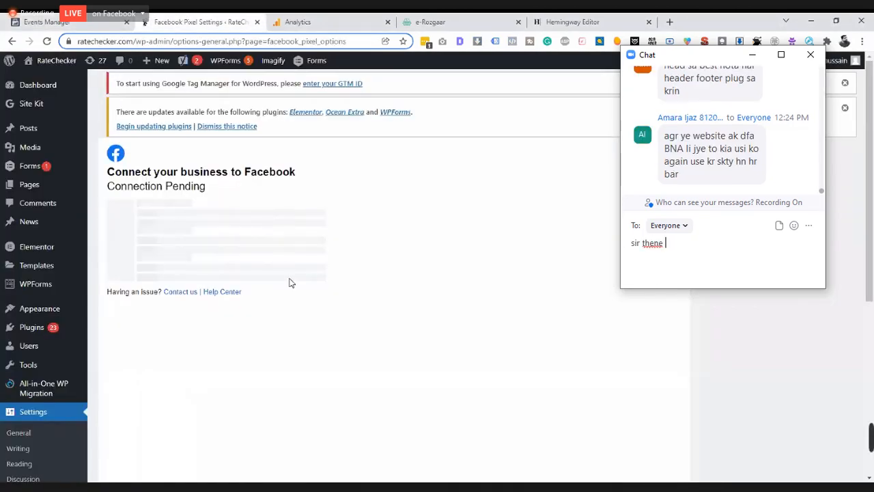
pyautogui.write('me editor m')
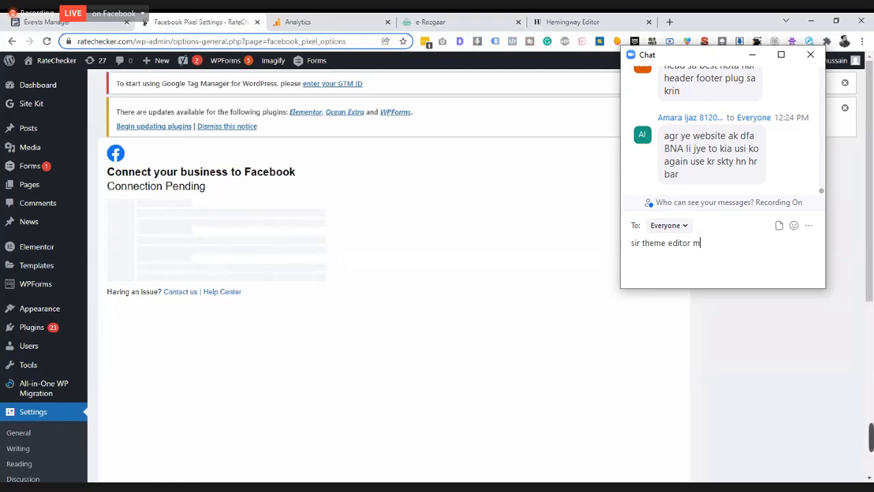
pyautogui.write('n hea')
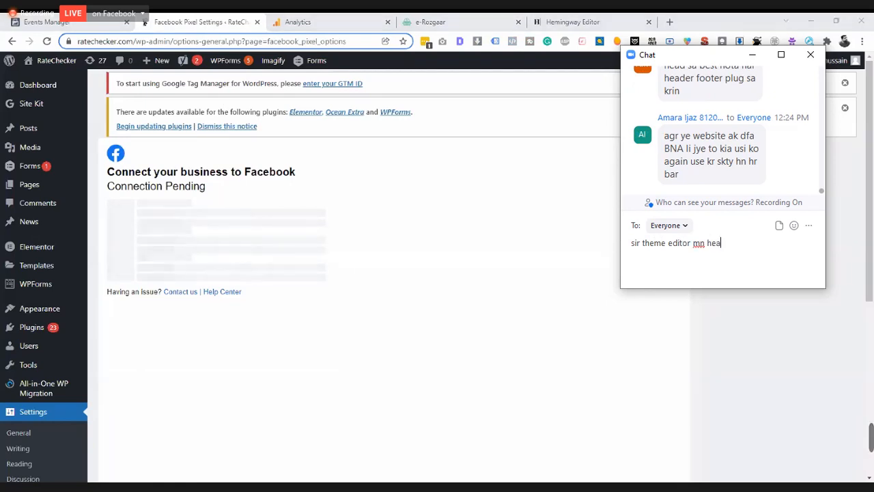
pyautogui.write('der.php mn')
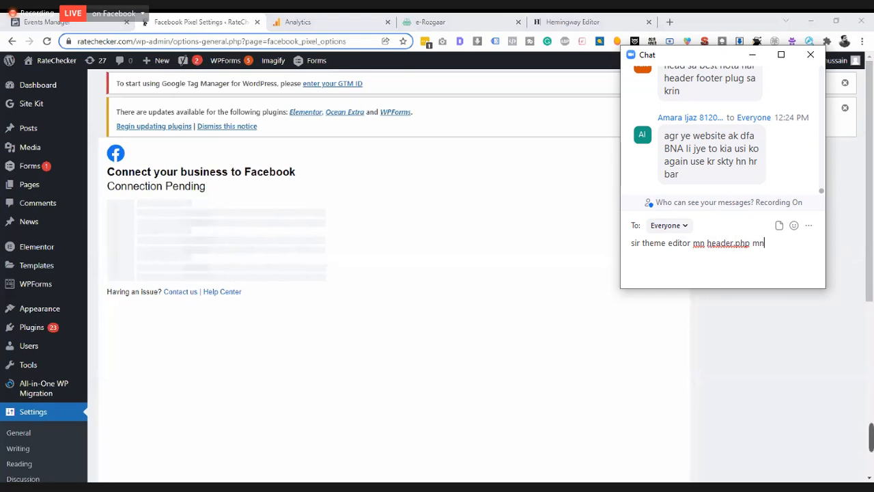
pyautogui.write(' code past kr')
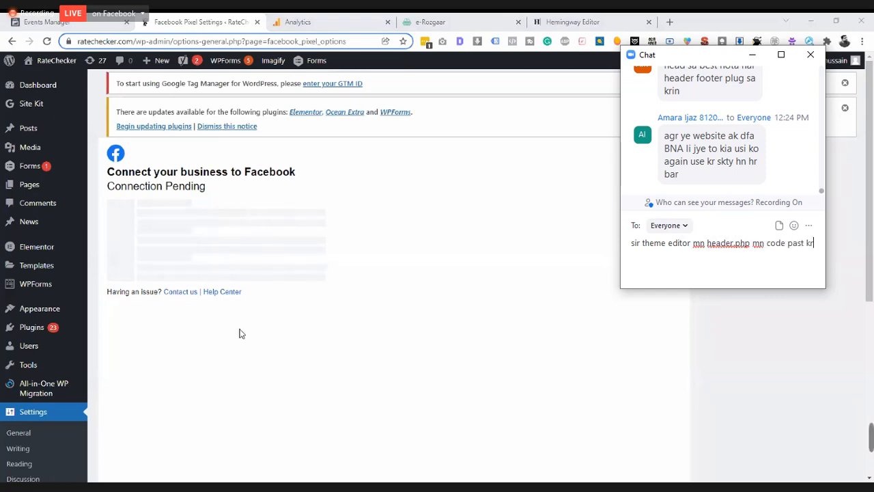
pyautogui.write('na')
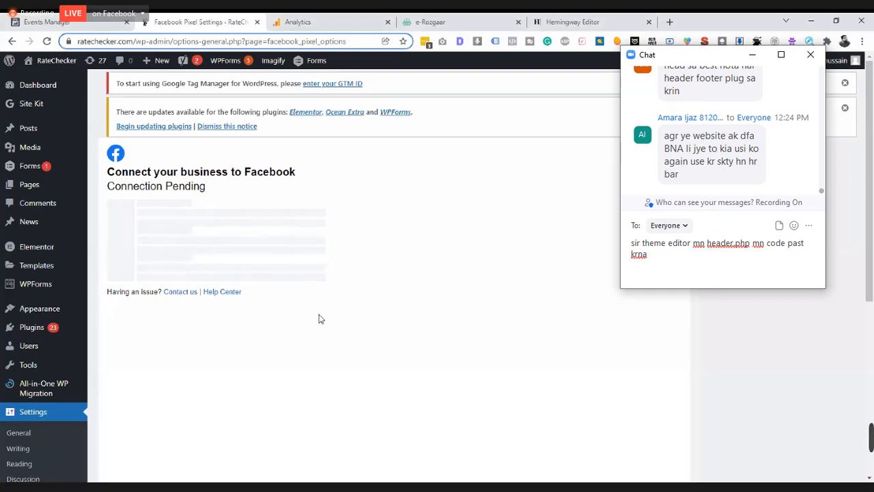
pyautogui.write(' easy way hy.')
pyautogui.press('Return')
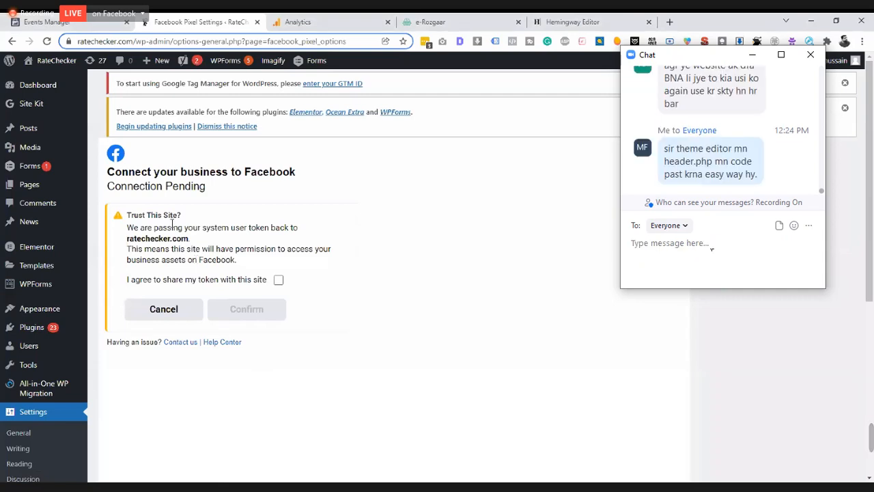
# Step: Review the Trust This Site notice, agree to share the token with ratechecker.com, and confirm the Facebook connection
pyautogui.scroll(5, 311, 271)
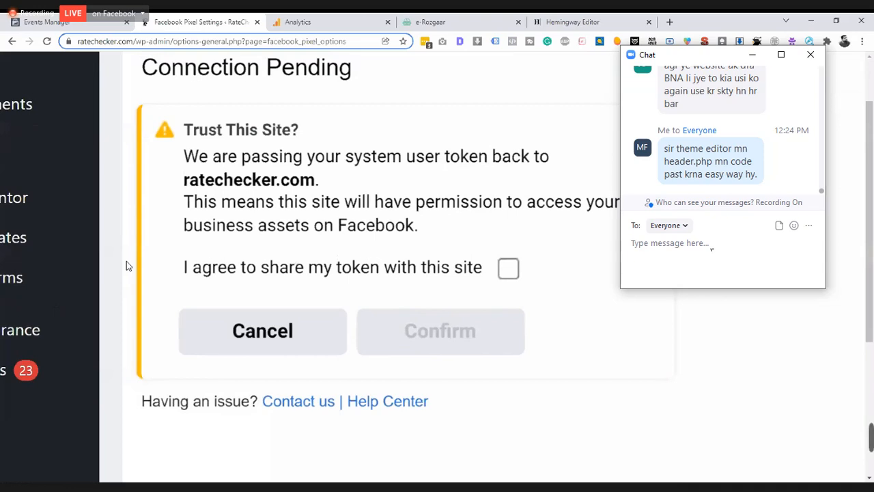
pyautogui.scroll(1, 126, 261)
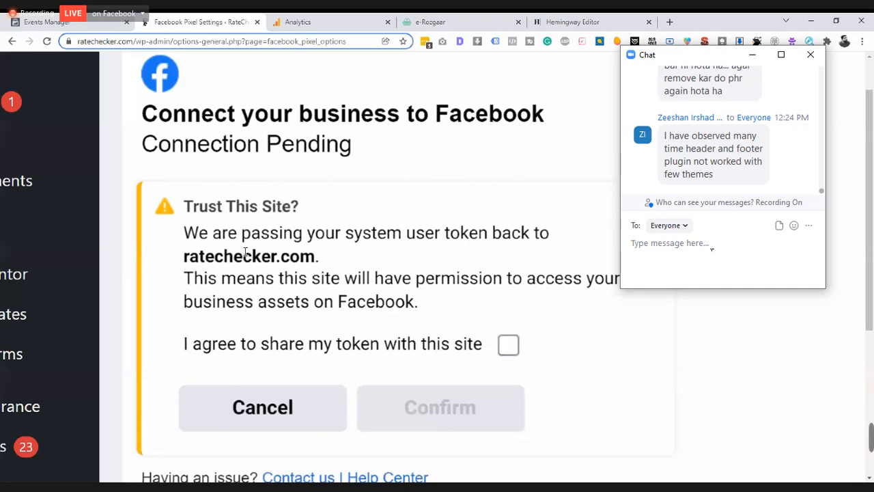
pyautogui.scroll(-1, 246, 252)
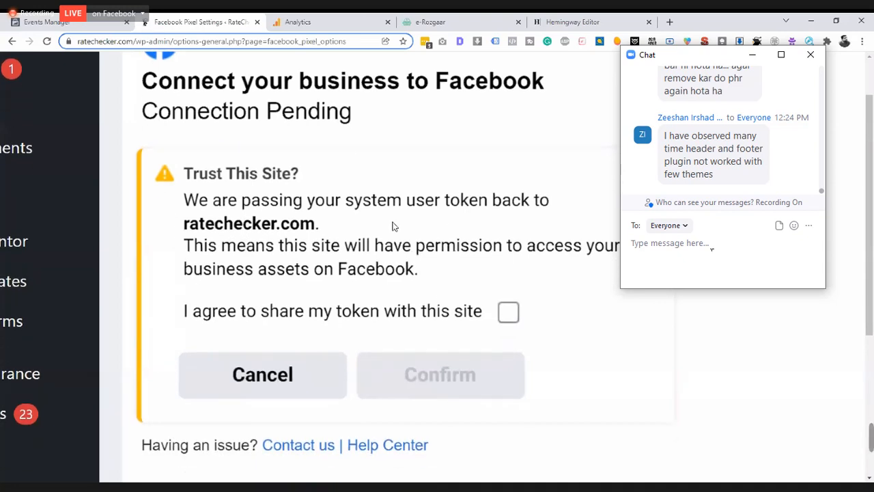
pyautogui.scroll(-5, 423, 199)
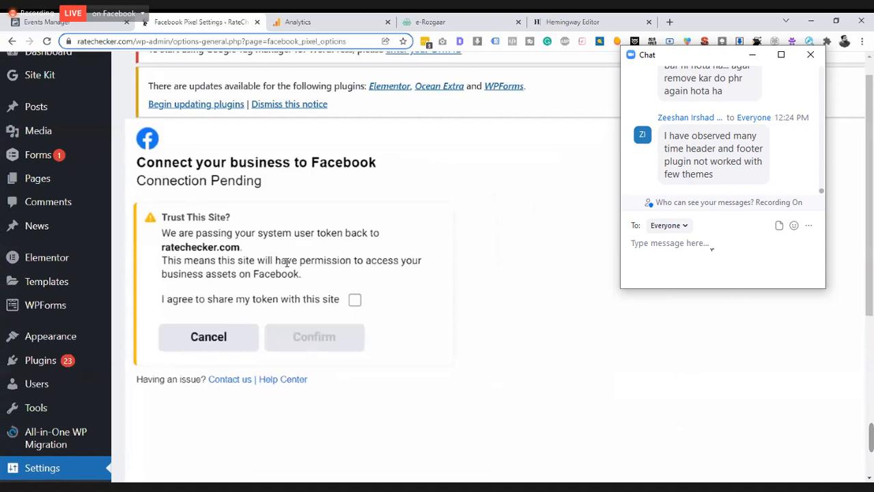
pyautogui.click(355, 301)
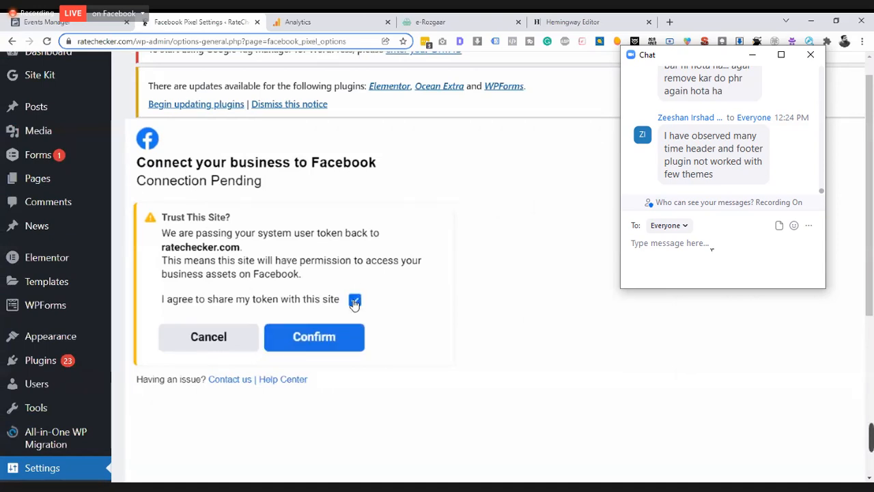
pyautogui.click(335, 349)
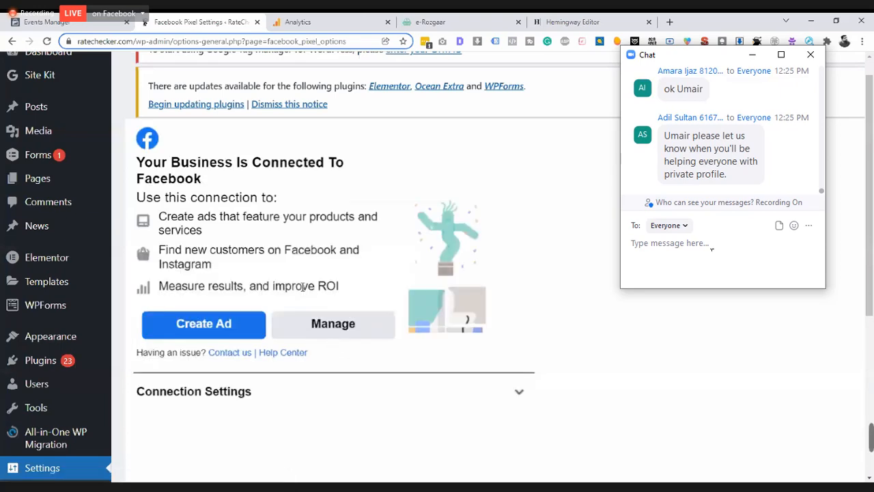
# Step: Expand the Connection Settings section of the Facebook connection and examine its options
pyautogui.scroll(-1, 302, 287)
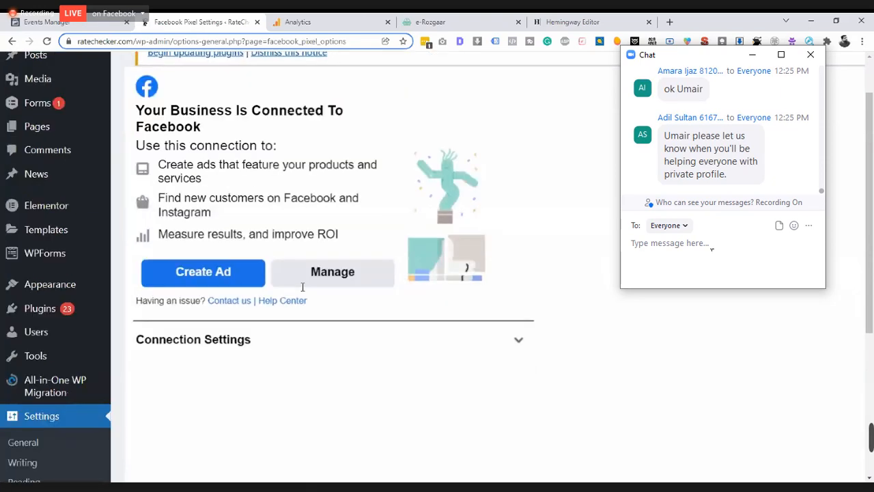
pyautogui.click(536, 323)
pyautogui.scroll(-2, 538, 325)
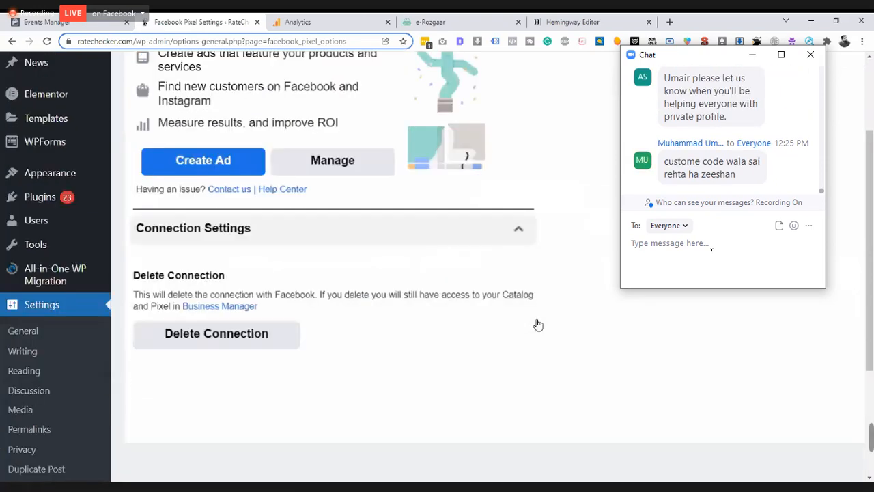
pyautogui.scroll(1, 538, 325)
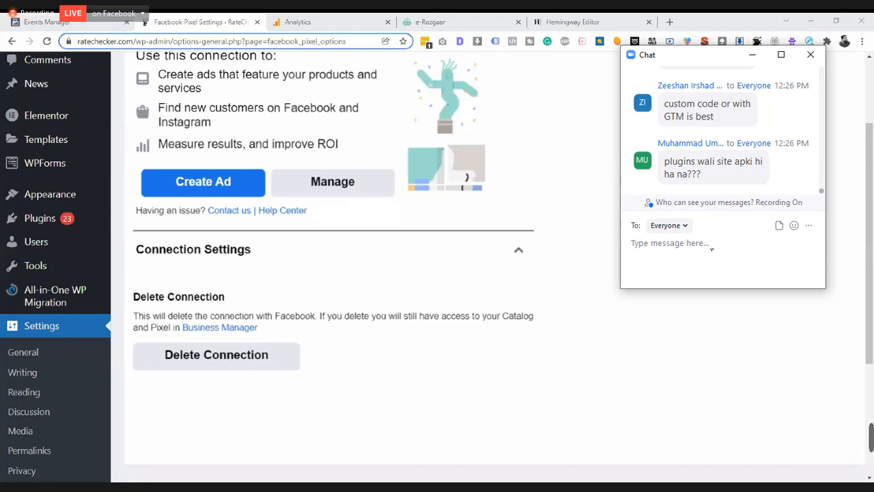
# Step: Return to the WordPress connection instructions in Events Manager and reduce the page zoom to 75%
pyautogui.click(89, 19)
pyautogui.scroll(-3, 312, 268)
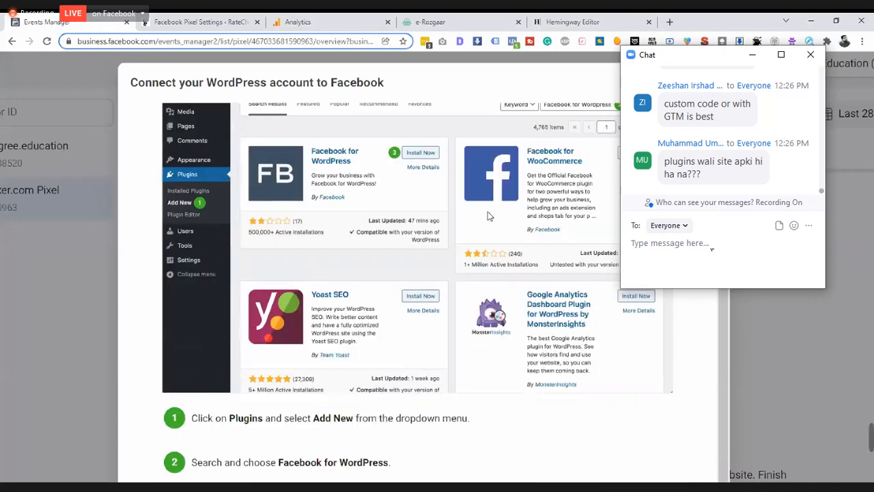
pyautogui.hotkey('ctrl', '-')
pyautogui.hotkey('ctrl', '-')
pyautogui.hotkey('ctrl', '-')
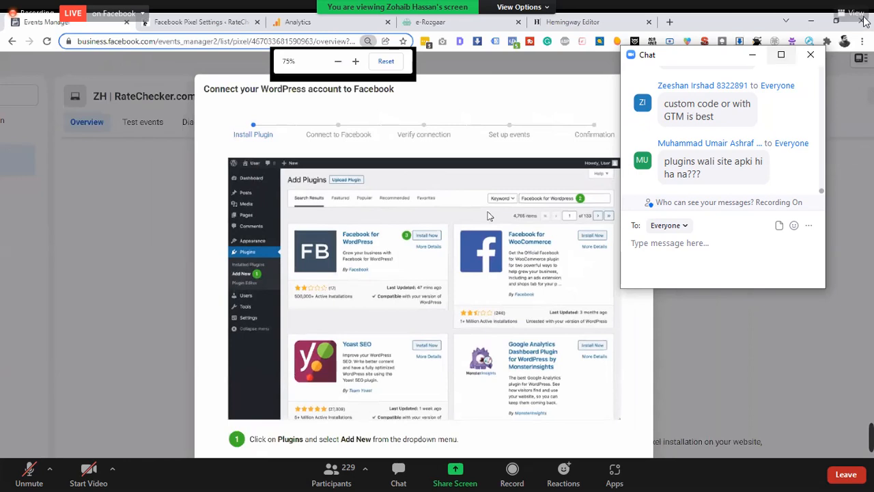
# Step: Close the meeting chat and advance the WordPress connection wizard through the plugin and Facebook instructions to Verify connection
pyautogui.click(810, 55)
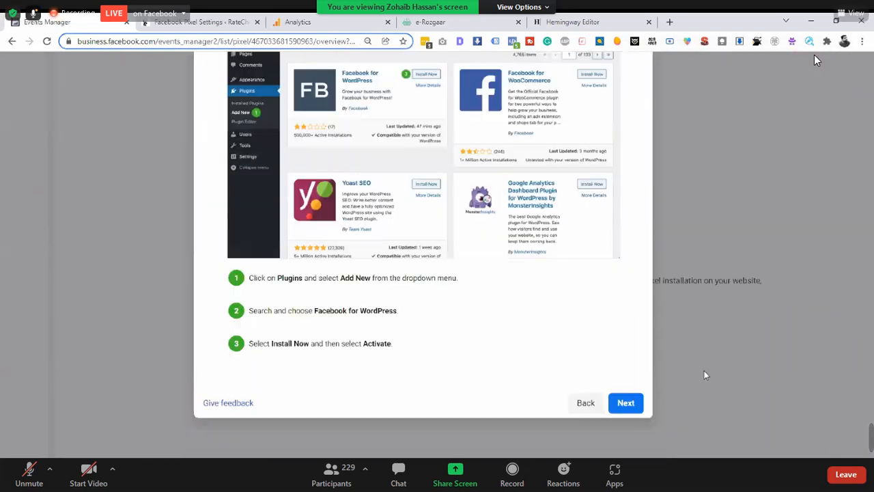
pyautogui.click(626, 403)
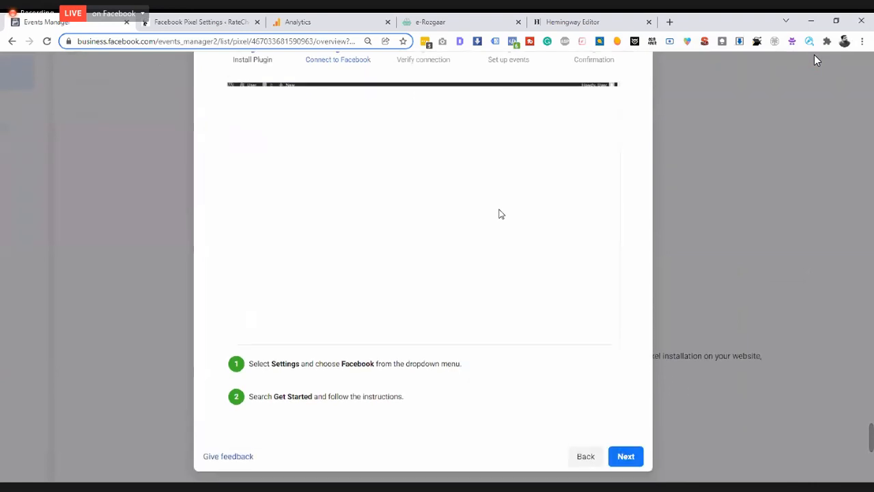
pyautogui.click(624, 447)
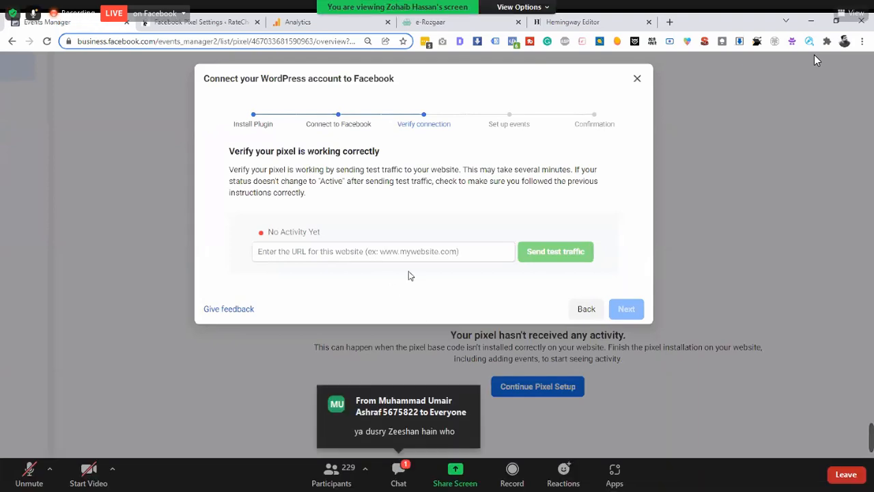
pyautogui.click(392, 253)
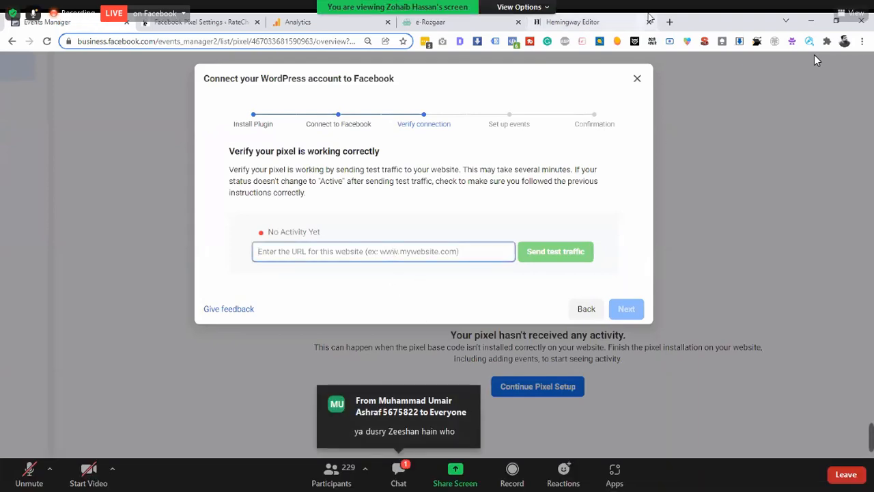
pyautogui.click(194, 22)
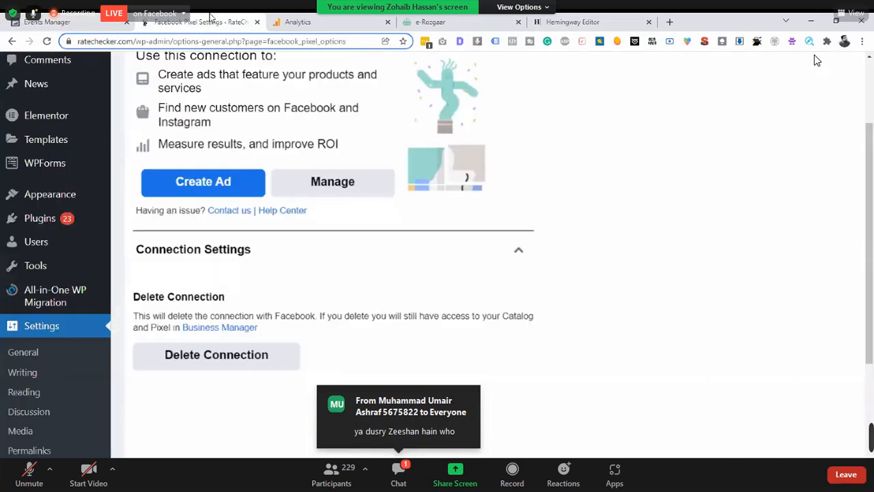
pyautogui.click(132, 42)
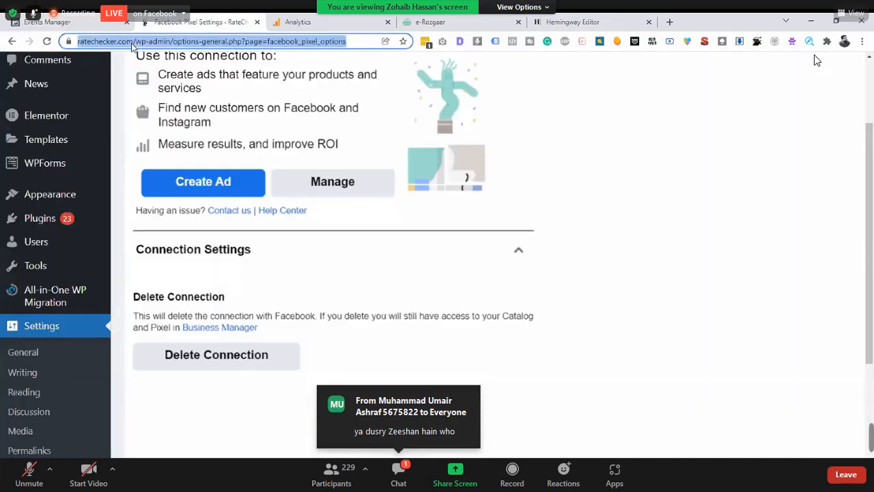
pyautogui.click(110, 23)
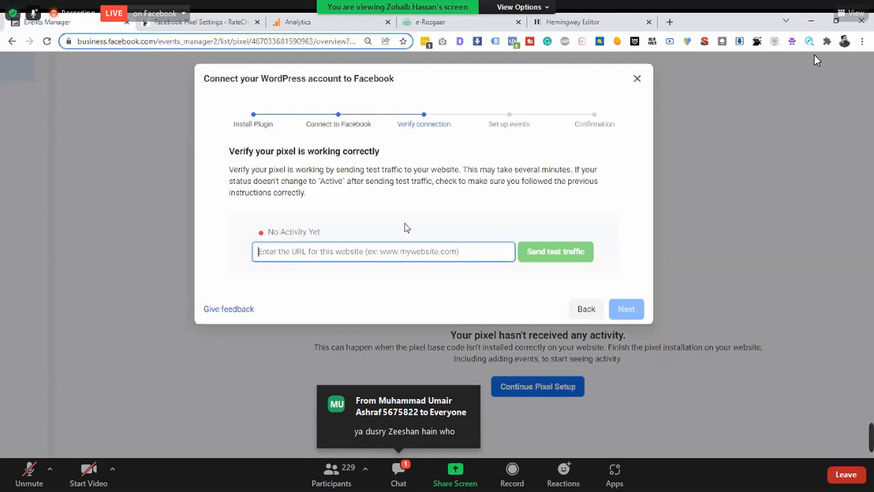
pyautogui.write('www.ratechecker.com')
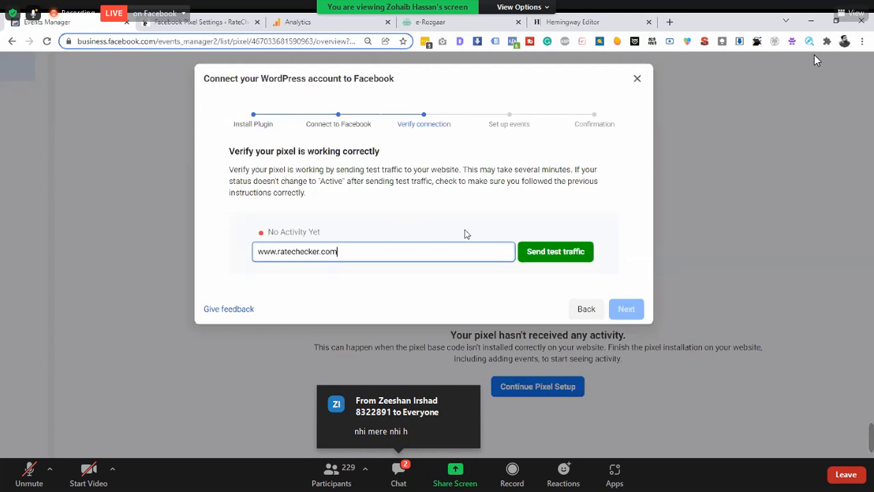
pyautogui.click(530, 258)
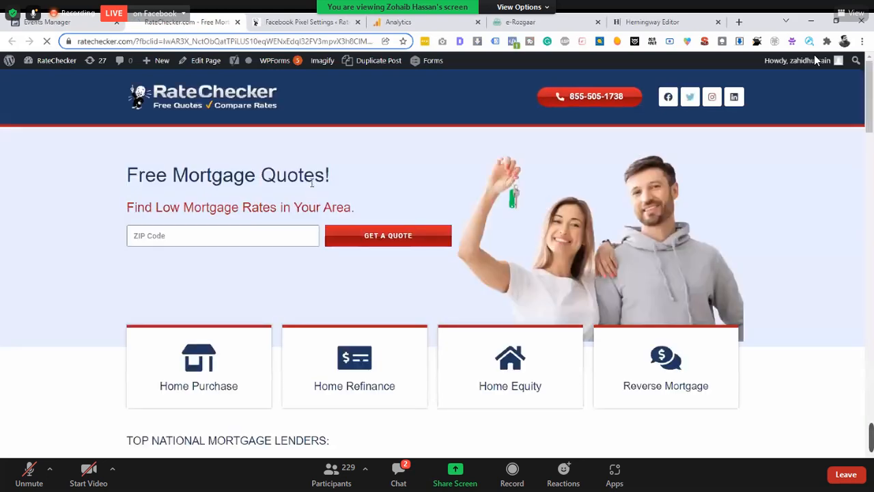
pyautogui.click(70, 20)
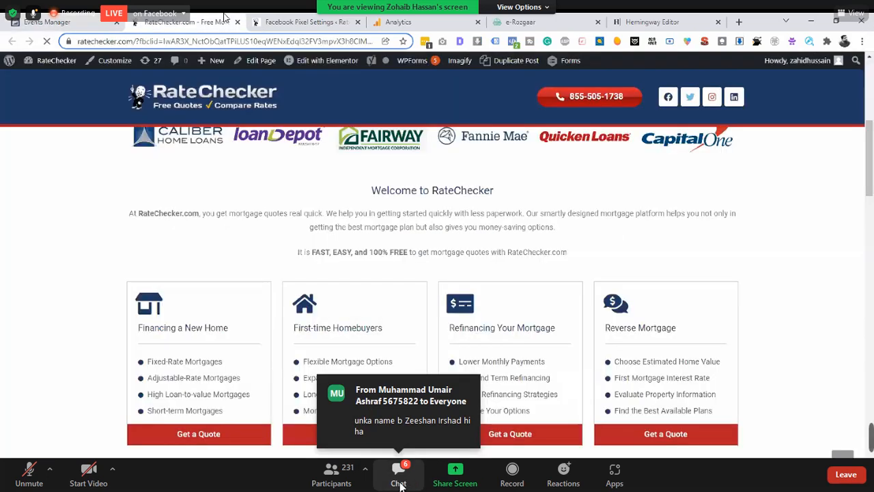
# Step: Reopen the meeting chat, move it aside, and note "Google Chrome Ext." and "Facebook Pixel" on separate lines in Hemingway Editor
pyautogui.click(400, 478)
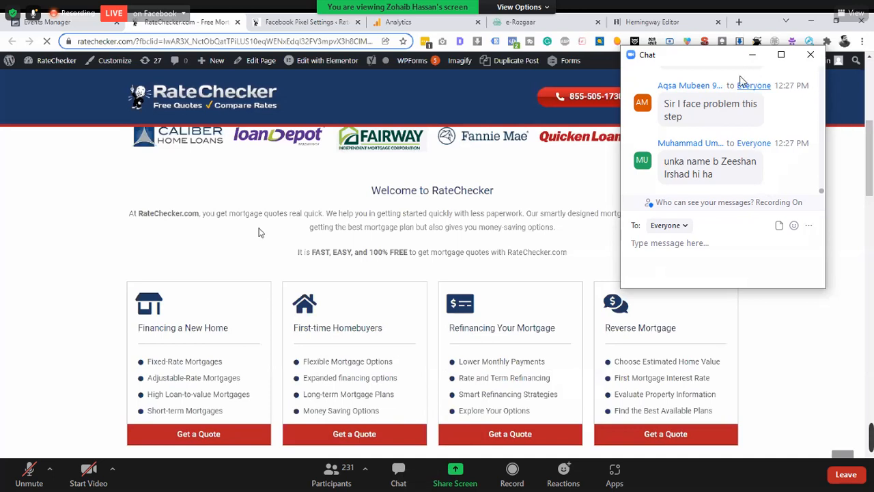
pyautogui.moveTo(717, 63); pyautogui.dragTo(771, 63)
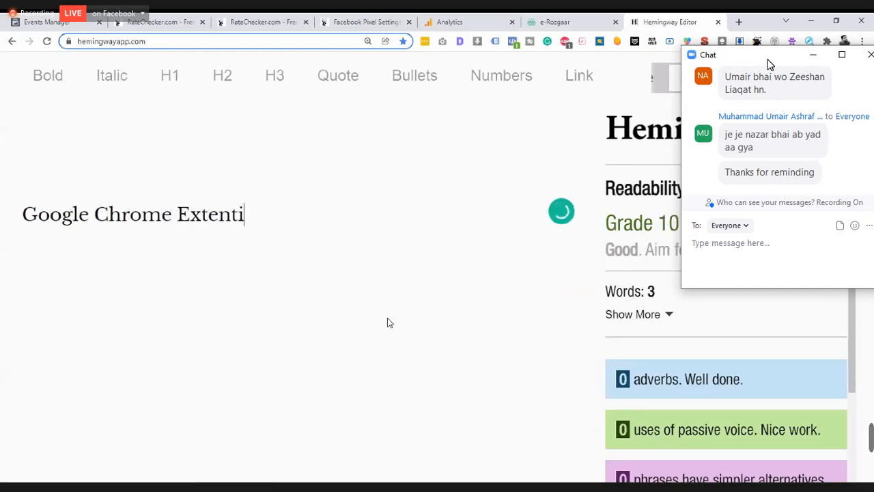
pyautogui.press('BackSpace')
pyautogui.write('.')
pyautogui.press('Return')
pyautogui.write('Facebook Pixel')
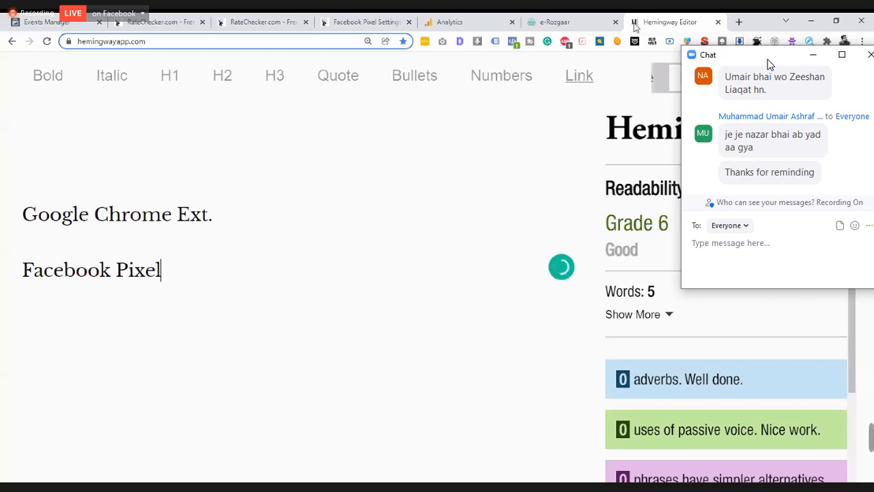
# Step: Search Google in a new browser tab for "google chrome pixel"
pyautogui.click(740, 20)
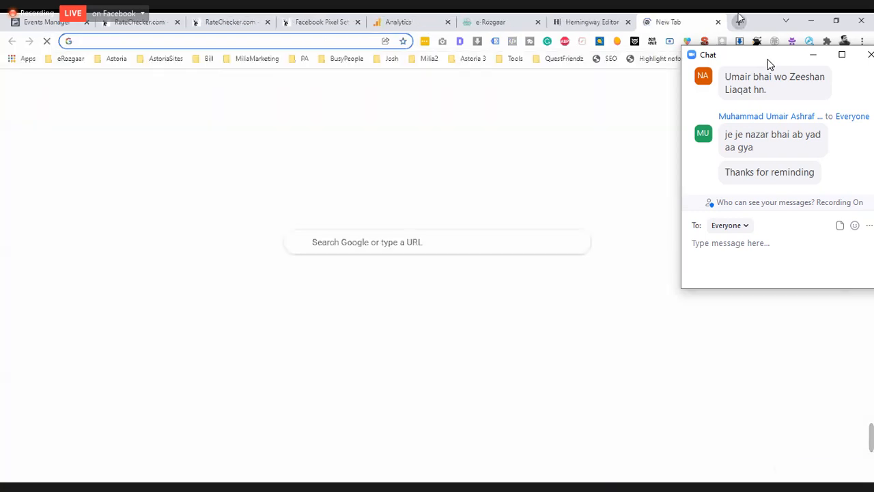
pyautogui.write('facebook pixel')
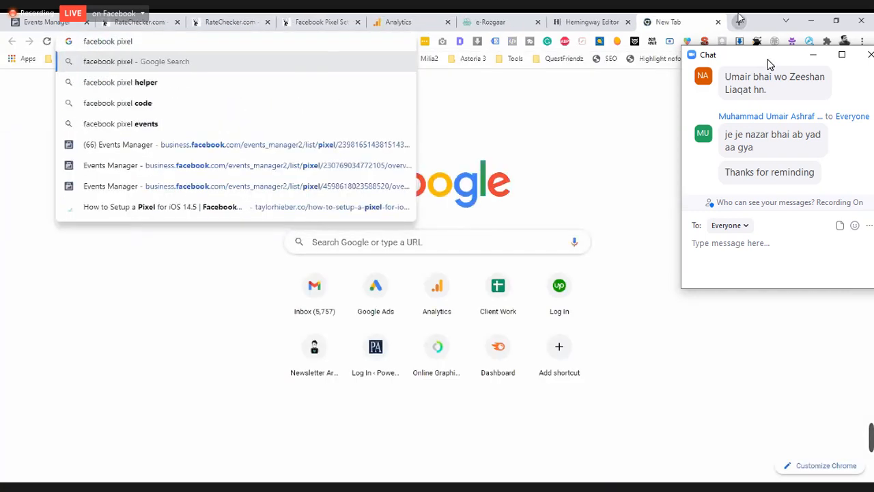
pyautogui.hotkey('ctrl', 'a')
pyautogui.write('google ')
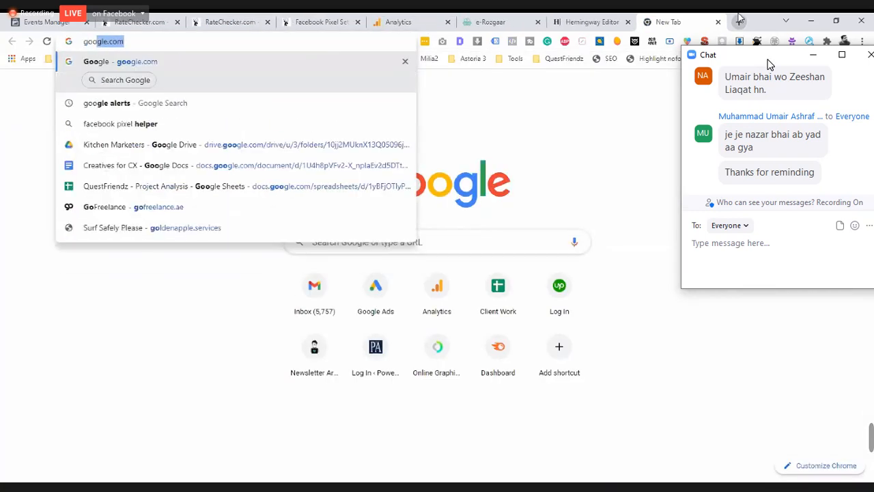
pyautogui.write('chrome pixel')
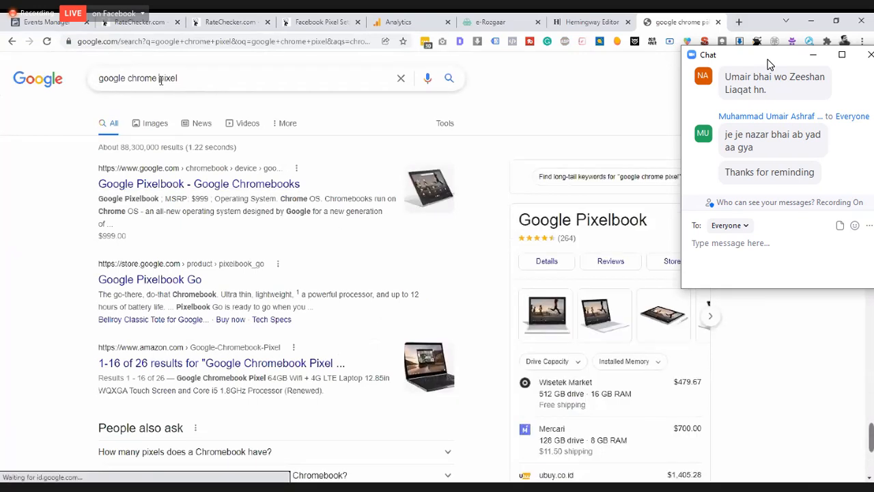
# Step: Refine the search to "google chrome extension pixel" and open the Facebook Pixel Helper page in the Chrome Web Store
pyautogui.click(160, 79)
pyautogui.write('pxtension')
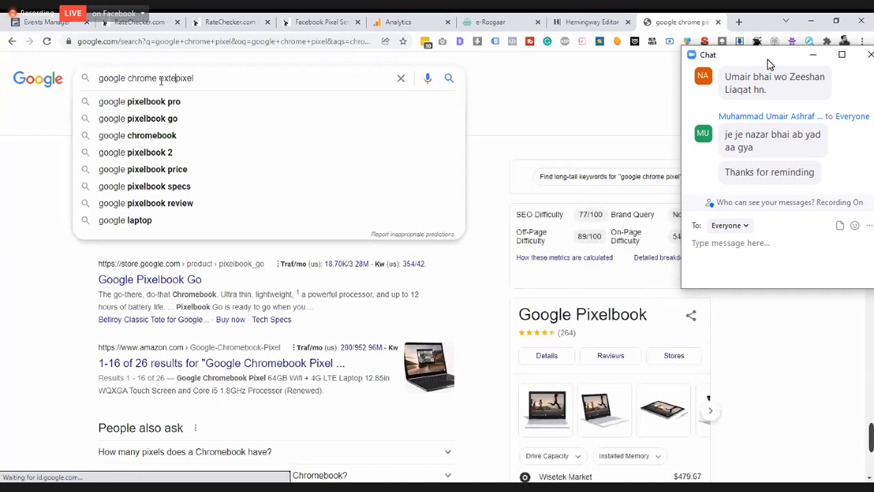
pyautogui.press('Return')
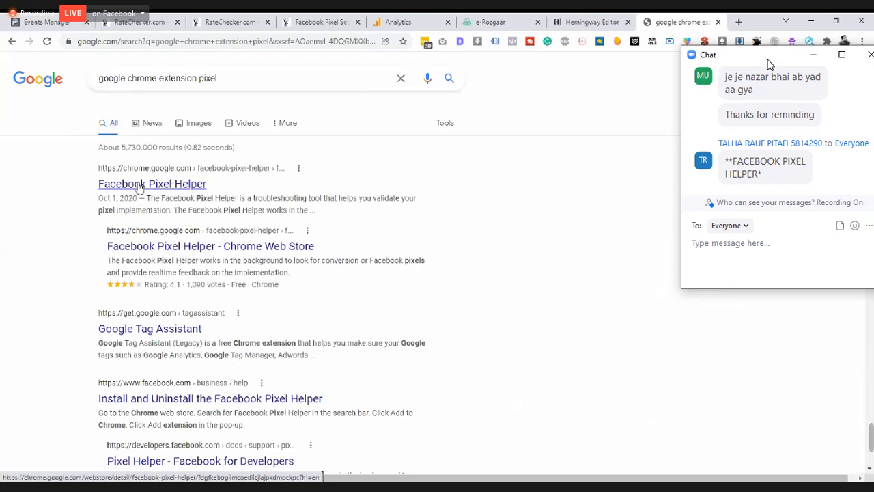
pyautogui.click(137, 184)
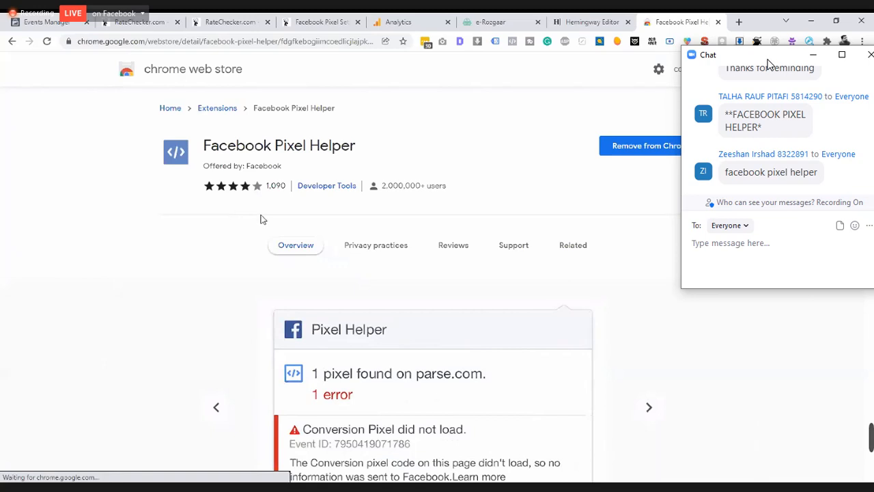
pyautogui.scroll(5, 427, 161)
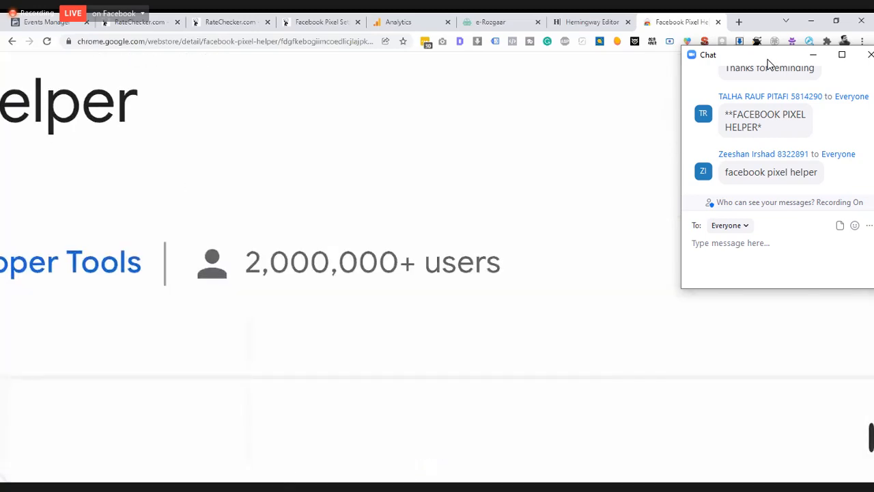
pyautogui.scroll(-5, 768, 64)
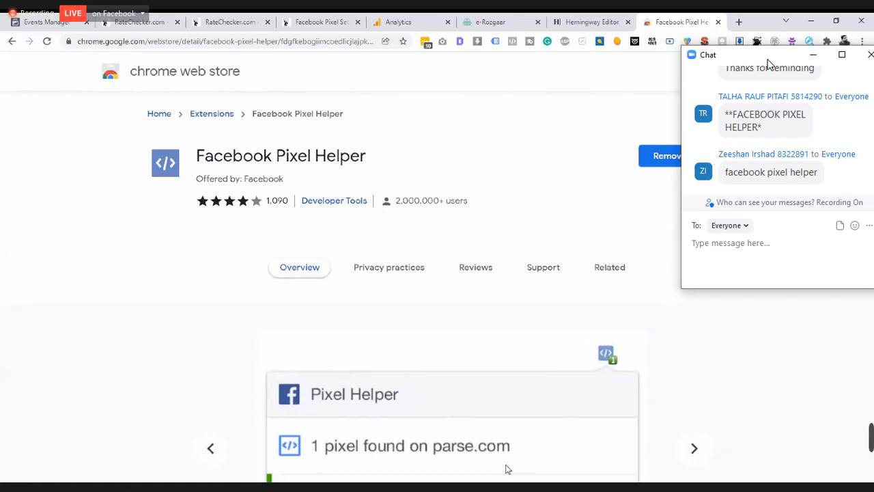
# Step: Send everyone in the meeting chat the message "manual is best."
pyautogui.click(768, 60)
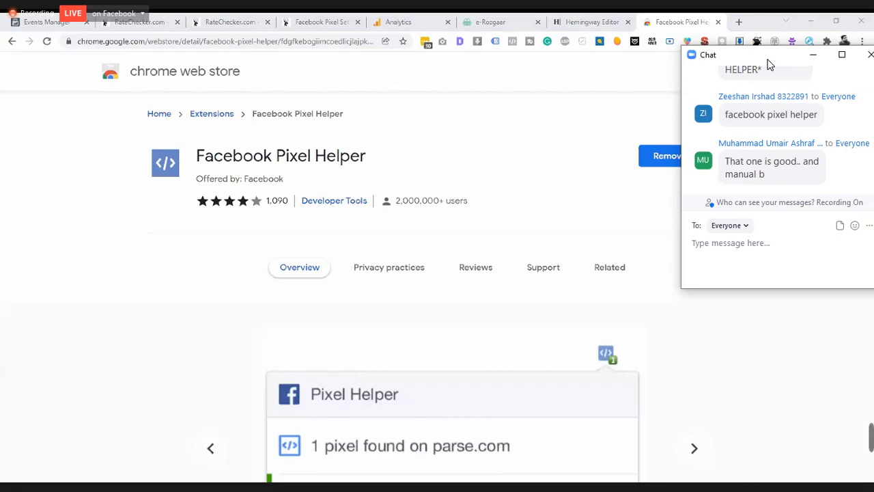
pyautogui.write('manu')
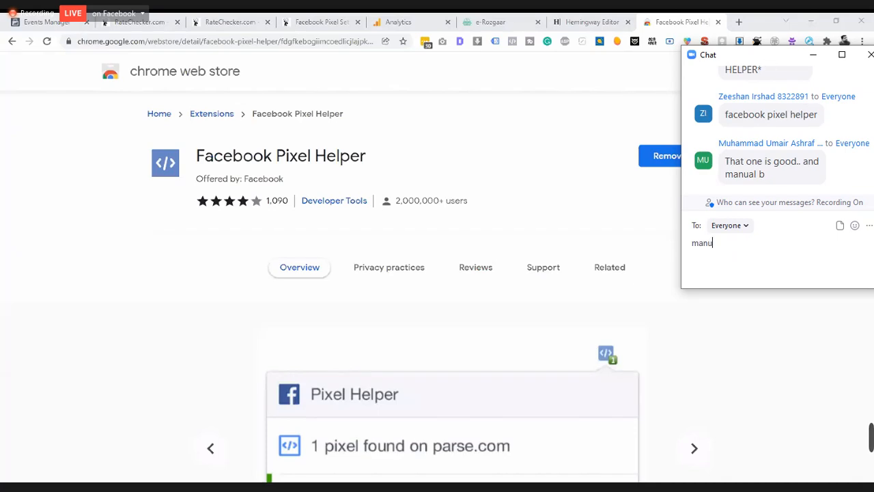
pyautogui.write('al is best.')
pyautogui.press('Return')
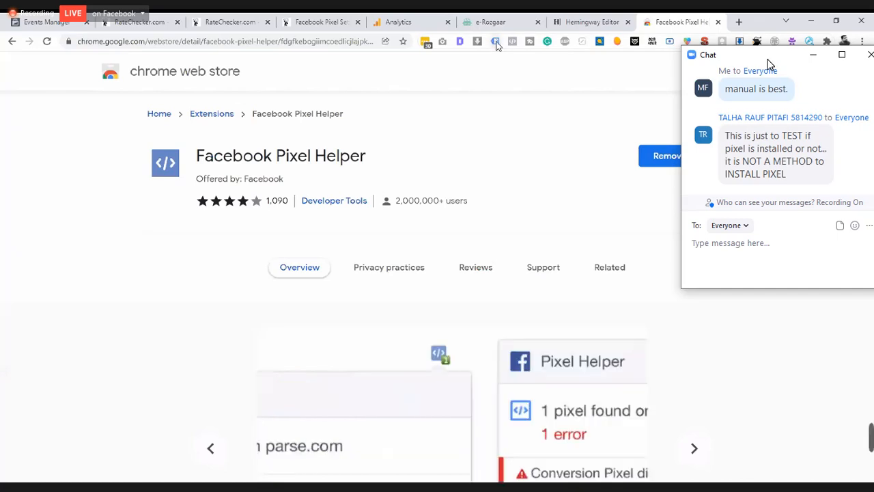
# Step: Send everyone in the meeting chat the message "pta hy bhi"
pyautogui.write('pta hy b')
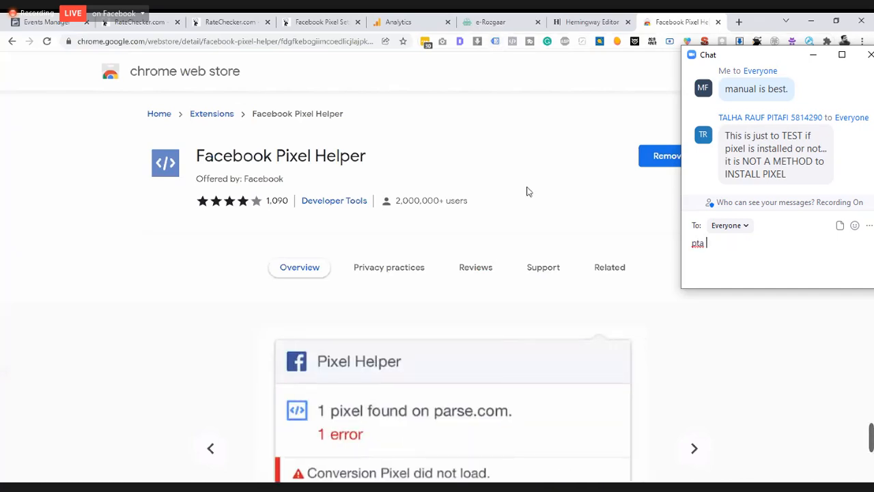
pyautogui.write('hi')
pyautogui.press('Return')
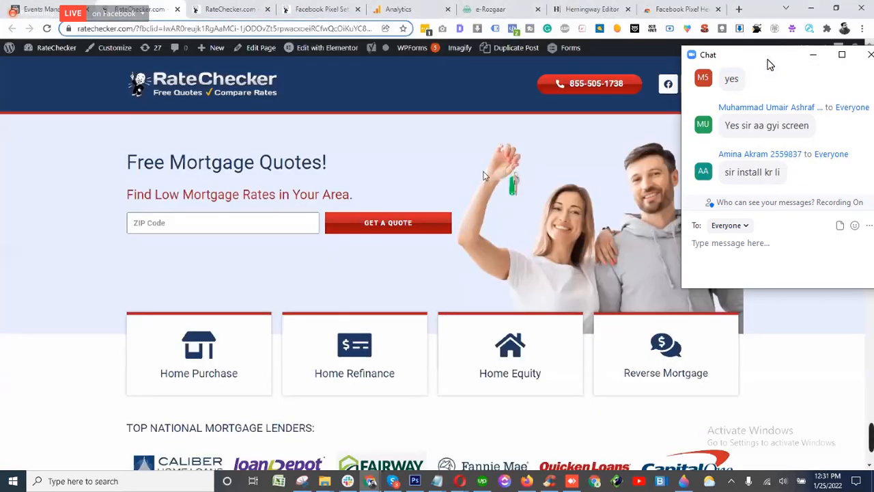
# Step: Move the chat window lower and examine the name and icon of the Facebook Pixel Helper extension in the Chrome Web Store
pyautogui.moveTo(743, 65); pyautogui.dragTo(736, 96)
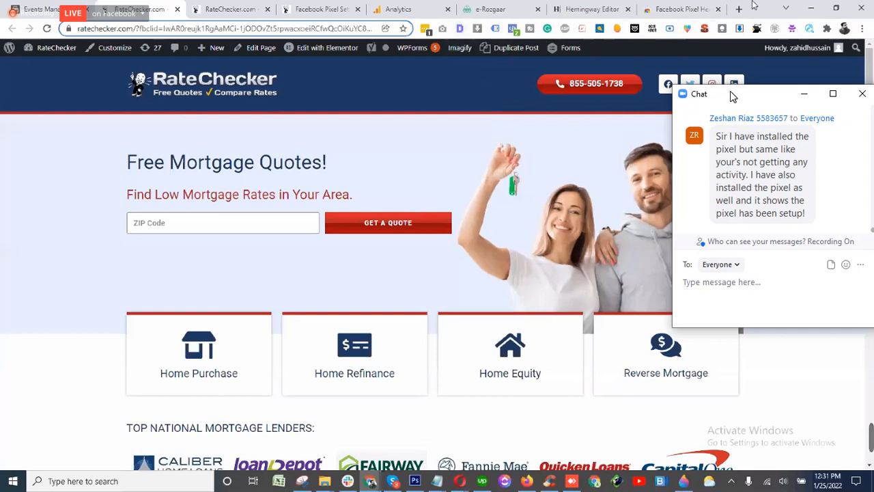
pyautogui.click(680, 9)
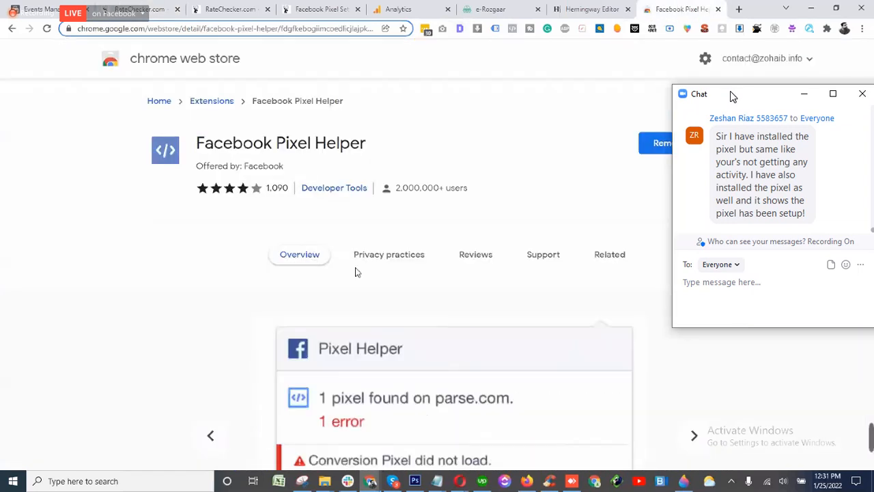
pyautogui.scroll(5, 357, 271)
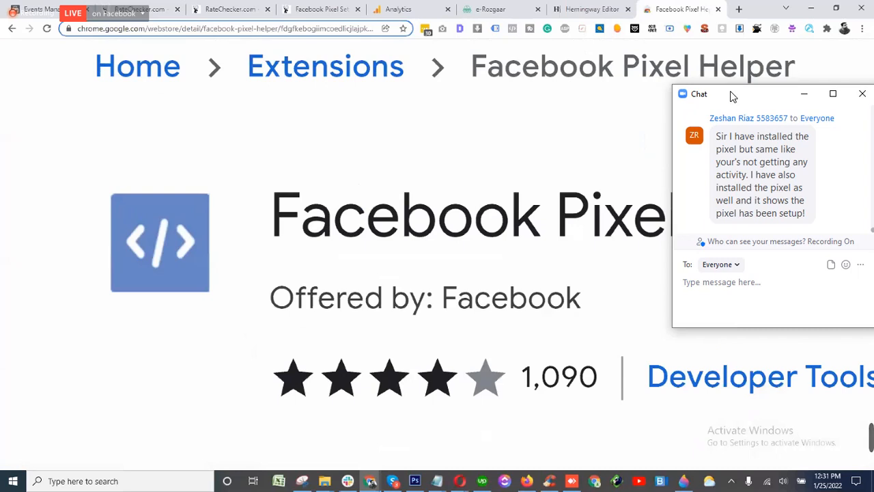
pyautogui.hscroll(-3, 107, 196)
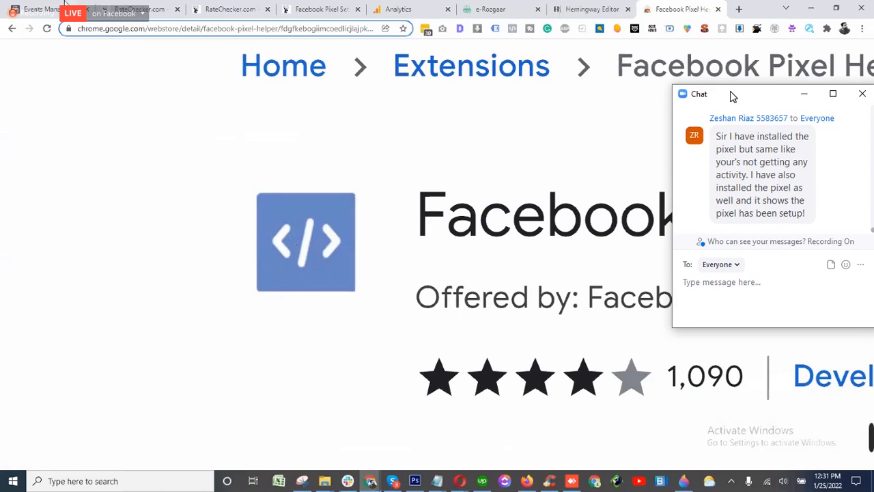
# Step: Return to the RateChecker home page and inspect its installed pixel with the Facebook Pixel Helper extension
pyautogui.click(41, 9)
pyautogui.click(144, 5)
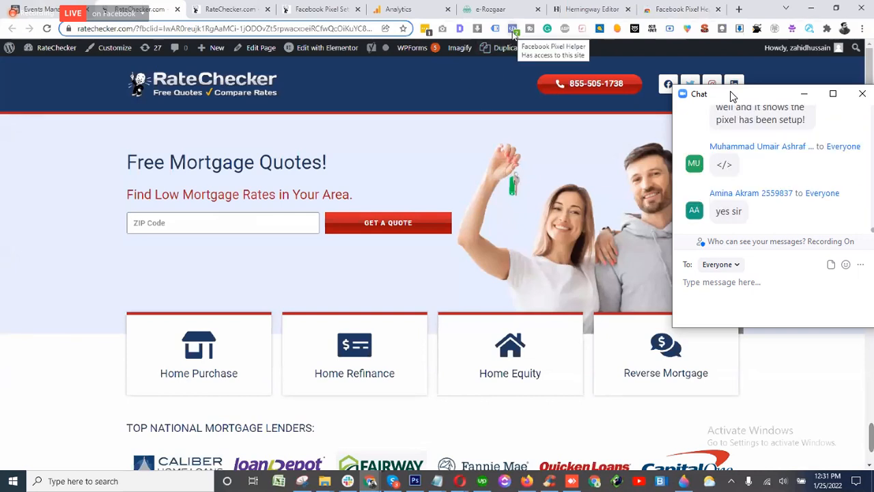
pyautogui.scroll(-3, 499, 141)
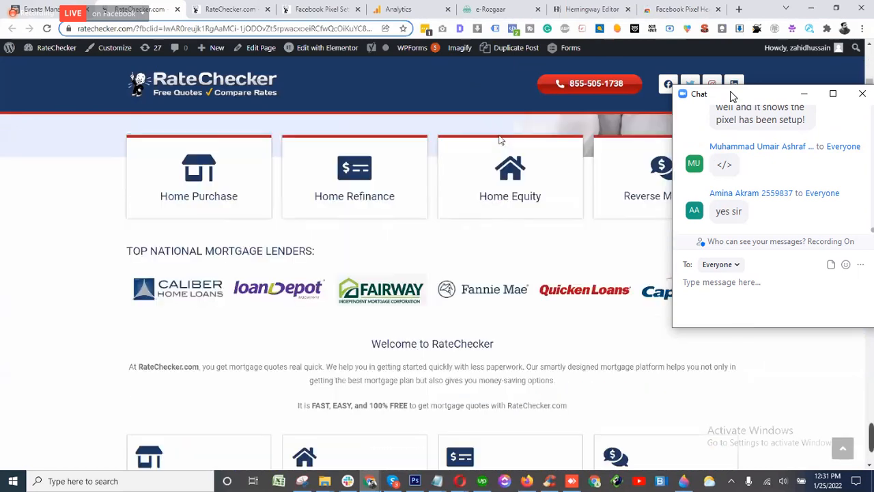
pyautogui.scroll(3, 499, 140)
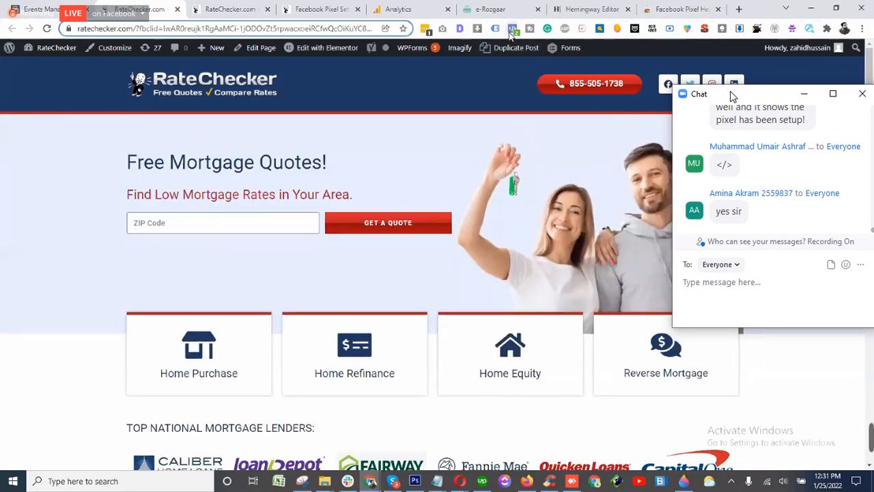
pyautogui.click(513, 30)
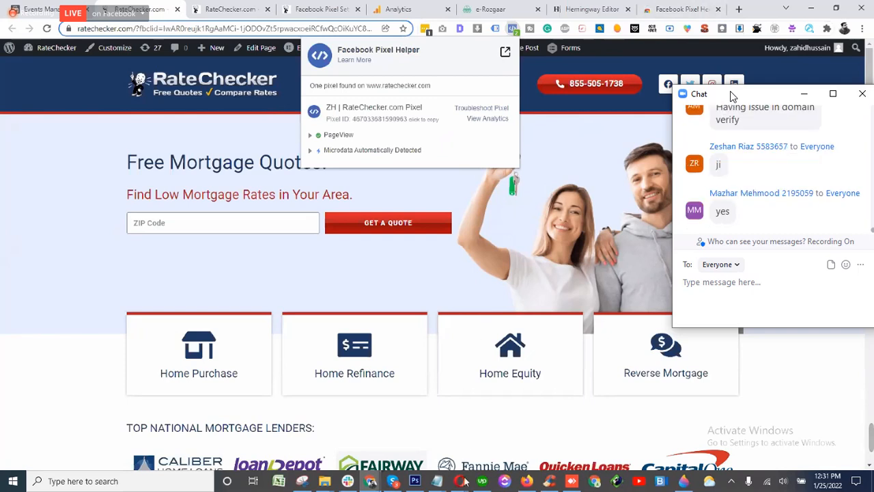
# Step: Check the class meeting window, return to the RateChecker home page and examine the pixel name in Facebook Pixel Helper
pyautogui.click(451, 437)
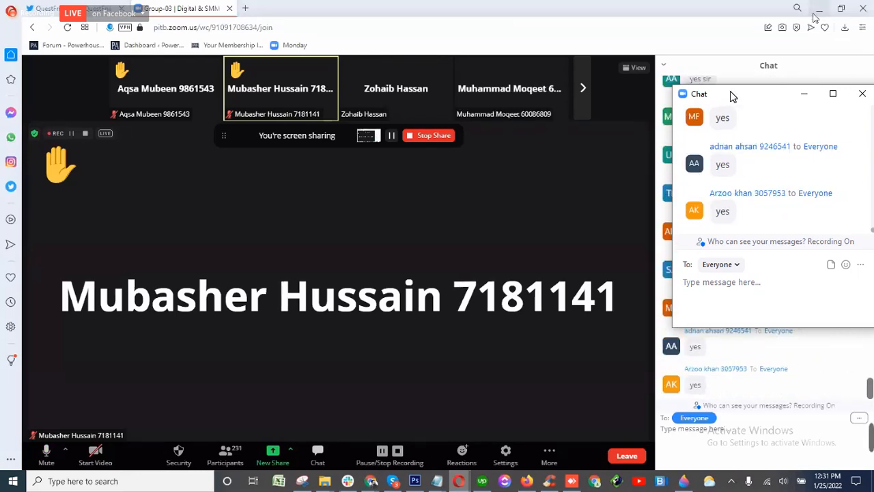
pyautogui.hotkey('alt', 'Tab')
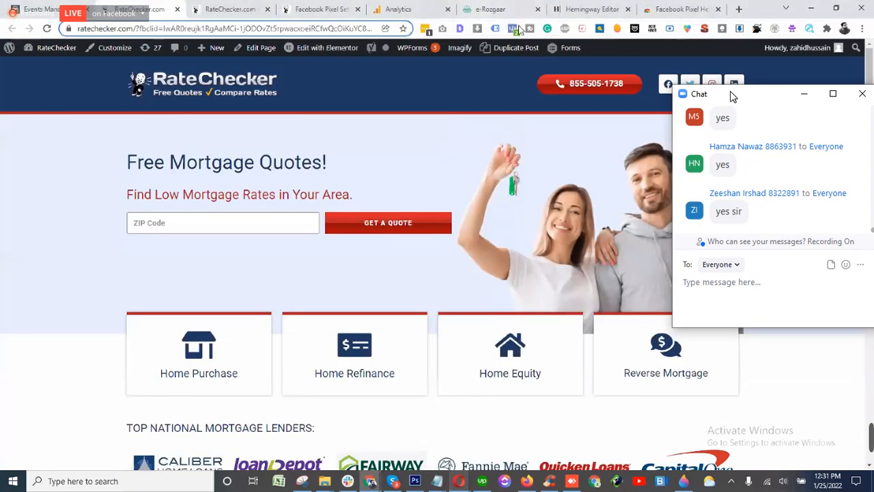
pyautogui.click(513, 29)
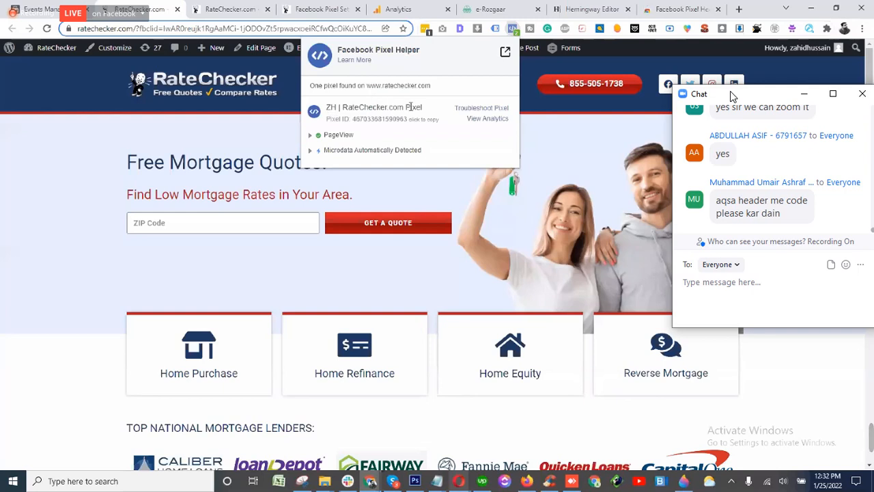
pyautogui.tripleClick(419, 109)
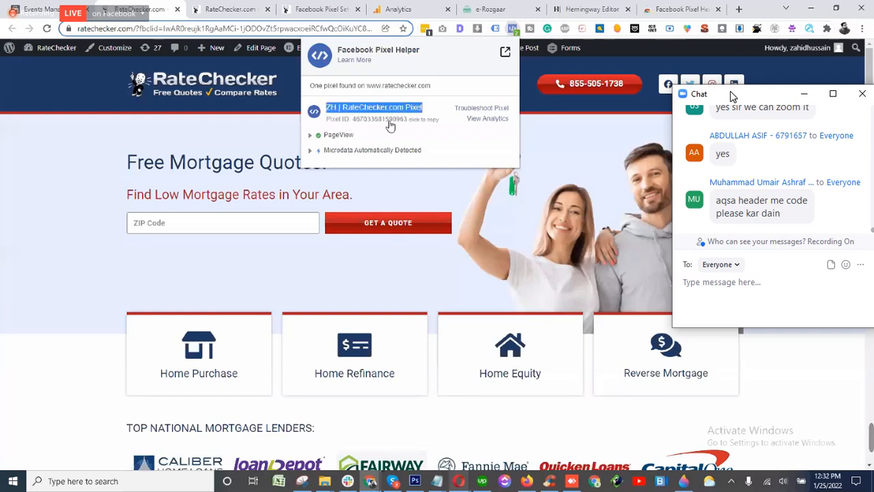
pyautogui.click(386, 105)
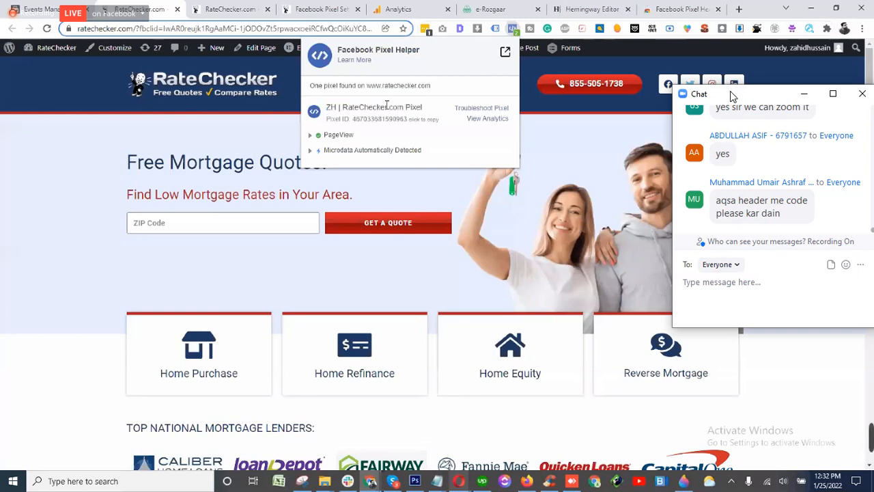
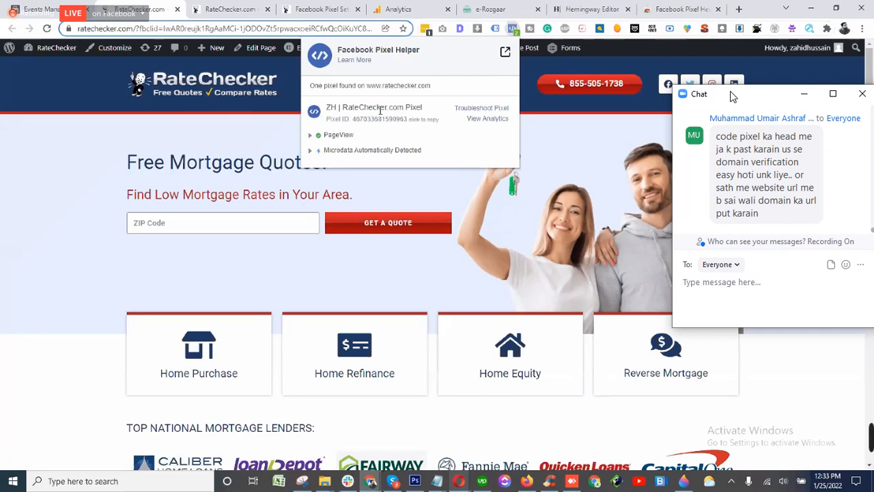
# Step: Check the pixel's status at the Verify connection stage in Events Manager, looking back at the RateChecker home page in between
pyautogui.click(8, 7)
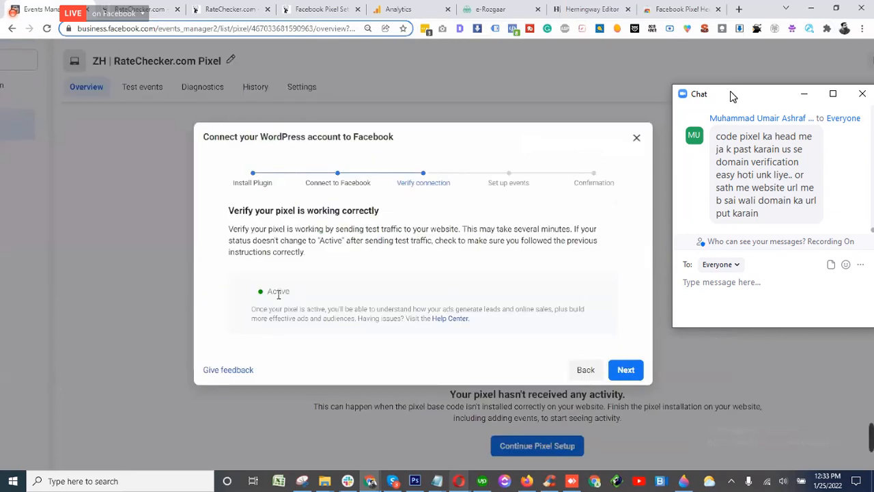
pyautogui.doubleClick(279, 294)
pyautogui.click(290, 296)
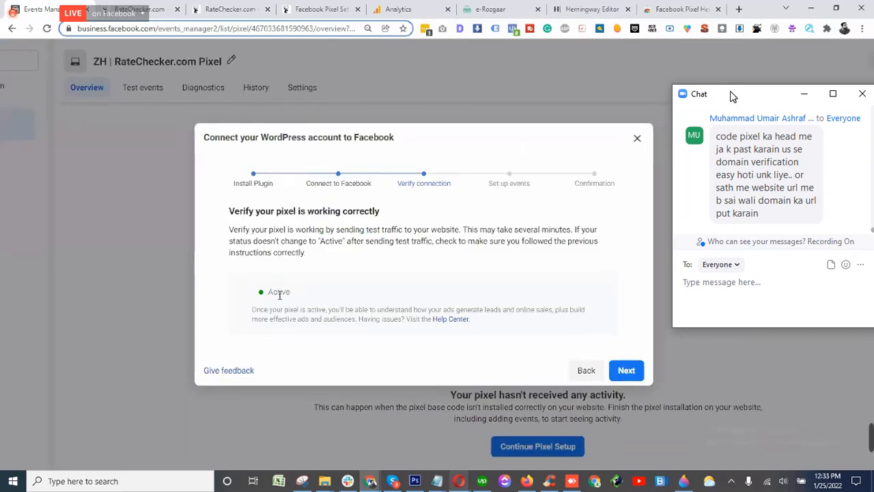
pyautogui.click(171, 7)
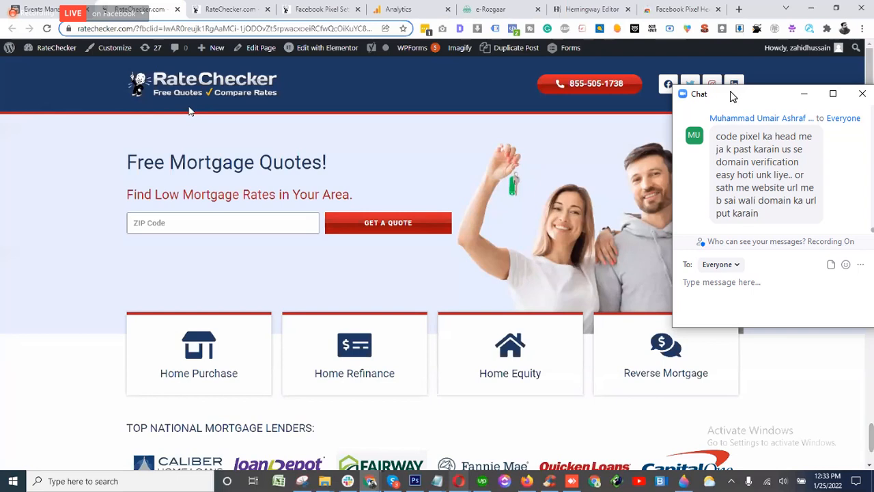
pyautogui.click(58, 8)
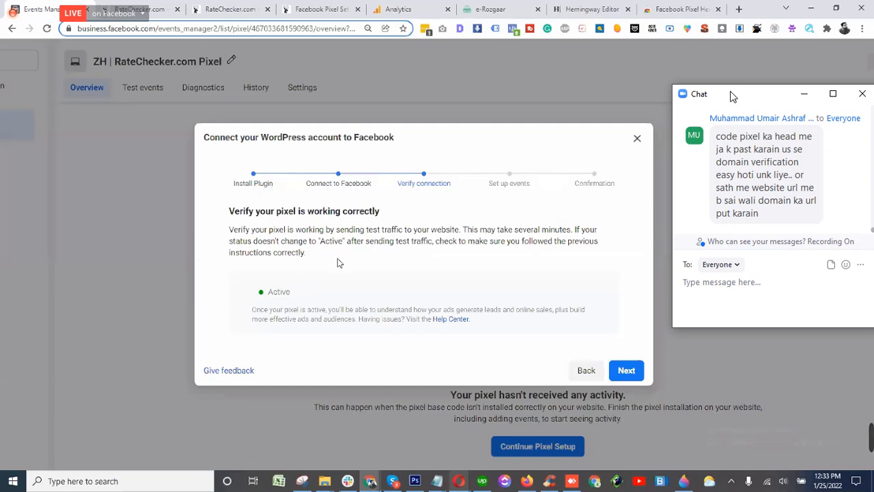
pyautogui.doubleClick(277, 293)
pyautogui.click(277, 293)
# Step: Continue the WordPress connection to the Set up events stage and read through the Event Setup Tool description
pyautogui.click(627, 370)
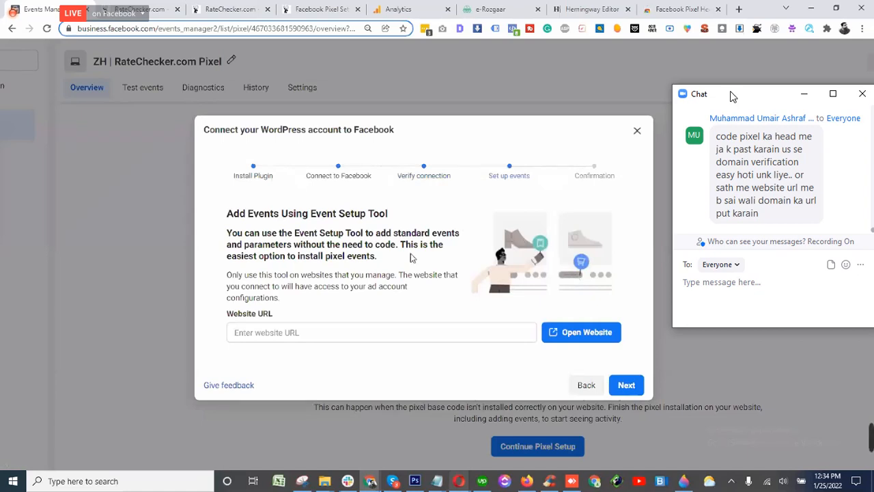
pyautogui.scroll(-3, 327, 218)
pyautogui.scroll(3, 328, 217)
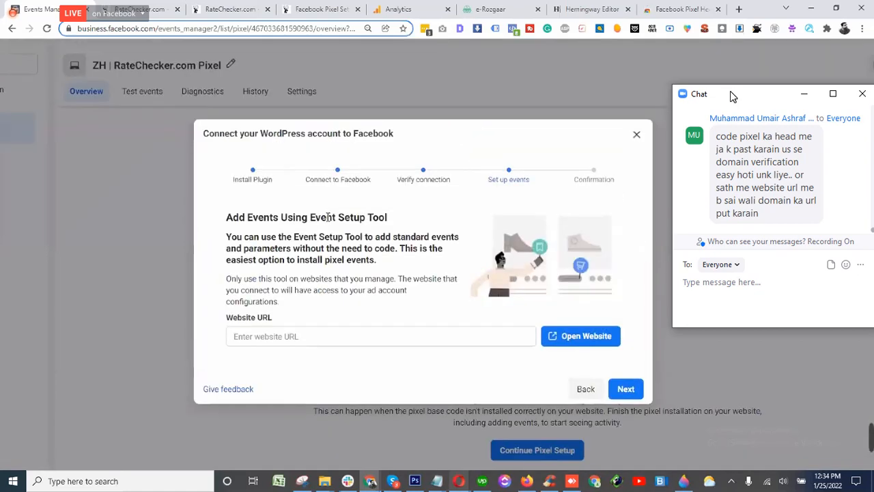
pyautogui.click(143, 5)
pyautogui.doubleClick(133, 29)
pyautogui.click(158, 29)
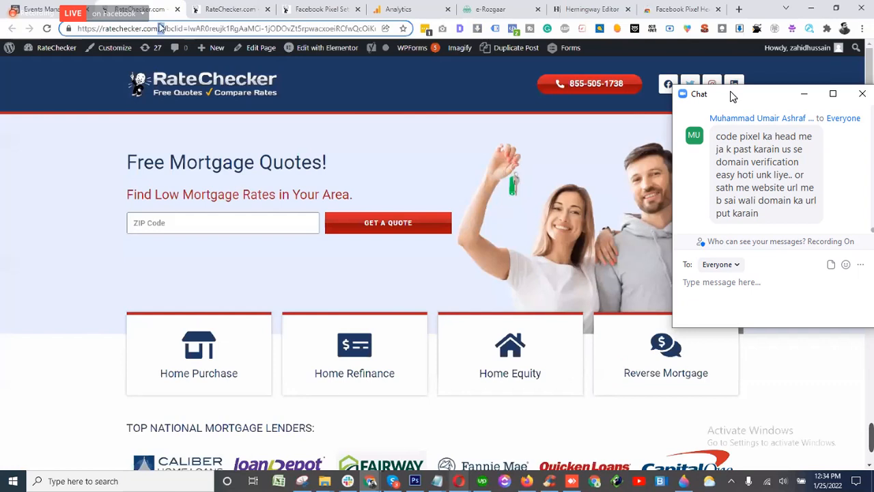
pyautogui.moveTo(158, 28); pyautogui.dragTo(75, 29)
pyautogui.hotkey('ctrl', 'c')
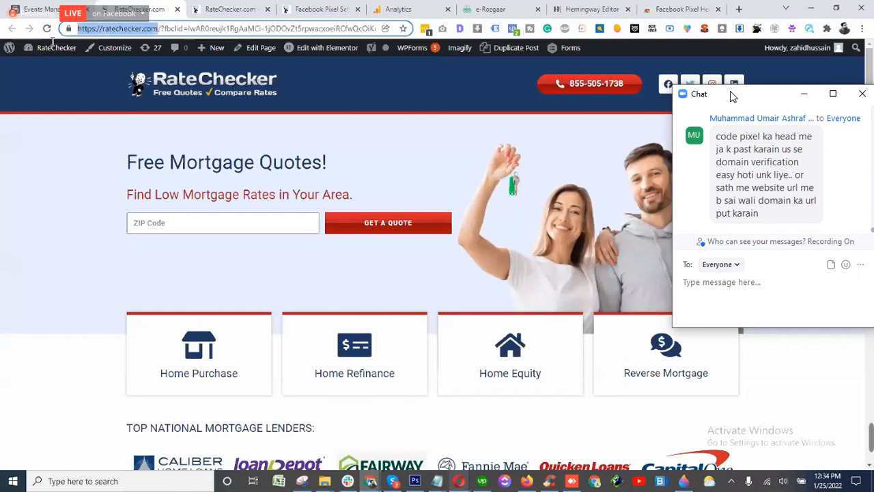
pyautogui.moveTo(48, 50)
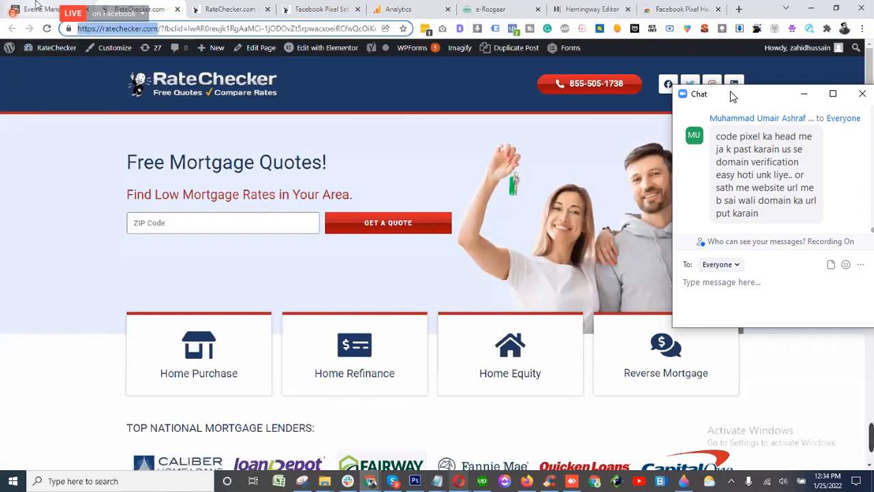
pyautogui.click(42, 9)
pyautogui.click(366, 341)
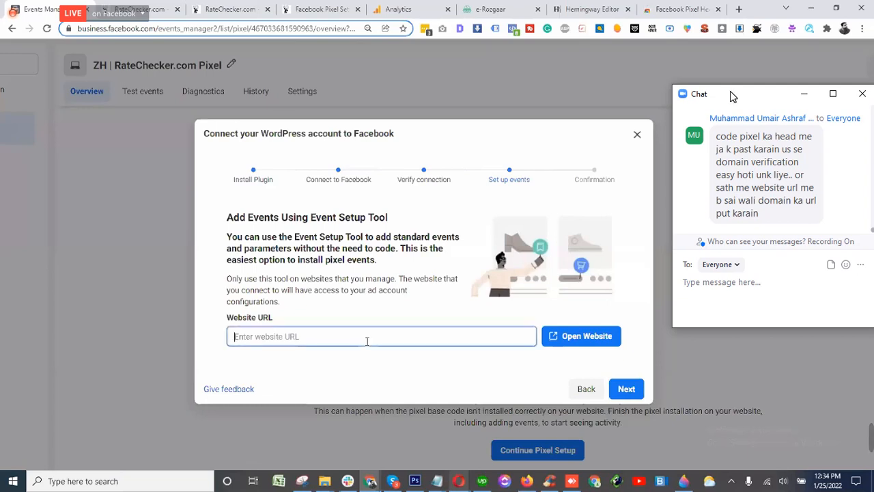
pyautogui.hotkey('ctrl', 'v')
pyautogui.click(569, 343)
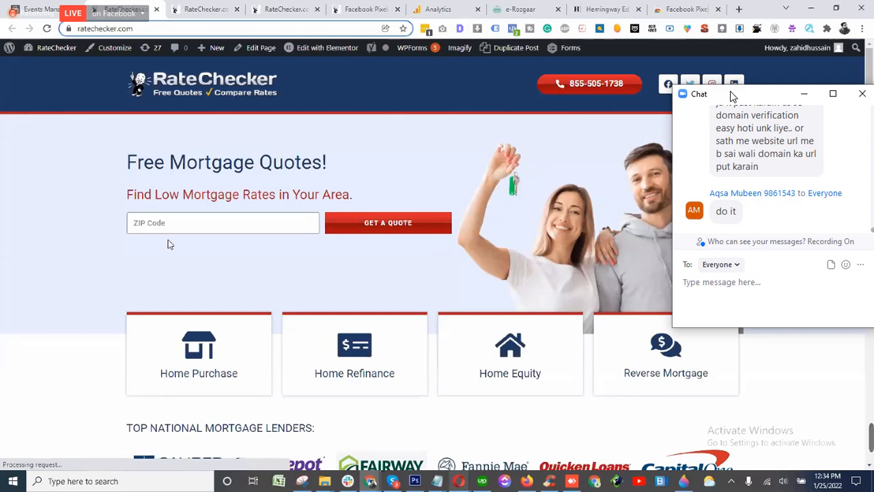
# Step: Look over the Facebook Event Setup Tool on the RateChecker home page, check the class meeting window and return to the page
pyautogui.scroll(-4, 170, 244)
pyautogui.scroll(3, 170, 244)
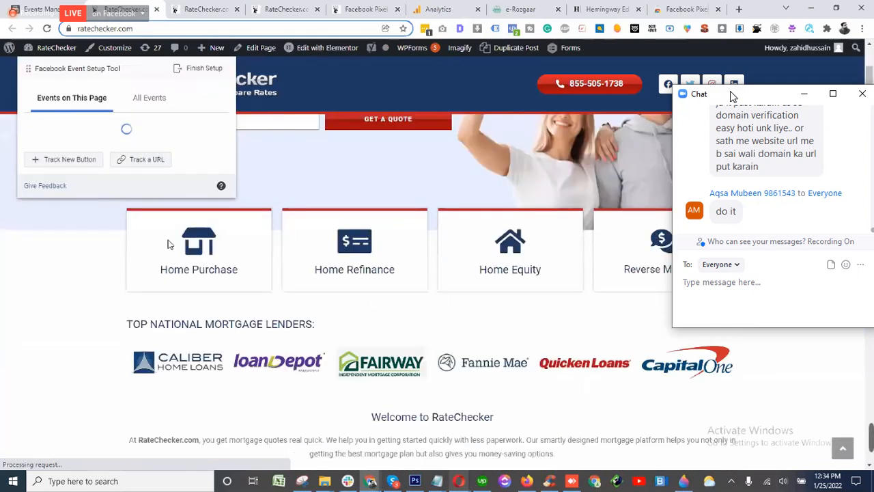
pyautogui.scroll(1, 170, 245)
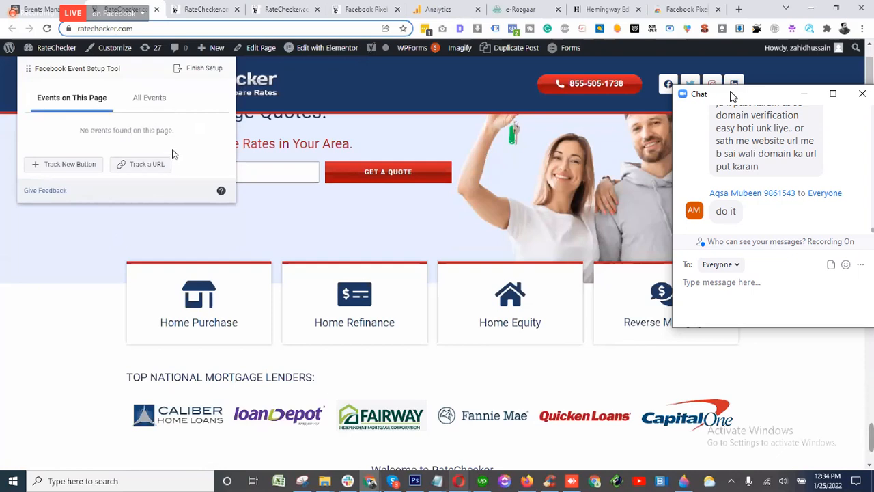
pyautogui.scroll(1, 173, 154)
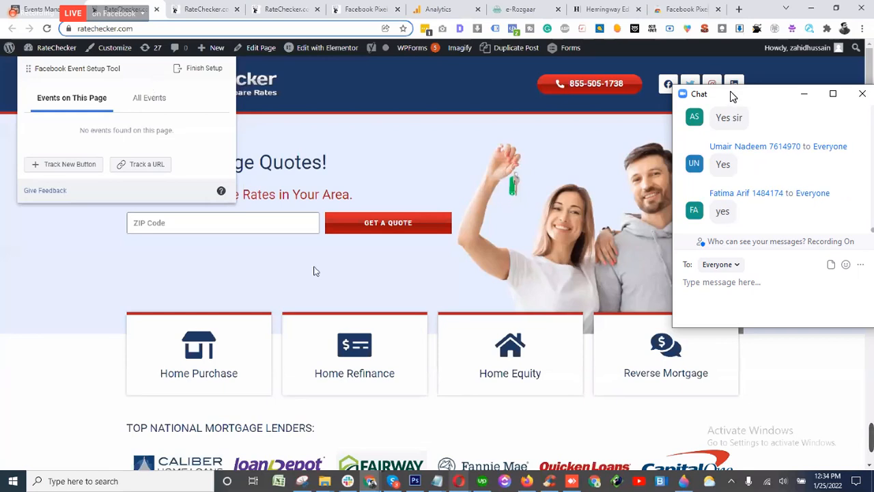
pyautogui.moveTo(459, 482)
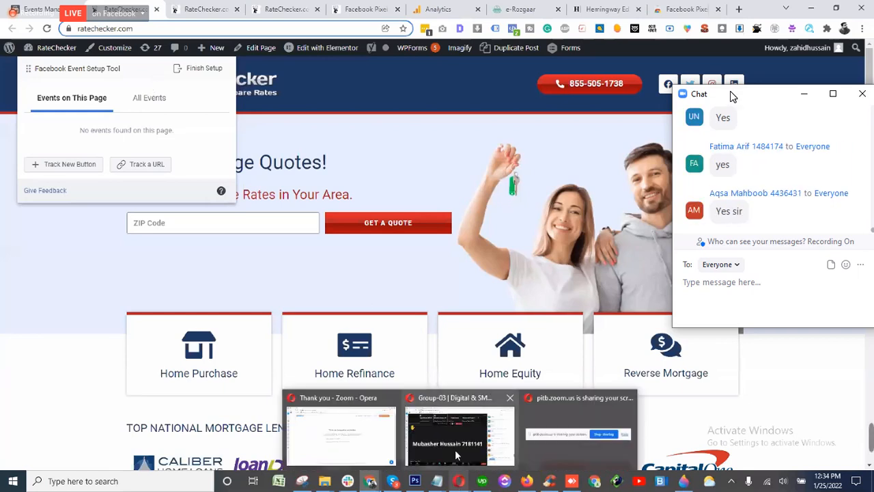
pyautogui.click(454, 449)
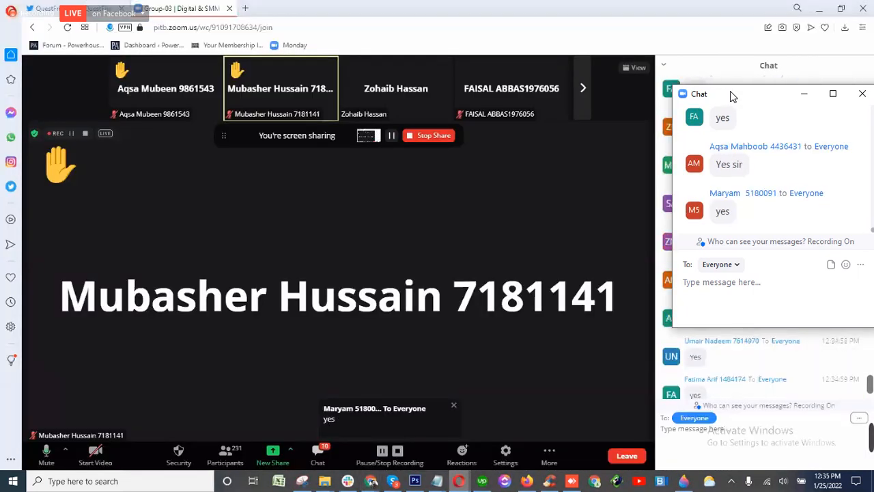
pyautogui.click(823, 6)
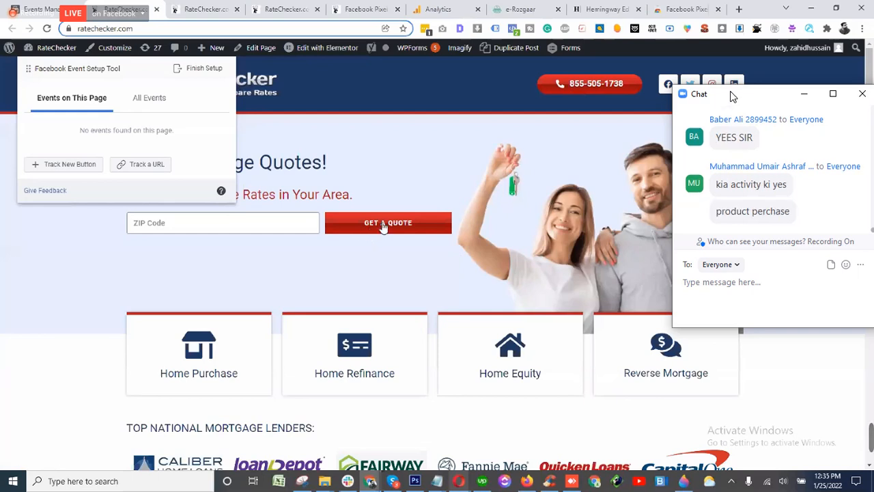
# Step: Examine the call-to-action buttons across the whole RateChecker home page, from the quote form down to the footer and back
pyautogui.scroll(-12, 382, 227)
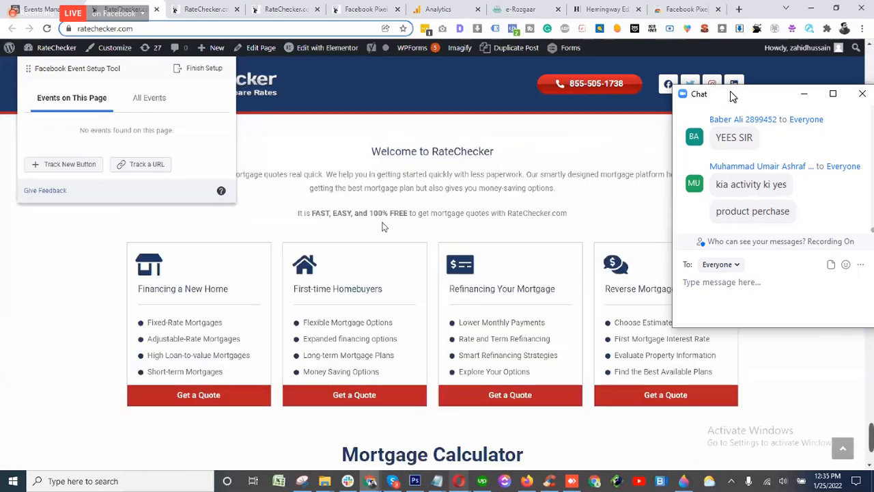
pyautogui.scroll(-6, 383, 227)
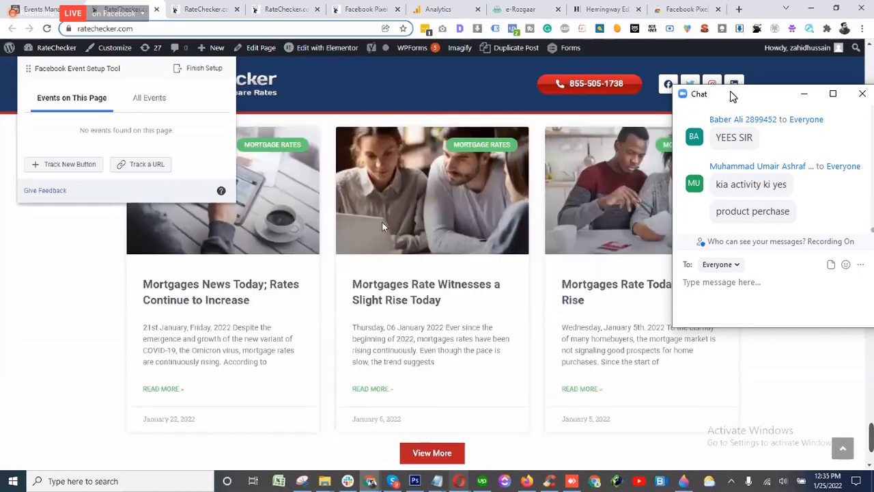
pyautogui.scroll(-5, 383, 227)
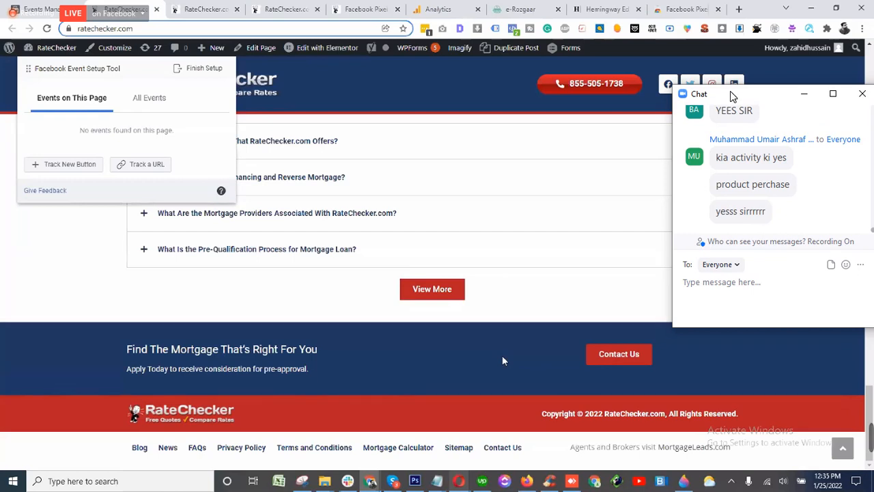
pyautogui.scroll(10, 503, 360)
pyautogui.scroll(10, 503, 360)
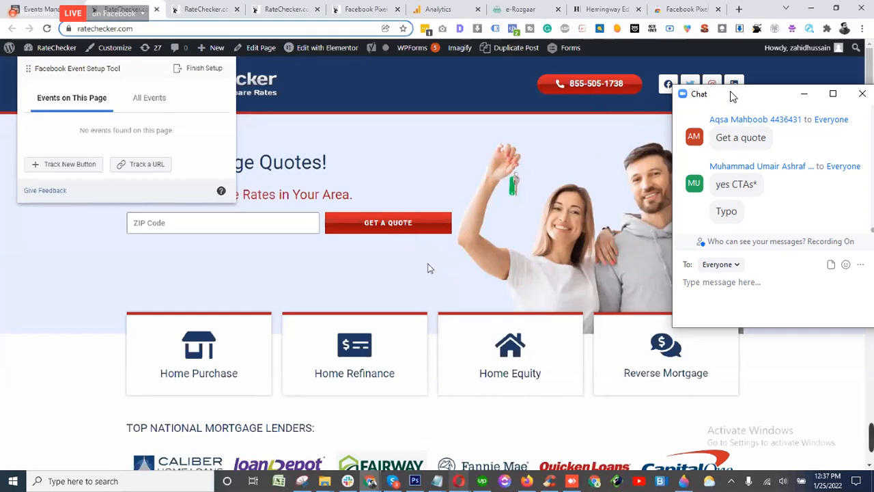
pyautogui.scroll(-10, 429, 269)
pyautogui.scroll(-10, 429, 263)
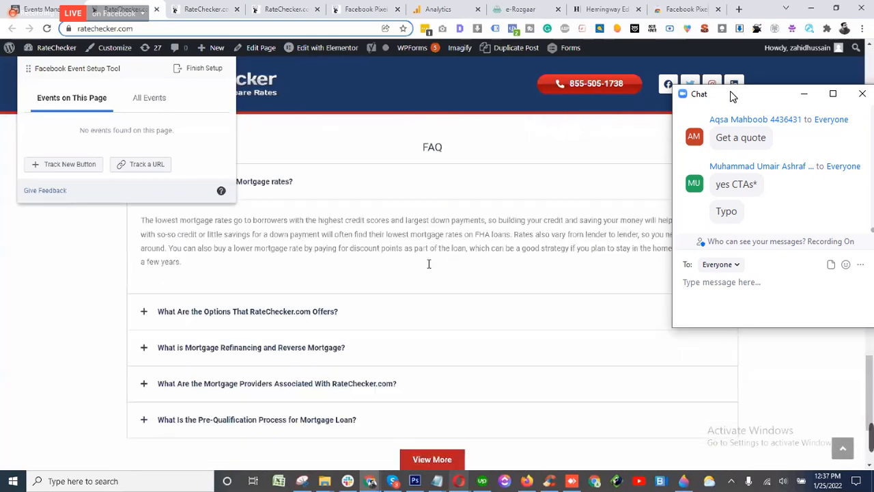
pyautogui.scroll(-3, 429, 264)
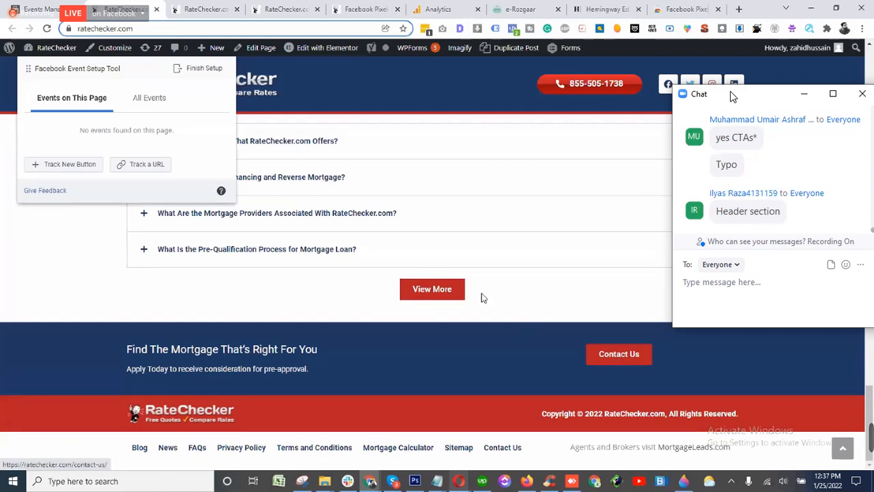
pyautogui.scroll(15, 482, 295)
pyautogui.scroll(5, 482, 297)
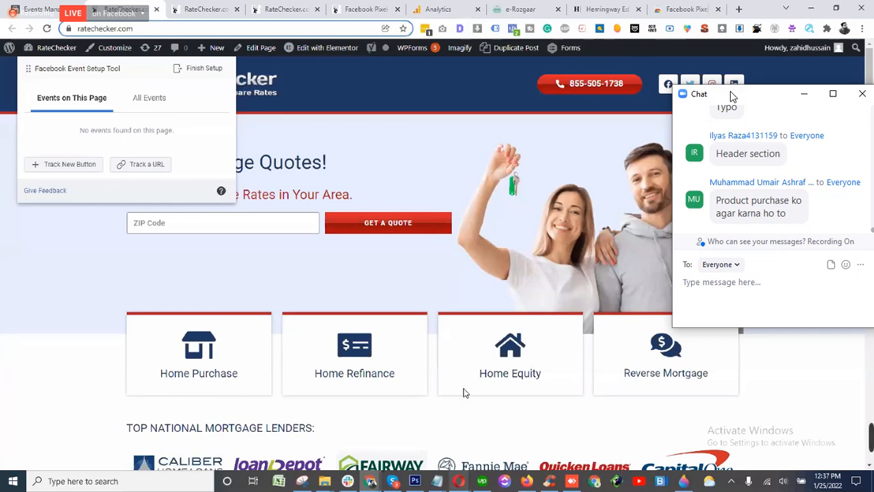
# Step: Bring up the class meeting, draft the chat message "sir manulay code py ye ksy krin gy events manager?" to Everyone and return to RateChecker
pyautogui.moveTo(459, 482)
pyautogui.click(453, 437)
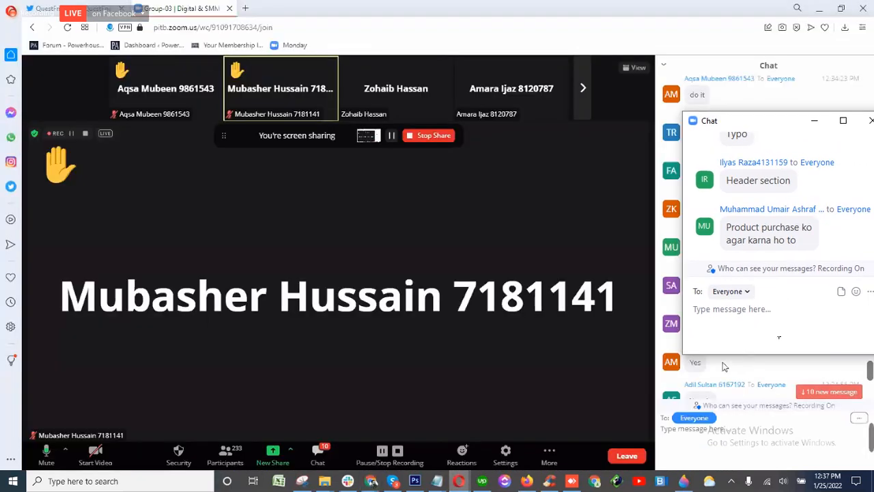
pyautogui.click(772, 335)
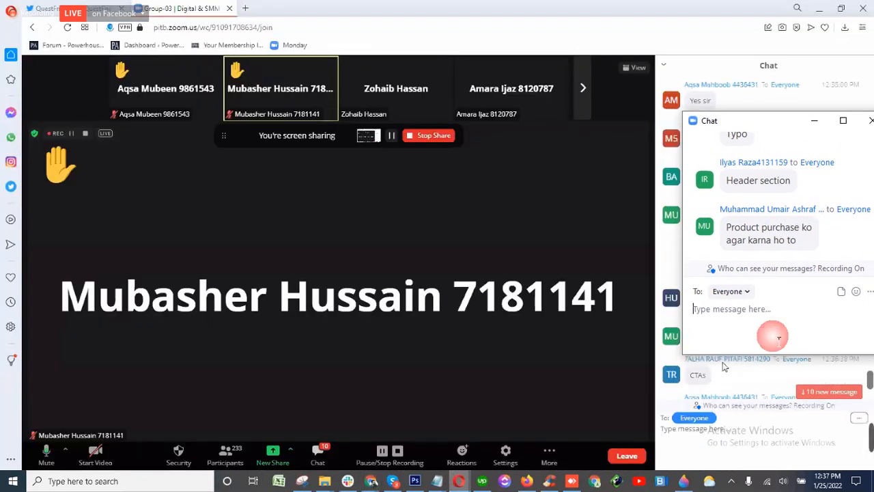
pyautogui.write('sir ')
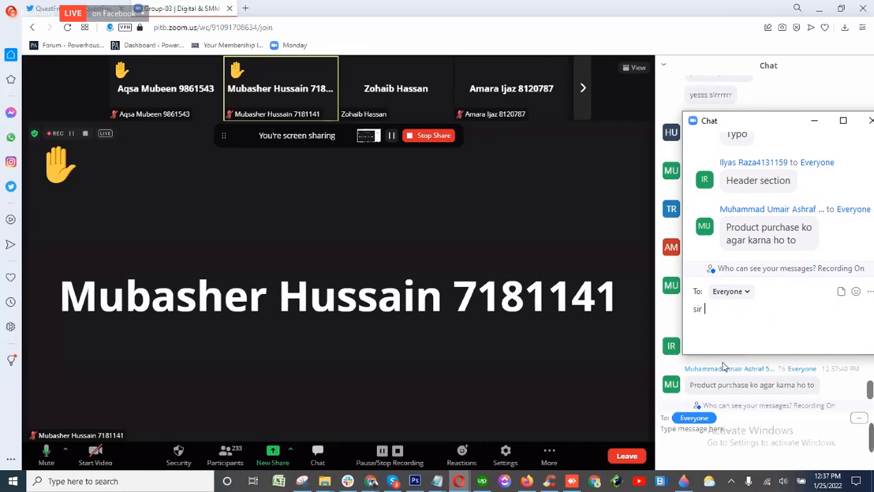
pyautogui.write('manulay ')
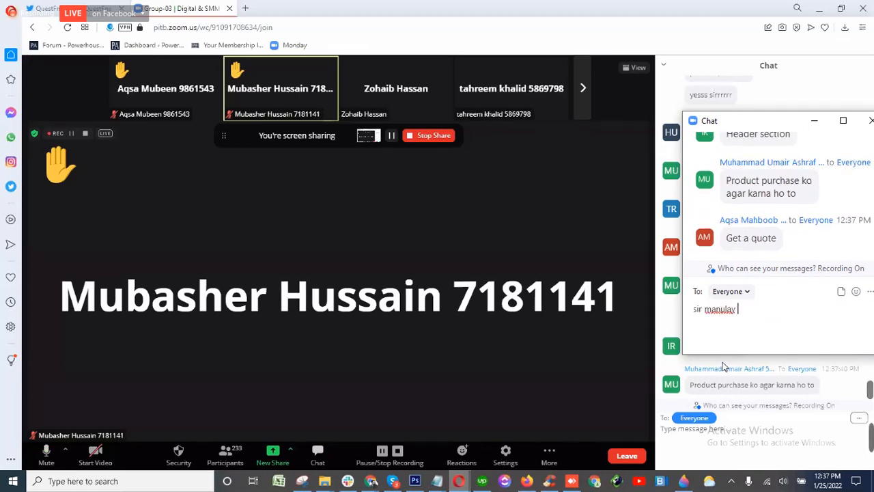
pyautogui.write('code py ')
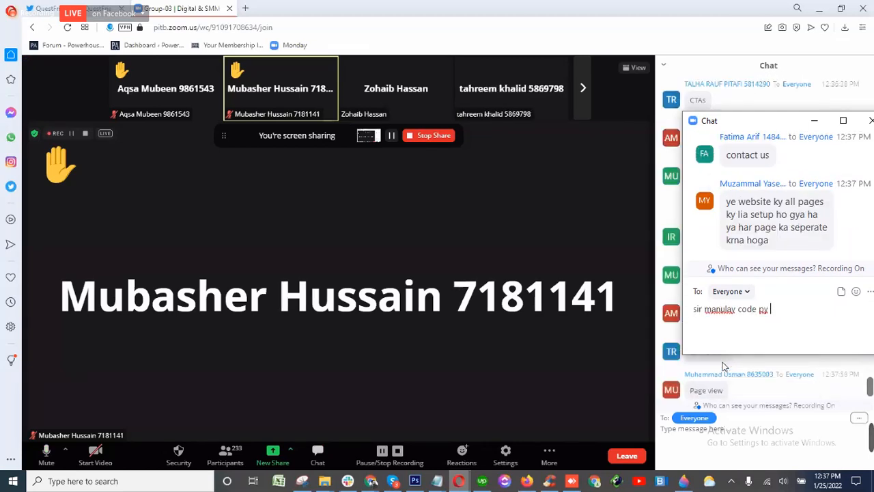
pyautogui.write('ye dab')
pyautogui.press('BackSpace')
pyautogui.press('BackSpace')
pyautogui.press('BackSpace')
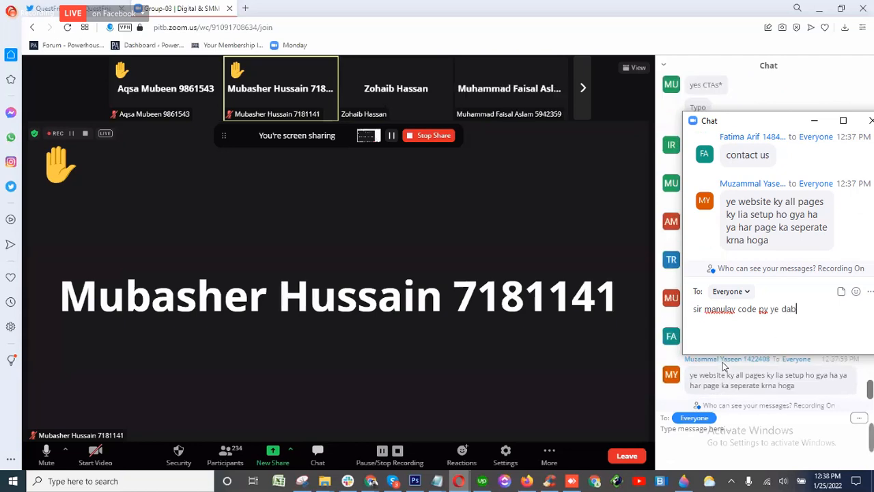
pyautogui.write('ksy krin gy eve')
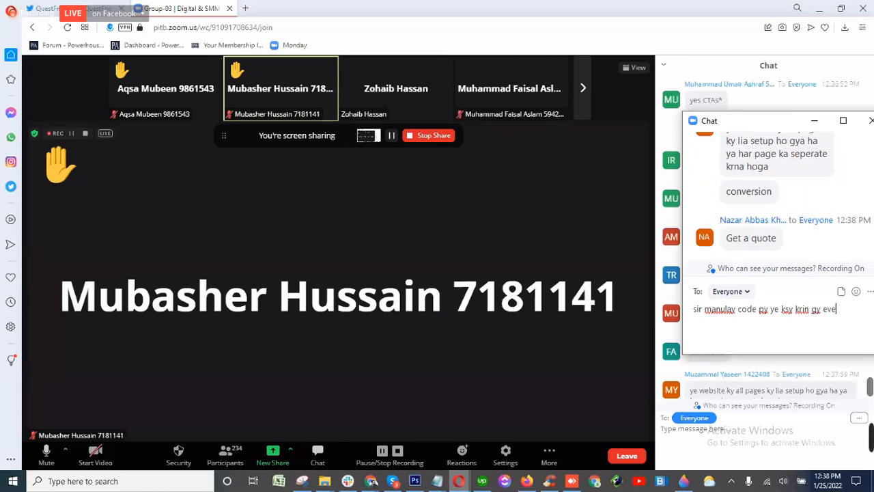
pyautogui.write('nts manager?')
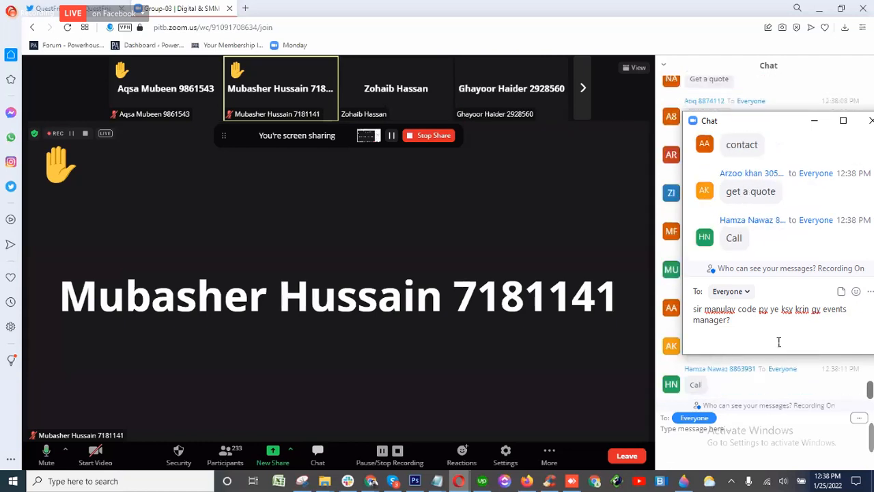
pyautogui.click(819, 9)
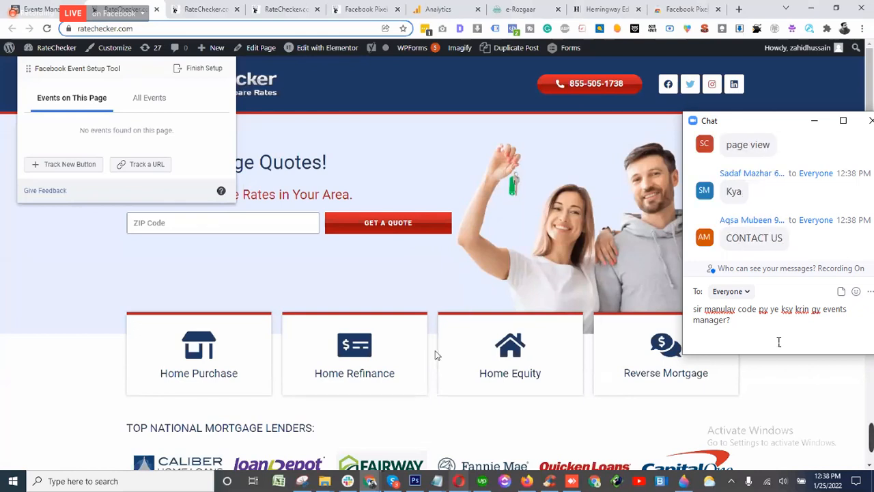
# Step: Start tracking a new button, review the highlighted buttons across the RateChecker home page and pick the header's phone number button
pyautogui.click(71, 165)
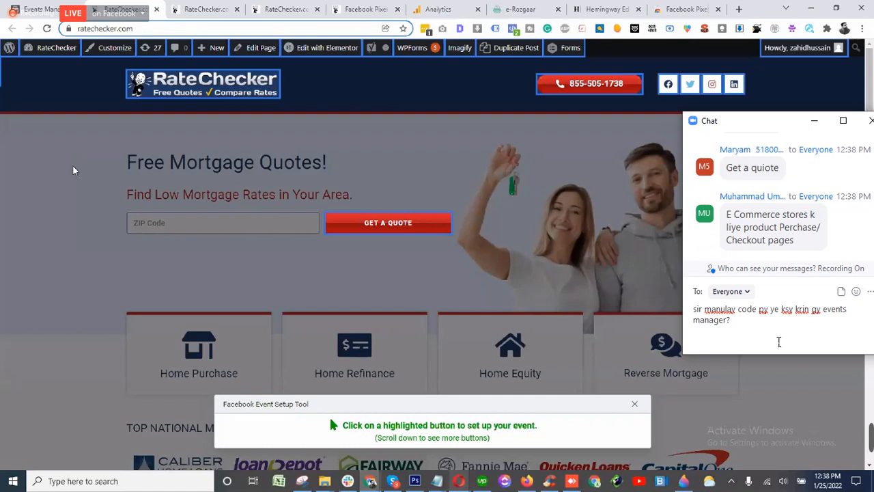
pyautogui.scroll(-10, 73, 165)
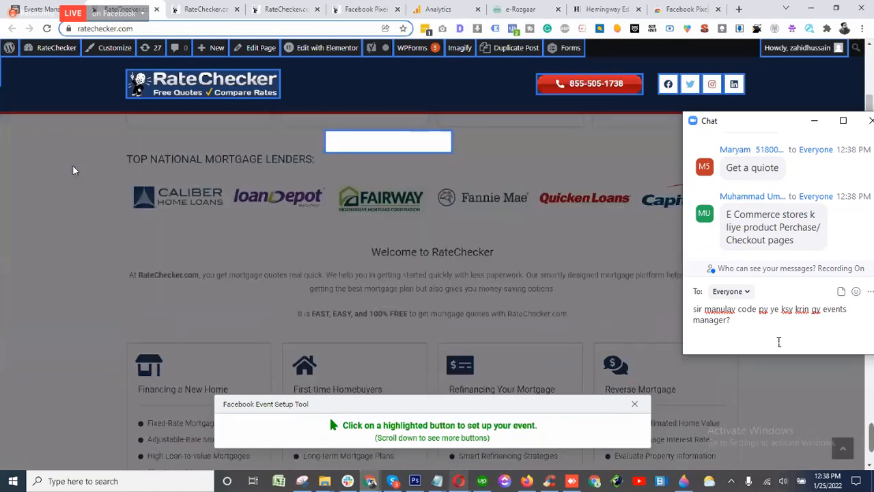
pyautogui.scroll(-10, 72, 164)
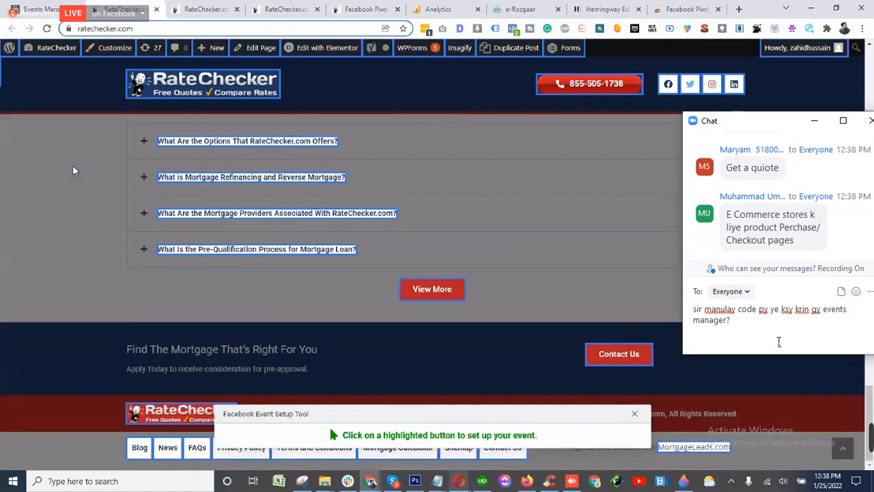
pyautogui.scroll(8, 73, 164)
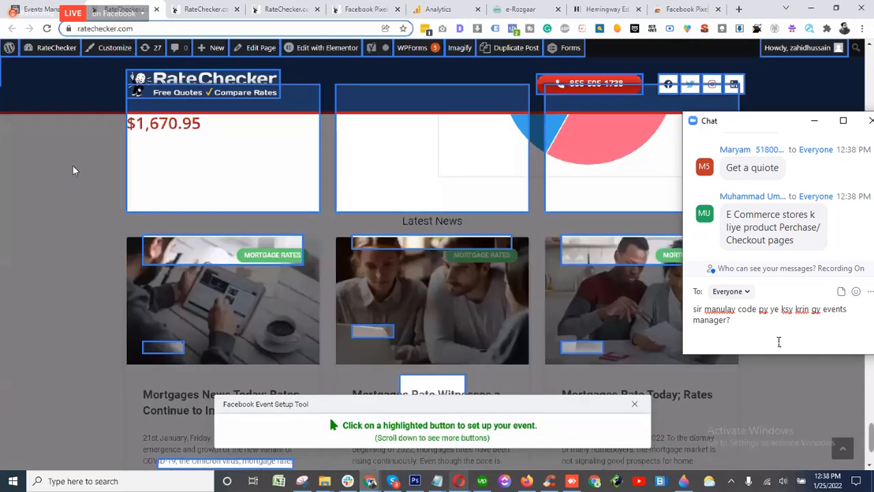
pyautogui.scroll(10, 73, 165)
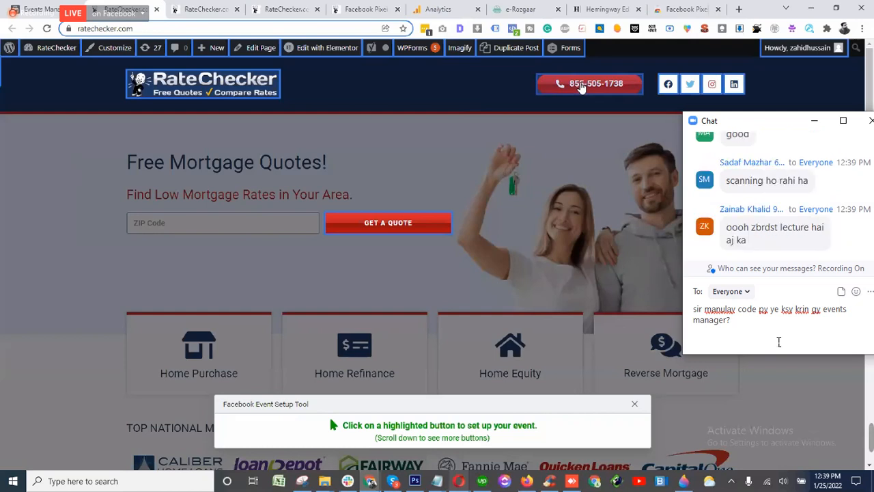
pyautogui.click(580, 86)
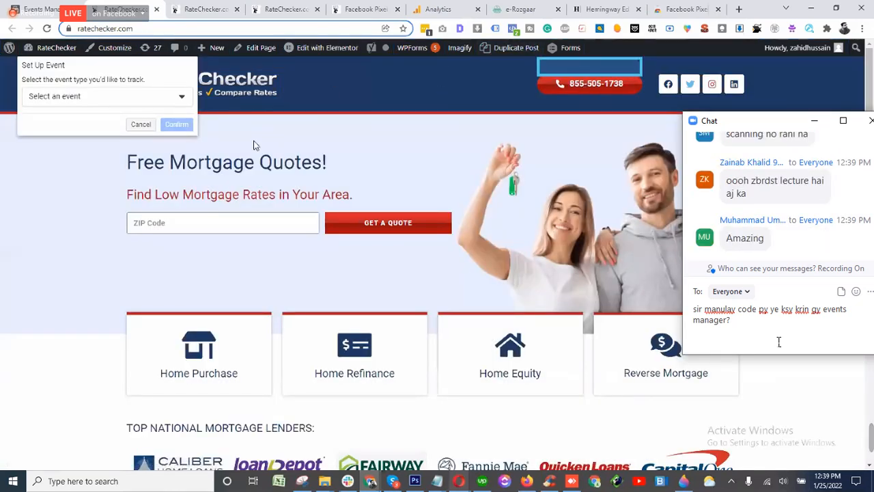
# Step: Check the first event types offered for the header phone button and select the whole drafted chat message
pyautogui.click(160, 102)
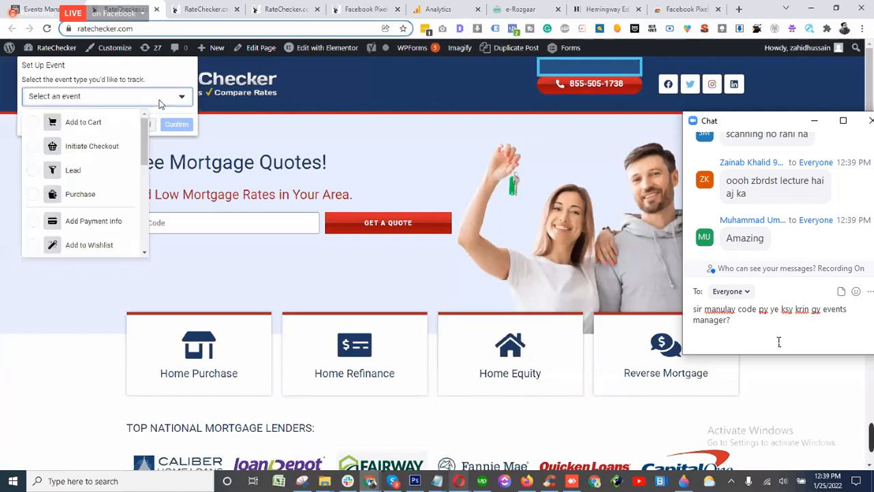
pyautogui.click(160, 103)
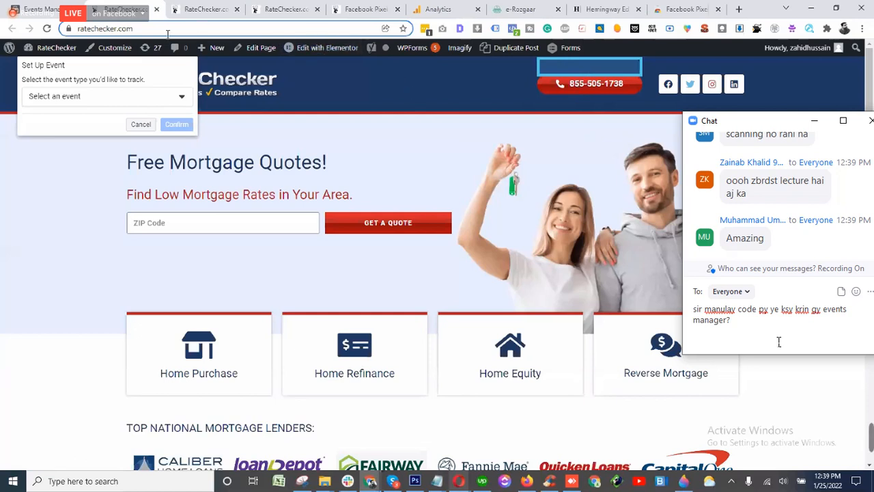
pyautogui.click(101, 97)
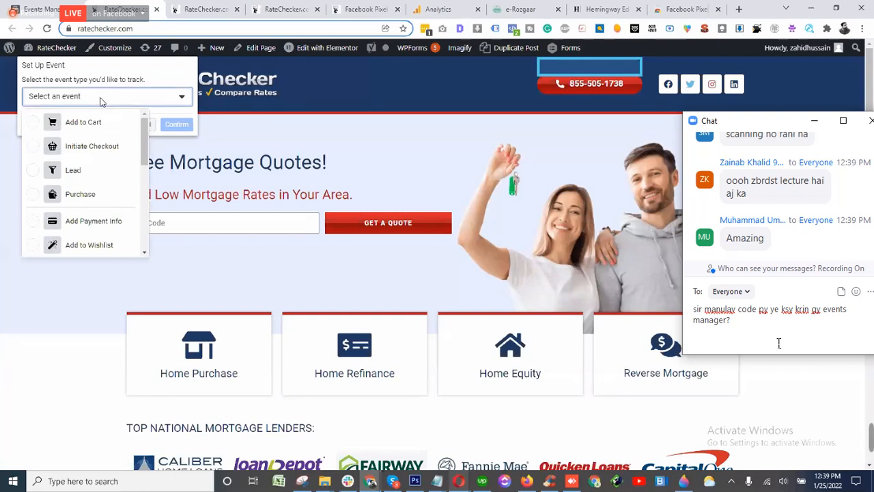
pyautogui.click(100, 102)
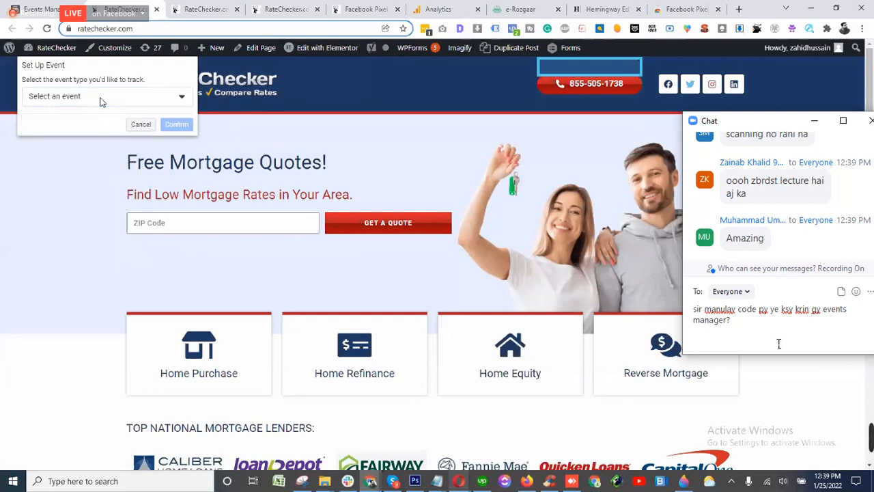
pyautogui.hotkey('ctrl', 'a')
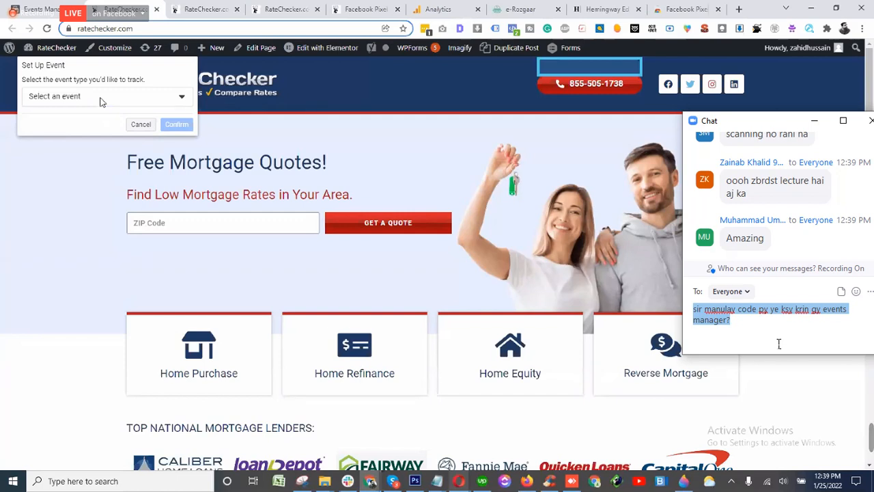
# Step: Examine the full list of trackable event types for the header phone button, from Add to Cart to View Content
pyautogui.click(101, 96)
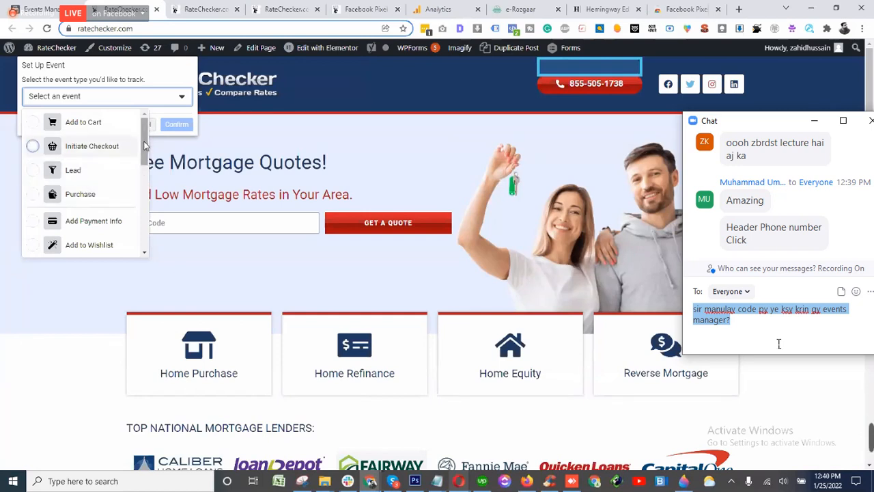
pyautogui.scroll(-3, 123, 180)
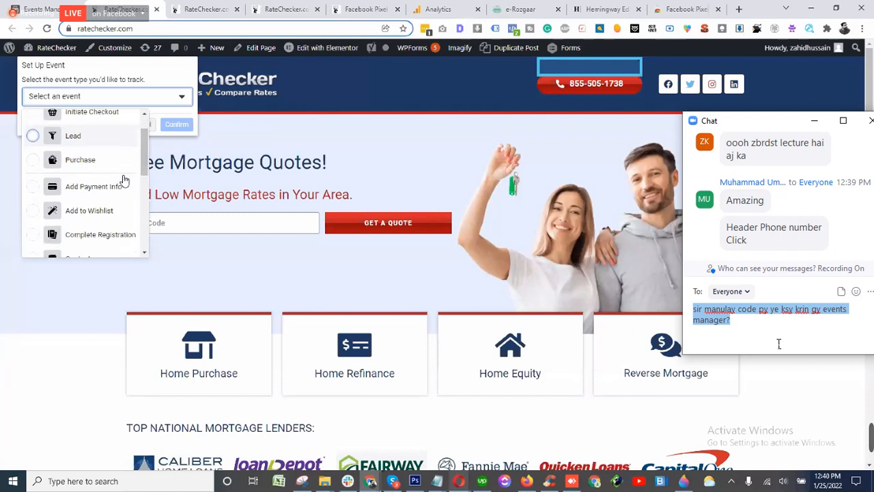
pyautogui.scroll(-2, 123, 180)
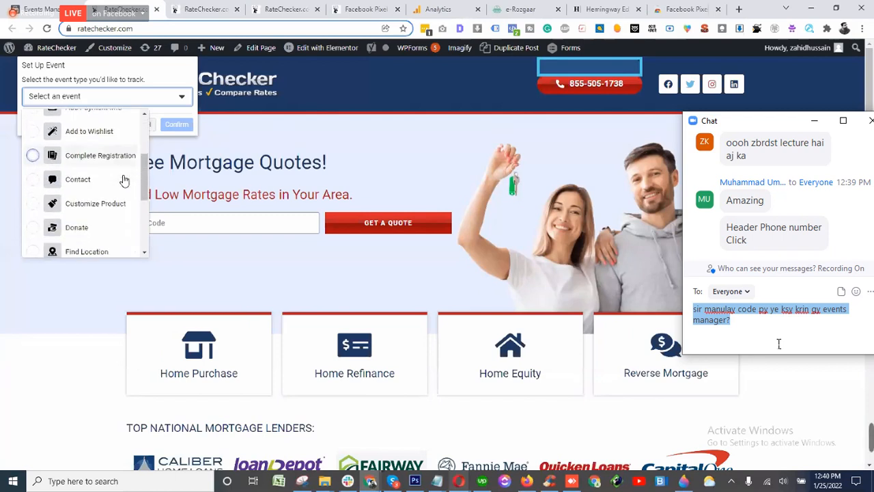
pyautogui.scroll(-4, 123, 180)
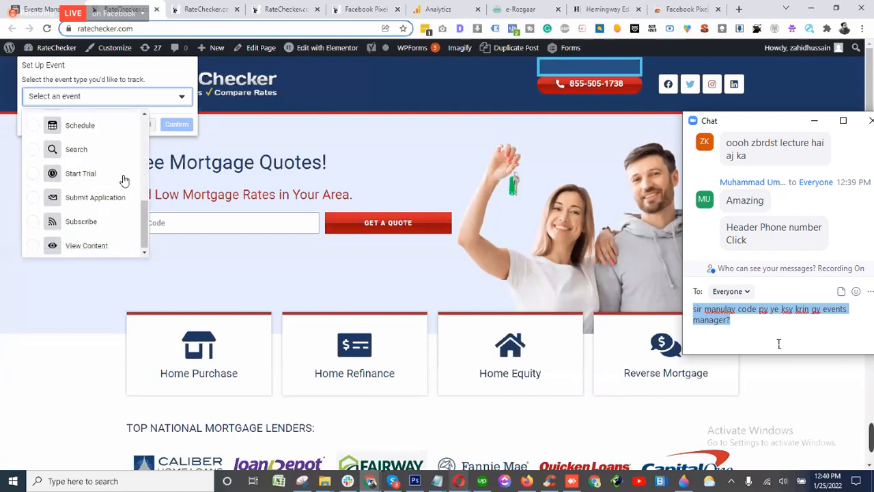
pyautogui.scroll(3, 123, 180)
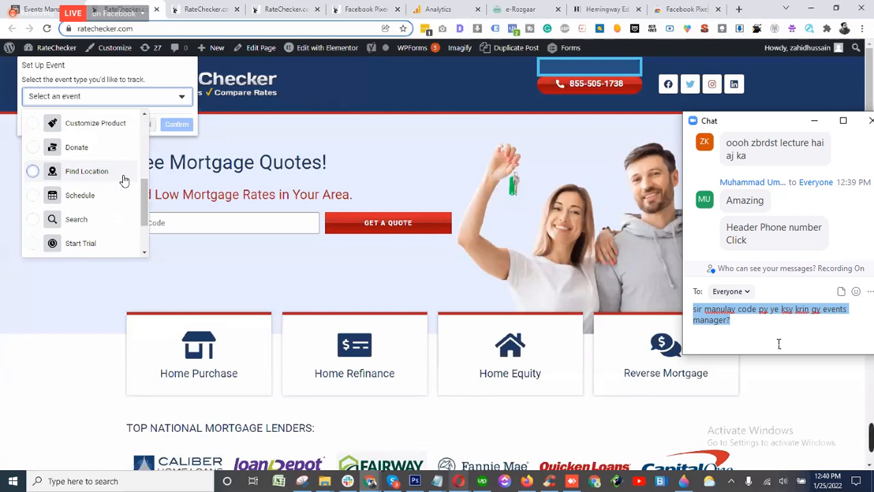
pyautogui.scroll(3, 123, 179)
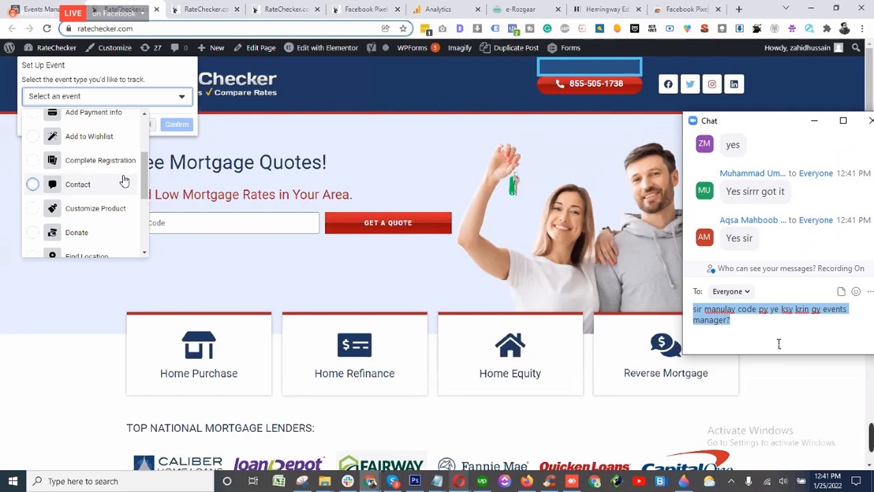
pyautogui.scroll(3, 123, 179)
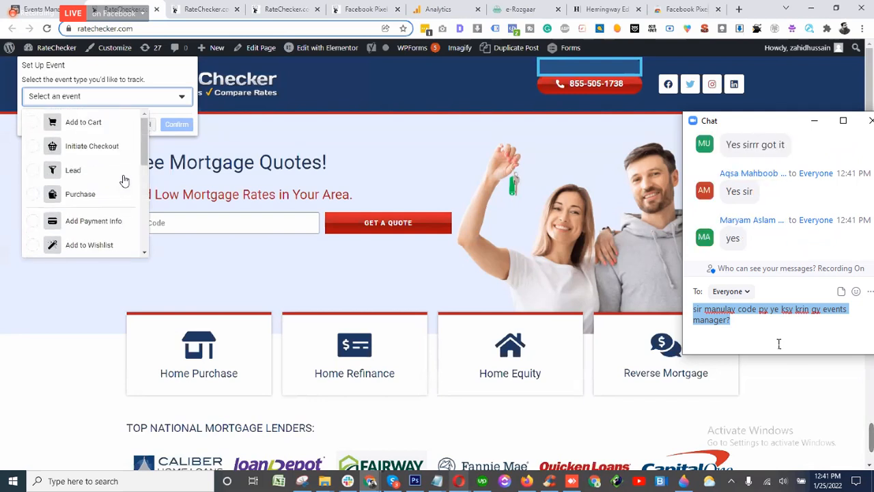
pyautogui.scroll(-3, 123, 180)
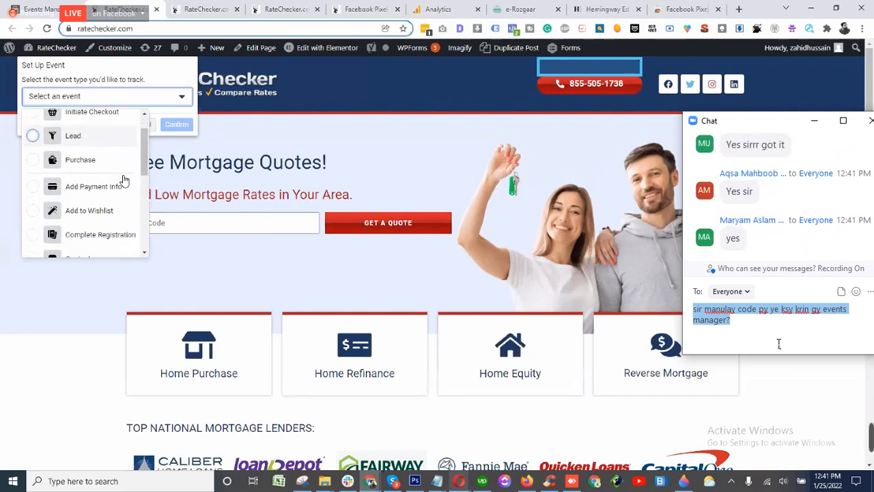
pyautogui.scroll(-3, 123, 179)
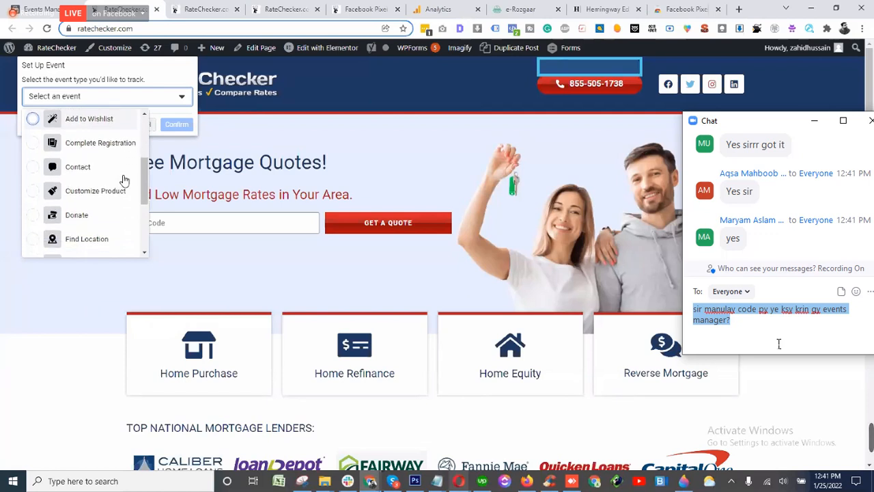
pyautogui.scroll(-3, 123, 180)
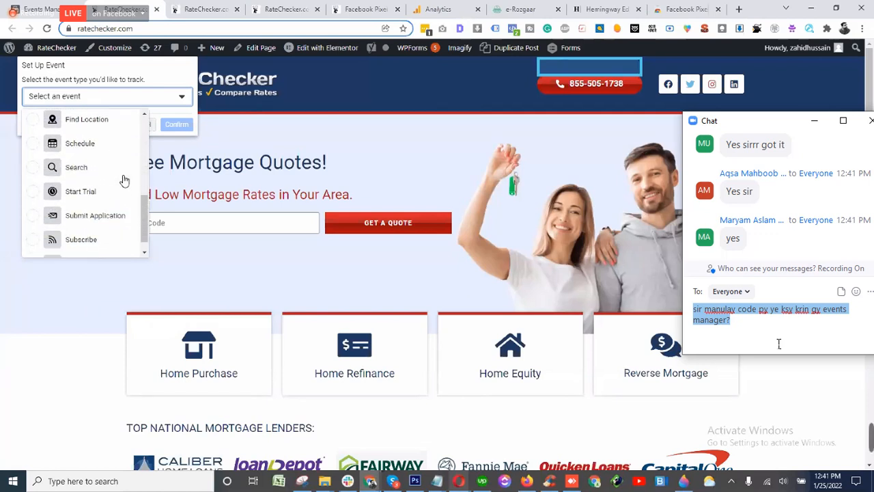
# Step: Set the header phone button's event type to Contact and confirm the event
pyautogui.scroll(3, 124, 180)
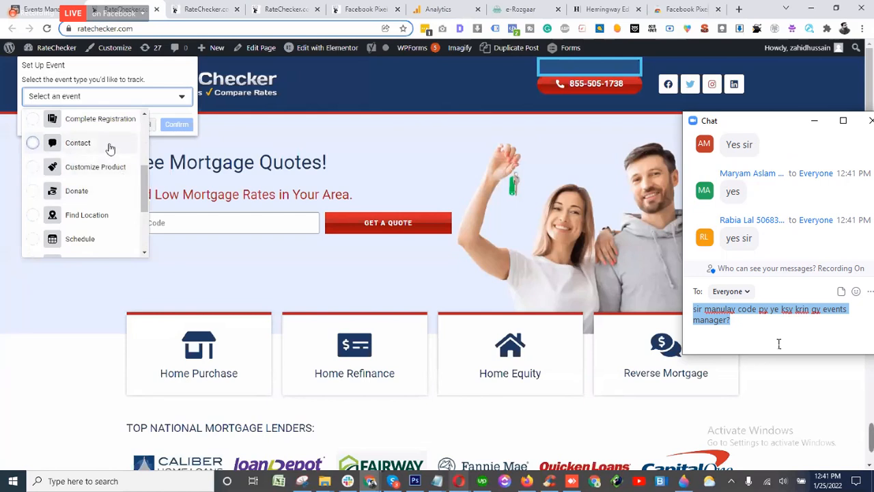
pyautogui.click(110, 145)
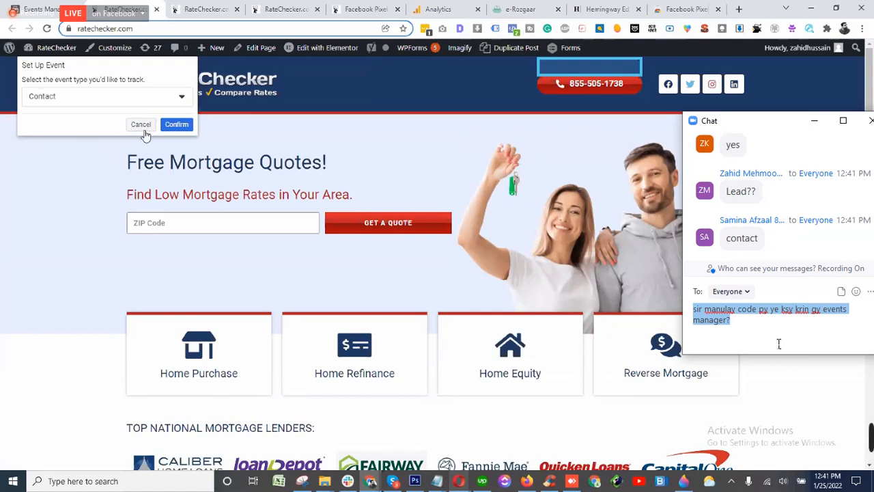
pyautogui.click(176, 129)
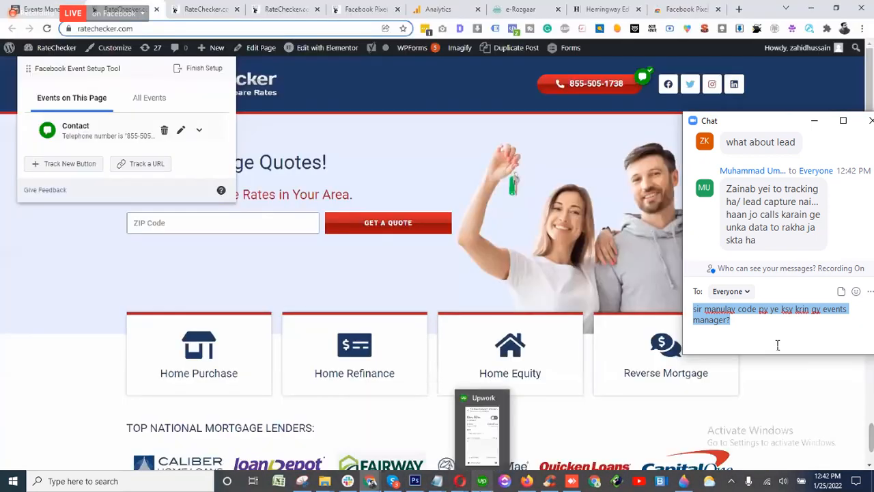
# Step: Switch to the class meeting window and send the drafted question about the events manager to Everyone
pyautogui.click(603, 401)
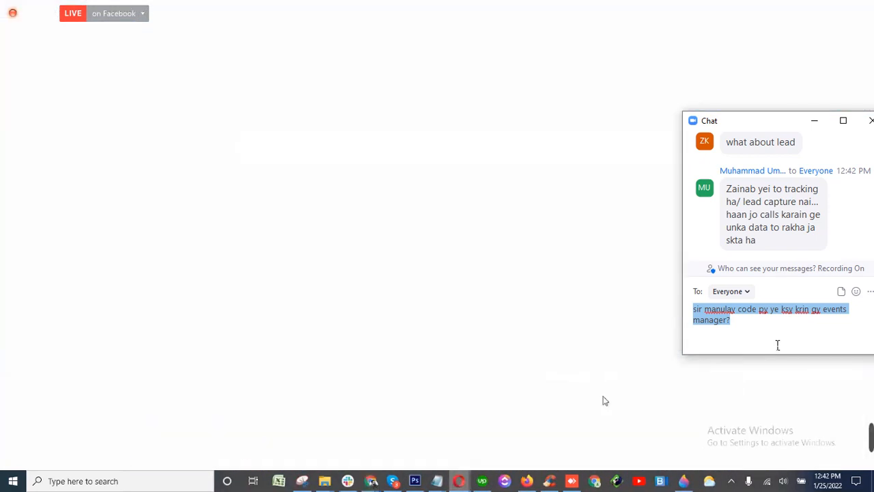
pyautogui.press('Return')
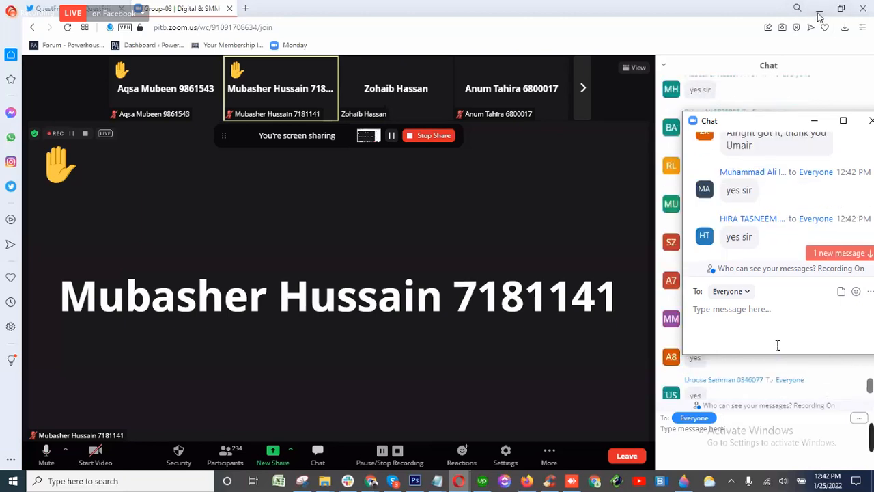
# Step: Return to the RateChecker site and send Everyone a short "g" reply addressing the participant who asked about tracking multiple CTAs
pyautogui.click(820, 9)
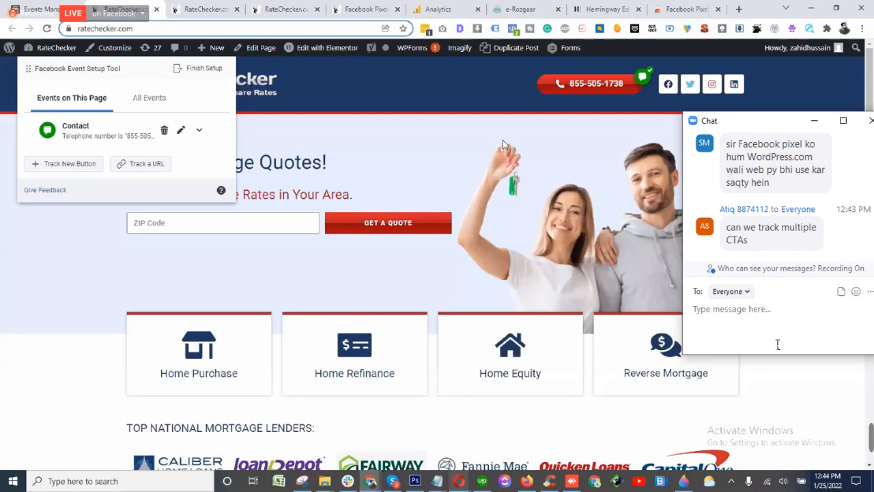
pyautogui.write('g atiq')
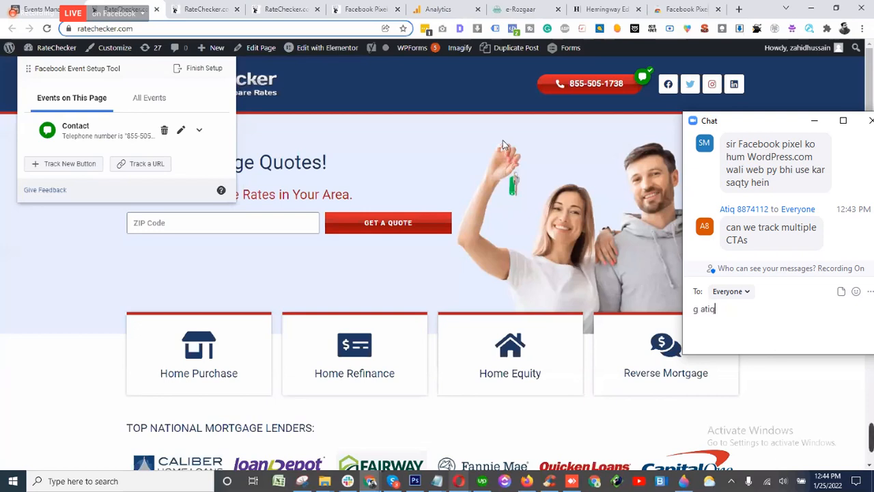
pyautogui.press('Return')
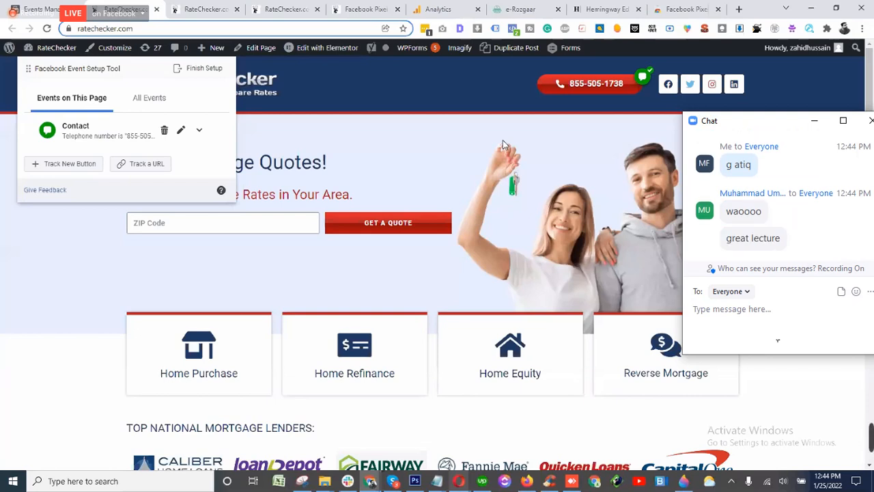
# Step: Send "ggg" to Everyone in the chat and switch to the class meeting window
pyautogui.moveTo(462, 484)
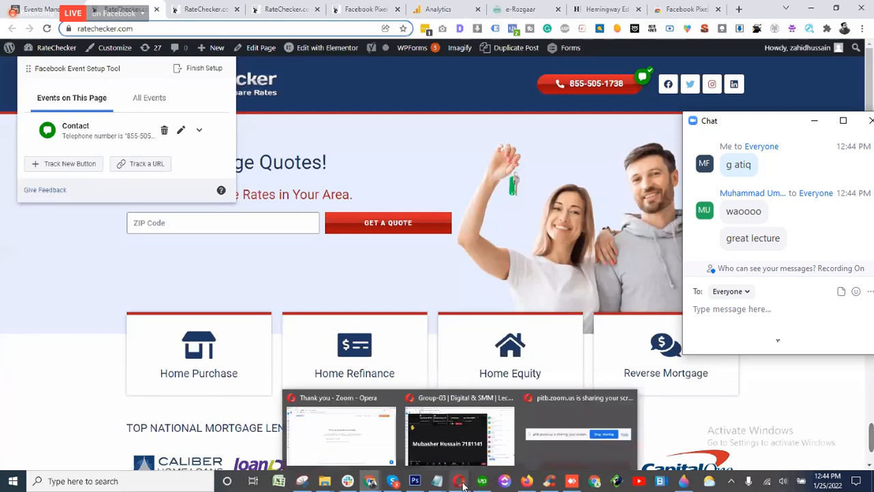
pyautogui.write('ggg')
pyautogui.press('Return')
pyautogui.click(468, 445)
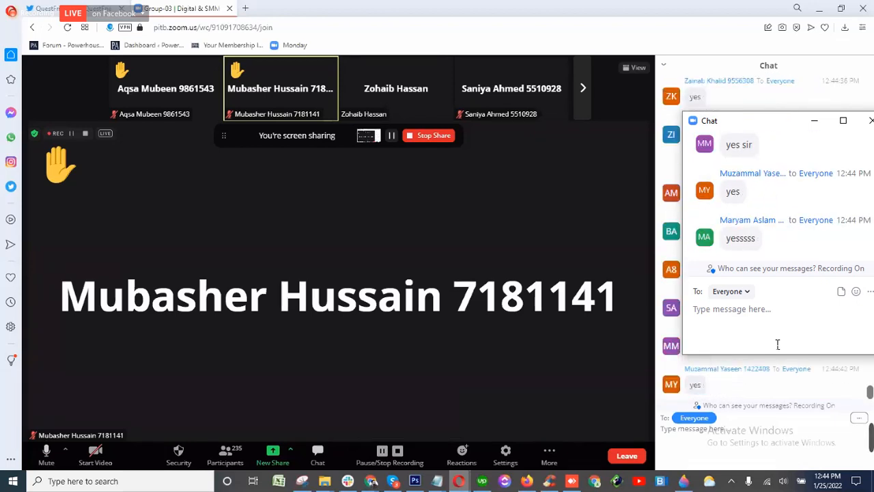
# Step: Return to the RateChecker site while composing the chat message "sir I have question" and send it to Everyone
pyautogui.write('sir I haf')
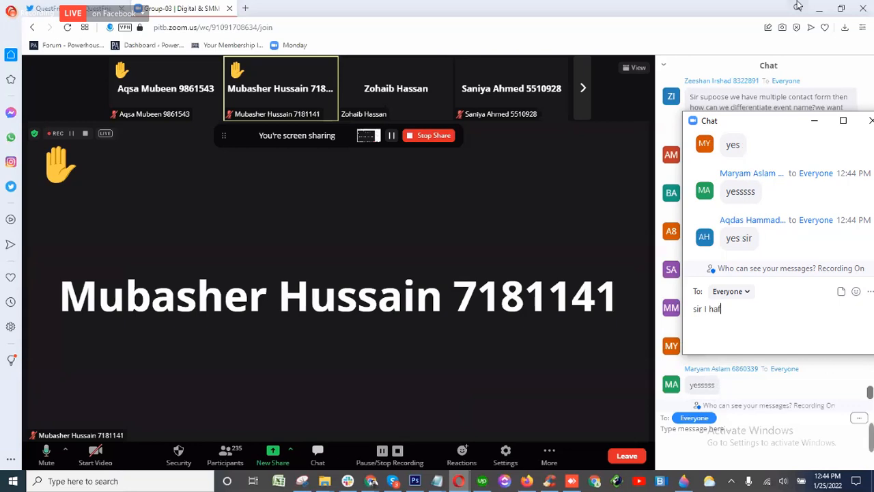
pyautogui.write('e')
pyautogui.press('BackSpace')
pyautogui.press('BackSpace')
pyautogui.click(820, 8)
pyautogui.write('ve')
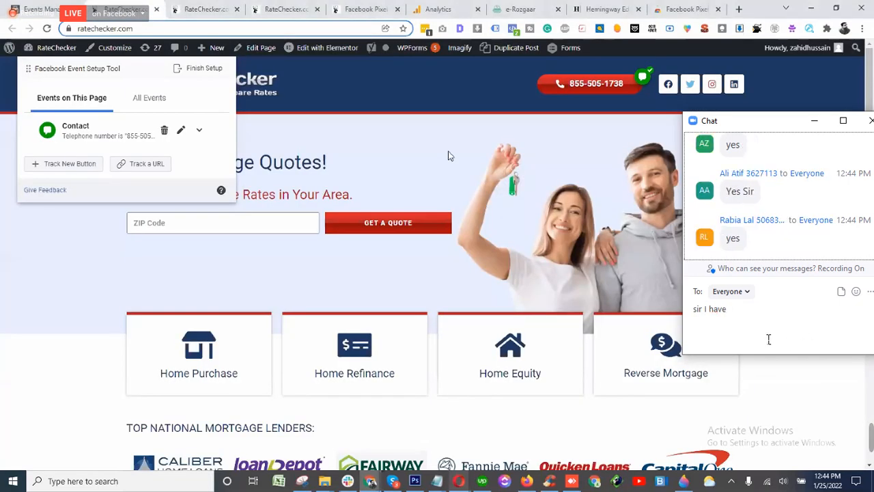
pyautogui.click(752, 322)
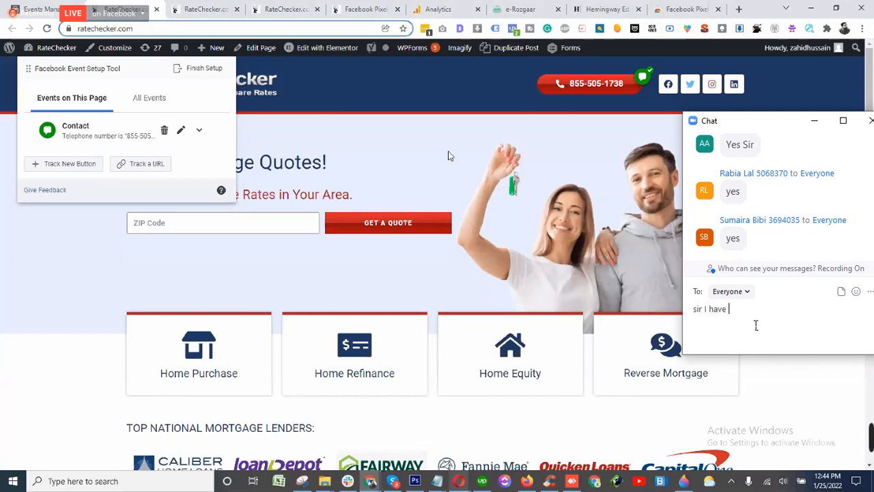
pyautogui.write('question')
pyautogui.press('Return')
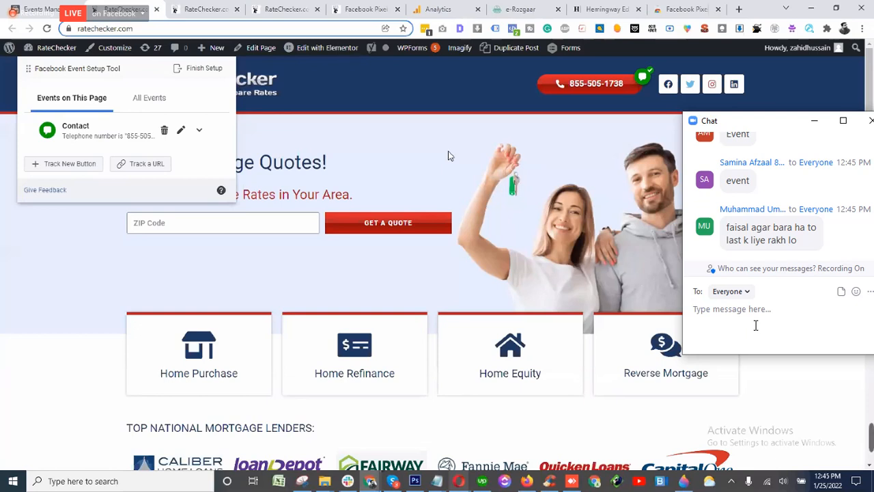
# Step: Start tracking the GET A QUOTE button as a new event and look through its available event types
pyautogui.click(69, 164)
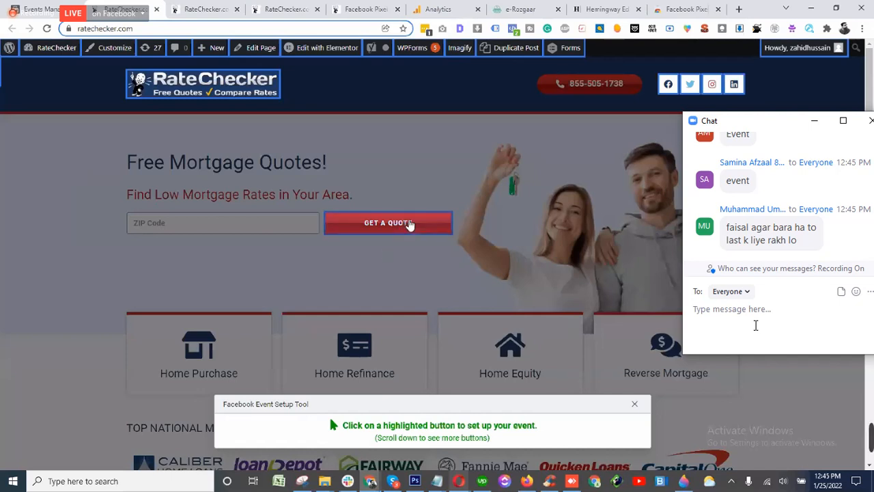
pyautogui.click(408, 224)
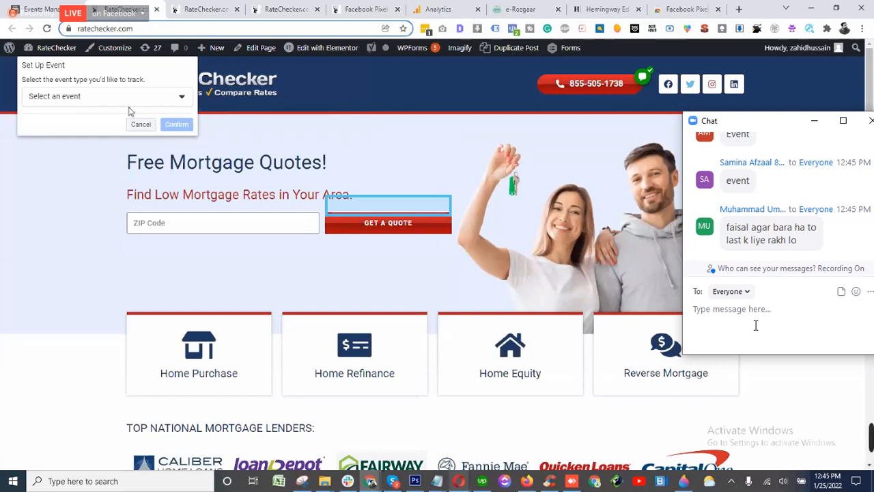
pyautogui.click(98, 97)
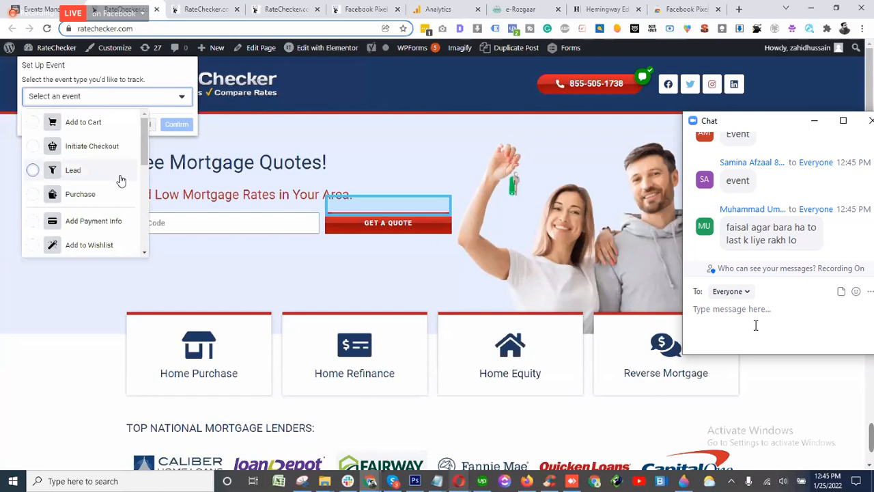
pyautogui.scroll(-3, 121, 181)
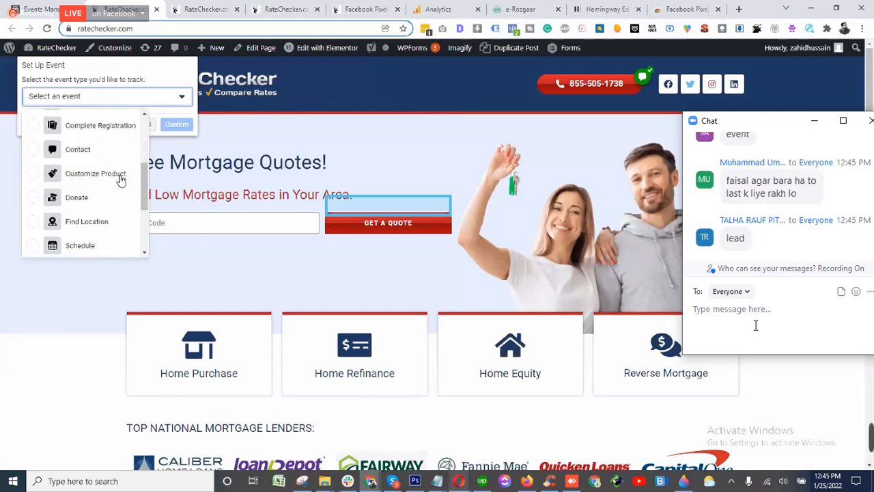
pyautogui.scroll(-3, 120, 181)
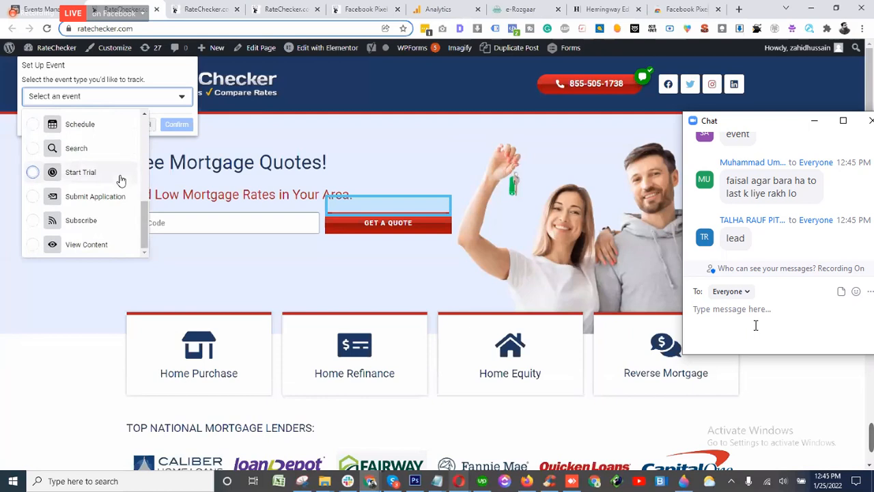
pyautogui.scroll(3, 120, 180)
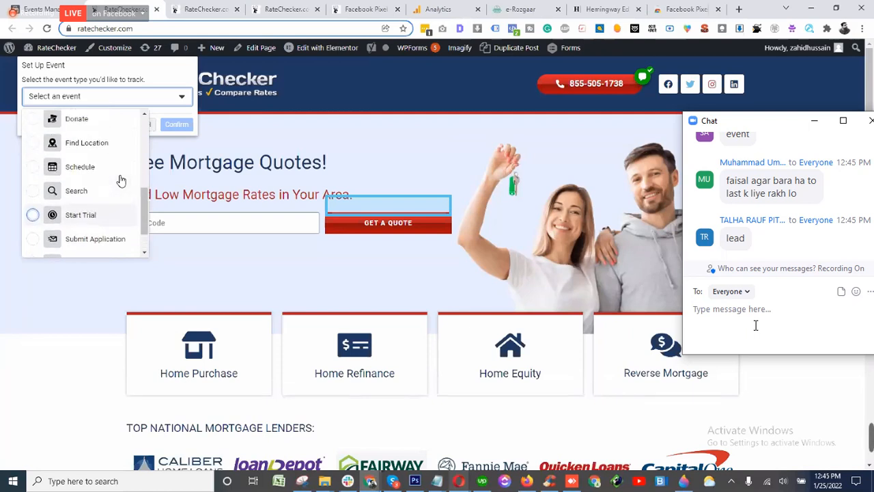
pyautogui.scroll(3, 120, 180)
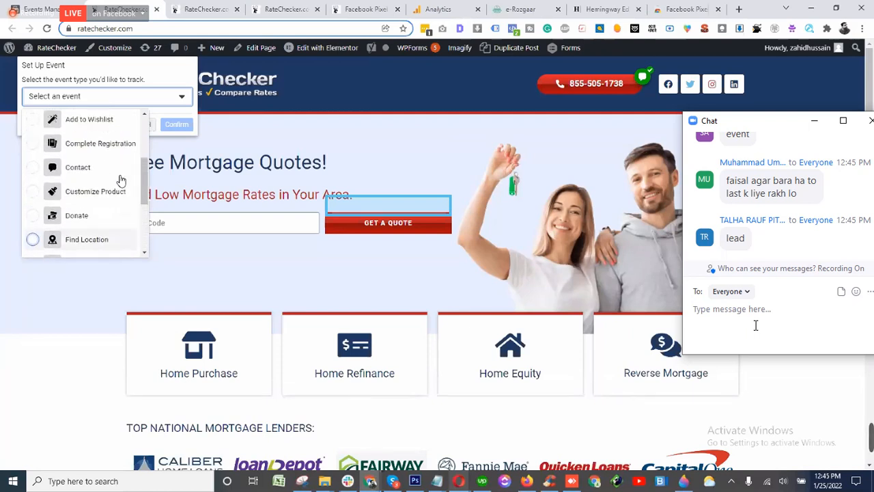
pyautogui.scroll(3, 120, 180)
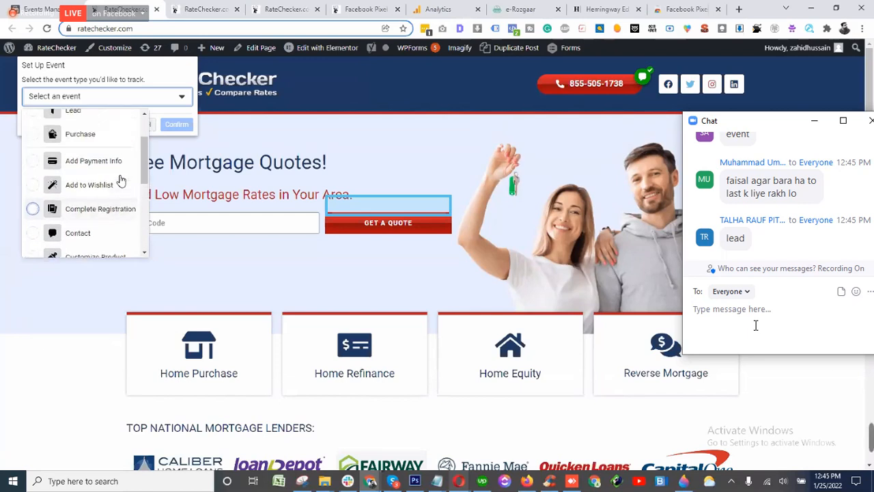
# Step: Assign the Lead event type to the selected Get a Quote button and confirm it with USD as the currency
pyautogui.scroll(1, 120, 180)
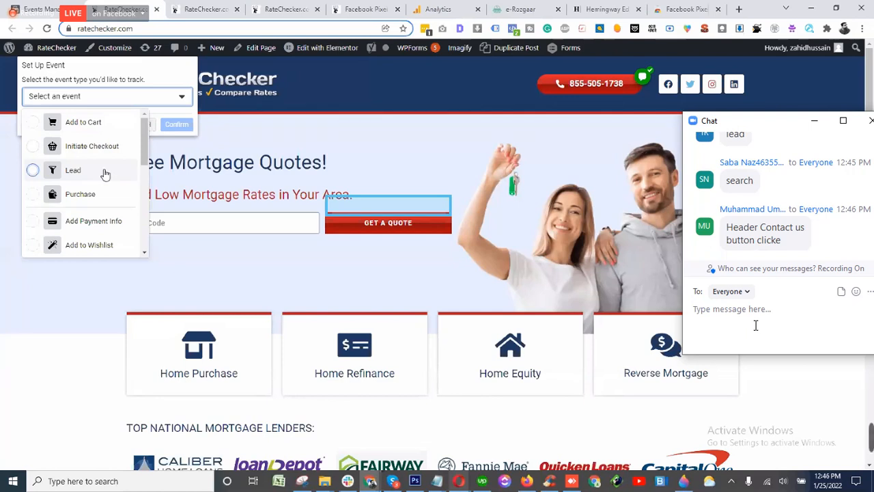
pyautogui.click(74, 170)
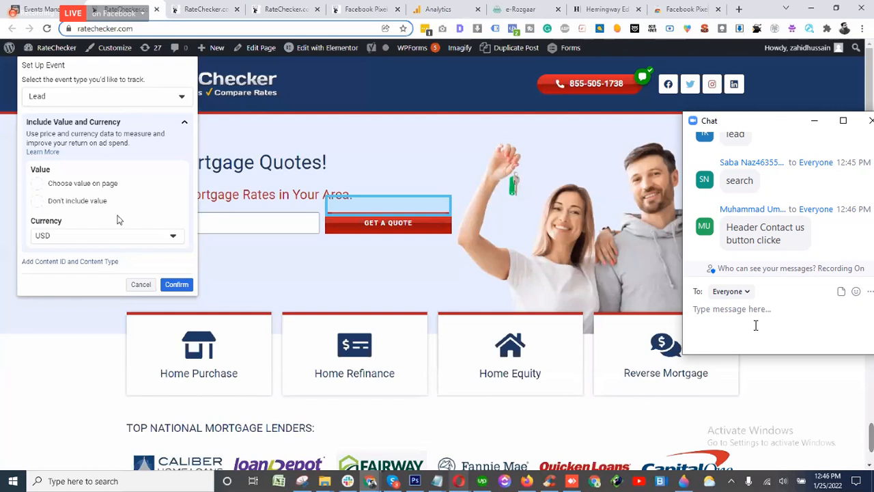
pyautogui.click(179, 285)
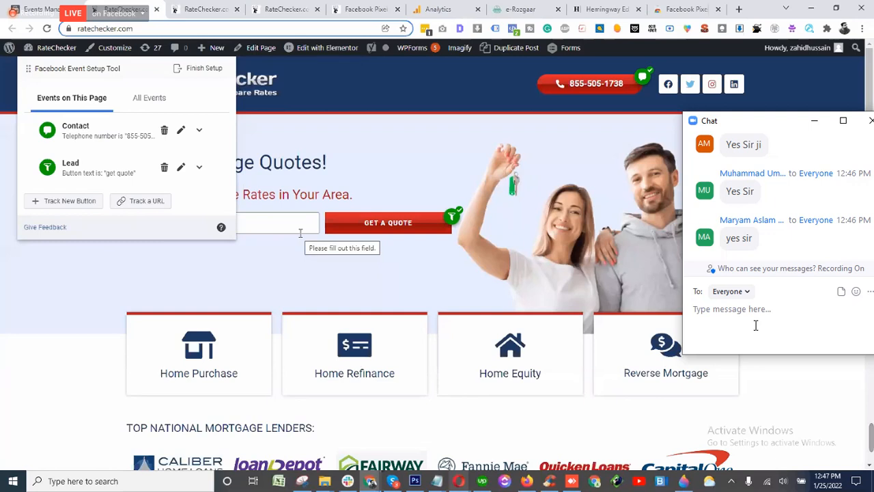
# Step: Examine the home page for Get a Quote buttons carrying the Lead event marker, from the hero banner down to the mortgage calculator
pyautogui.scroll(-6, 399, 322)
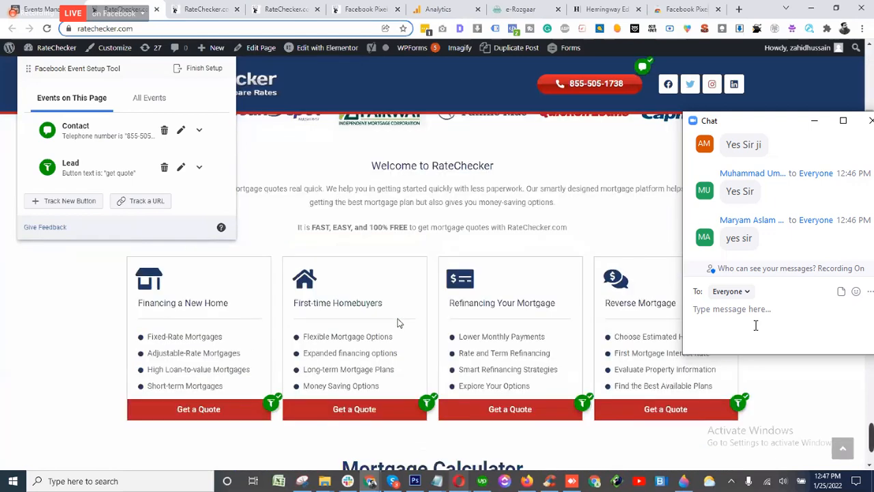
pyautogui.scroll(-4, 399, 322)
pyautogui.scroll(5, 399, 322)
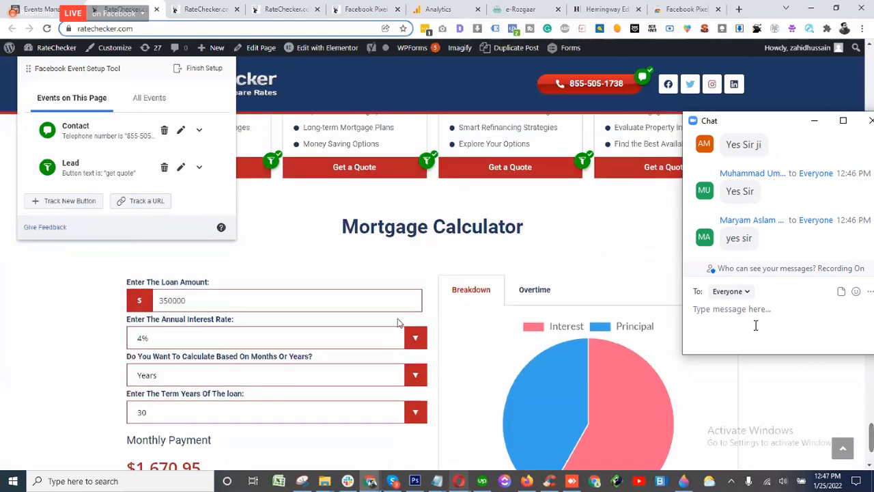
pyautogui.scroll(5, 399, 321)
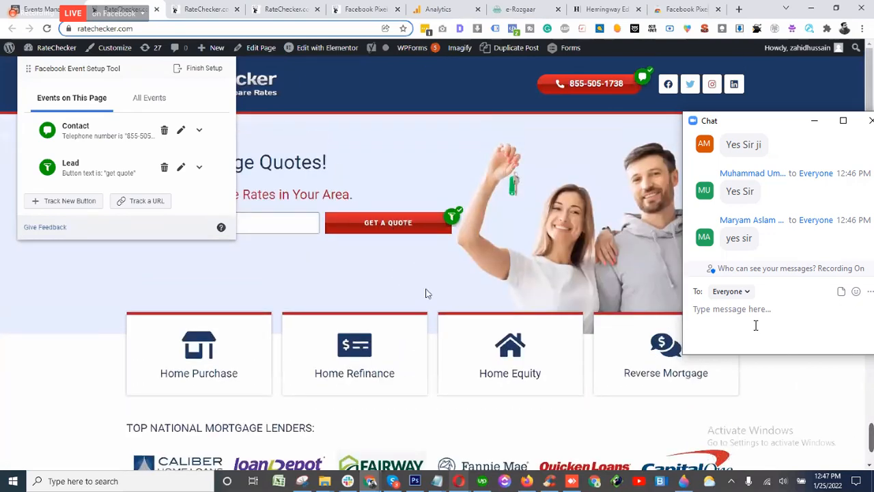
pyautogui.scroll(-6, 426, 294)
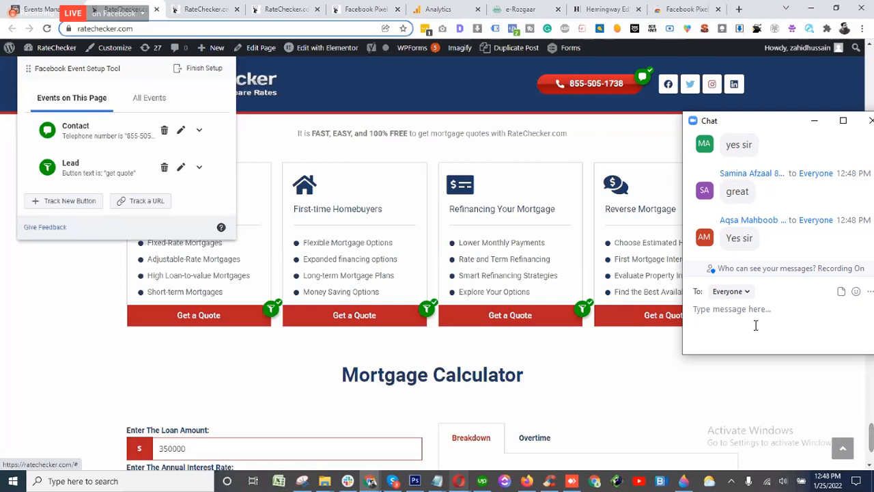
pyautogui.scroll(4, 756, 325)
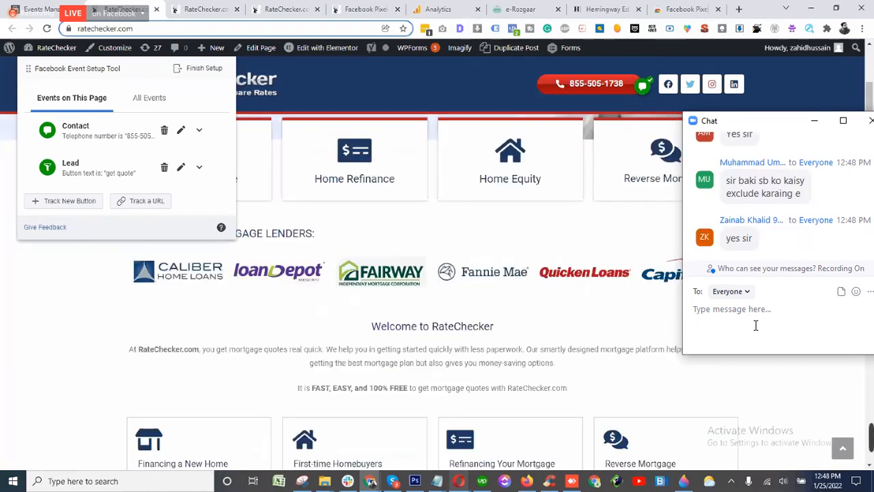
pyautogui.scroll(3, 756, 325)
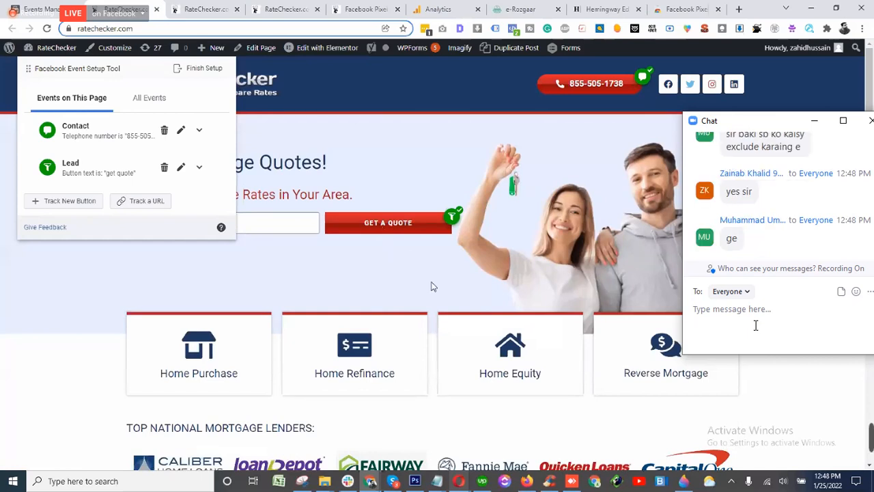
pyautogui.scroll(-1, 431, 287)
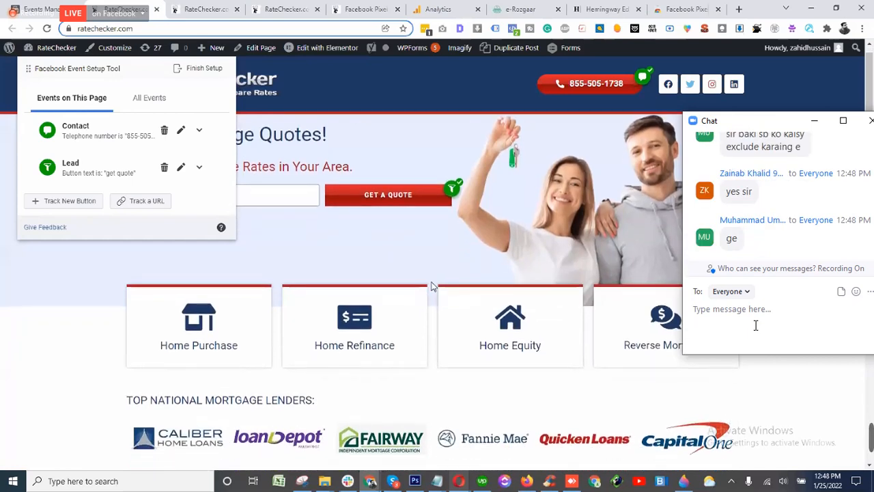
pyautogui.scroll(-8, 431, 286)
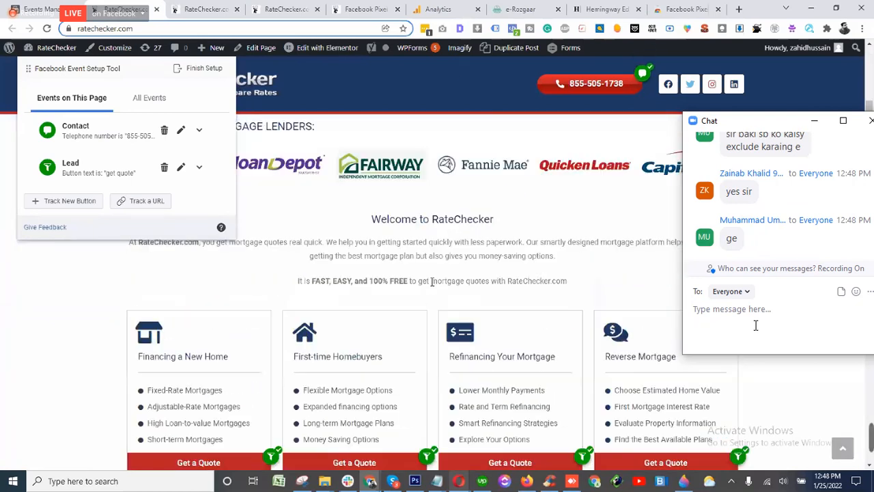
pyautogui.scroll(2, 431, 286)
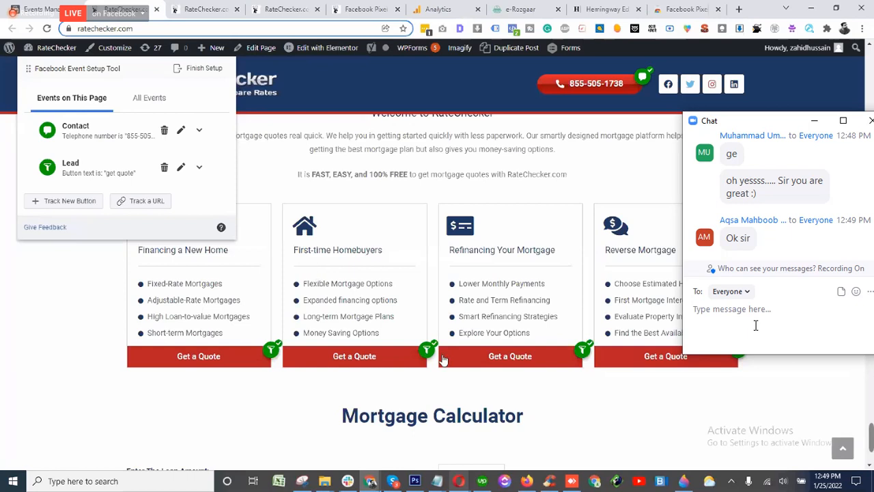
pyautogui.moveTo(462, 484)
pyautogui.click(502, 416)
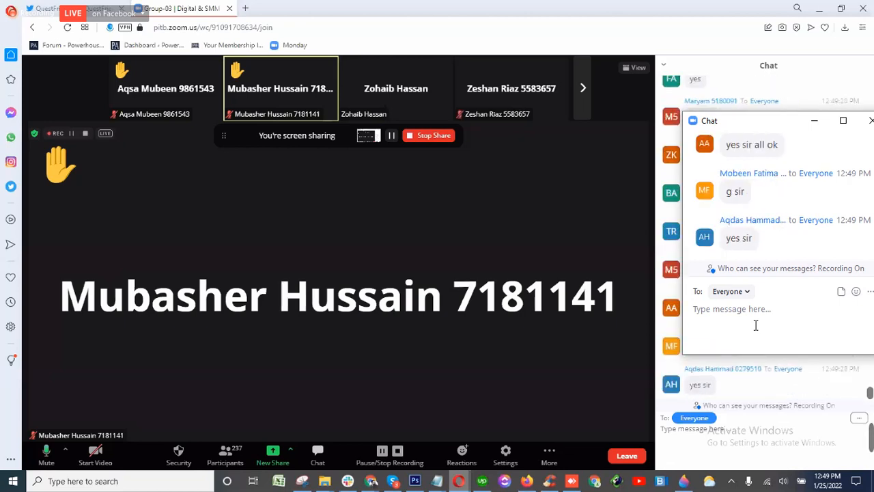
pyautogui.click(825, 10)
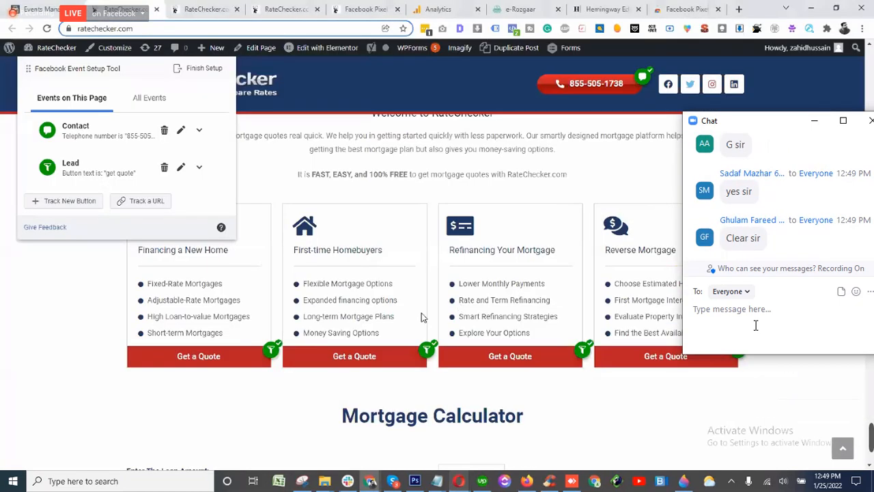
pyautogui.scroll(-1, 432, 316)
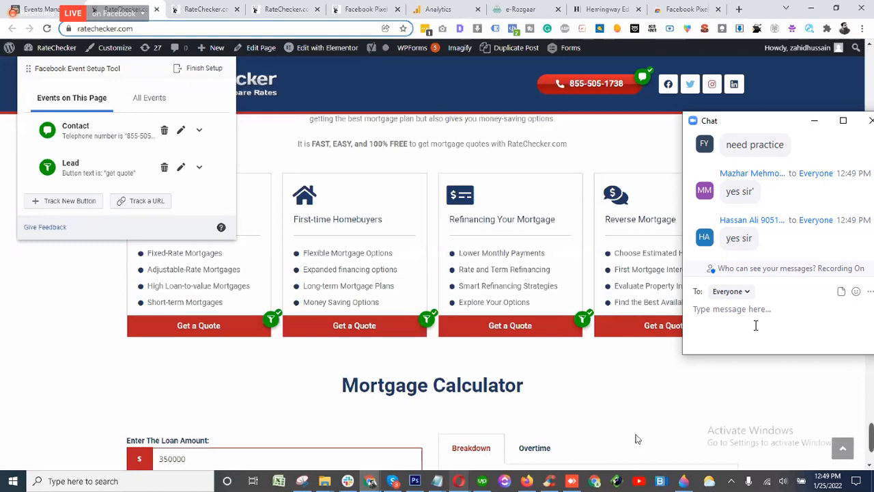
# Step: Switch to the Zoom meeting, mute and unmute the microphone, and return to the RateChecker page
pyautogui.moveTo(461, 481)
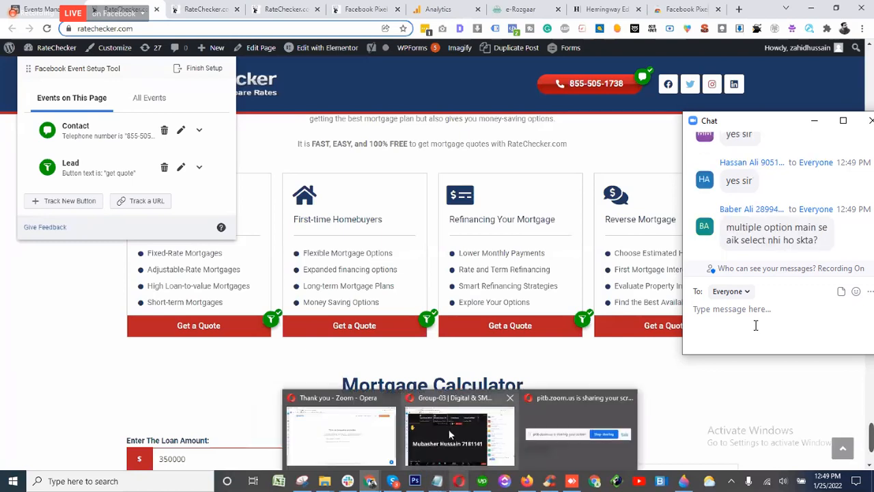
pyautogui.click(460, 437)
pyautogui.click(47, 453)
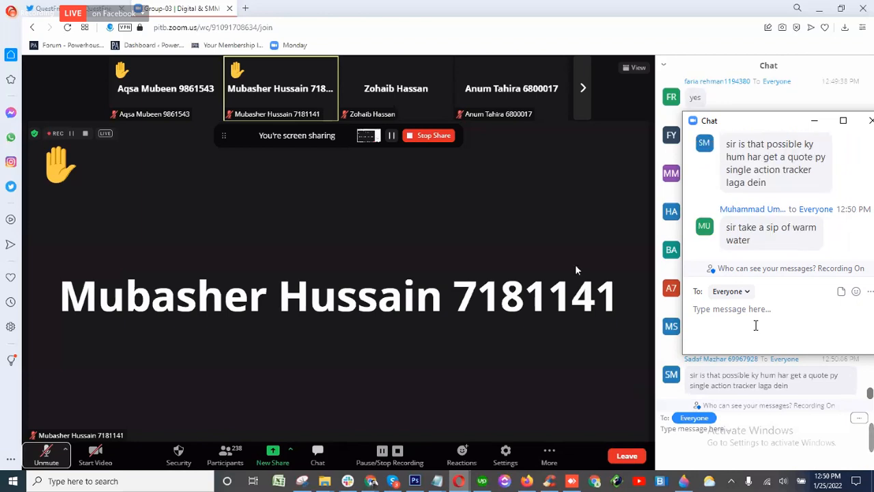
pyautogui.hotkey('alt', 'a')
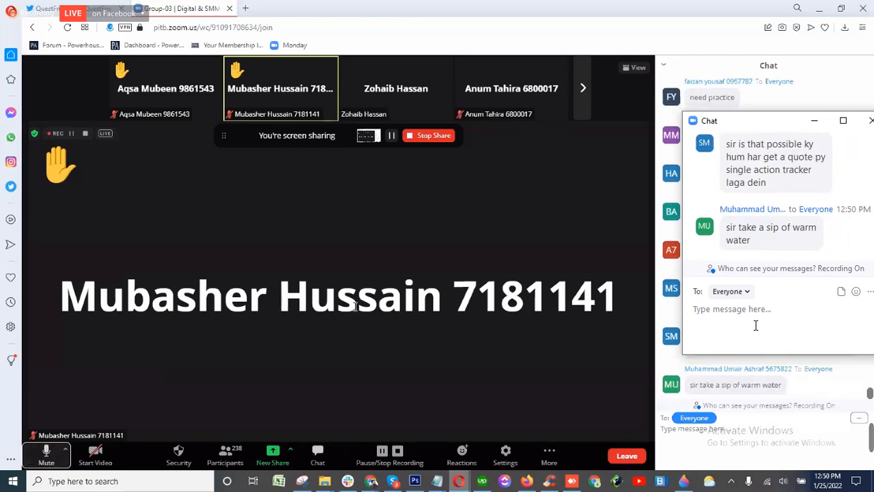
pyautogui.click(822, 6)
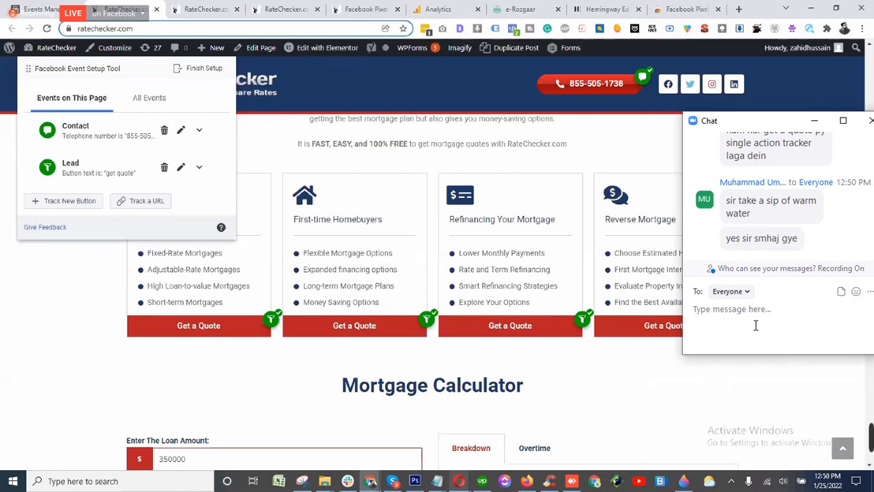
# Step: Track the Contact Us button above the page footer as a new button with the Contact event type
pyautogui.scroll(5, 429, 311)
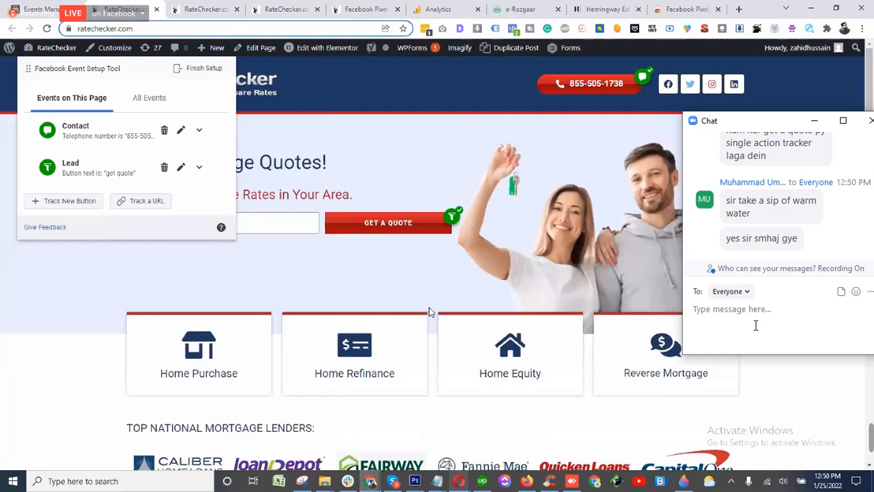
pyautogui.scroll(-3, 429, 312)
pyautogui.scroll(3, 429, 308)
pyautogui.scroll(-1, 444, 272)
pyautogui.scroll(-10, 443, 271)
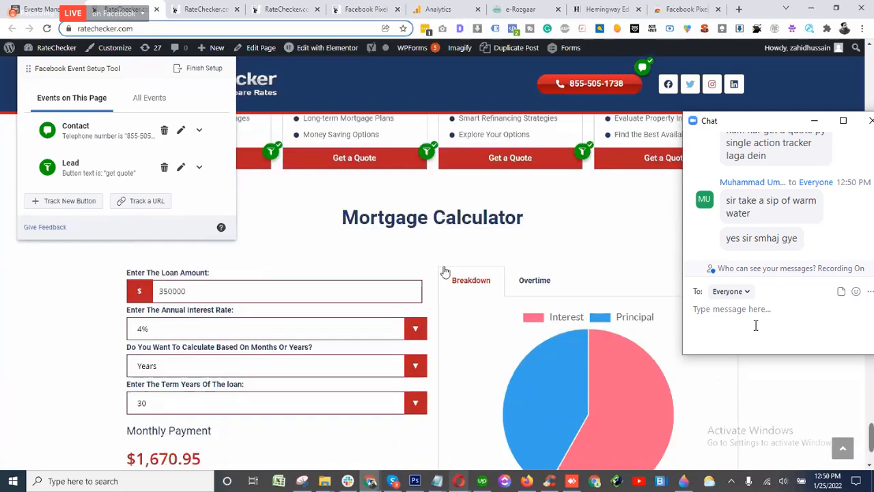
pyautogui.scroll(-12, 444, 271)
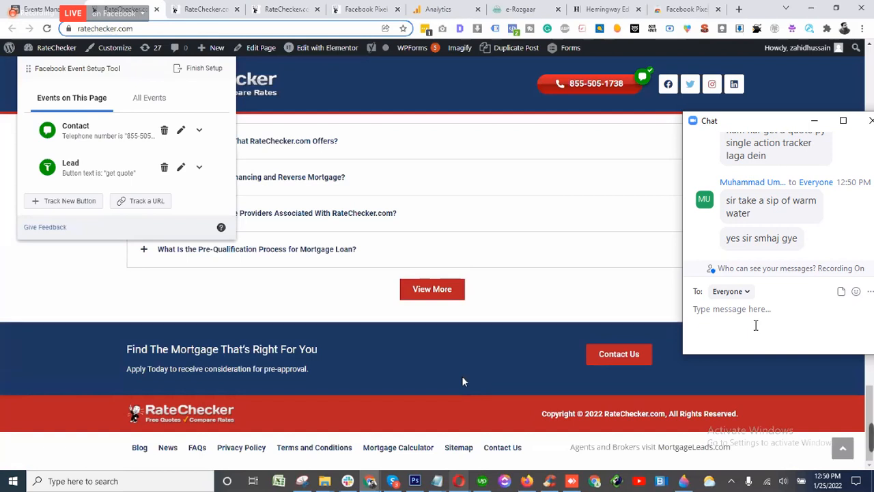
pyautogui.click(69, 203)
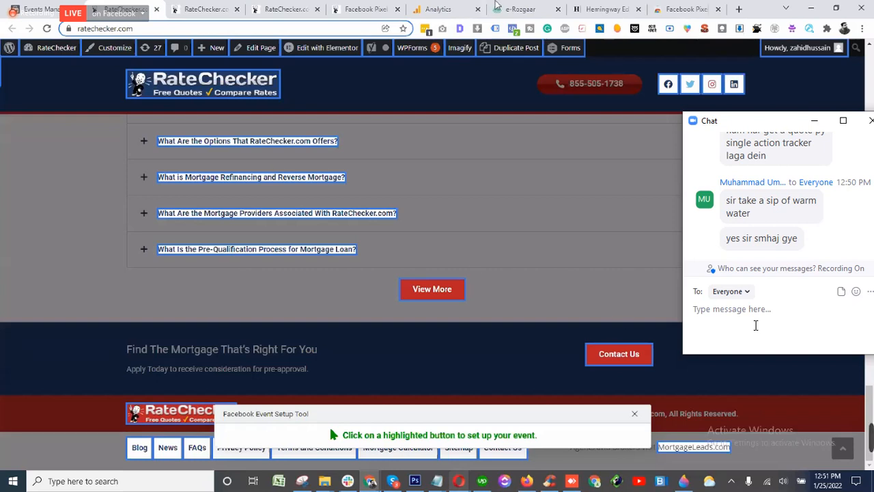
pyautogui.click(618, 356)
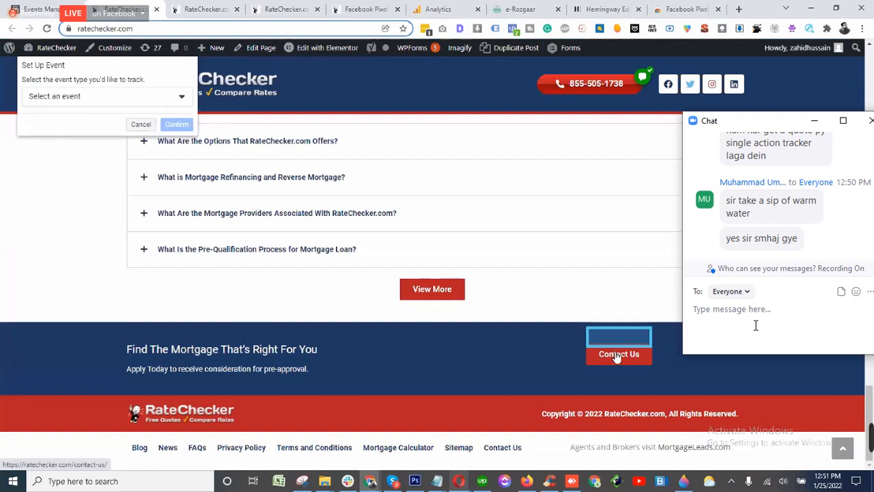
pyautogui.click(126, 100)
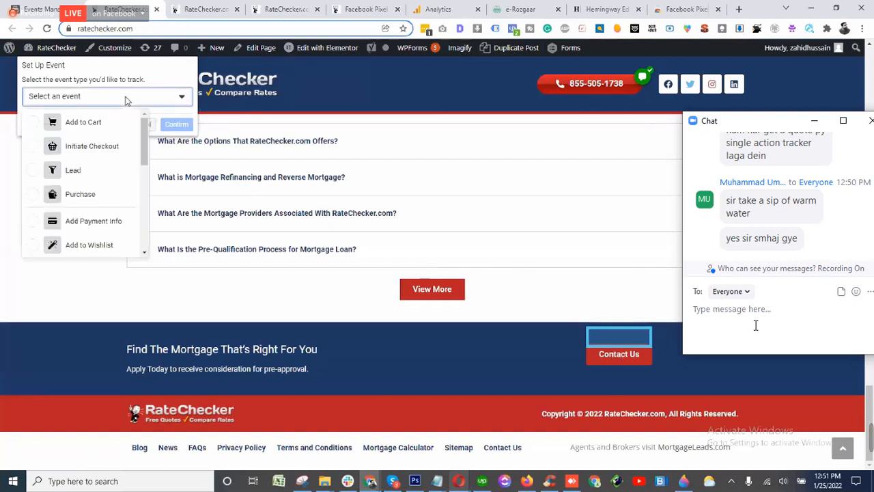
pyautogui.scroll(-2, 121, 185)
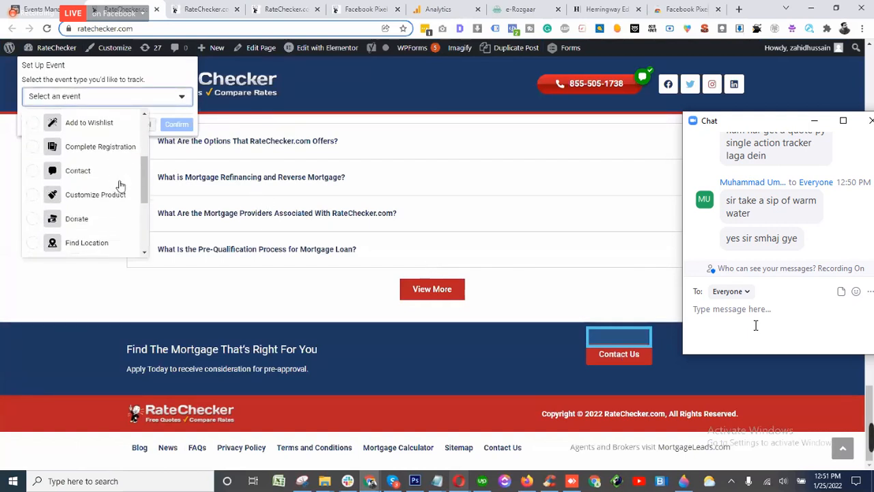
pyautogui.click(105, 180)
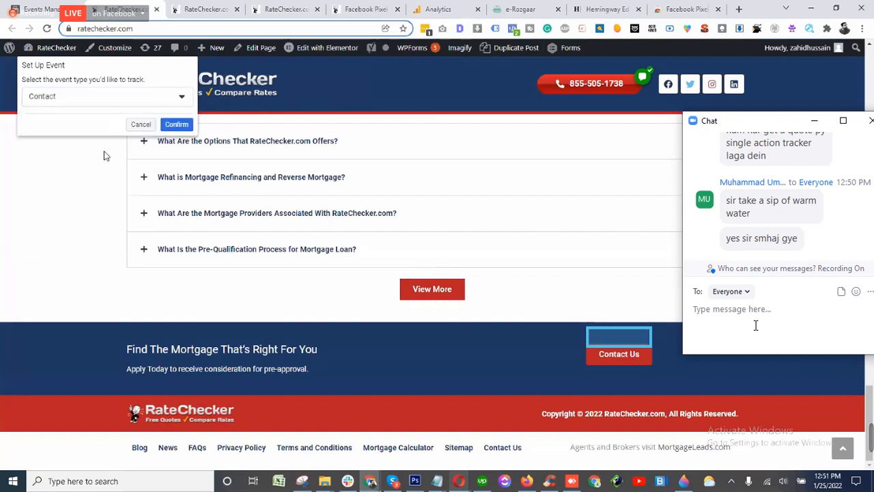
pyautogui.click(179, 126)
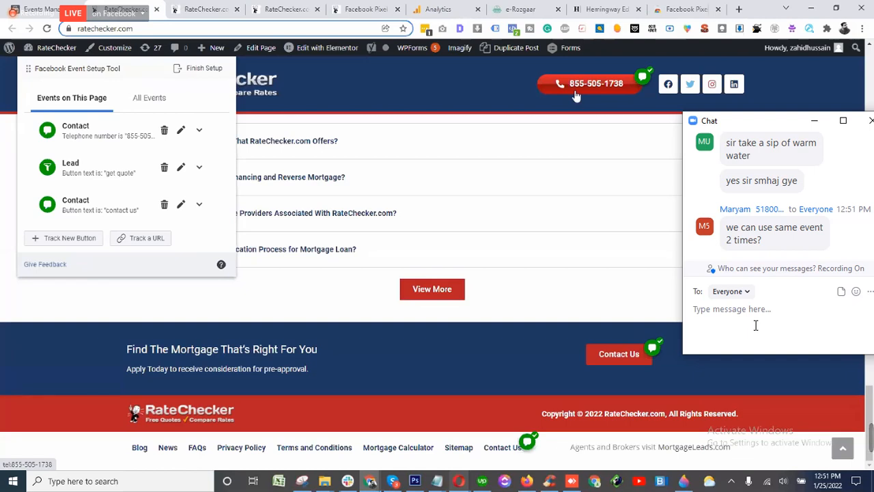
# Step: Send the reply "yes" to everyone in the Zoom meeting chat
pyautogui.write('yes')
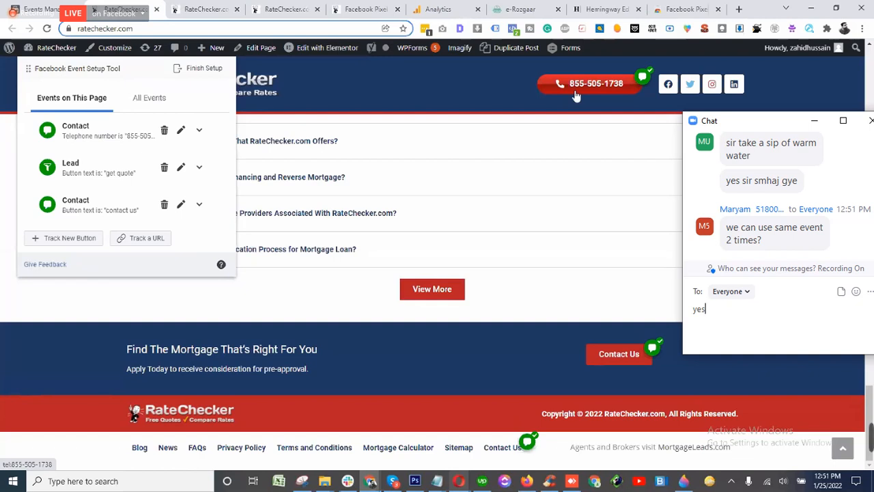
pyautogui.press('Return')
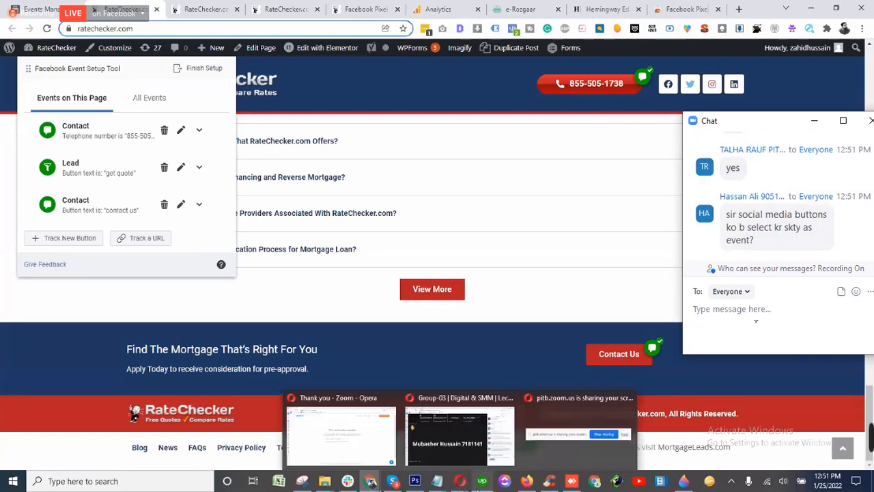
pyautogui.click(460, 435)
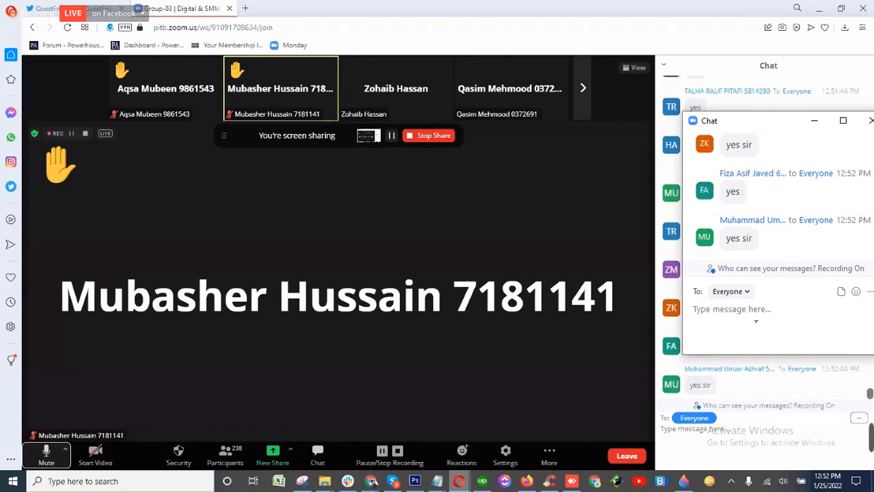
pyautogui.click(820, 10)
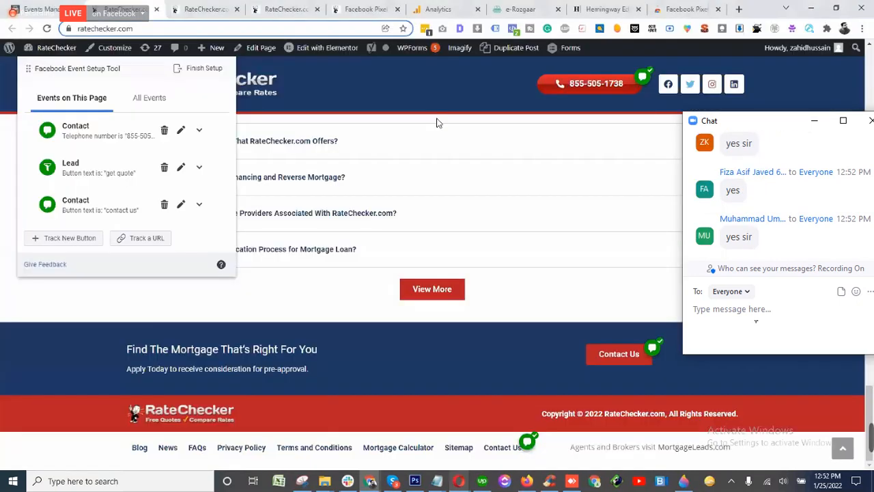
# Step: Switch to Hemingway Editor and delete all the existing notes, including the Google Chrome Ext. and Facebook Pixel lines
pyautogui.click(601, 9)
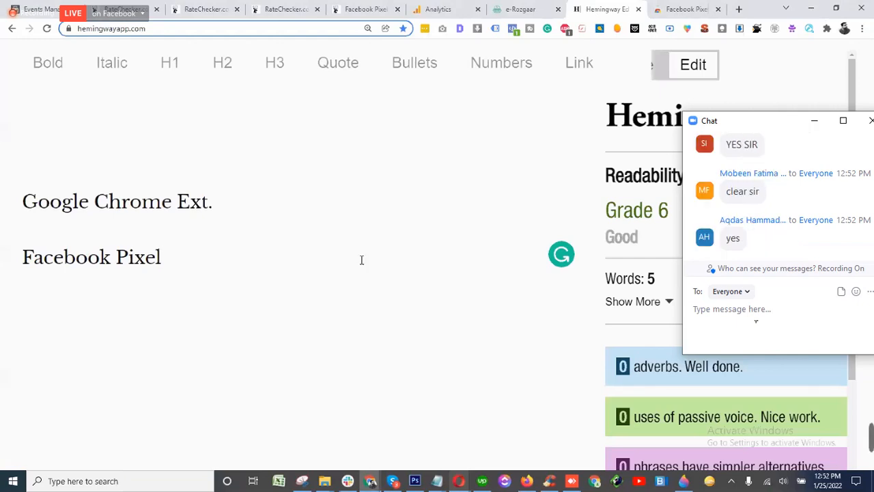
pyautogui.press('Return')
pyautogui.press('Return')
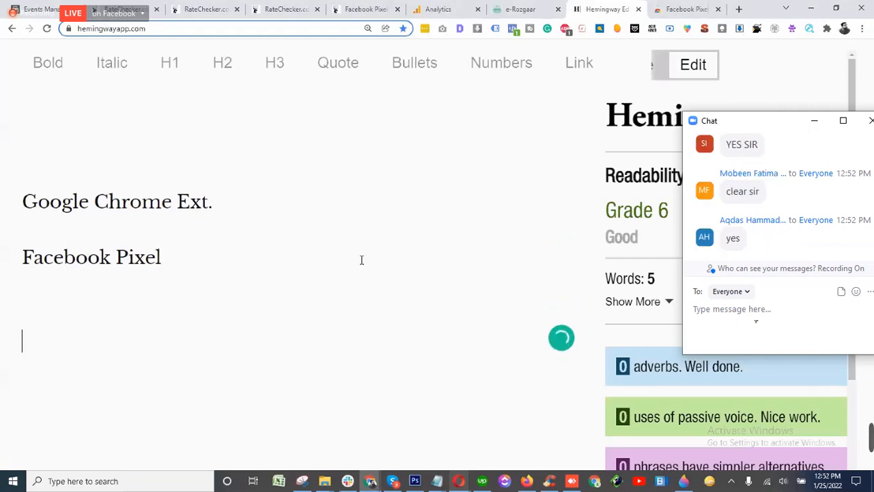
pyautogui.moveTo(41, 319); pyautogui.dragTo(15, 185)
pyautogui.press('BackSpace')
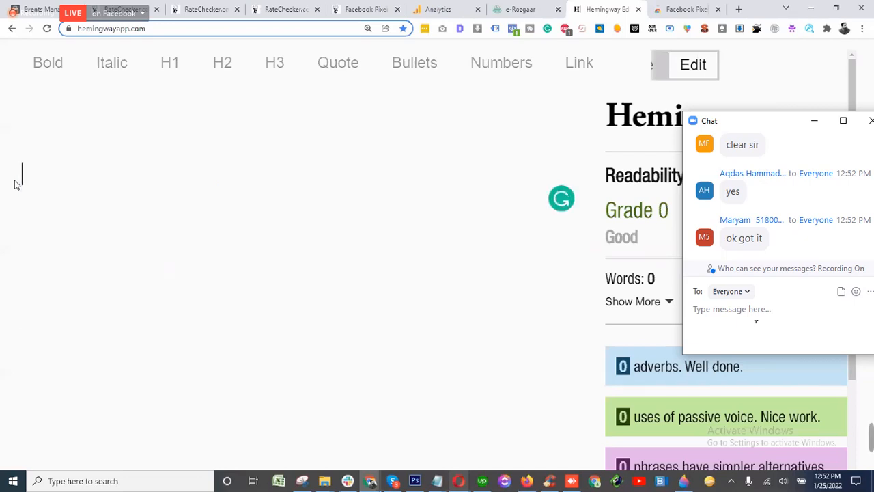
# Step: Write the note line Phone Number ...... click..... "Contact" in the empty document
pyautogui.write('Phone')
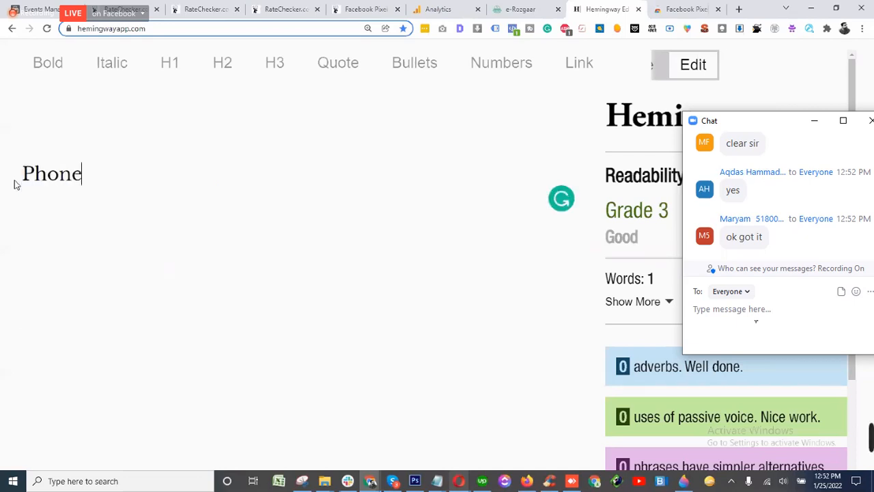
pyautogui.write(' Number ...... ')
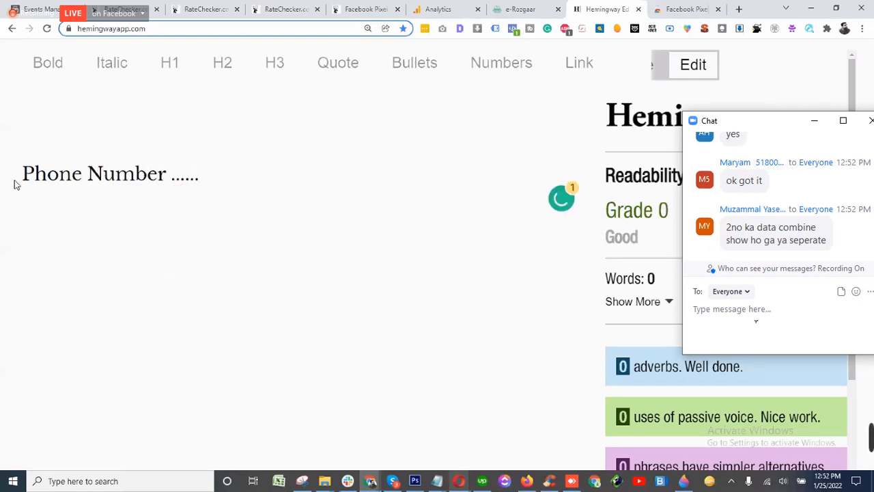
pyautogui.write('click.....')
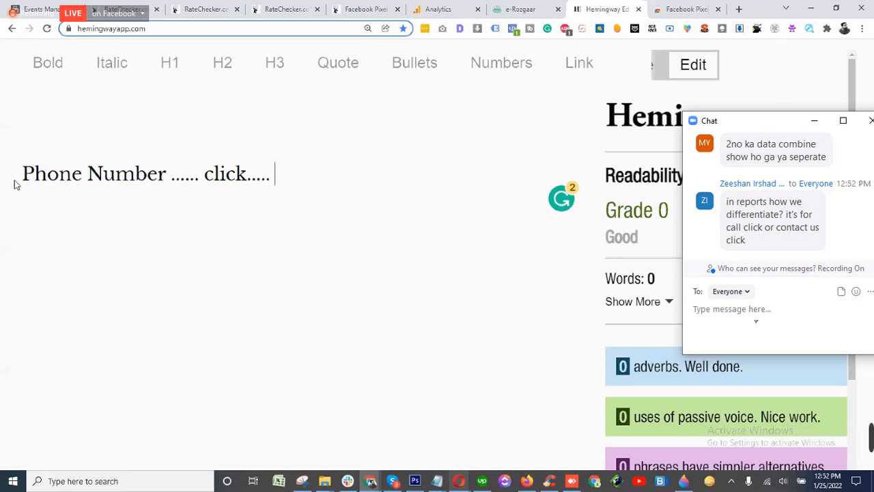
pyautogui.write('C')
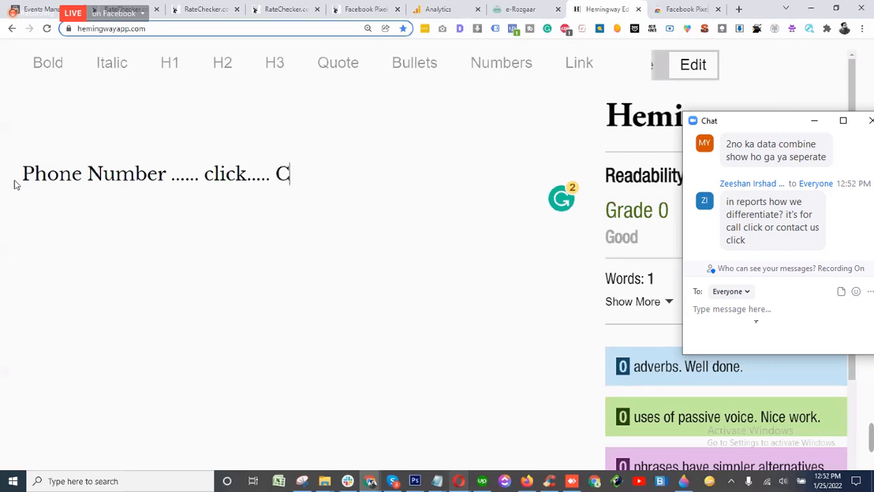
pyautogui.write('ontact"')
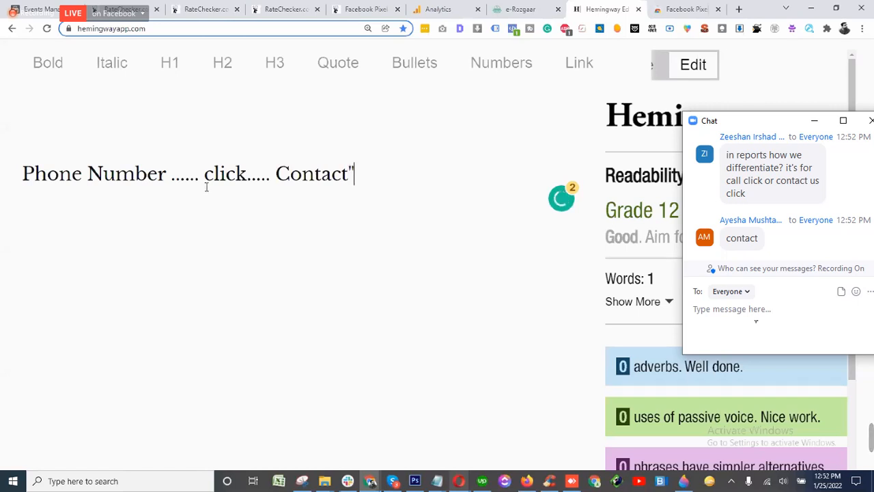
pyautogui.click(274, 176)
pyautogui.write('"')
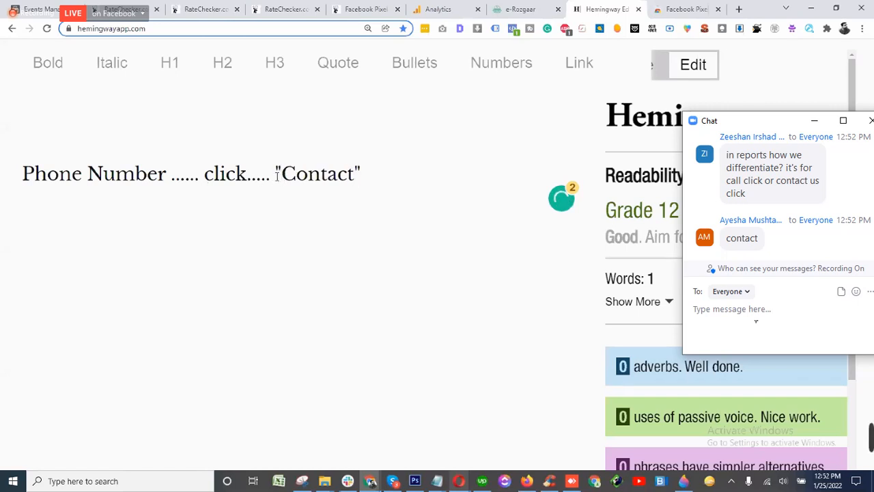
# Step: Add a second note line reading Contact Us...... click..... "Contact" below the Phone Number line
pyautogui.click(373, 162)
pyautogui.press('Return')
pyautogui.write('Cont')
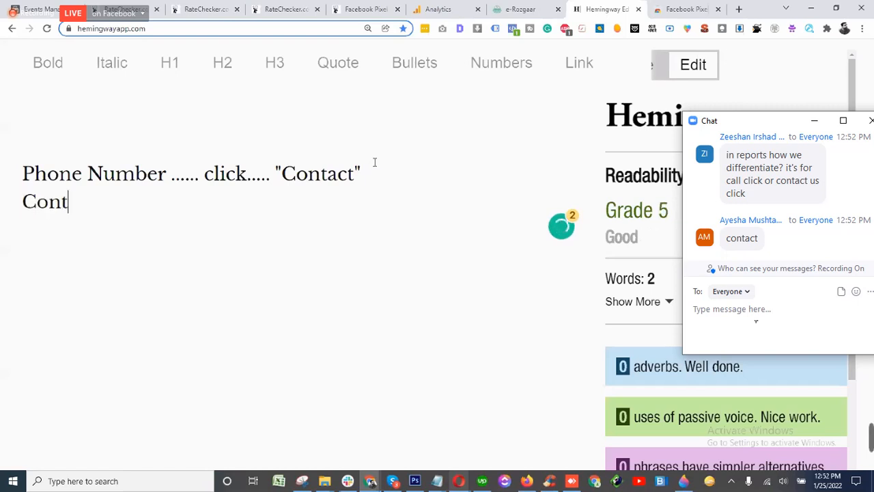
pyautogui.write('act Us..')
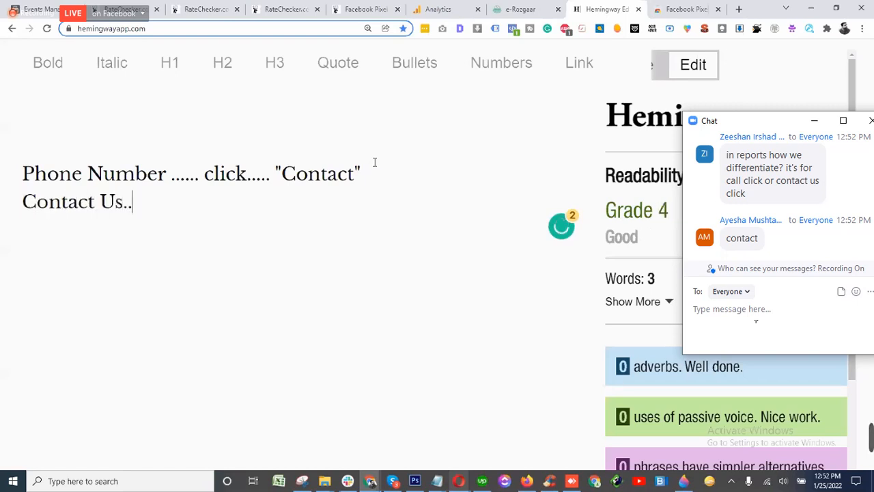
pyautogui.write('.... clic')
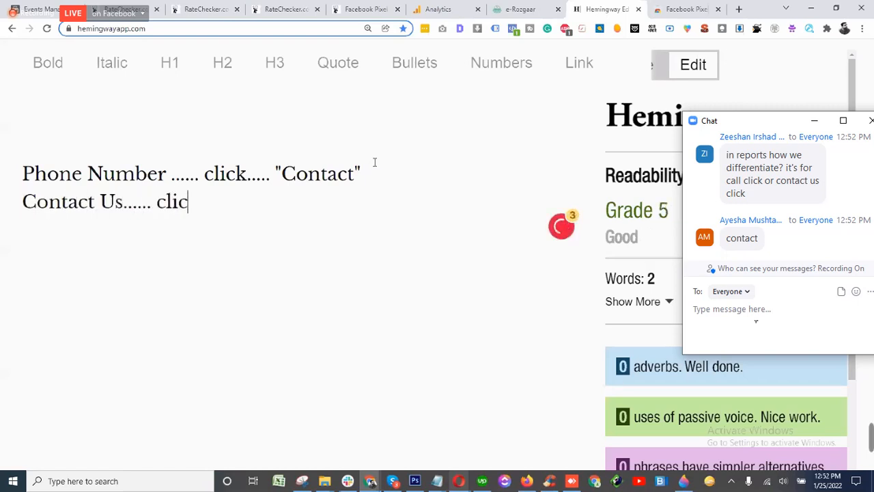
pyautogui.write('k.....')
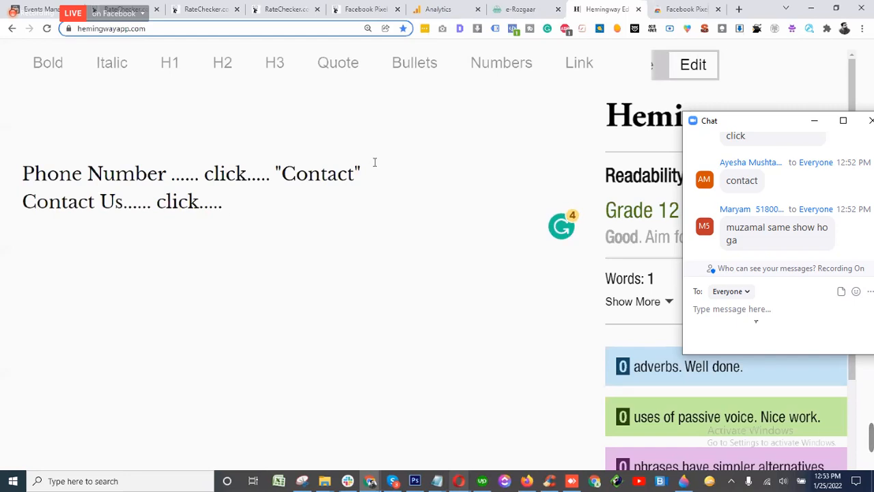
pyautogui.write('"Contact"')
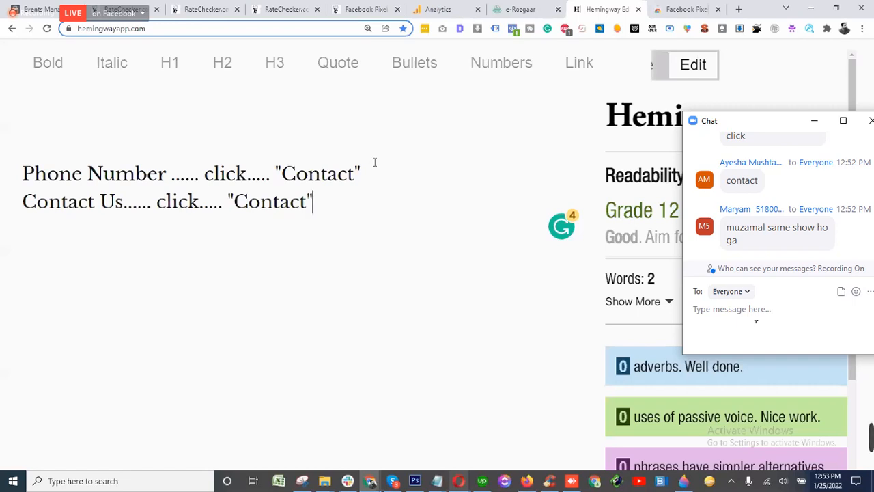
# Step: Highlight the click and "Contact" parts of the Phone Number and Contact Us lines in turn to compare their events
pyautogui.moveTo(25, 164); pyautogui.dragTo(246, 175)
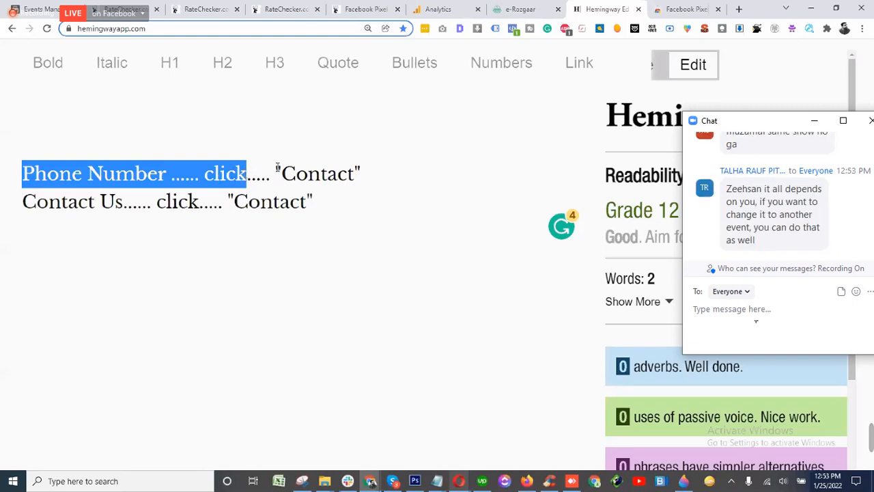
pyautogui.click(276, 170)
pyautogui.moveTo(280, 168); pyautogui.dragTo(368, 163)
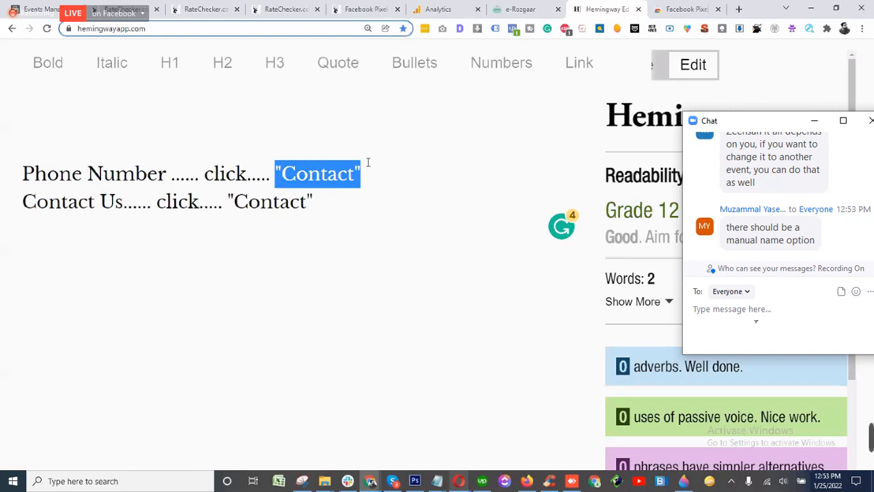
pyautogui.moveTo(365, 170); pyautogui.dragTo(279, 171)
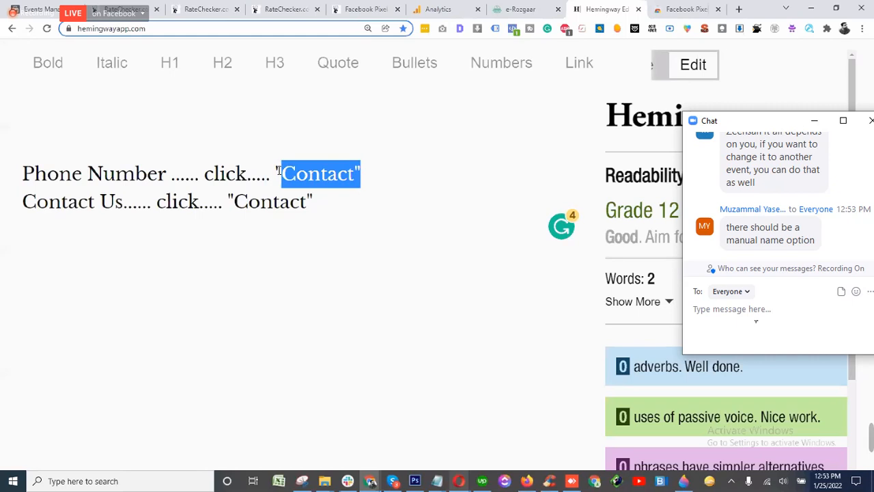
pyautogui.click(24, 201)
pyautogui.moveTo(23, 201); pyautogui.dragTo(197, 196)
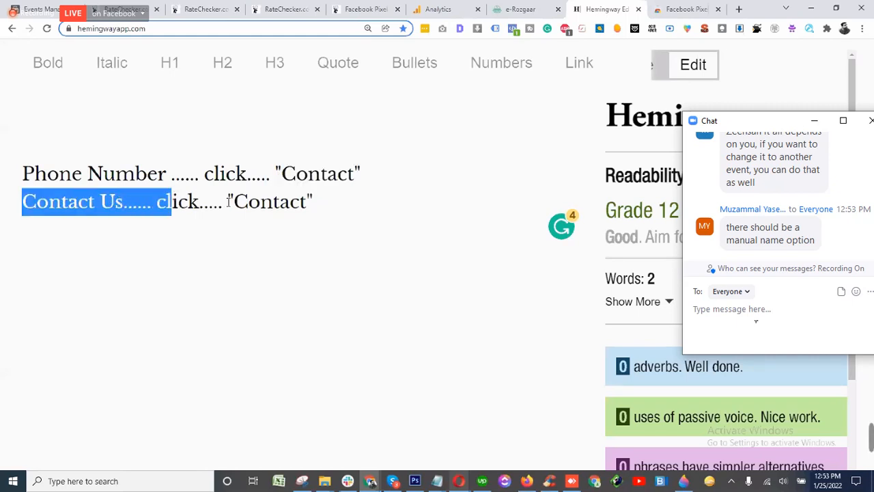
pyautogui.click(228, 201)
pyautogui.moveTo(228, 202); pyautogui.dragTo(318, 196)
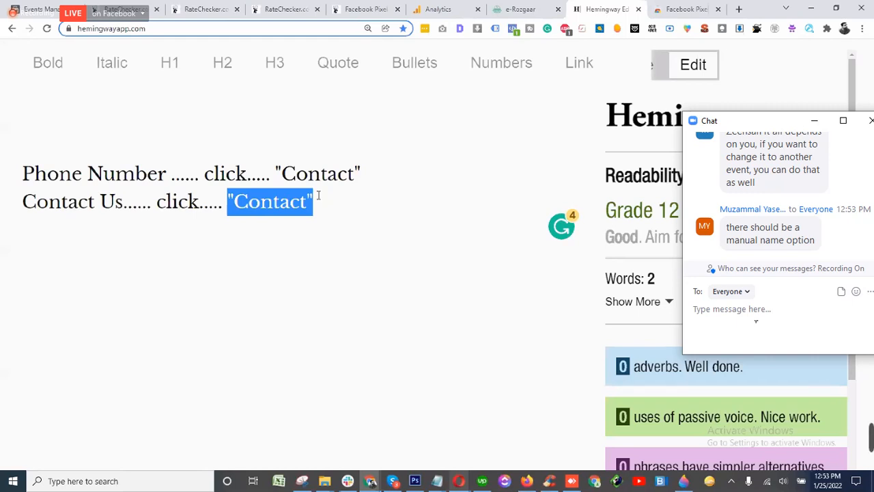
pyautogui.click(92, 171)
pyautogui.click(95, 201)
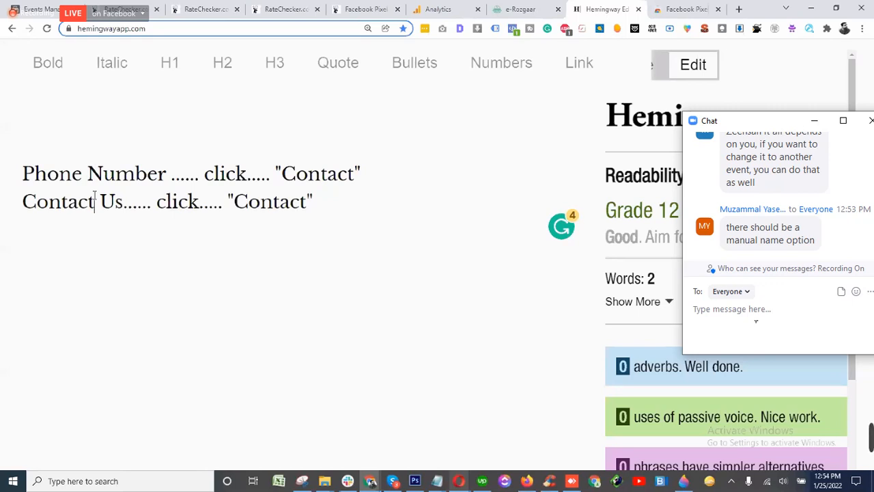
# Step: Switch to the Zoom meeting and write "sir manulay code py ye ksy krin gy events manager?" as a chat message to everyone
pyautogui.moveTo(459, 479)
pyautogui.click(459, 455)
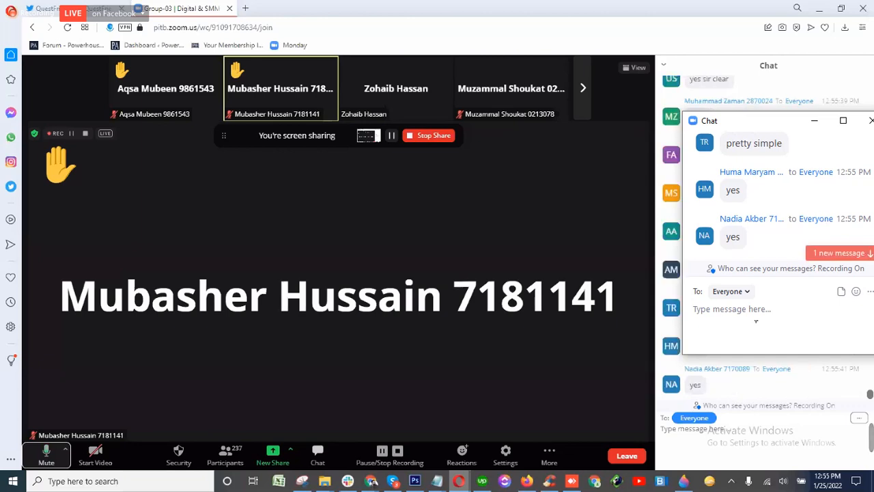
pyautogui.write('sir manulay code py ye ksy krin gy events manager?')
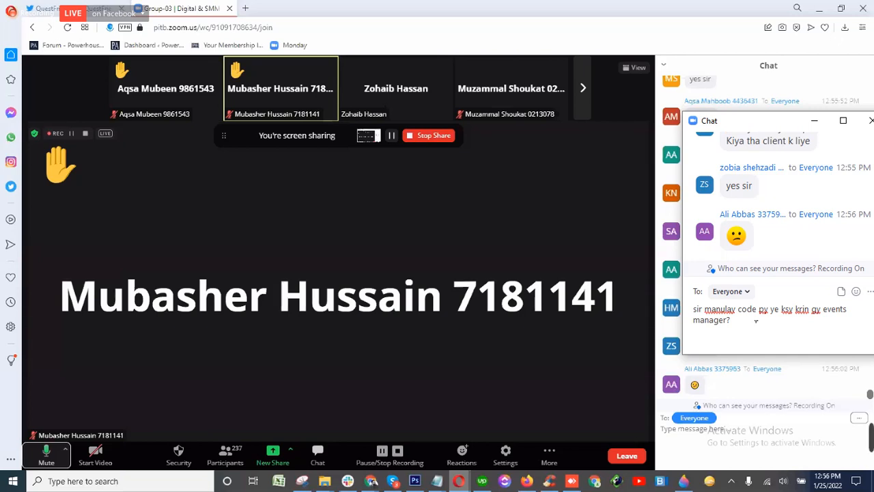
# Step: Return from the Zoom meeting to the RateChecker page with the Event Setup Tool and send the written chat message
pyautogui.click(825, 9)
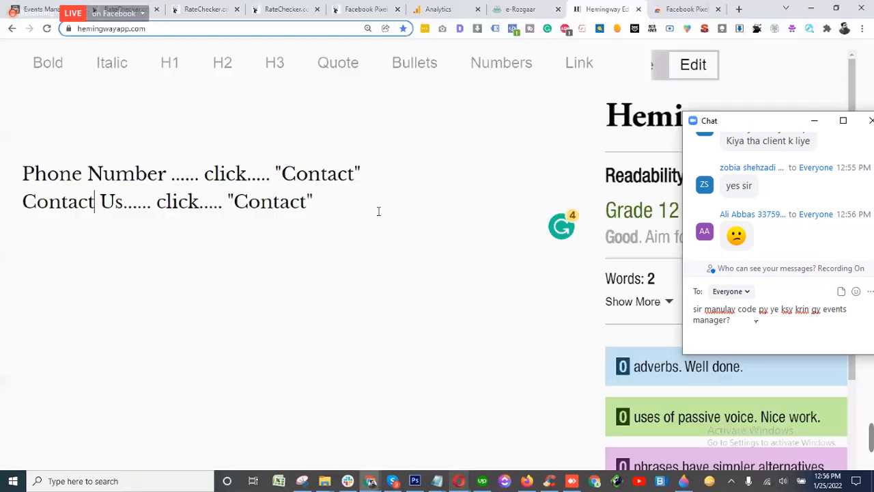
pyautogui.click(53, 7)
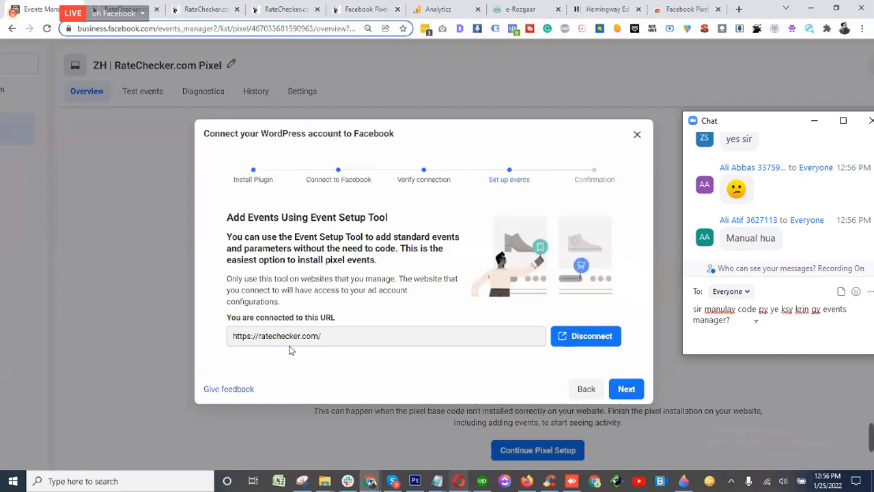
pyautogui.click(141, 5)
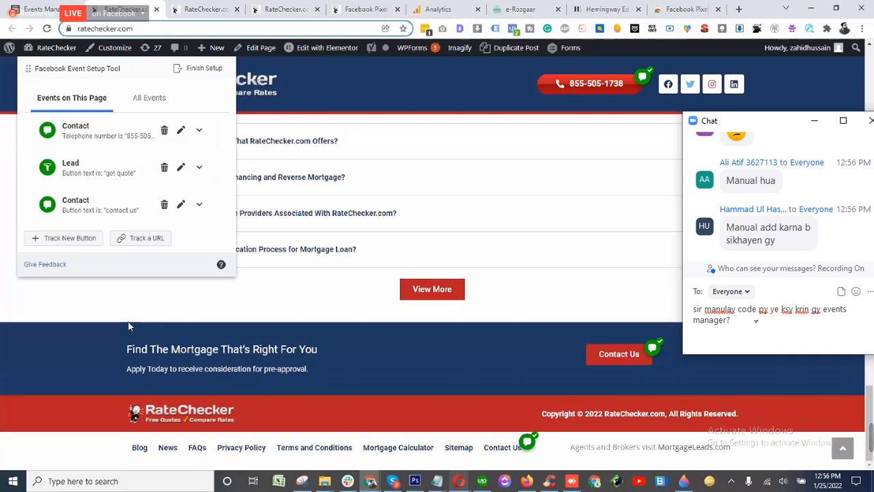
pyautogui.press('Return')
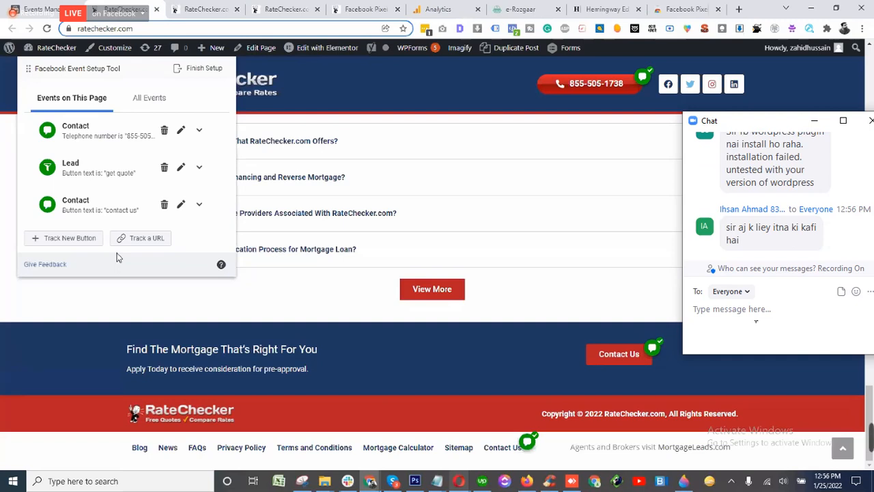
# Step: Finish the event setup with the reviewed Contact and Lead events and submit Yes as feedback on the tool's helpfulness
pyautogui.click(205, 68)
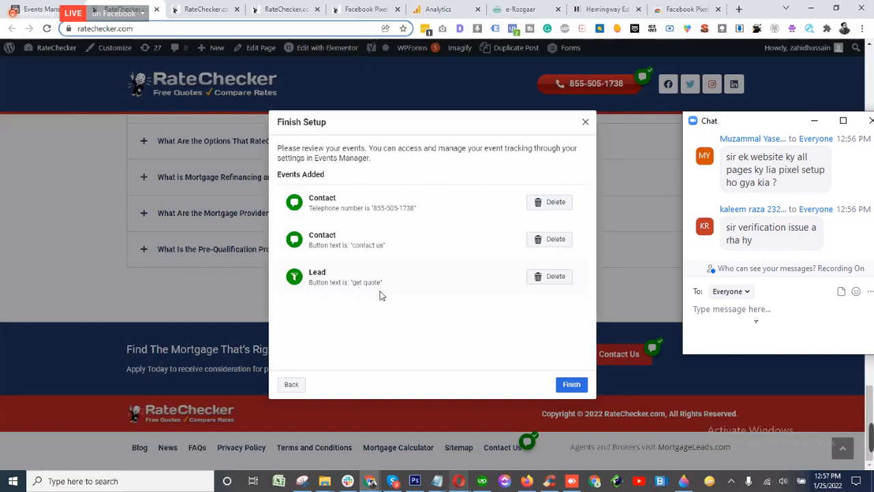
pyautogui.click(571, 385)
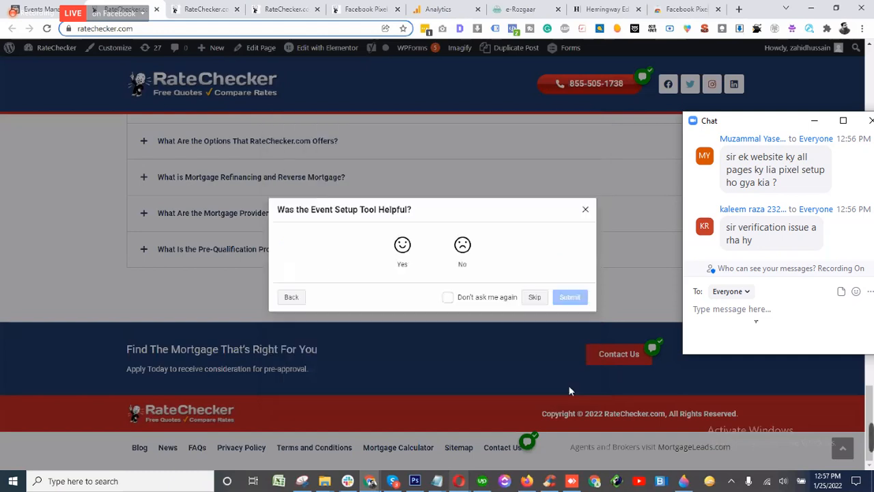
pyautogui.click(403, 244)
pyautogui.click(570, 333)
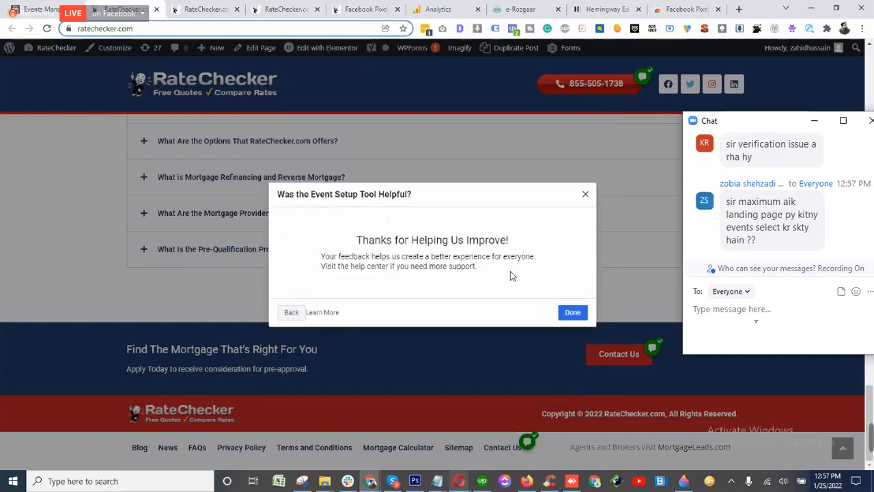
pyautogui.click(573, 313)
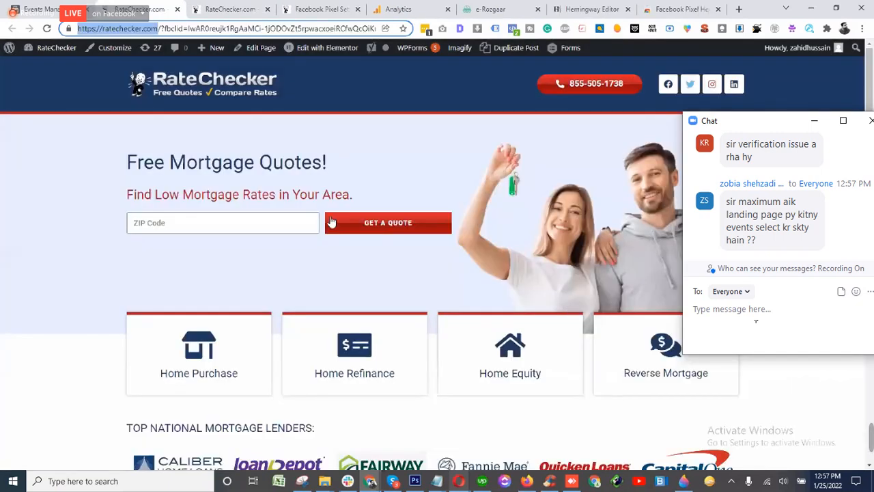
# Step: Complete the Connect your WordPress account to Facebook setup in Events Manager and reload the RateChecker.com Pixel overview
pyautogui.click(48, 9)
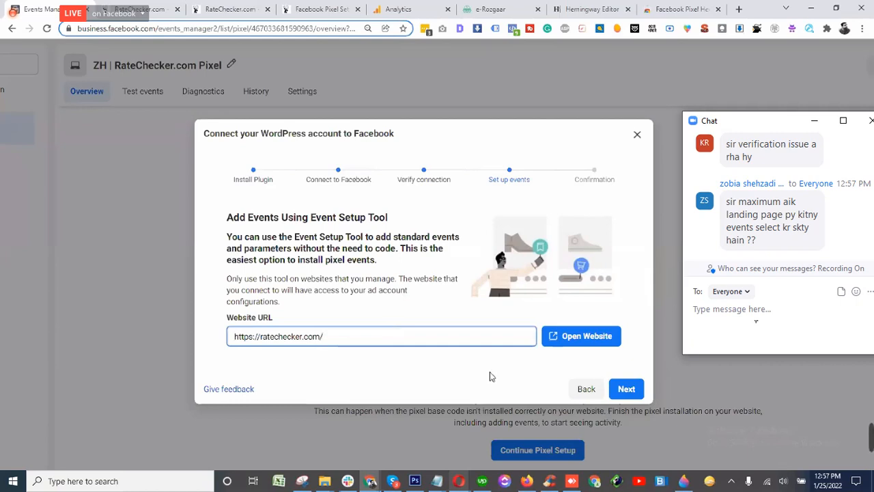
pyautogui.click(632, 390)
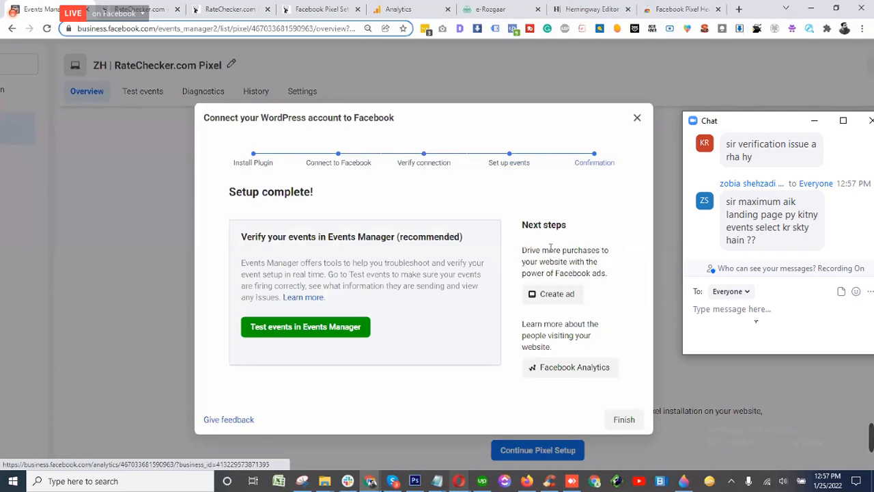
pyautogui.scroll(-1, 628, 359)
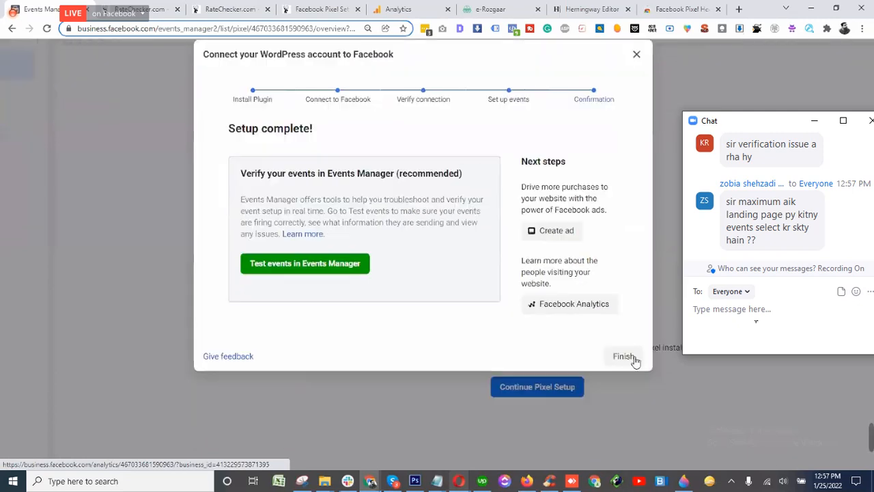
pyautogui.click(624, 356)
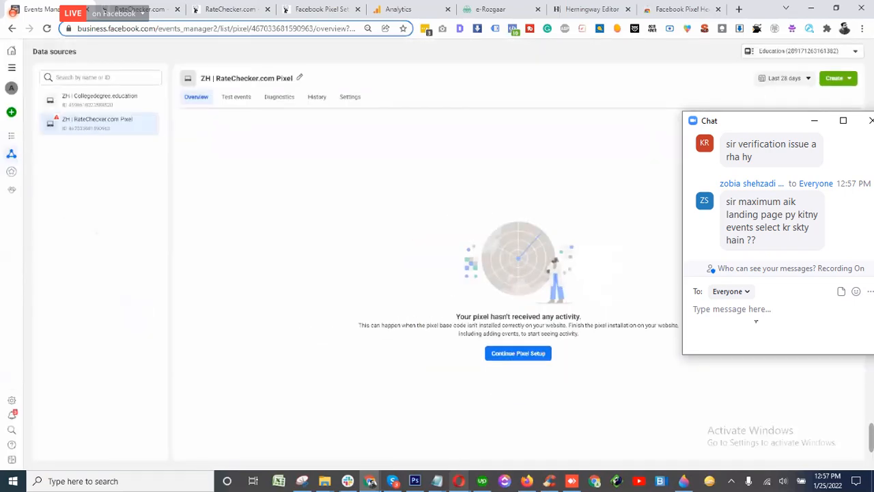
pyautogui.click(47, 30)
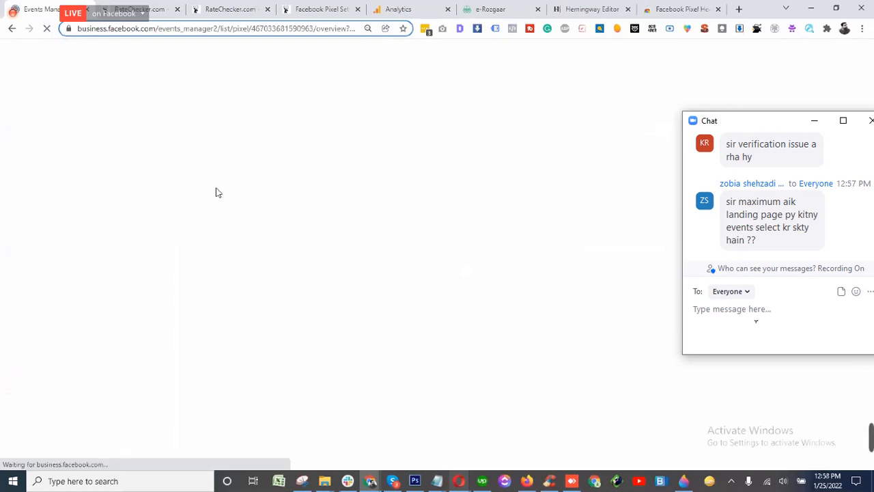
# Step: Send the chat message "sir very very thankful for this amazing pixel setup" to everyone
pyautogui.write('sir ver')
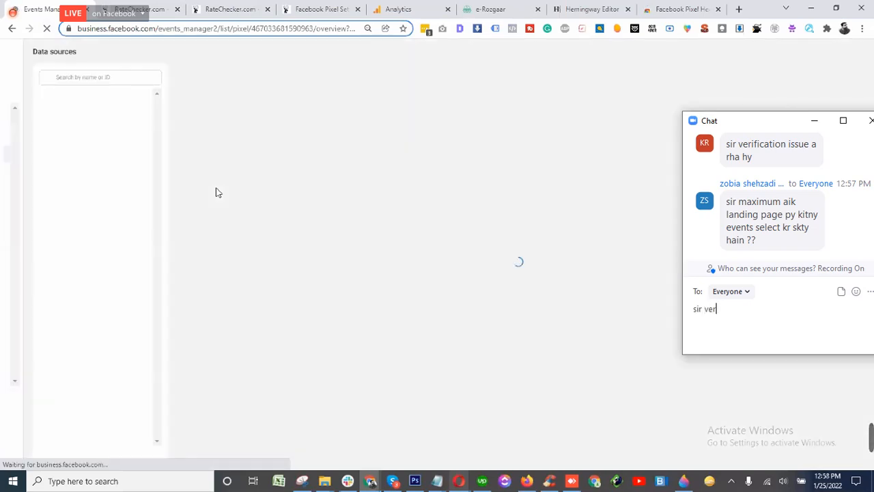
pyautogui.write('y very tha')
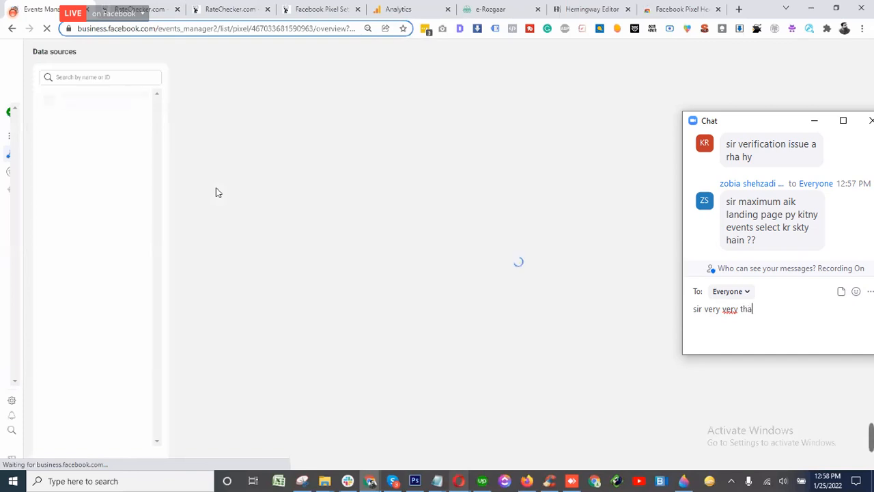
pyautogui.write('nkful')
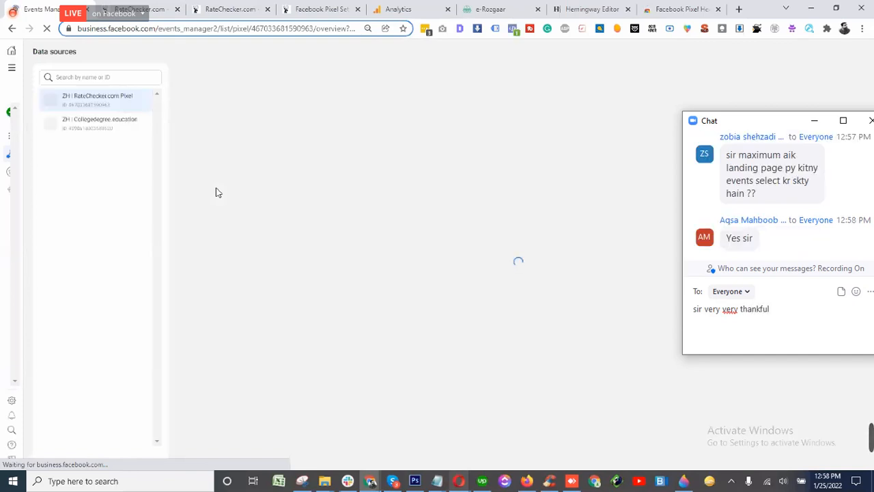
pyautogui.write(' for this')
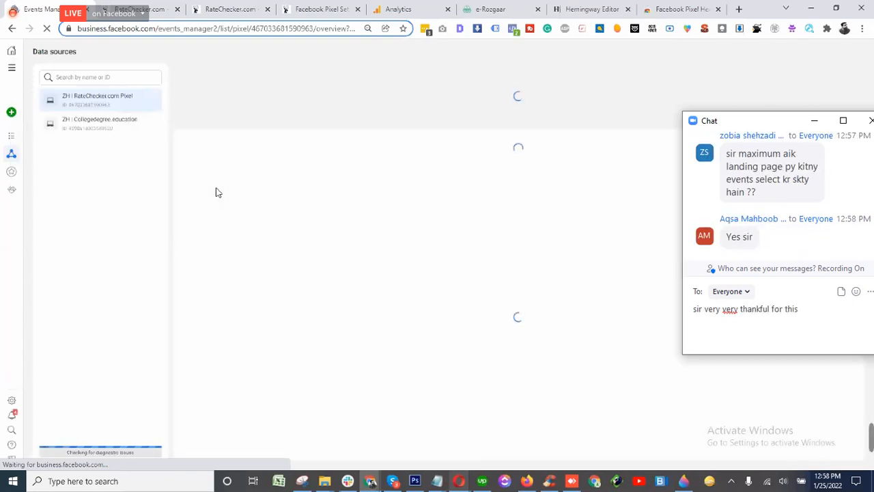
pyautogui.write(' amazing')
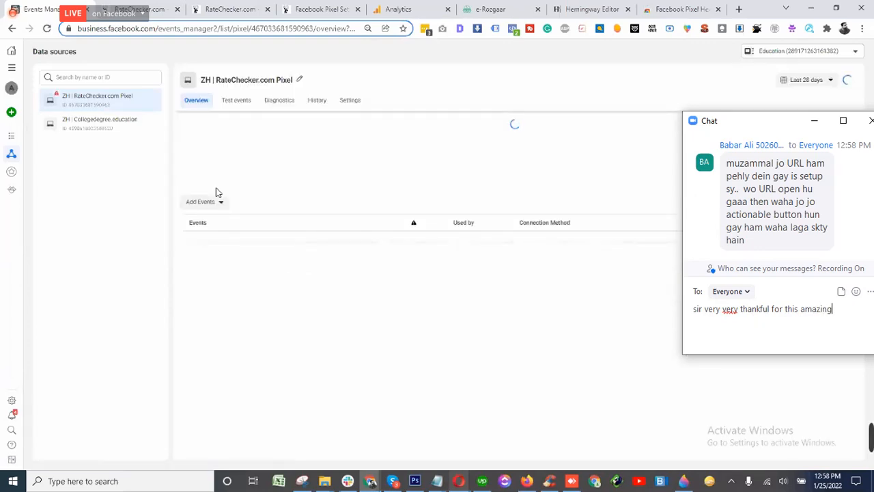
pyautogui.write(' pixel setup')
pyautogui.press('Return')
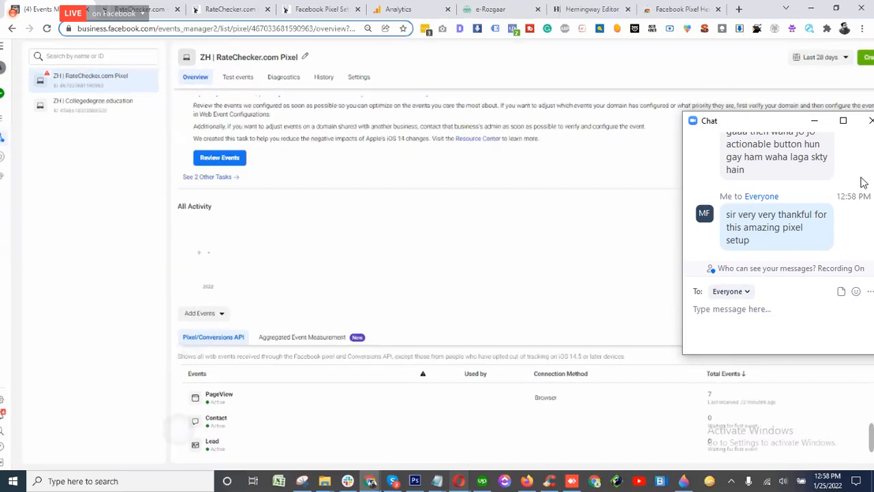
# Step: Move the chat window clear of the pixel overview and examine the status and total events of PageView, Contact and Lead
pyautogui.moveTo(757, 124); pyautogui.dragTo(713, 110)
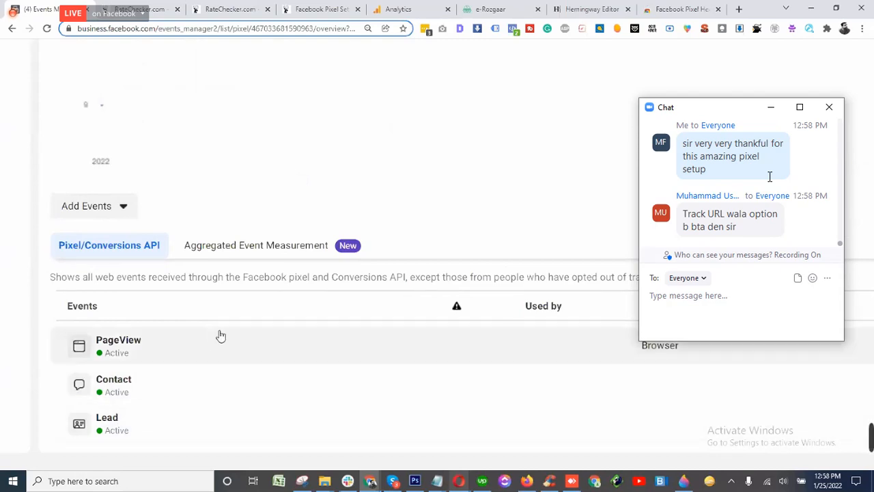
pyautogui.hotkey('ctrl', '-')
pyautogui.hotkey('ctrl', '-')
pyautogui.hotkey('ctrl', '-')
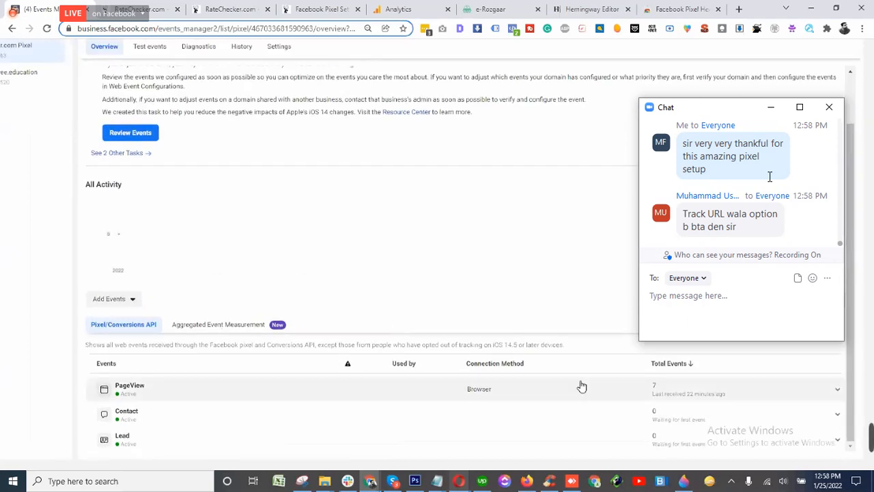
pyautogui.scroll(5, 612, 430)
pyautogui.hscroll(2, 613, 430)
pyautogui.hscroll(3, 770, 177)
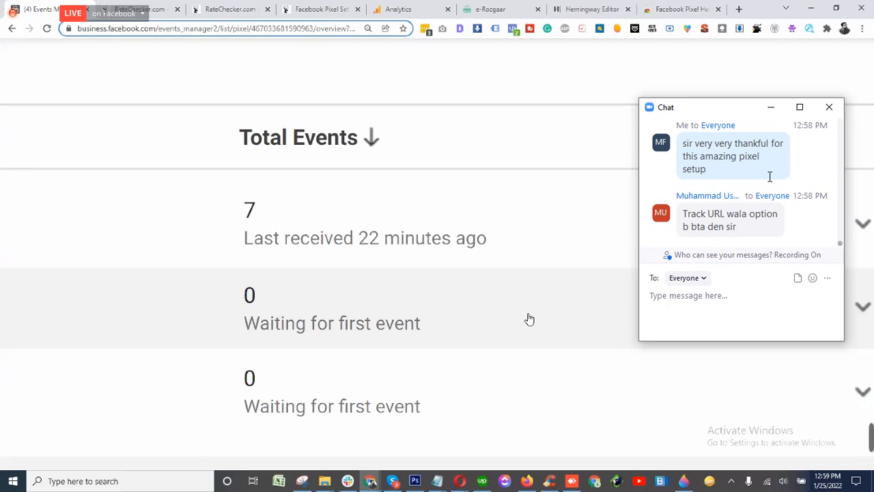
pyautogui.scroll(-5, 529, 319)
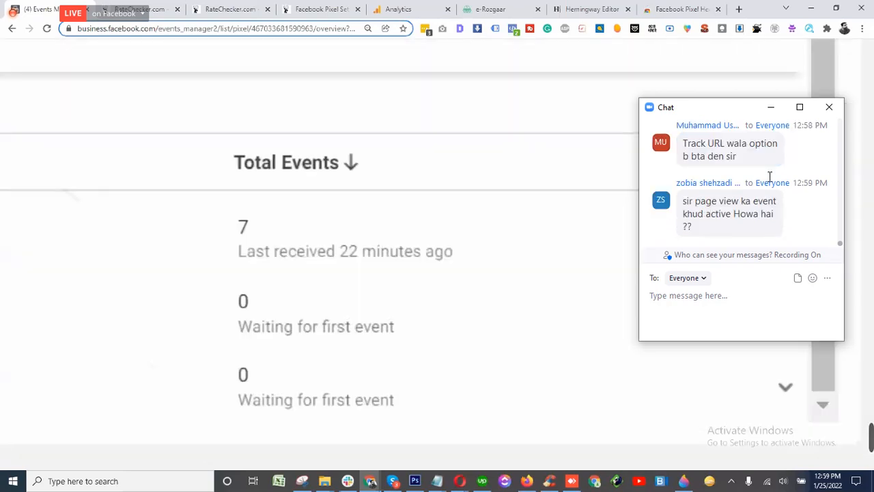
pyautogui.scroll(-5, 615, 167)
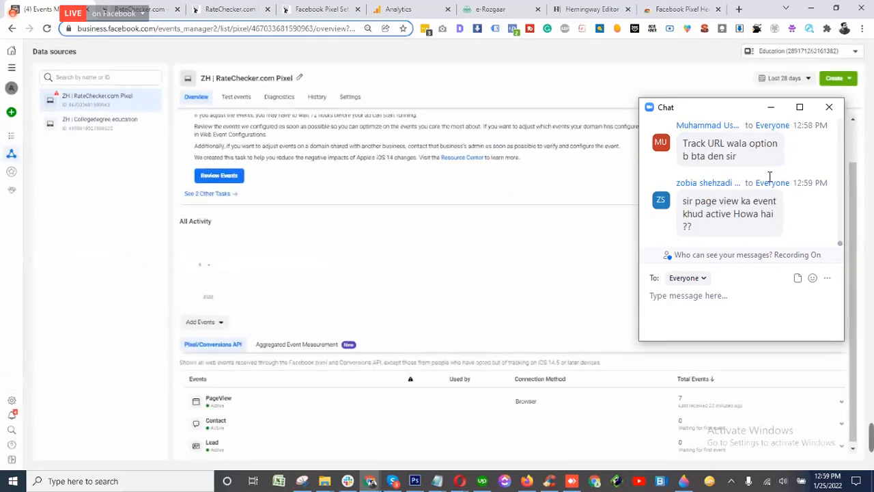
pyautogui.scroll(1, 444, 195)
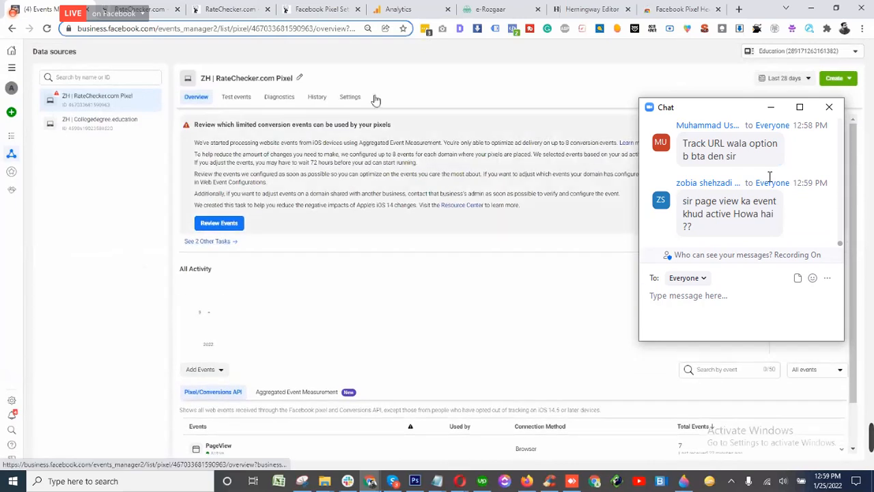
# Step: Load the plain ratechecker.com home page in the already open RateChecker page
pyautogui.click(140, 9)
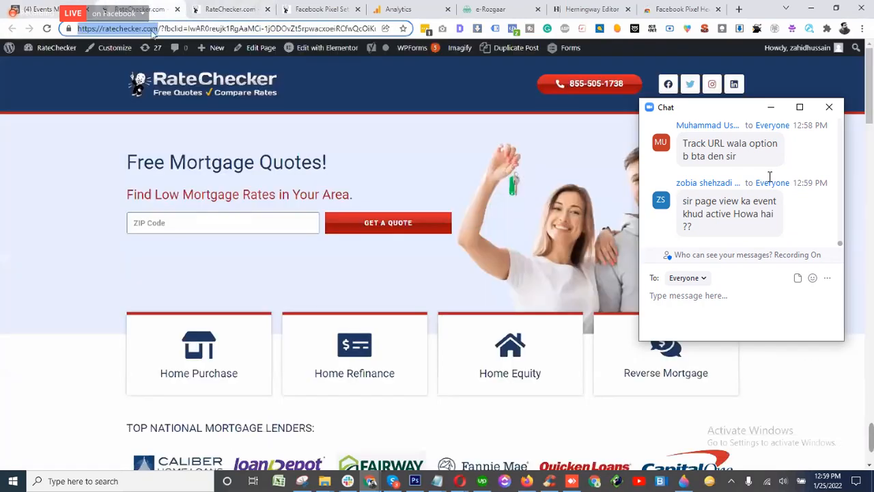
pyautogui.tripleClick(152, 32)
pyautogui.write('rate')
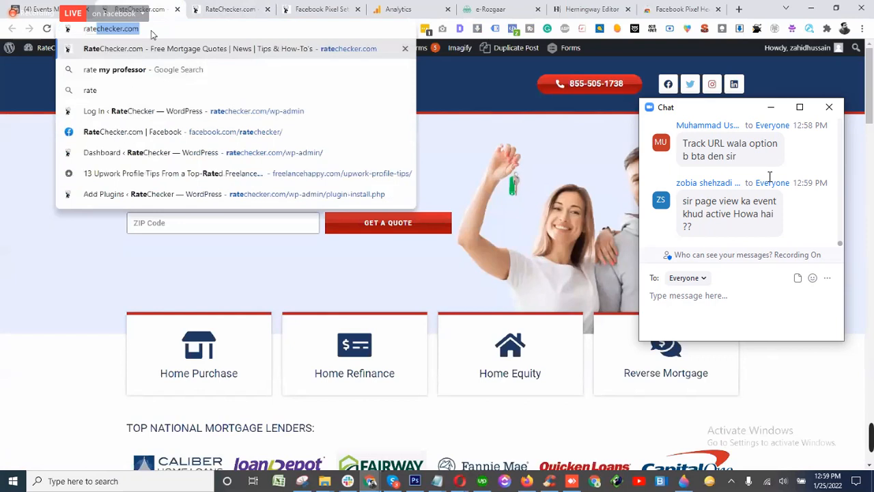
pyautogui.press('Return')
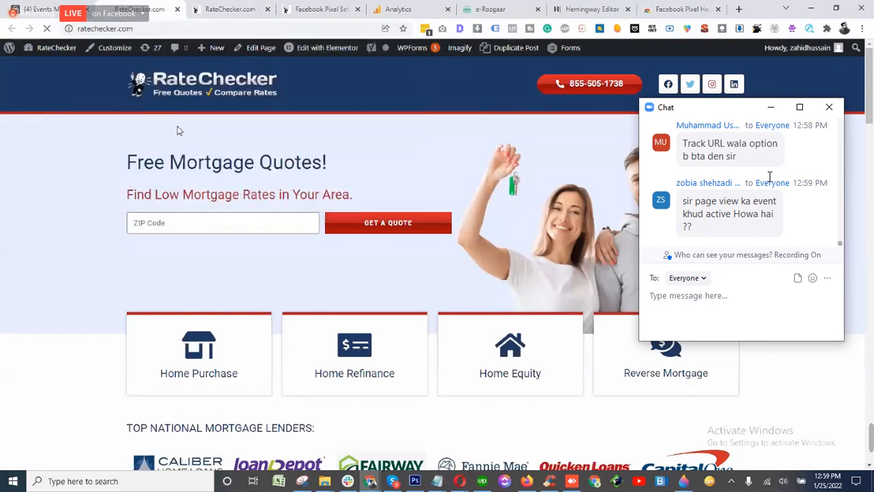
# Step: Begin a chat message to everyone with "page view to wholewbsite k liay hn, pixel"
pyautogui.write('page v')
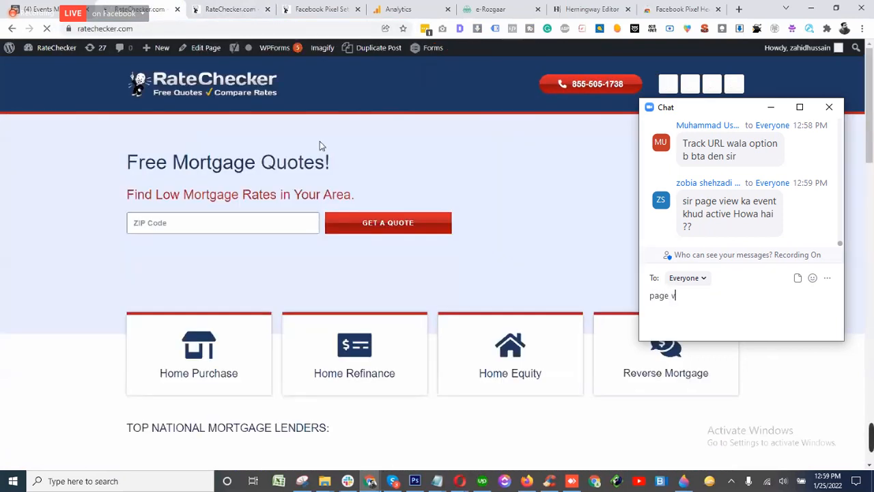
pyautogui.write('iew to')
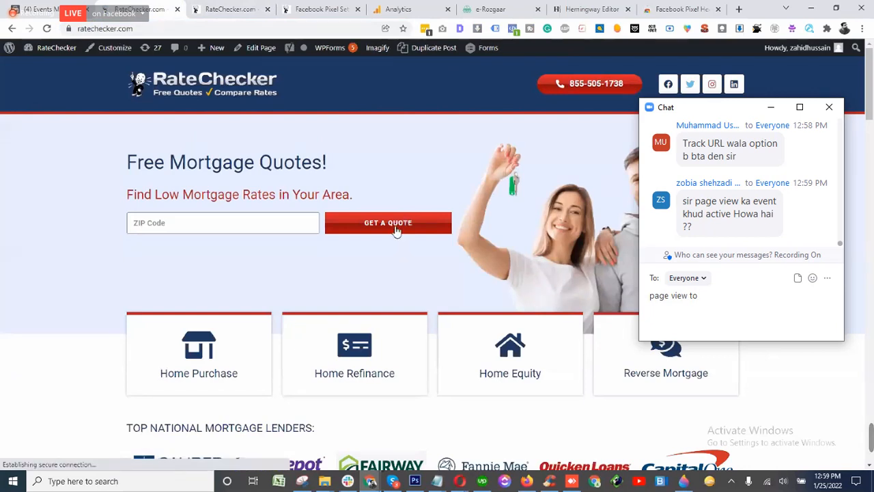
pyautogui.write(' wholewbsite k lia')
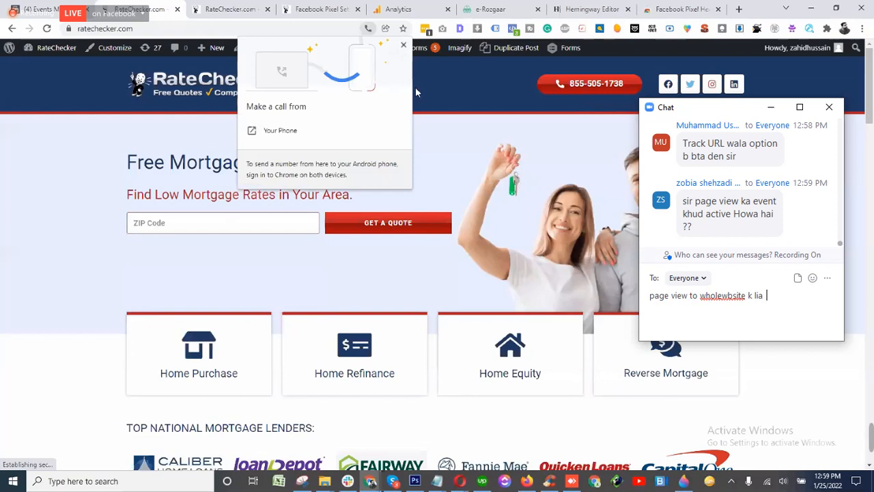
pyautogui.press('BackSpace')
pyautogui.write('y hn')
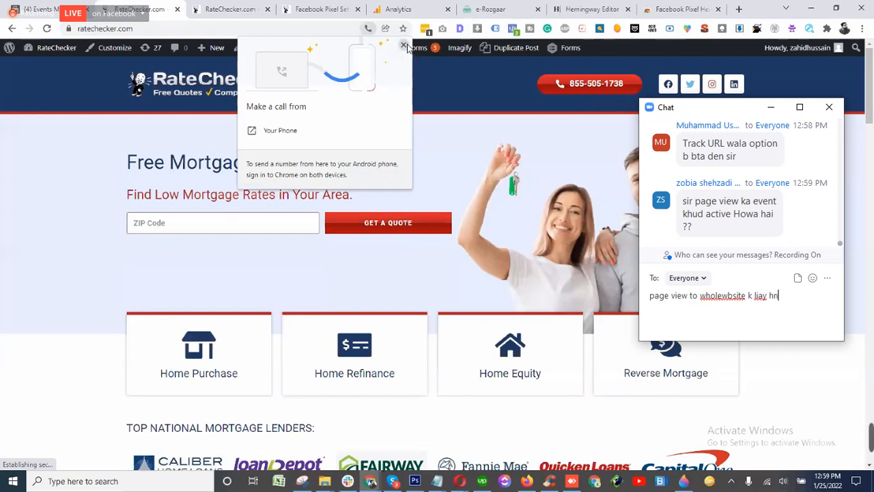
pyautogui.write('. pixel')
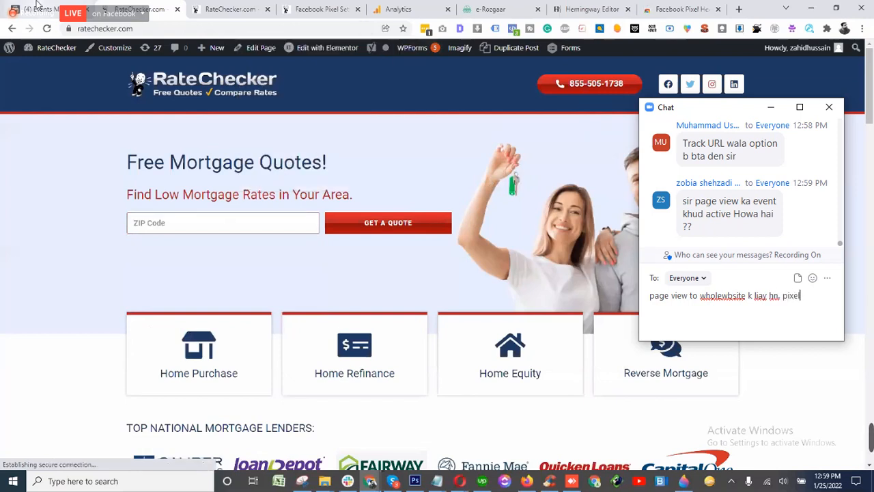
# Step: Return to the RateChecker.com Pixel overview in Events Manager and reload it, continuing the chat message with "setup jo kia"
pyautogui.click(43, 10)
pyautogui.write('s')
pyautogui.scroll(-1, 297, 237)
pyautogui.write('etup jo')
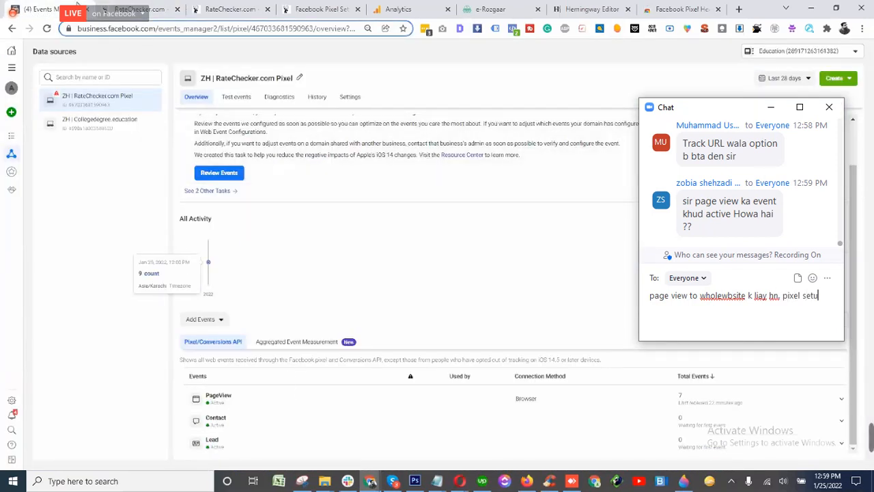
pyautogui.click(47, 28)
pyautogui.write('kia ')
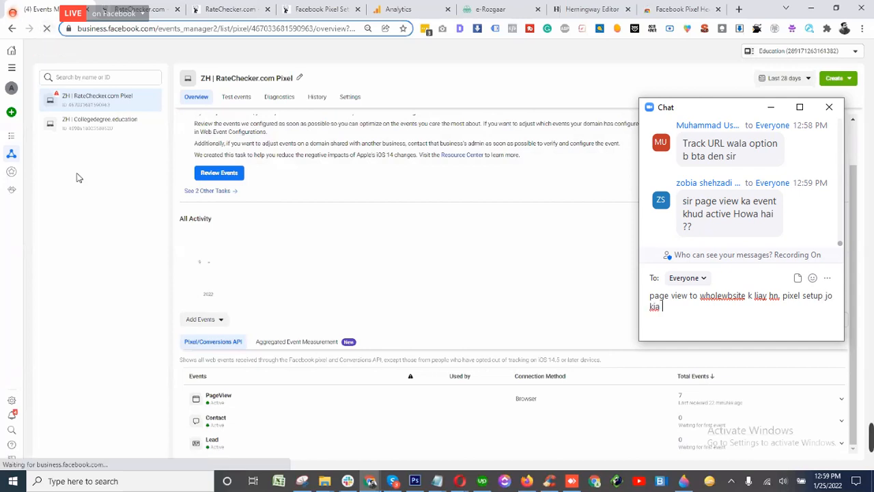
# Step: Continue the chat message with "tha. ye envents tha. specific"
pyautogui.write('tha. ye ven')
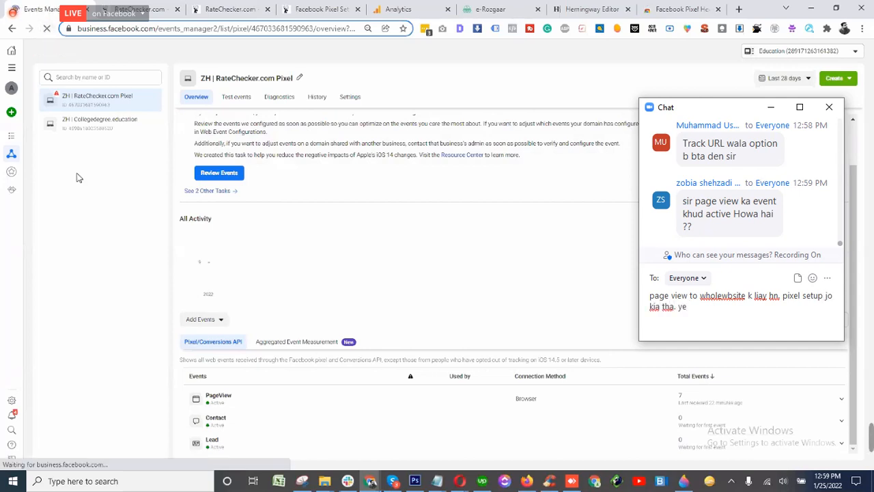
pyautogui.press('BackSpace')
pyautogui.press('BackSpace')
pyautogui.press('BackSpace')
pyautogui.write('e')
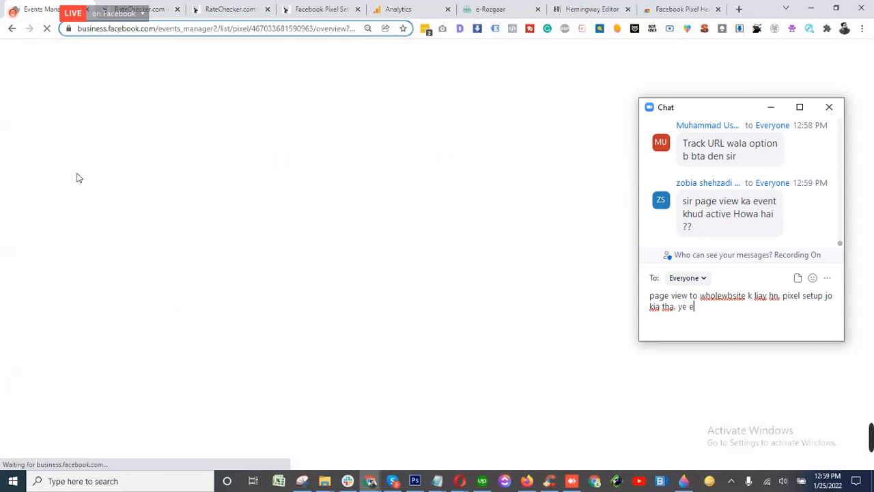
pyautogui.write('nven')
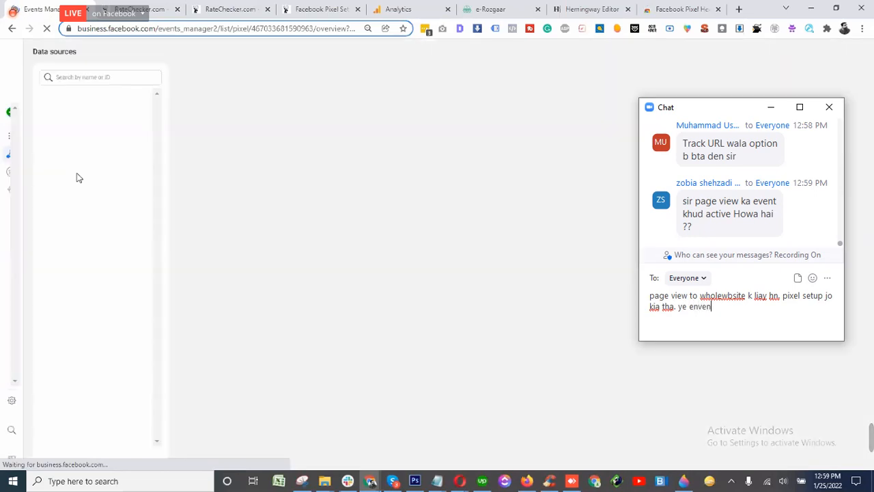
pyautogui.write('ts tha. spec')
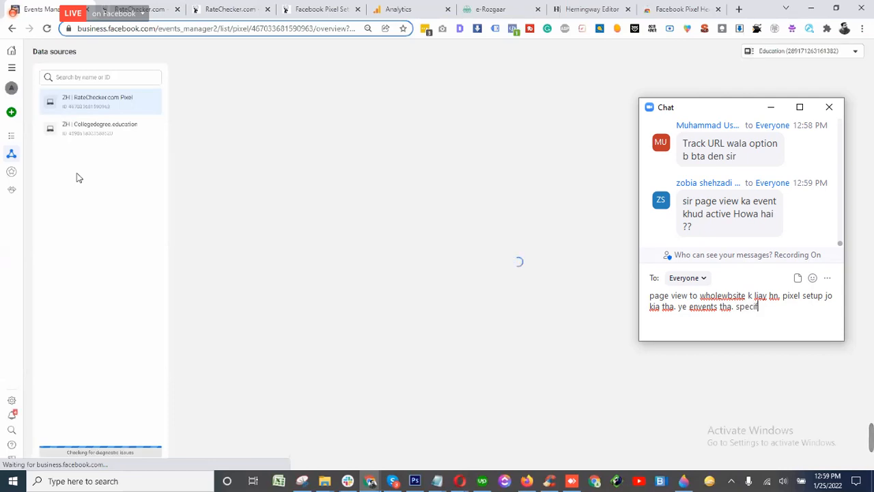
pyautogui.write('ift')
pyautogui.write('c ')
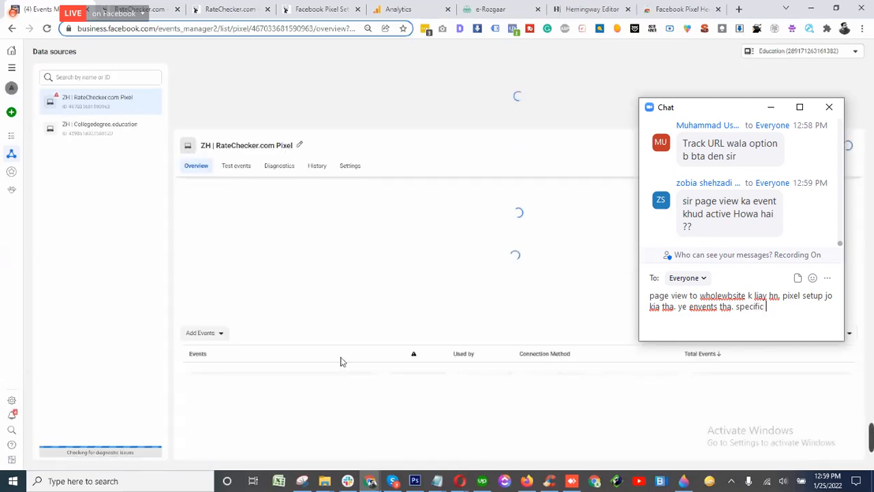
# Step: Complete the chat message with "action ko dkny k liay" and send it to everyone
pyautogui.write('ad')
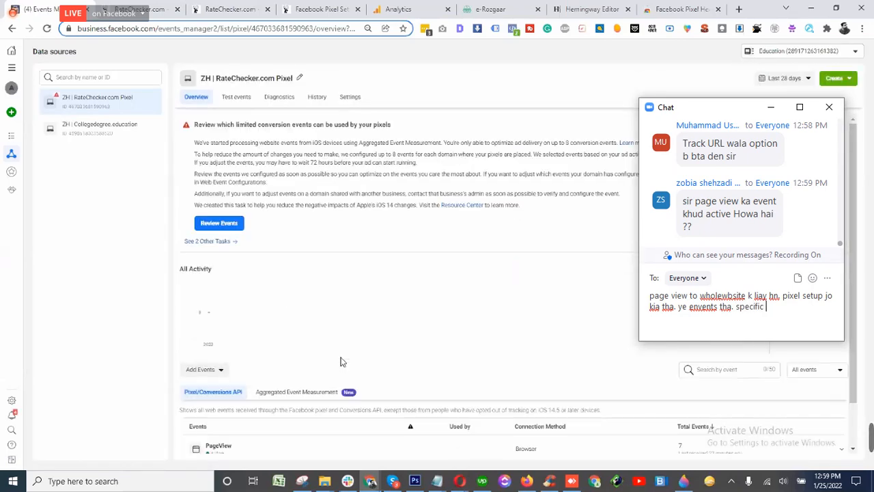
pyautogui.scroll(-1, 478, 382)
pyautogui.write('ion')
pyautogui.press('BackSpace')
pyautogui.press('BackSpace')
pyautogui.press('BackSpace')
pyautogui.write('tion ko')
pyautogui.scroll(5, 626, 417)
pyautogui.scroll(-5, 437, 274)
pyautogui.write('ma')
pyautogui.press('BackSpace')
pyautogui.press('BackSpace')
pyautogui.write('dk')
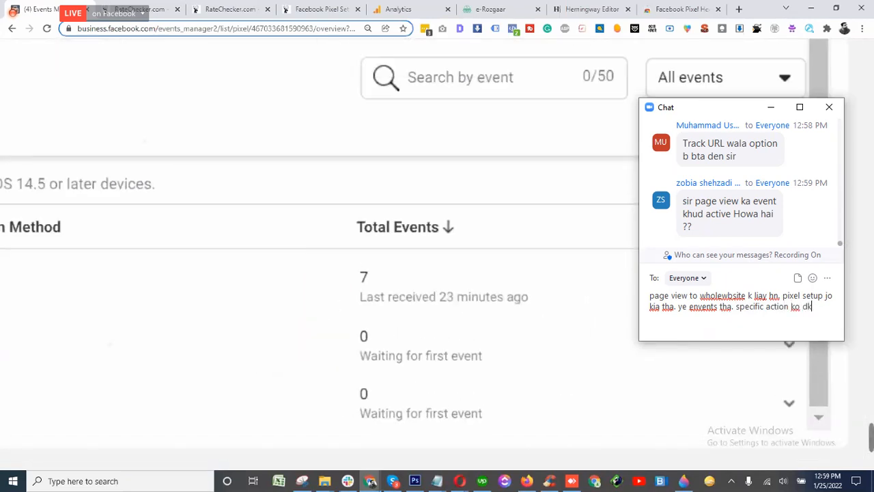
pyautogui.scroll(-3, 437, 252)
pyautogui.write('ny k liay')
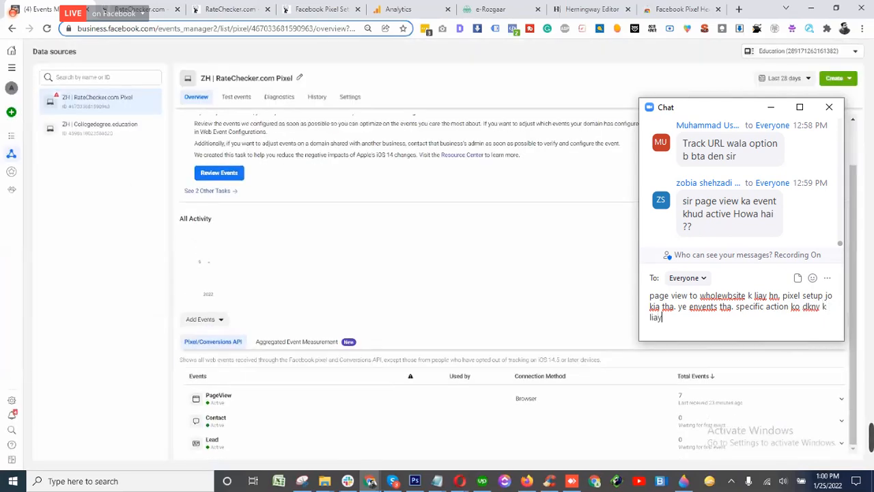
pyautogui.press('Return')
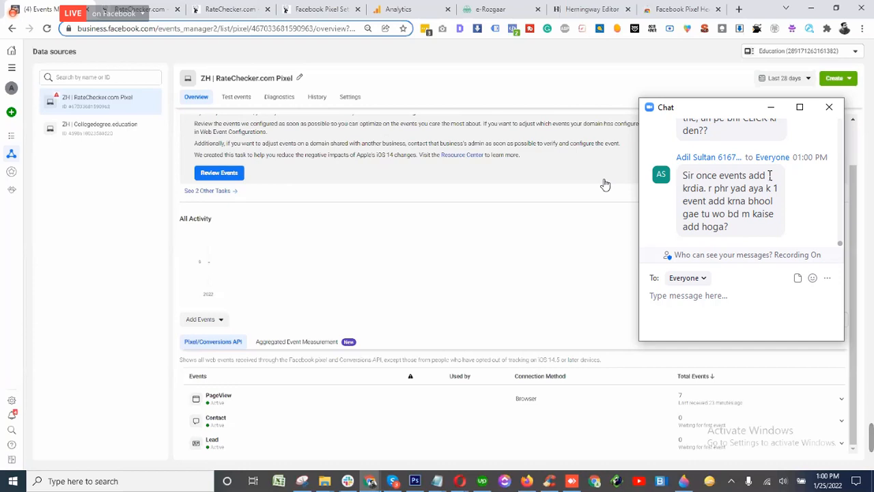
# Step: Open the pixel's event review and examine the verification status of the primary domains in Web Event Configurations
pyautogui.click(237, 179)
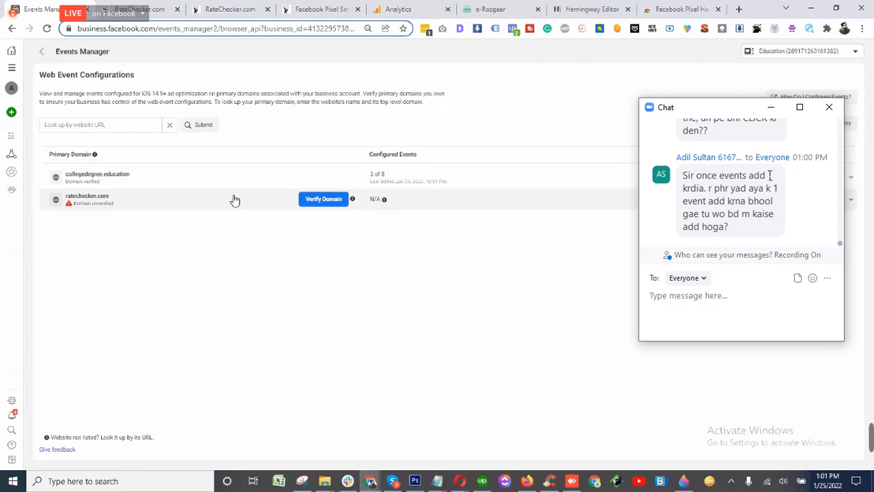
pyautogui.scroll(5, 234, 199)
pyautogui.hscroll(-2, 234, 200)
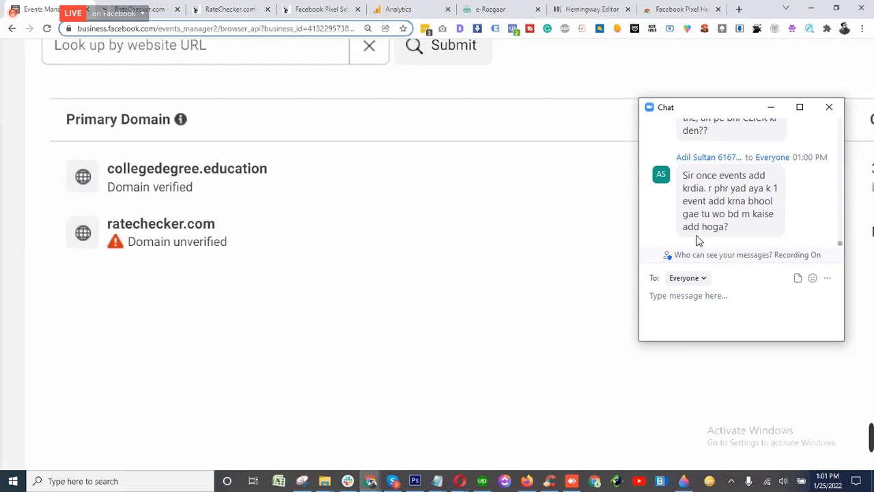
# Step: Close and reopen the Zoom meeting chat, placing its window clear of the primary domain list
pyautogui.moveTo(737, 110); pyautogui.dragTo(580, 213)
pyautogui.click(667, 218)
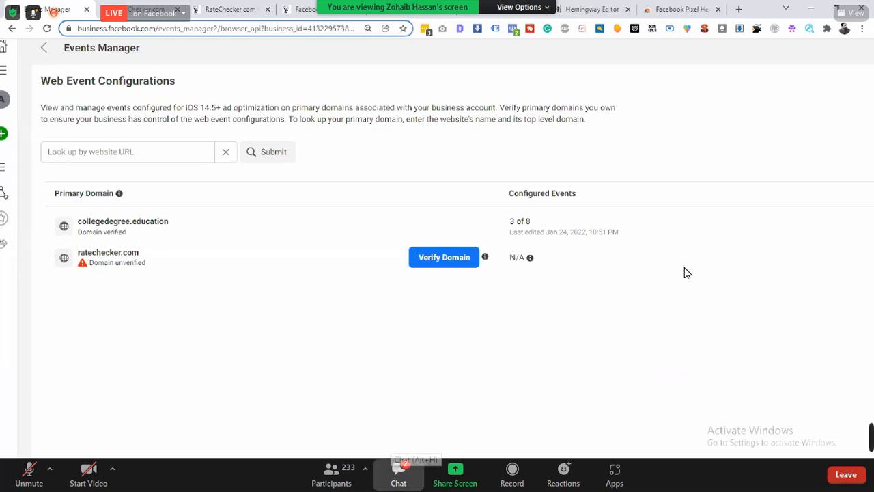
pyautogui.click(398, 470)
pyautogui.moveTo(551, 213); pyautogui.dragTo(728, 109)
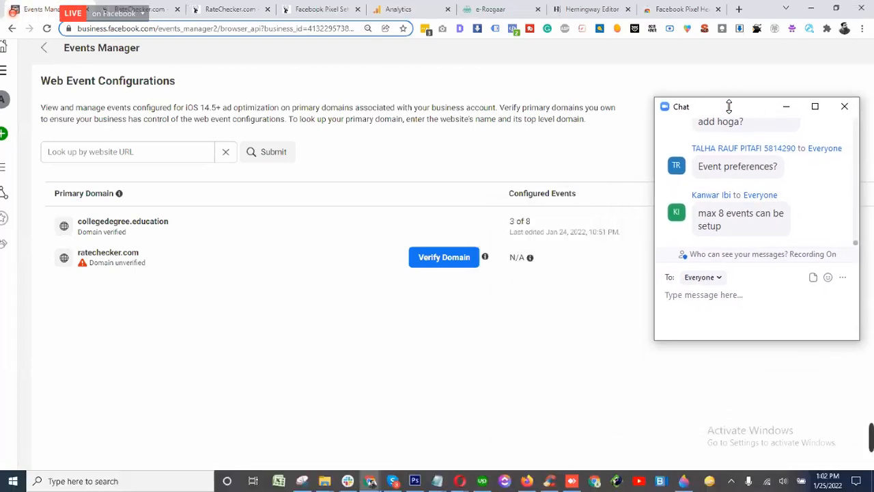
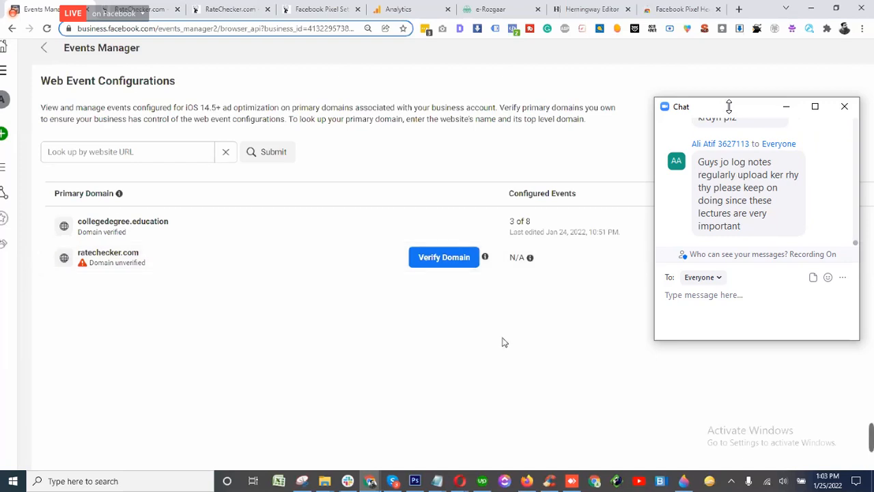
# Step: Close the meeting chat and start verification of ratechecker.com, opening the Domains page in Business settings
pyautogui.click(845, 107)
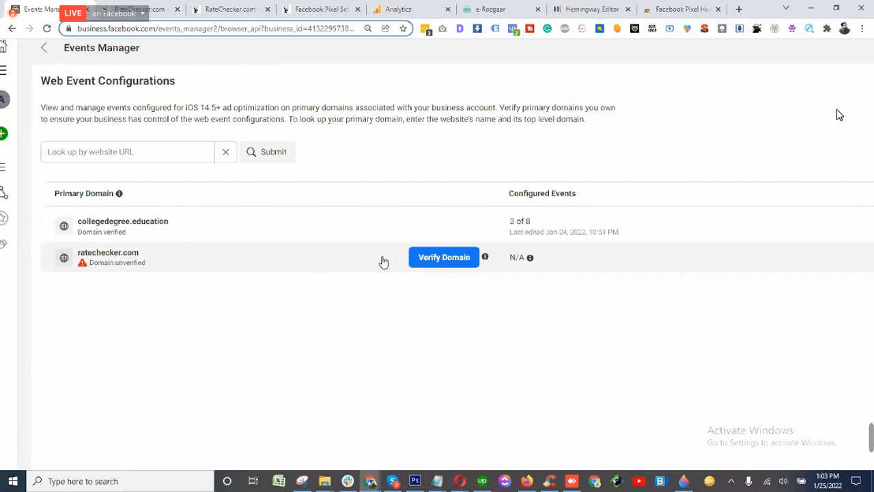
pyautogui.click(448, 267)
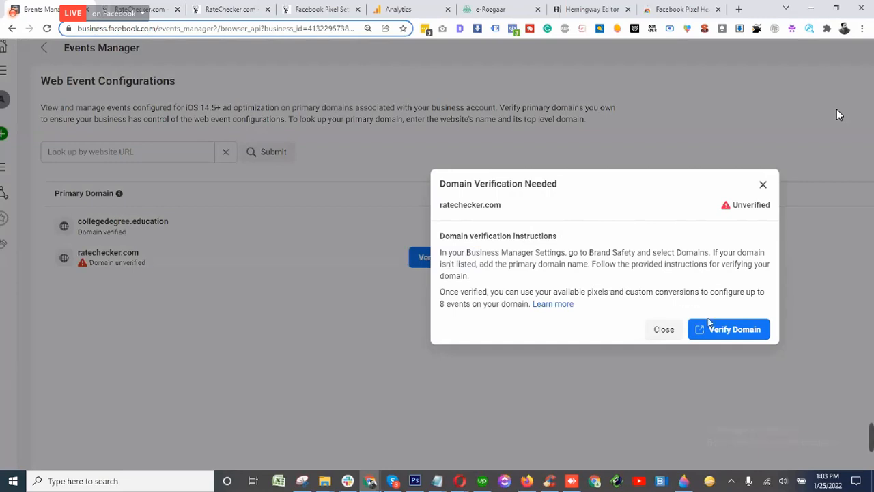
pyautogui.click(726, 334)
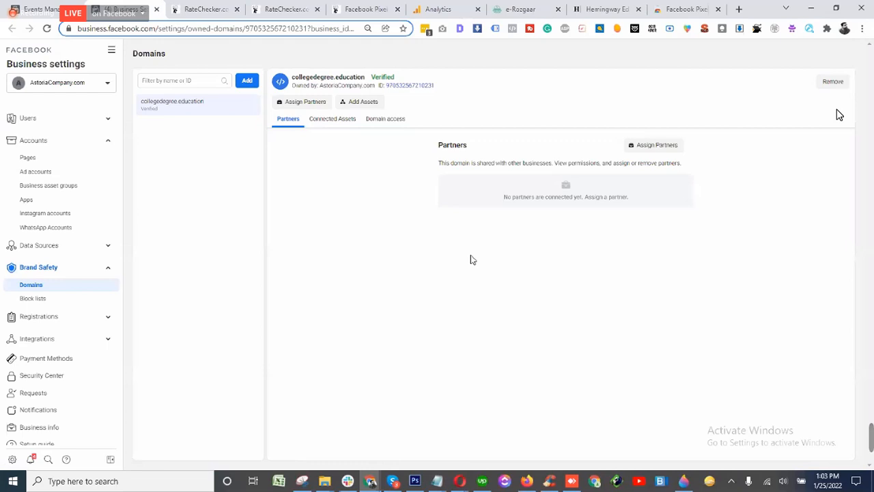
pyautogui.scroll(5, 839, 114)
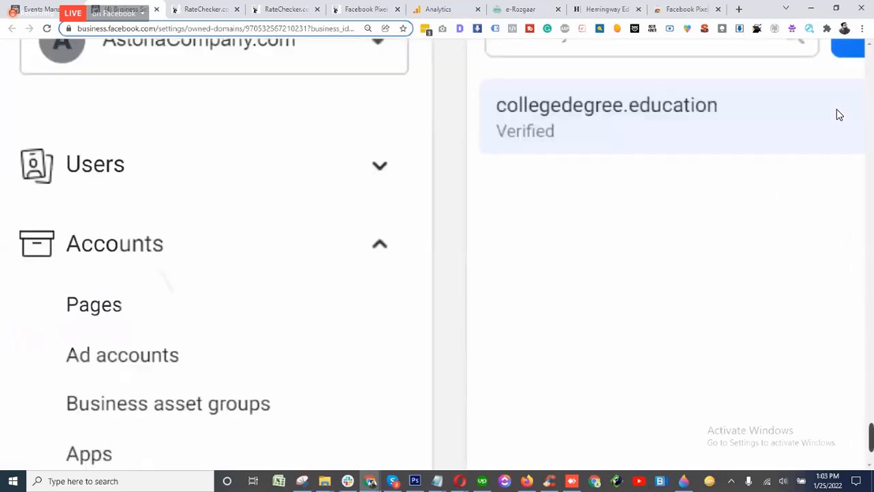
pyautogui.scroll(2, 839, 115)
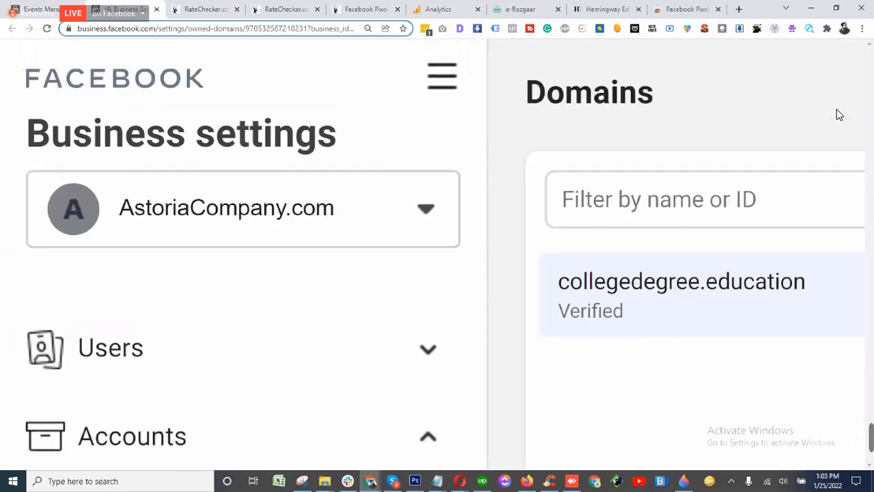
pyautogui.scroll(-5, 840, 115)
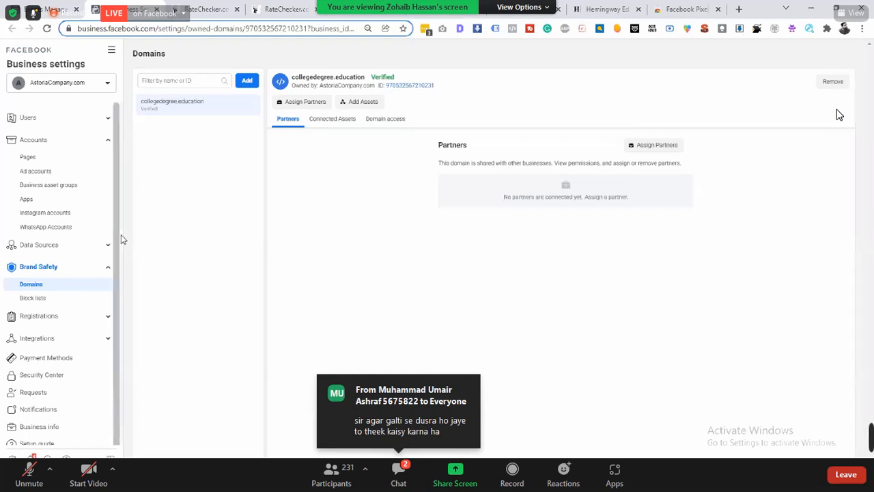
# Step: Add ratechecker.com as a new domain for the business account
pyautogui.click(247, 81)
pyautogui.click(401, 200)
pyautogui.write('rate')
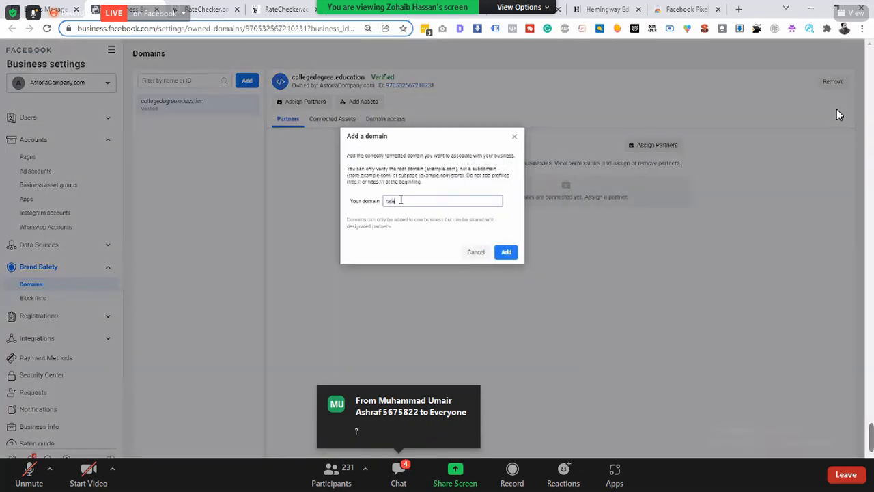
pyautogui.write('checker.com')
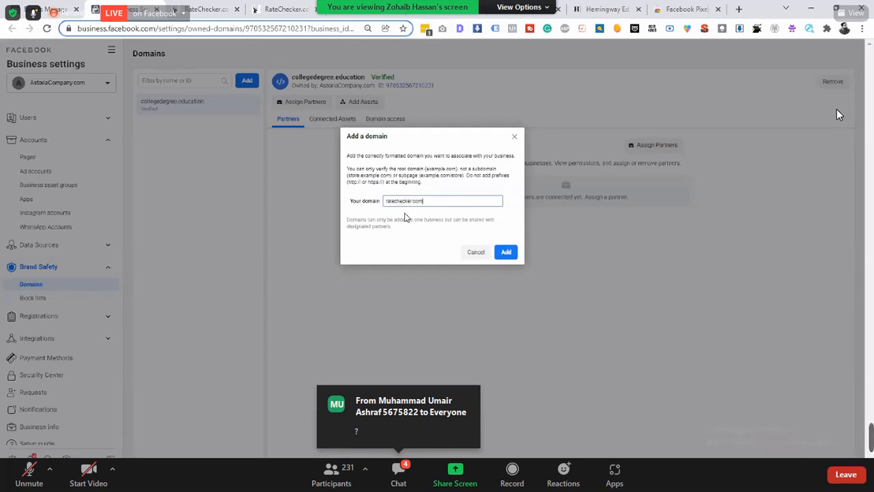
pyautogui.scroll(5, 405, 213)
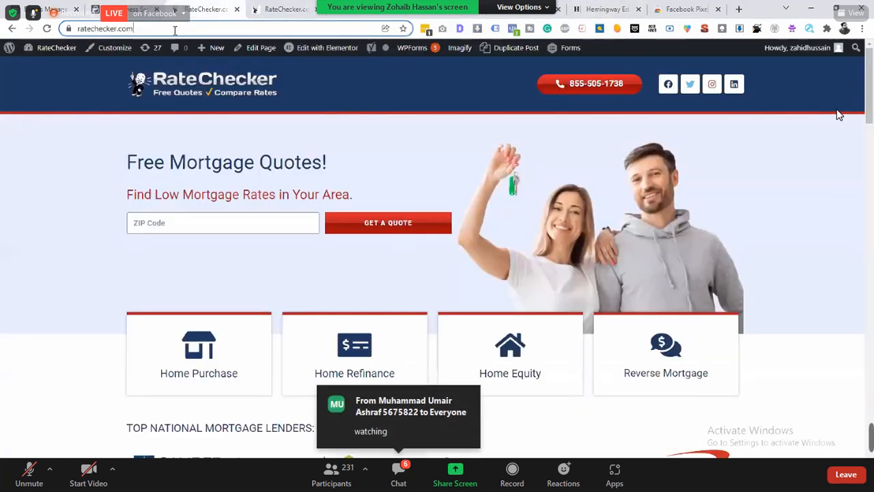
# Step: Open the RateChecker site's WordPress admin dashboard at ratechecker.com/wp-admin
pyautogui.write('/wp-admin')
pyautogui.press('Return')
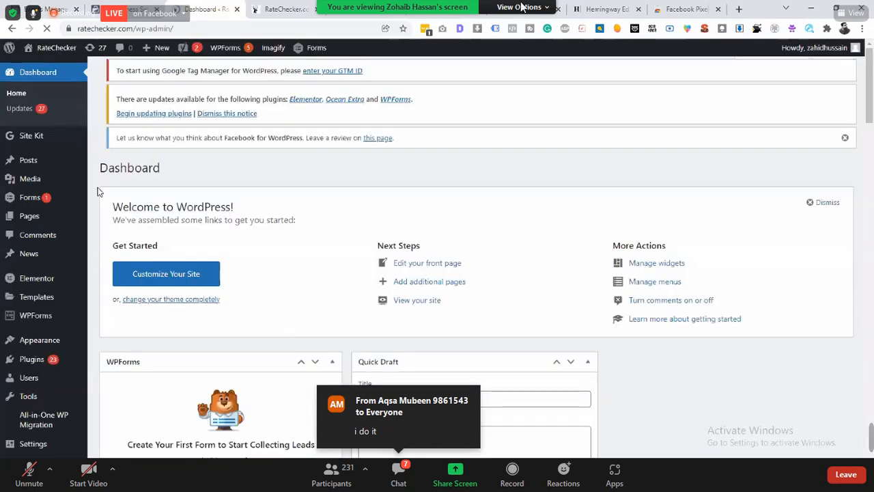
# Step: Open the Zoom meeting chat, shift it aside and read the recent messages from participants
pyautogui.click(400, 472)
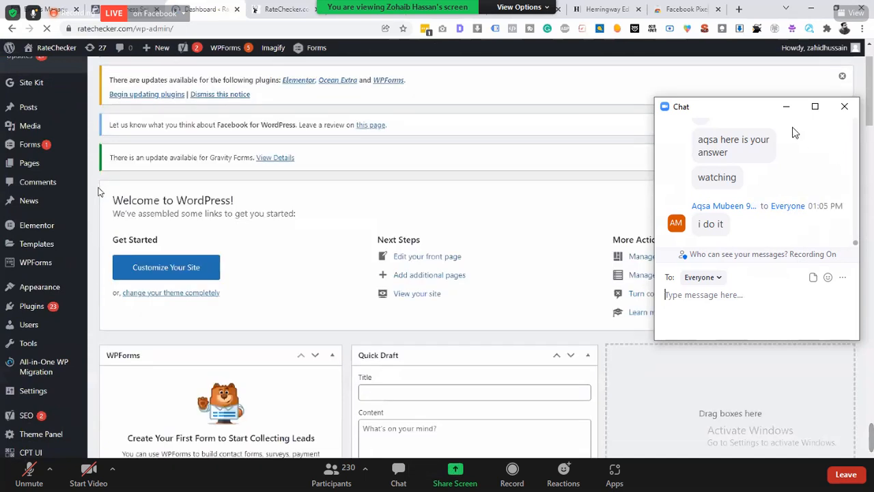
pyautogui.moveTo(738, 116); pyautogui.dragTo(767, 112)
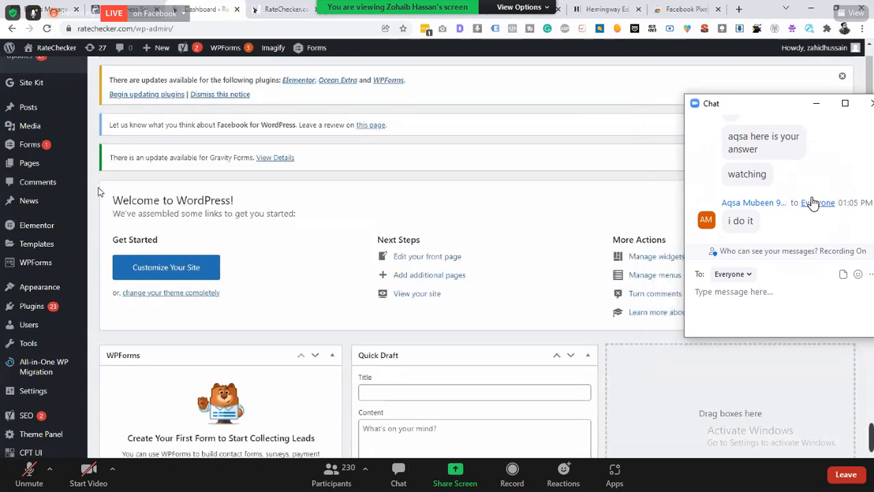
pyautogui.scroll(5, 813, 202)
pyautogui.scroll(1, 818, 180)
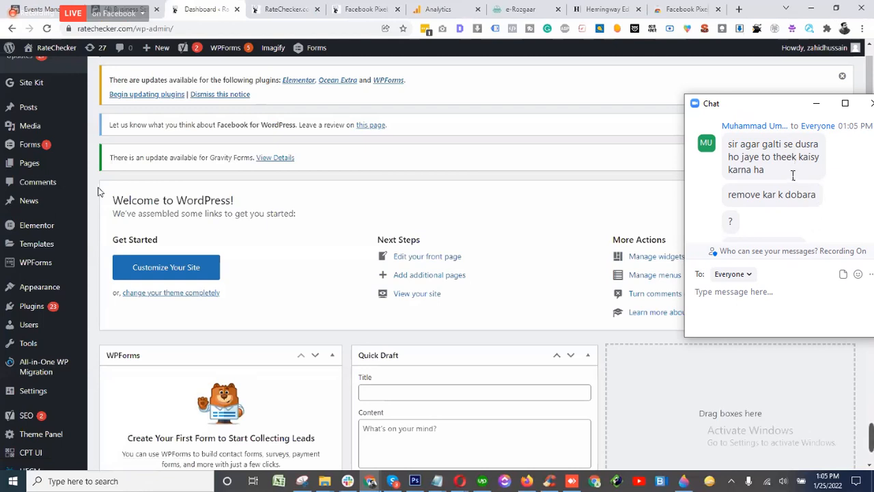
pyautogui.scroll(-4, 793, 175)
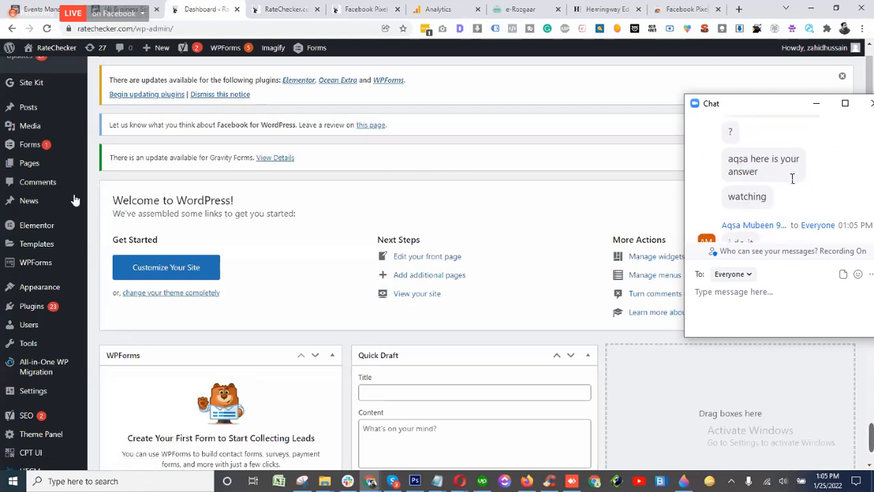
pyautogui.scroll(-1, 792, 178)
pyautogui.click(785, 323)
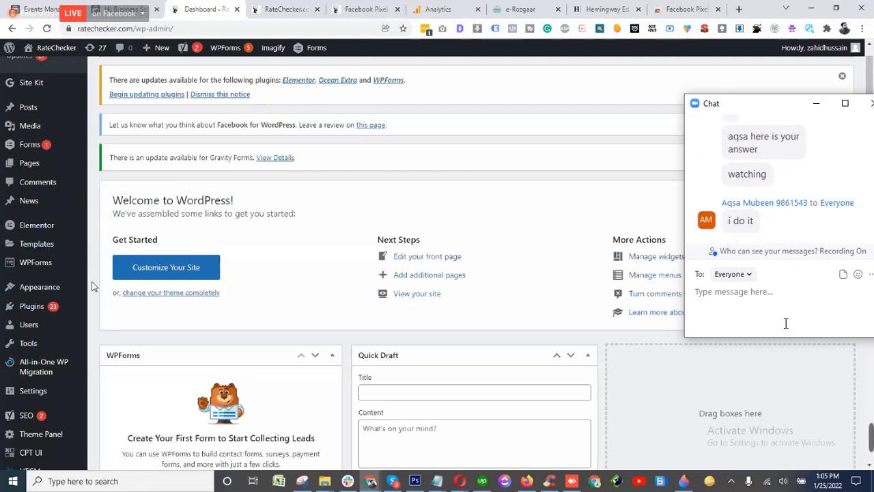
# Step: Open the WordPress Theme Editor for the OceanWP theme and close the chat covering the theme file list
pyautogui.scroll(-3, 93, 286)
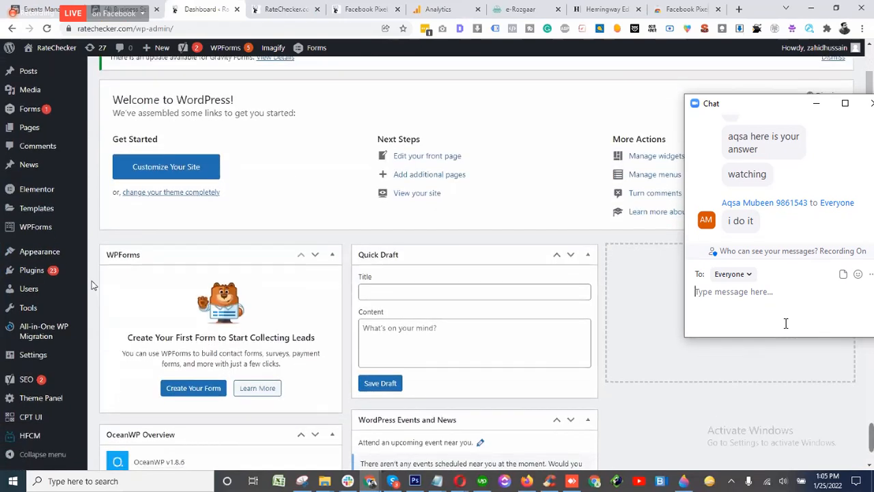
pyautogui.moveTo(81, 259)
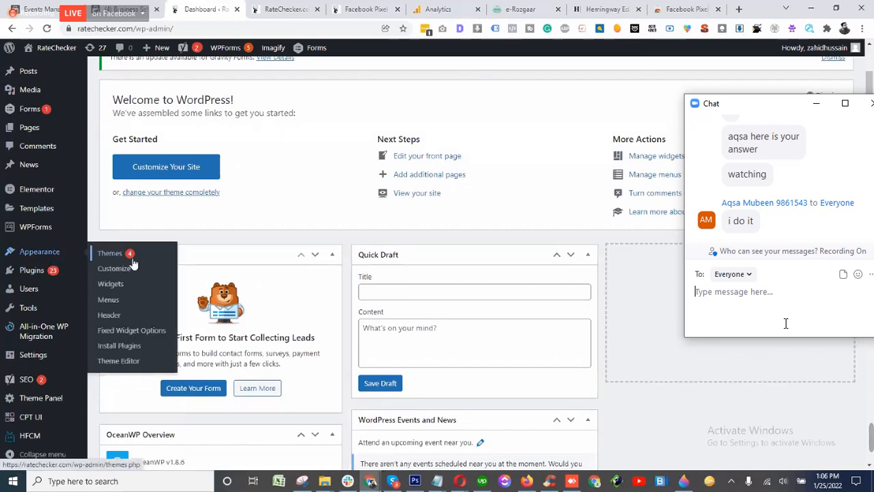
pyautogui.click(125, 365)
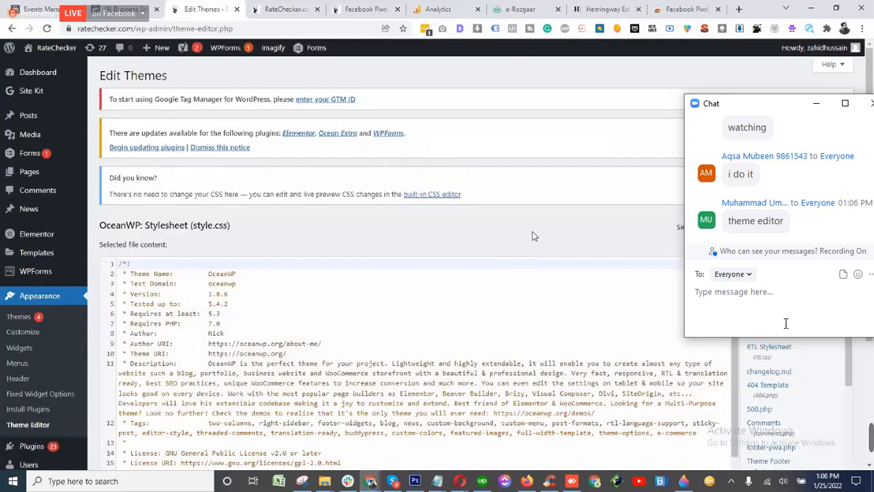
pyautogui.scroll(-2, 576, 167)
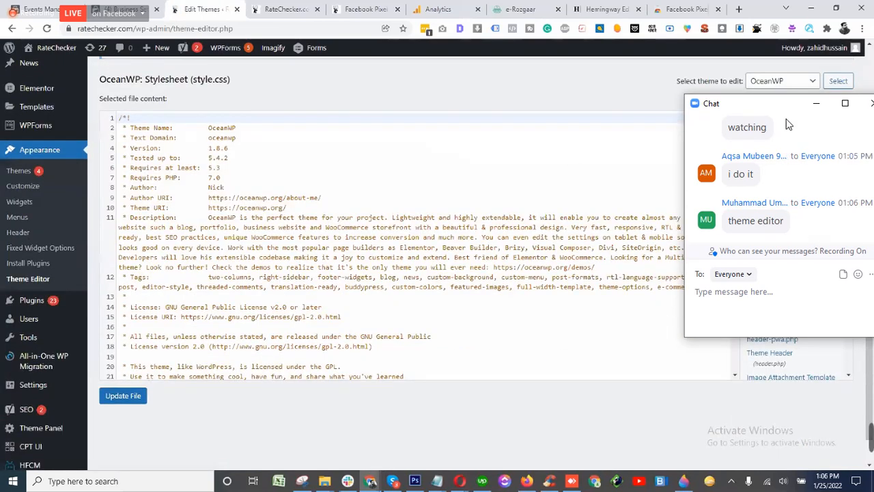
pyautogui.moveTo(786, 104); pyautogui.dragTo(711, 95)
pyautogui.click(789, 98)
# Step: Find header.php among the OceanWP theme files and open the Theme Header file to examine its head section
pyautogui.scroll(-3, 808, 266)
pyautogui.scroll(-3, 809, 266)
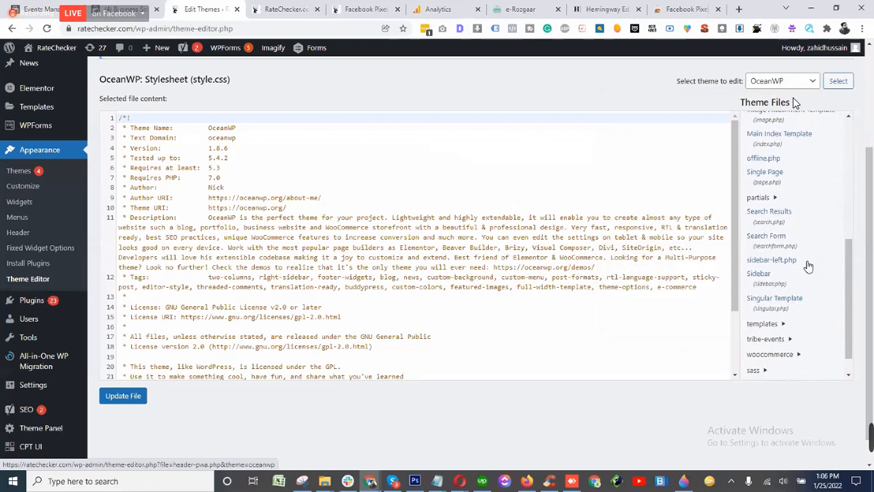
pyautogui.scroll(10, 809, 266)
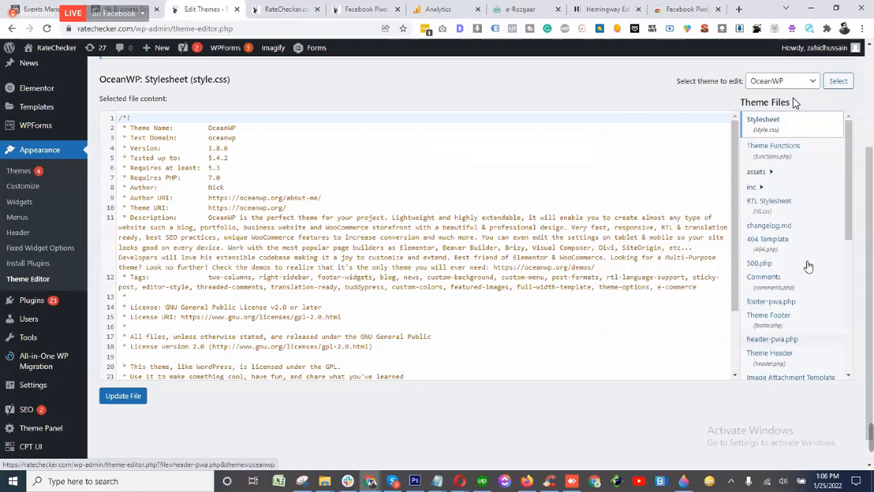
pyautogui.hotkey('ctrl', 'f')
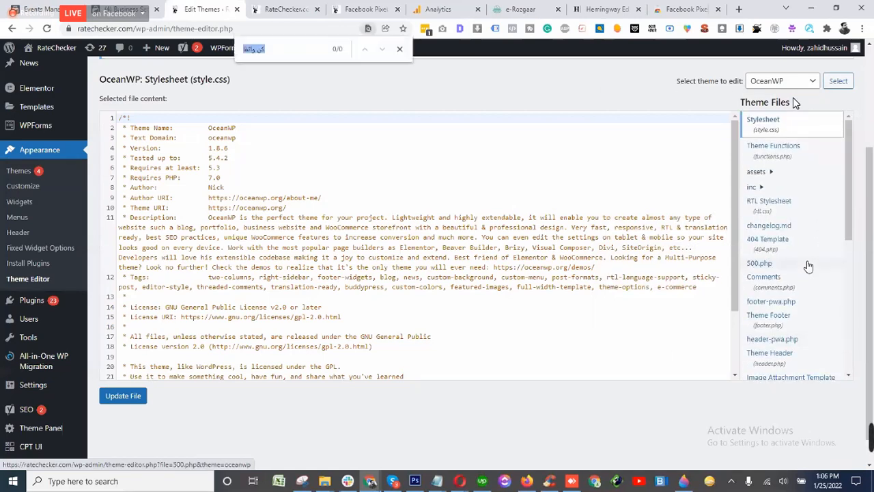
pyautogui.write('header.php')
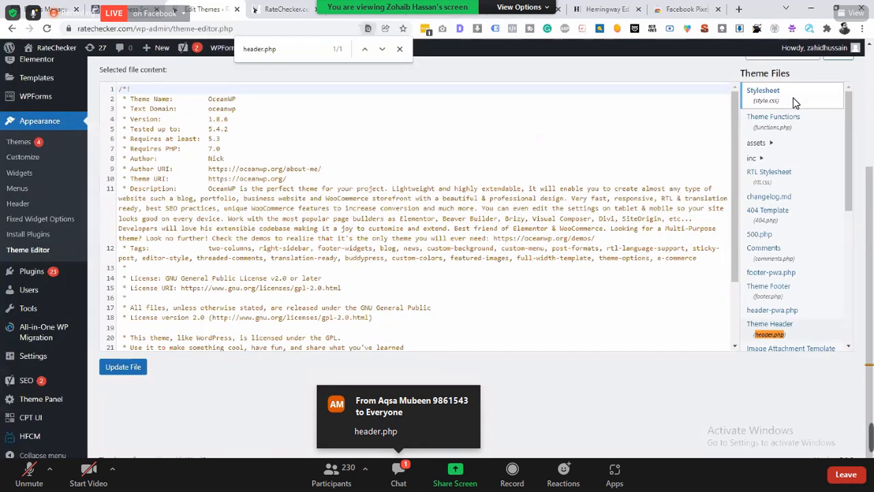
pyautogui.click(782, 327)
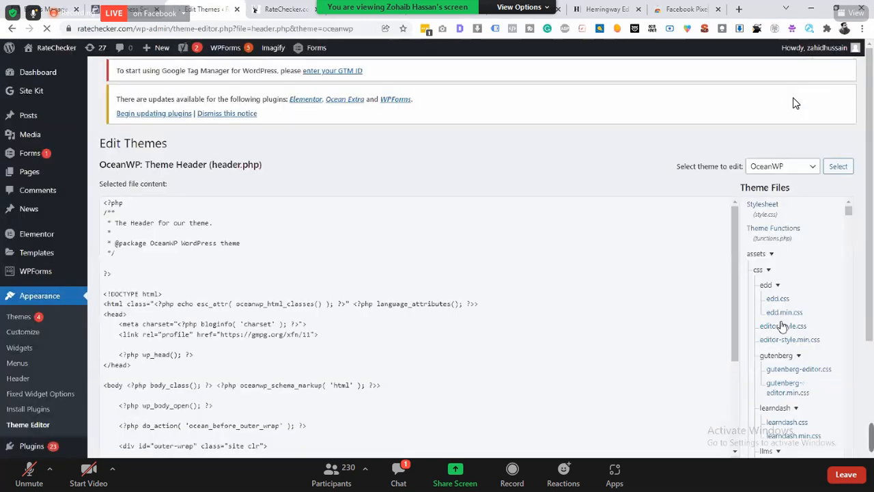
pyautogui.scroll(-3, 313, 124)
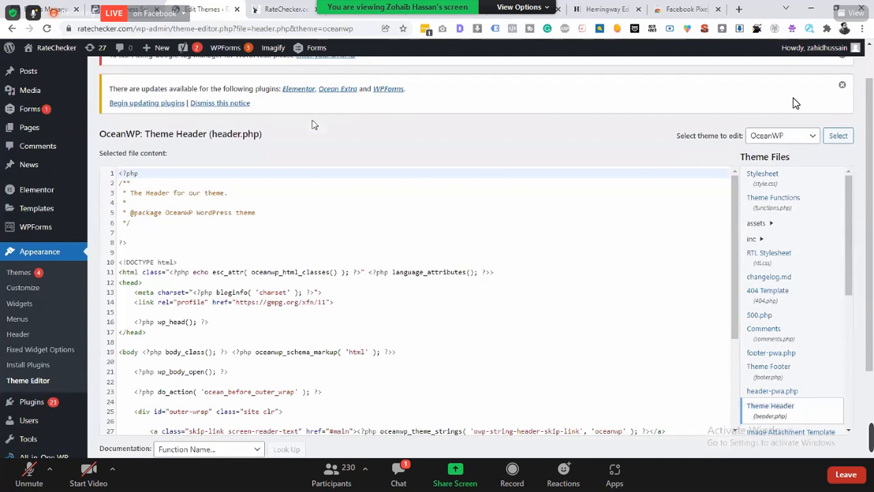
pyautogui.scroll(5, 796, 103)
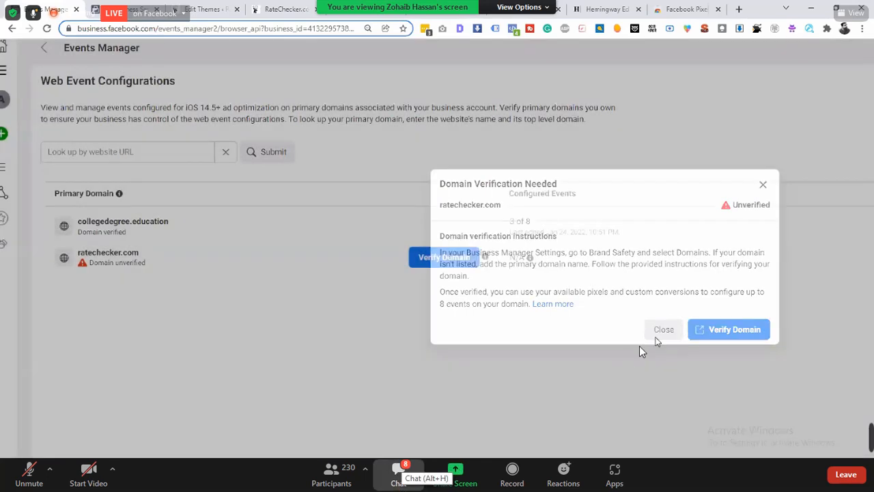
# Step: Reopen the Zoom meeting chat over Web Event Configurations, read the latest messages and close it
pyautogui.click(398, 471)
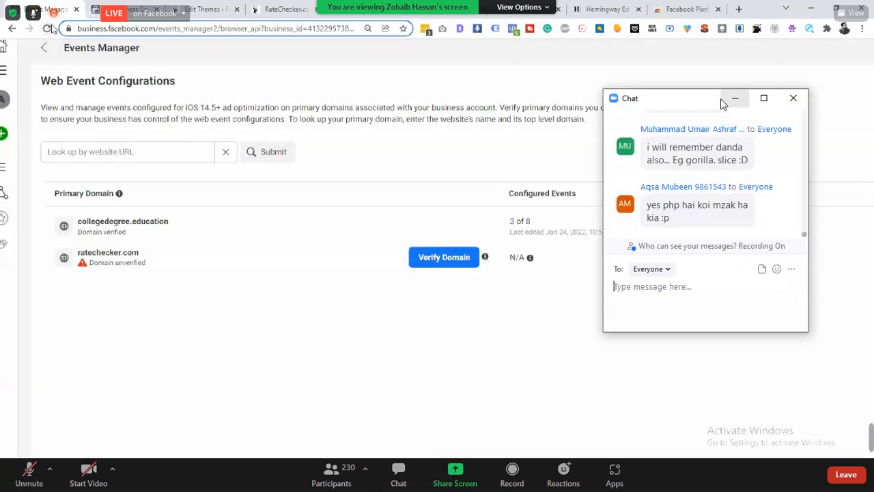
pyautogui.moveTo(724, 103); pyautogui.dragTo(797, 95)
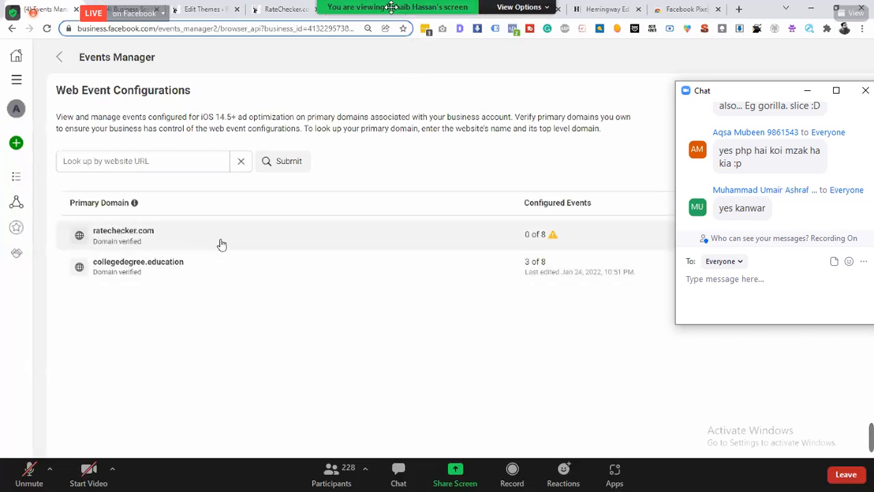
pyautogui.moveTo(752, 92); pyautogui.dragTo(551, 116)
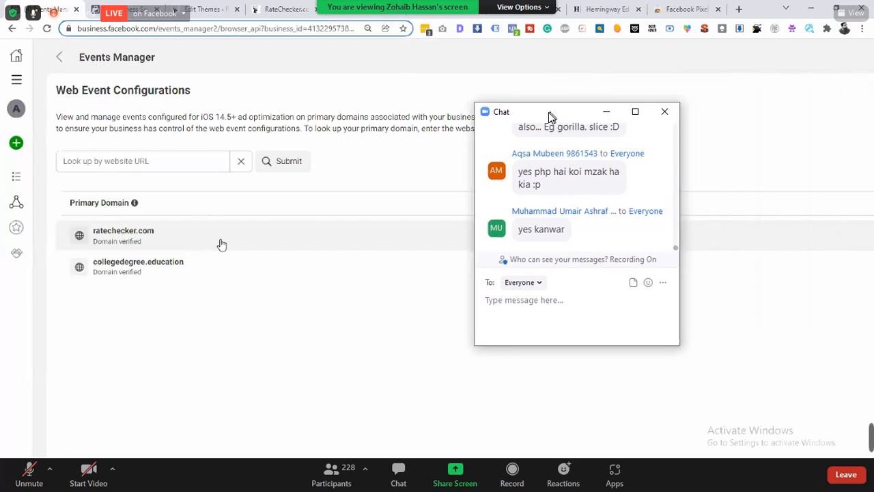
pyautogui.click(661, 114)
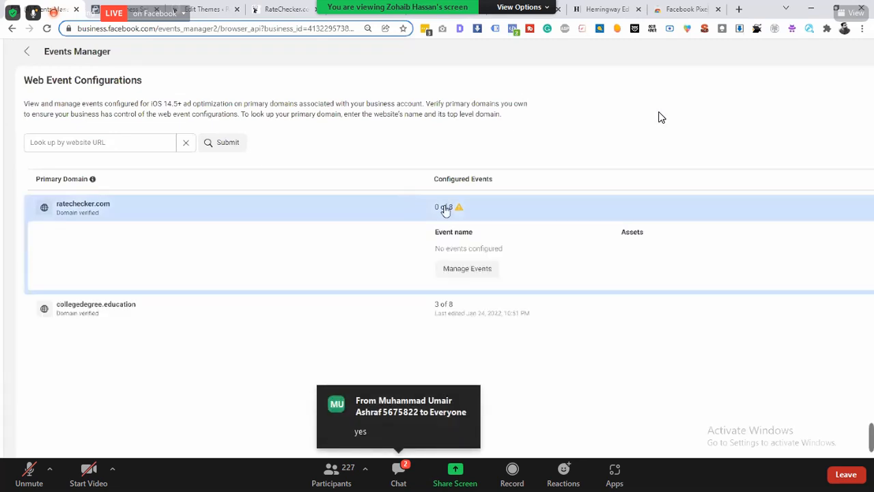
# Step: Open ratechecker.com's web event configuration for editing, accepting the notice about event changes
pyautogui.click(485, 270)
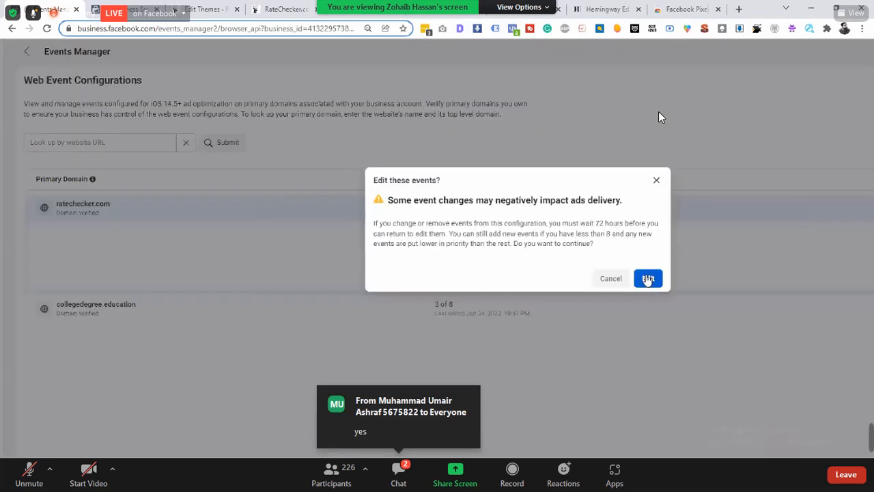
pyautogui.click(649, 278)
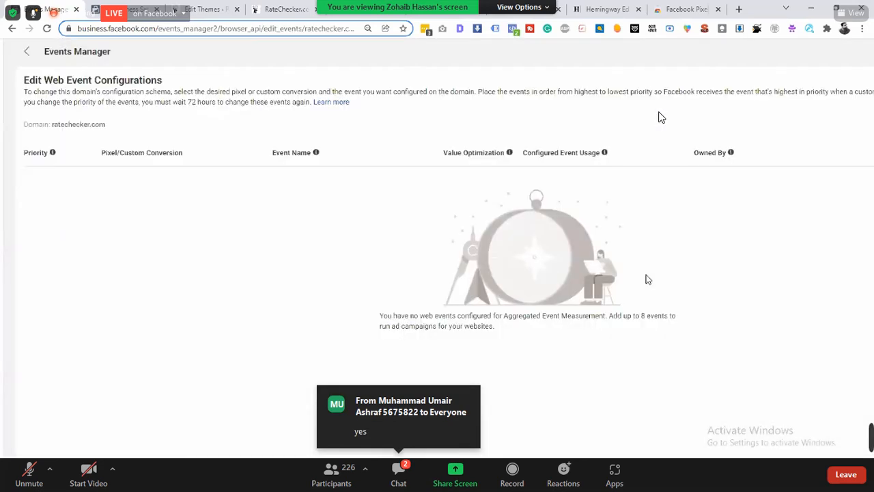
pyautogui.hscroll(1, 648, 280)
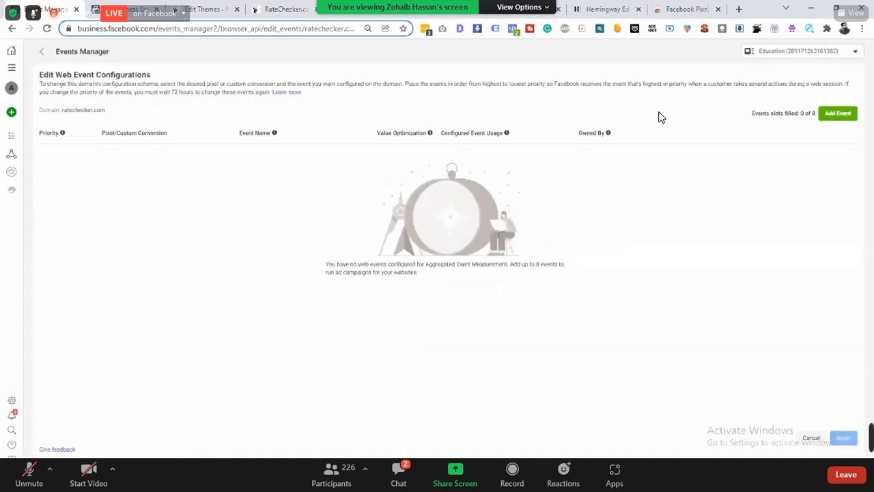
pyautogui.scroll(5, 661, 118)
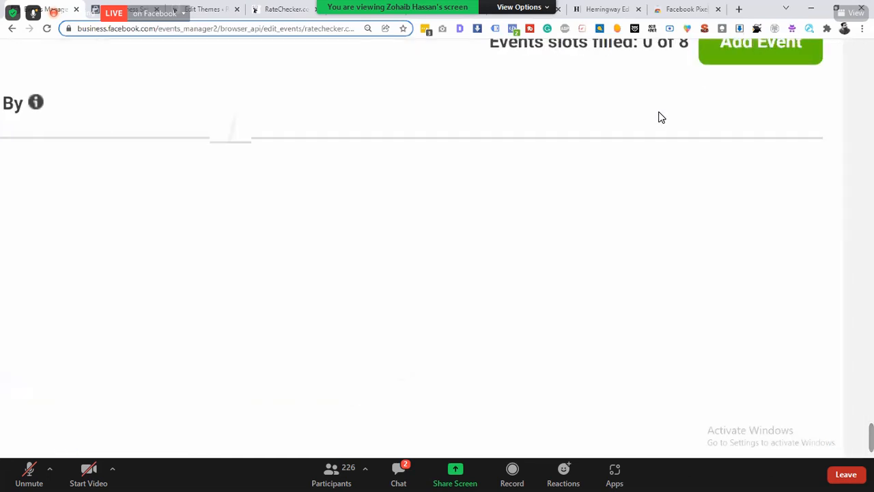
# Step: Add a first event row to ratechecker.com's web event configuration
pyautogui.scroll(2, 661, 118)
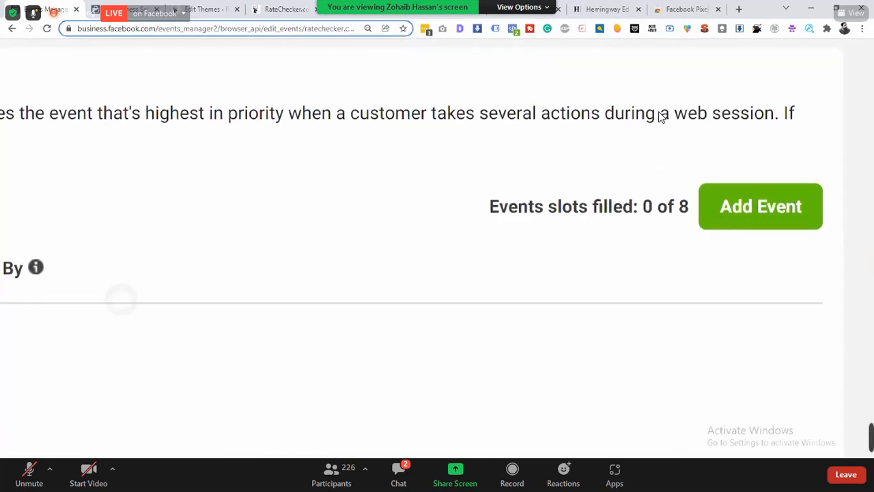
pyautogui.scroll(-6, 661, 118)
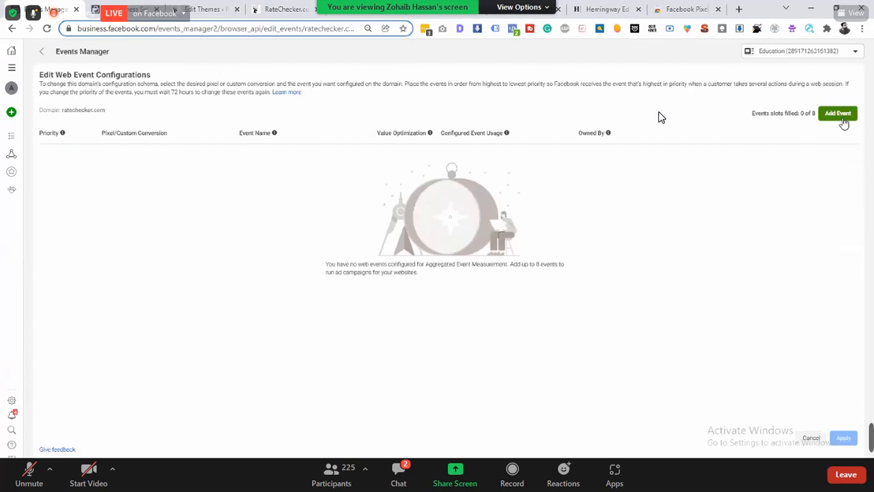
pyautogui.click(843, 116)
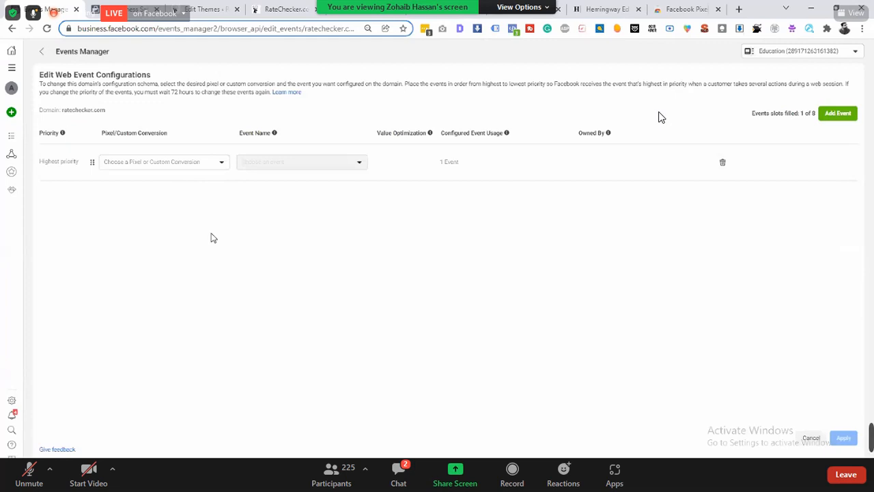
# Step: Assign the ZH | RateChecker.com Pixel to the highest-priority event row
pyautogui.scroll(5, 662, 118)
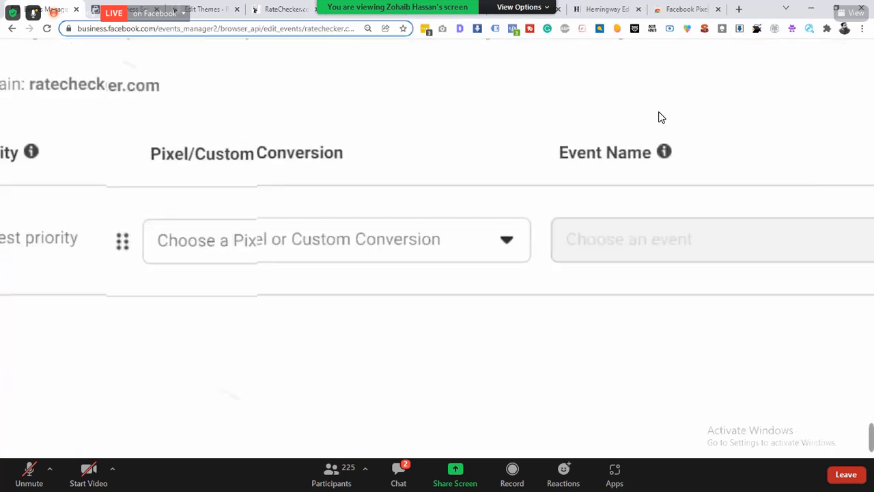
pyautogui.scroll(-5, 661, 118)
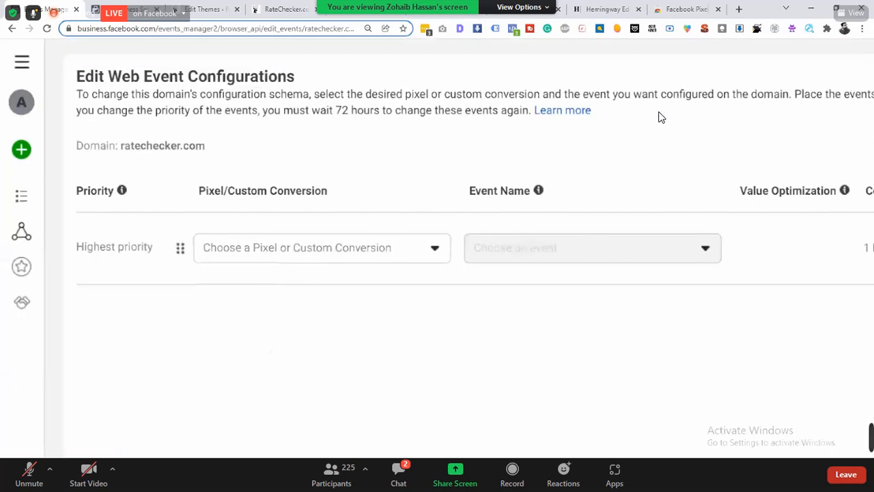
pyautogui.scroll(-2, 661, 117)
pyautogui.scroll(1, 661, 117)
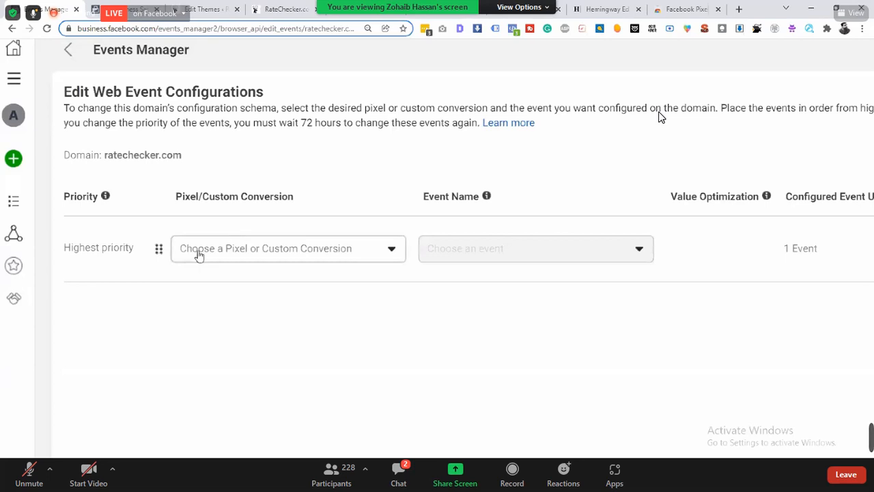
pyautogui.click(200, 254)
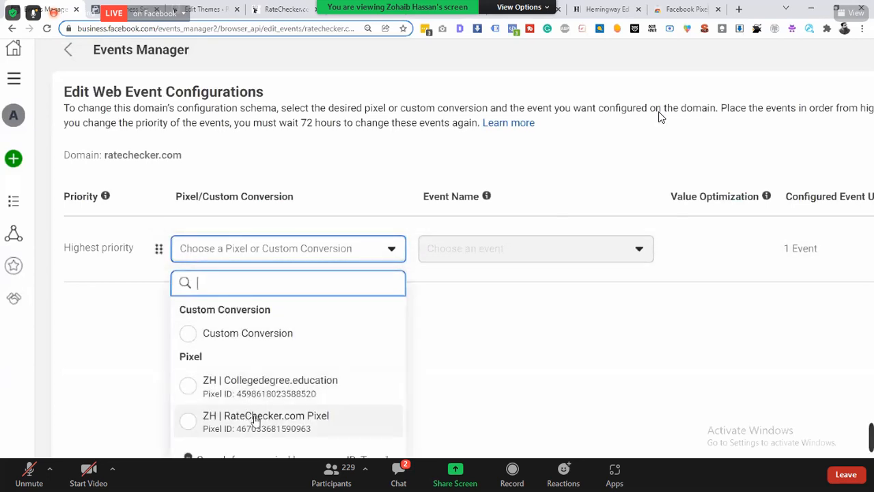
pyautogui.click(353, 428)
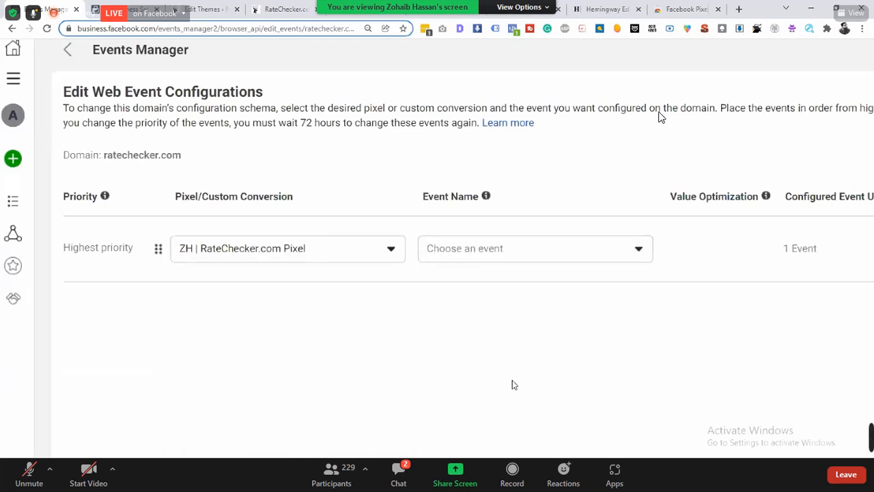
# Step: Open the list of event names for the highest-priority row and look through the available events
pyautogui.hscroll(3, 506, 355)
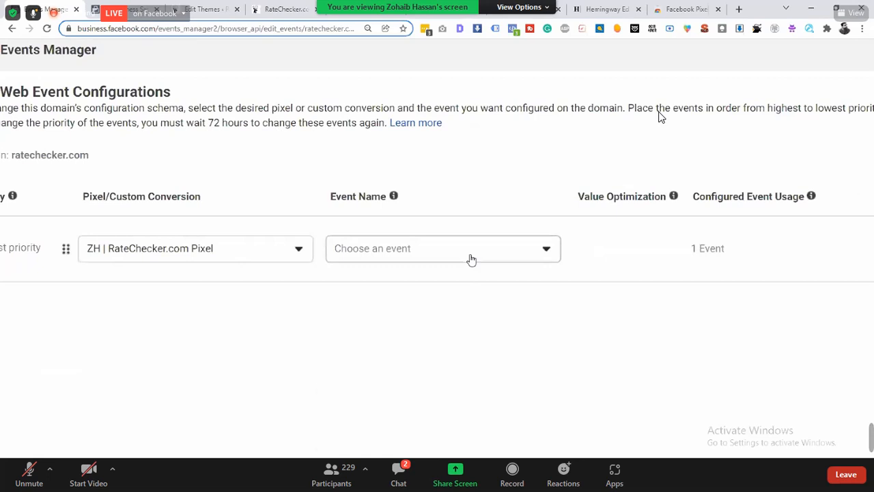
pyautogui.click(471, 261)
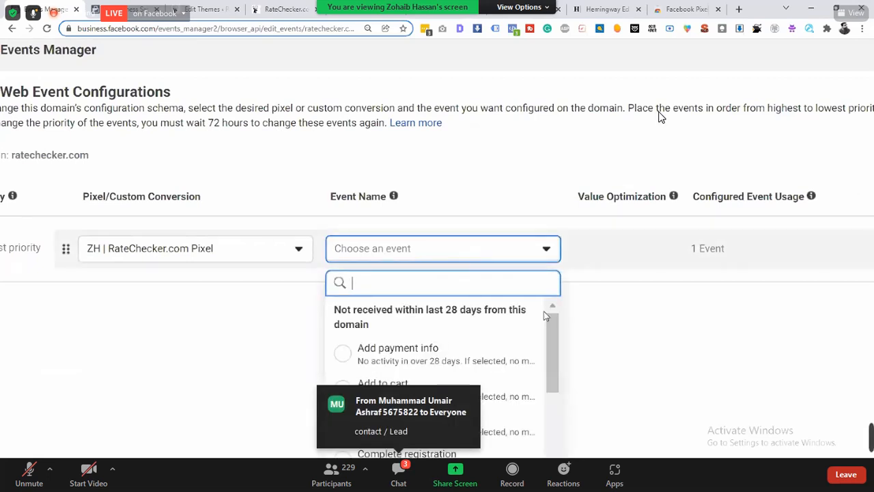
pyautogui.scroll(-2, 545, 312)
pyautogui.scroll(2, 545, 313)
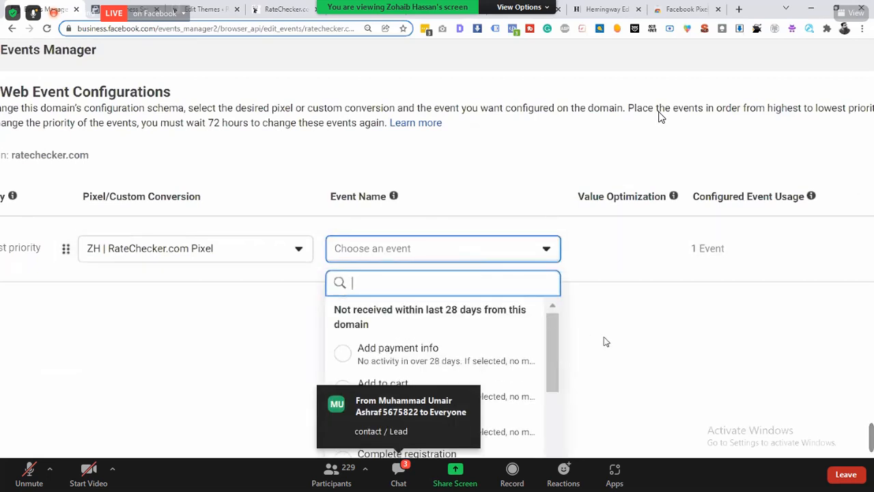
# Step: Open the Zoom meeting chat and place its window clear of the event configuration rows
pyautogui.click(402, 470)
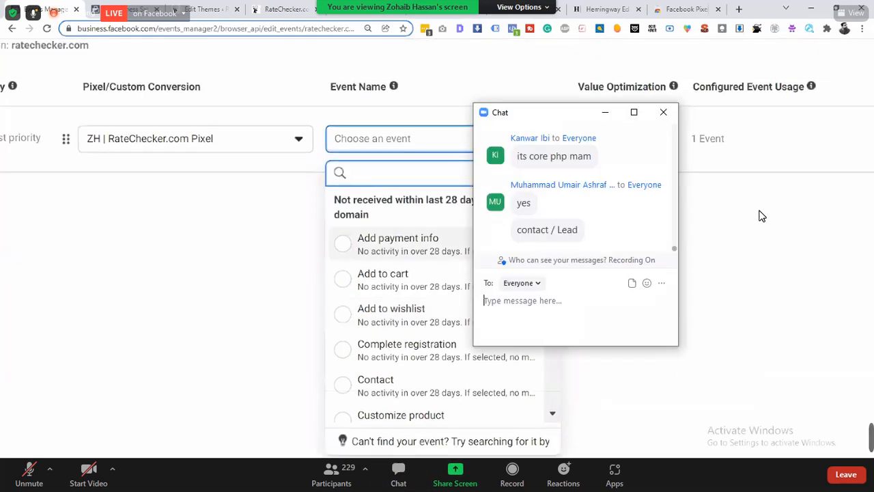
pyautogui.moveTo(544, 118); pyautogui.dragTo(720, 98)
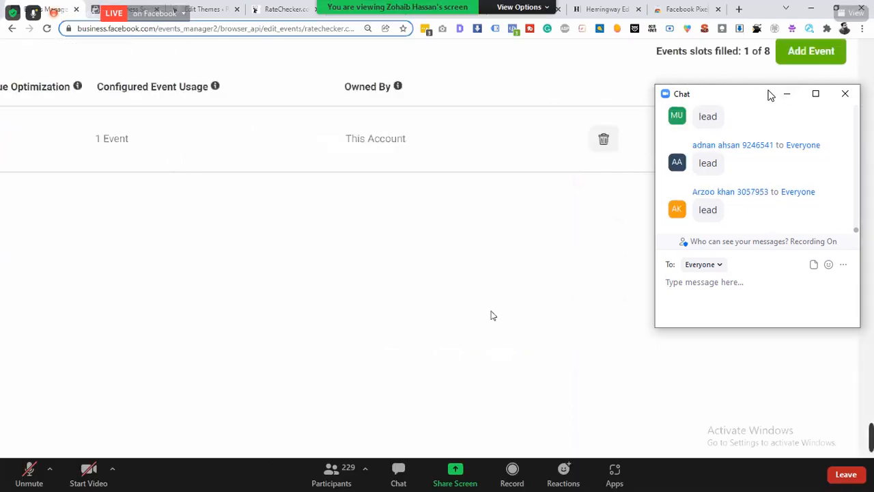
pyautogui.moveTo(747, 101); pyautogui.dragTo(754, 226)
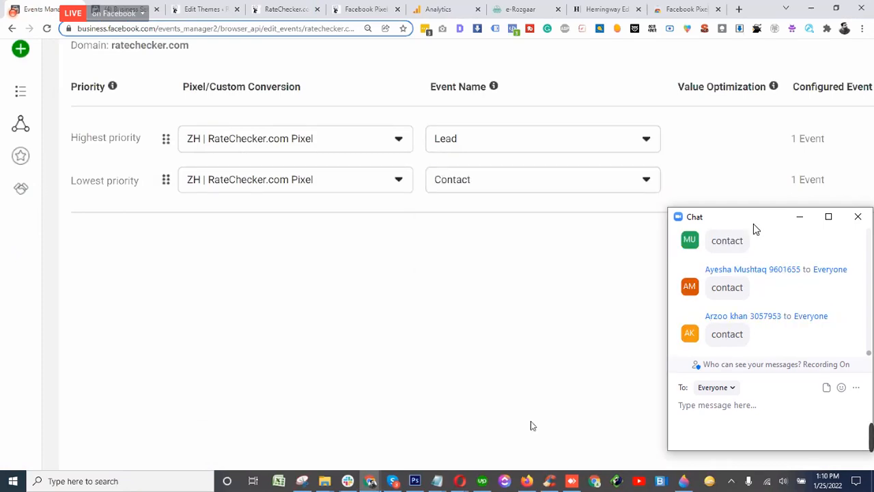
pyautogui.write('b')
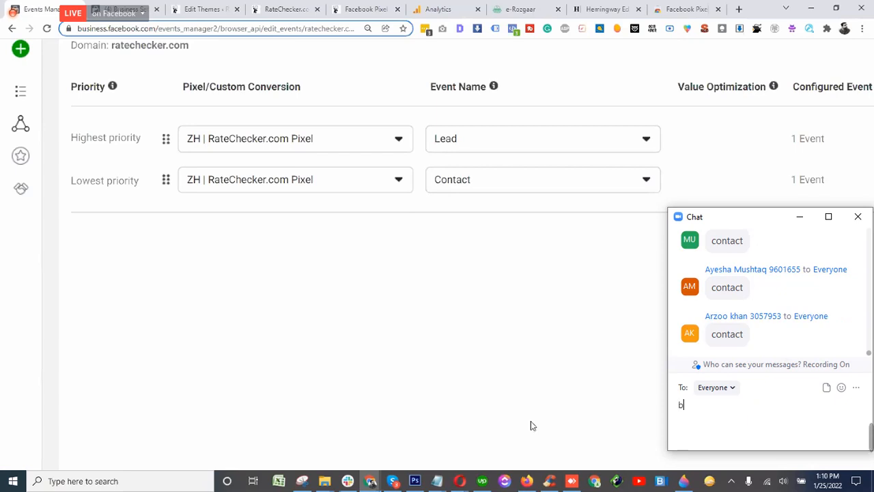
pyautogui.write('hot')
pyautogui.press('BackSpace')
pyautogui.press('BackSpace')
pyautogui.press('BackSpace')
pyautogui.press('BackSpace')
pyautogui.press('BackSpace')
# Step: Send the chat message "very interesting lecture" to everyone in the meeting
pyautogui.write('very intees')
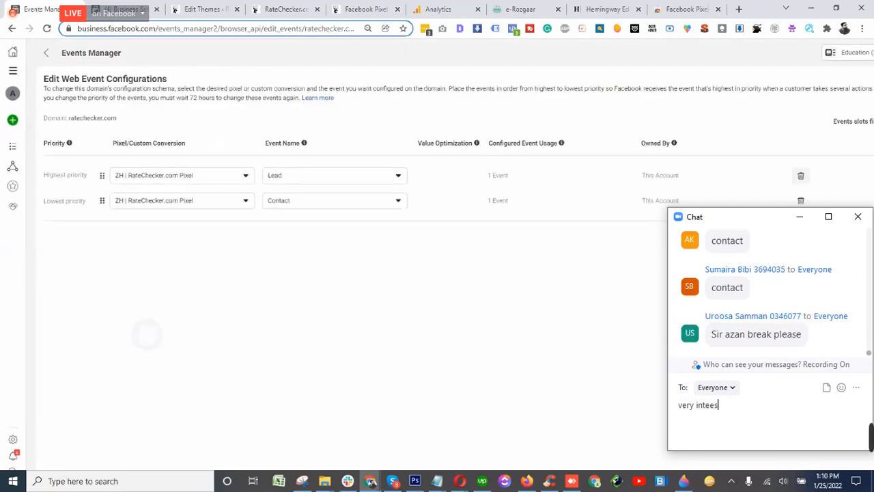
pyautogui.press('BackSpace')
pyautogui.press('BackSpace')
pyautogui.write('rting')
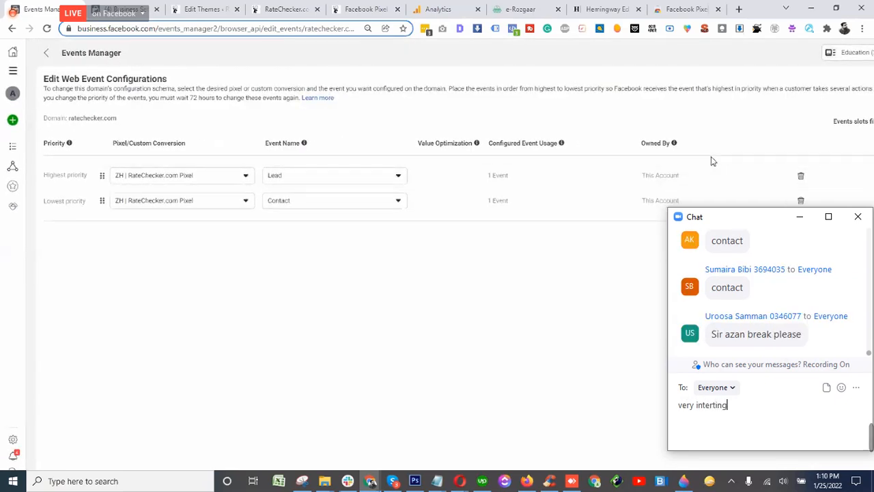
pyautogui.press('BackSpace')
pyautogui.press('BackSpace')
pyautogui.press('BackSpace')
pyautogui.press('BackSpace')
pyautogui.write('is')
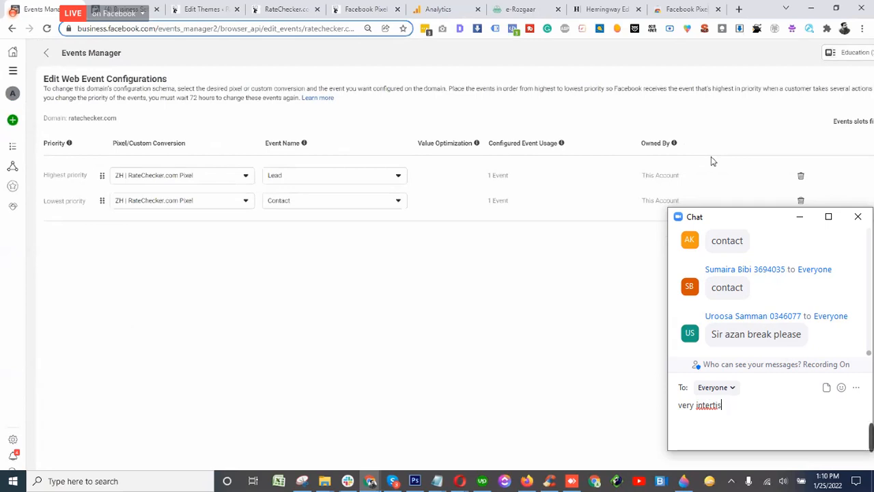
pyautogui.press('BackSpace')
pyautogui.press('BackSpace')
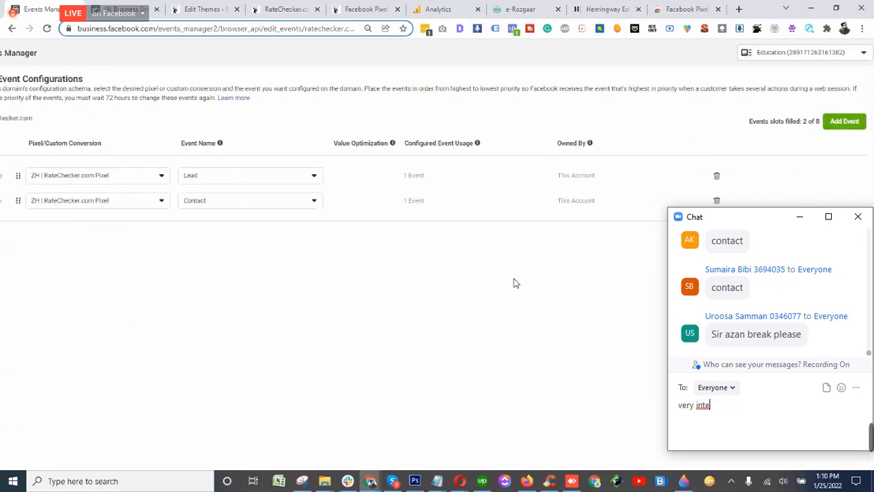
pyautogui.press('BackSpace')
pyautogui.write('esting ')
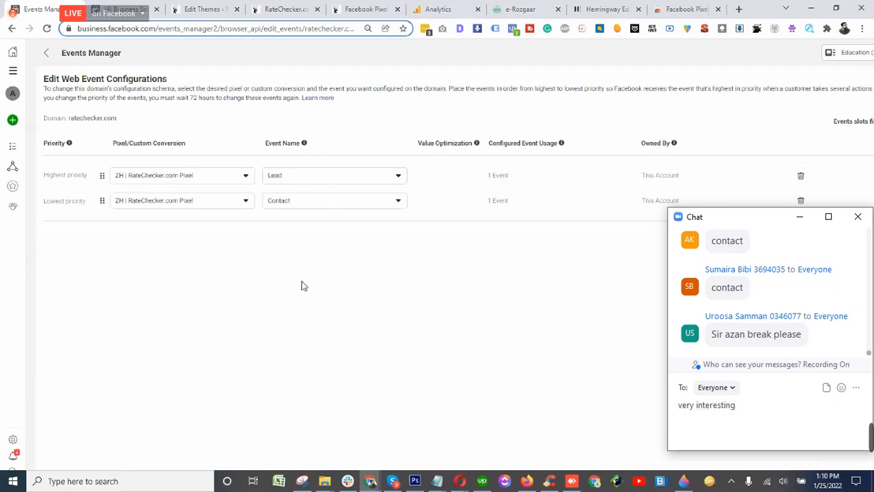
pyautogui.write('lecture')
pyautogui.press('Return')
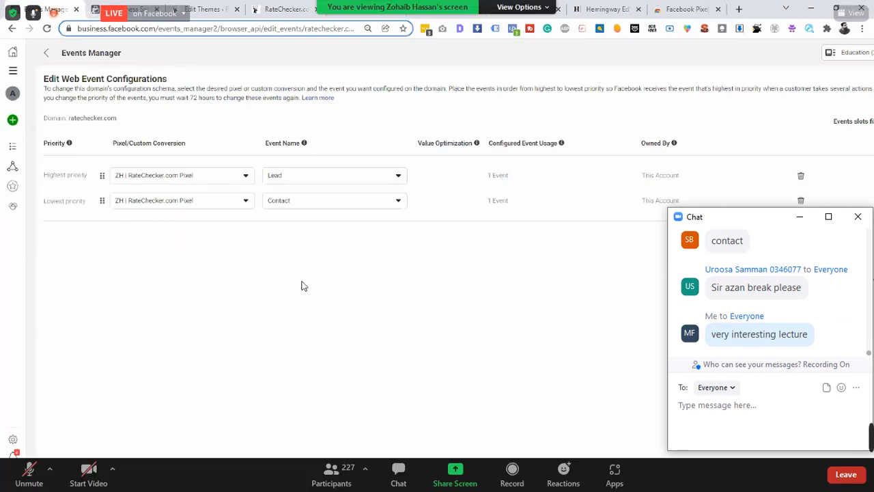
# Step: Apply and confirm ratechecker.com's event configuration with Lead as highest priority and Contact as lowest priority
pyautogui.moveTo(713, 225); pyautogui.dragTo(658, 259)
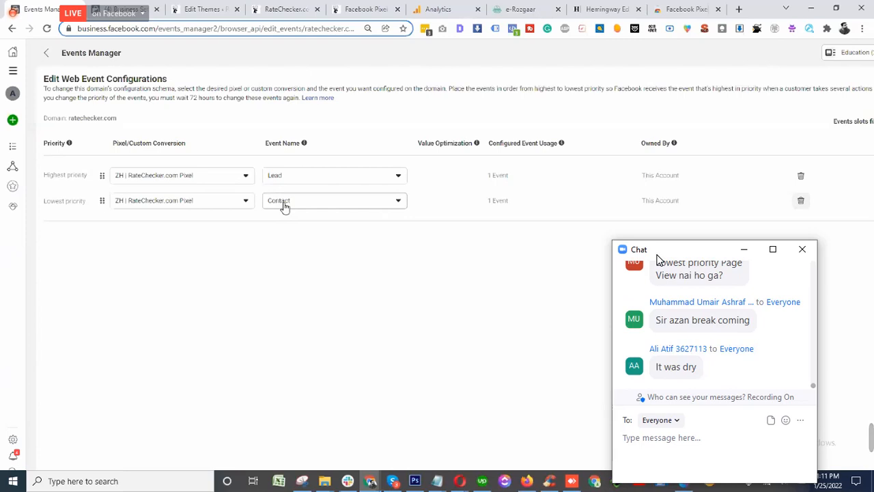
pyautogui.hscroll(2, 357, 244)
pyautogui.hotkey('ctrl', '-')
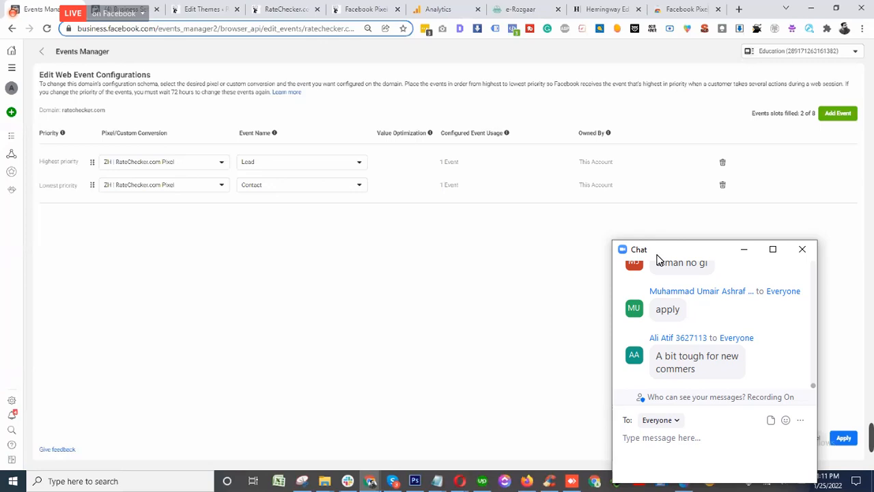
pyautogui.click(844, 439)
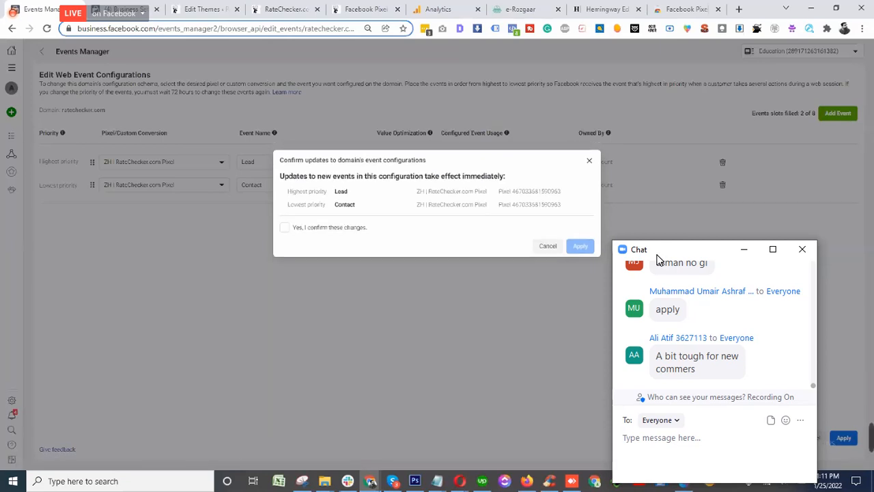
pyautogui.click(351, 228)
pyautogui.click(581, 247)
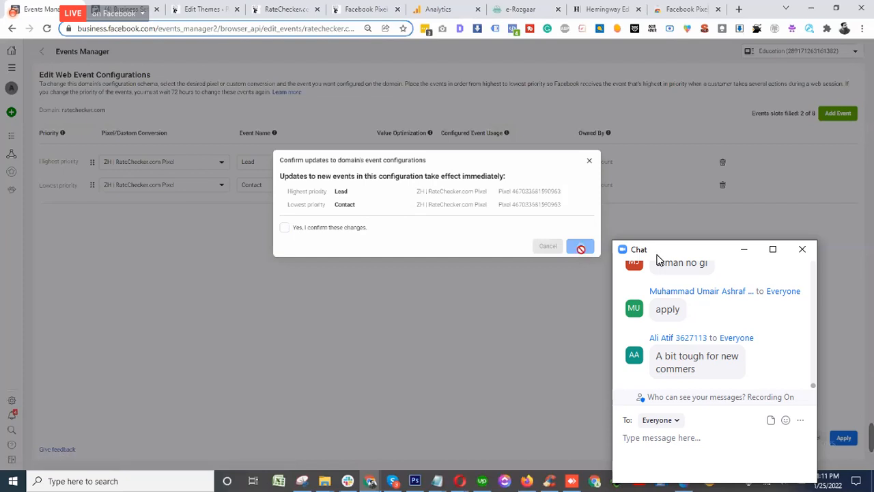
pyautogui.click(551, 218)
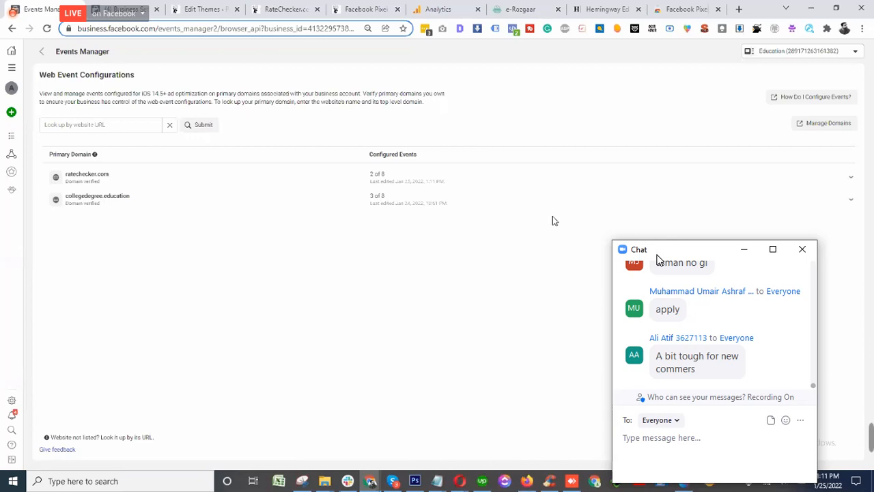
# Step: Switch to the Group-03 | Digital & SMM lecture window in Opera and close the chat covering the shared screen
pyautogui.moveTo(464, 475)
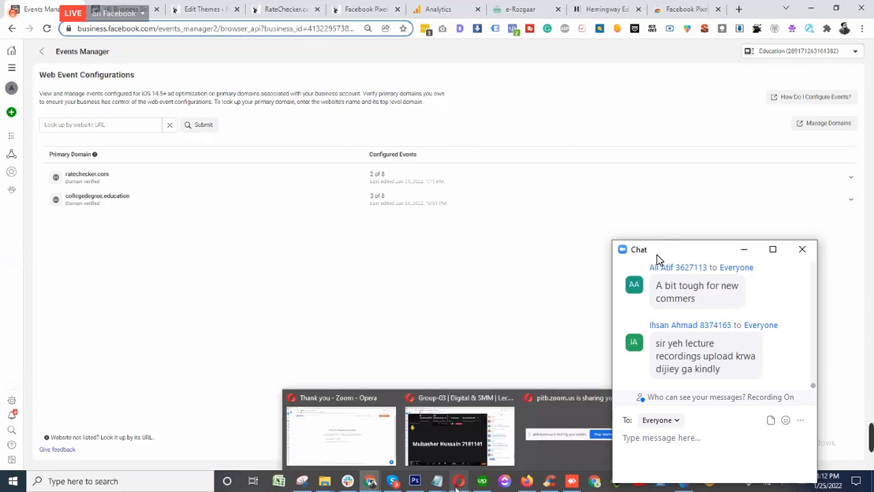
pyautogui.click(446, 441)
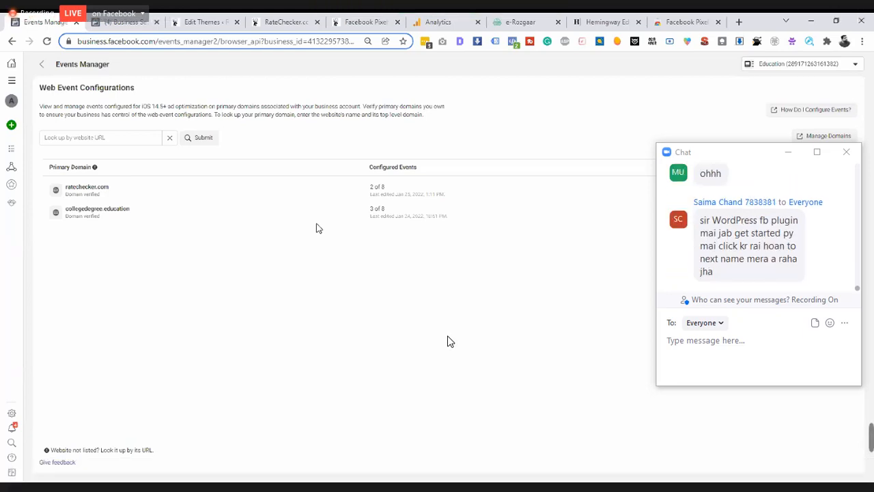
pyautogui.moveTo(742, 160); pyautogui.dragTo(731, 131)
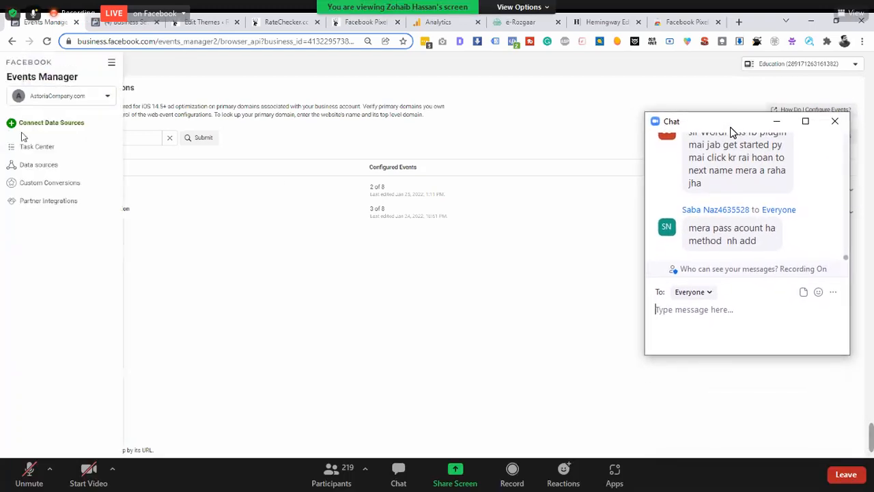
pyautogui.click(828, 122)
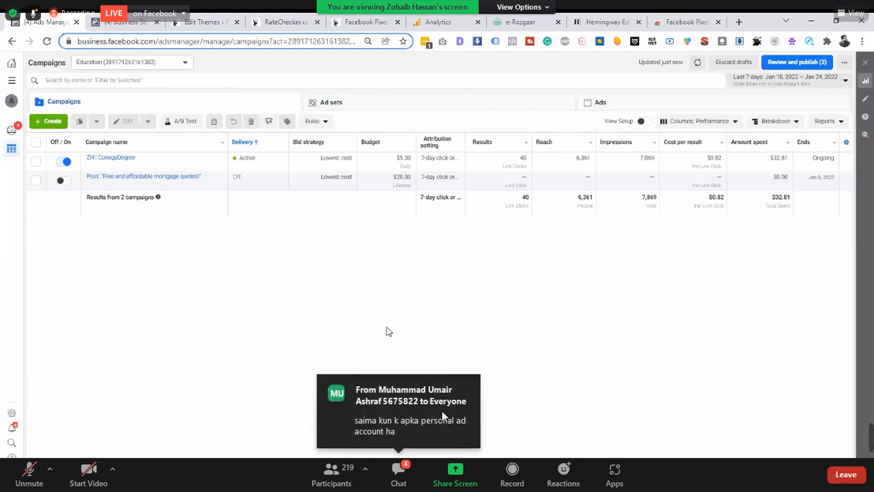
# Step: Open the meeting chat and draft the question "sir manulay code py ye ksy krin gy events manager?" for everyone
pyautogui.click(405, 484)
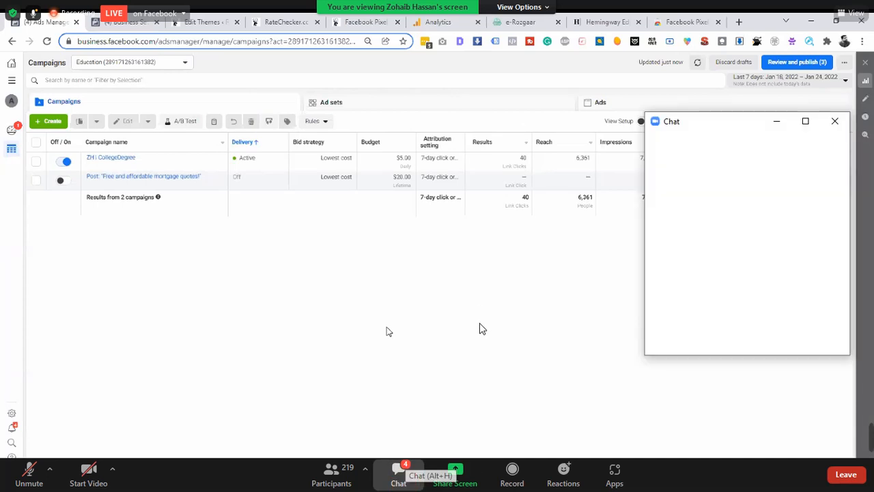
pyautogui.click(739, 326)
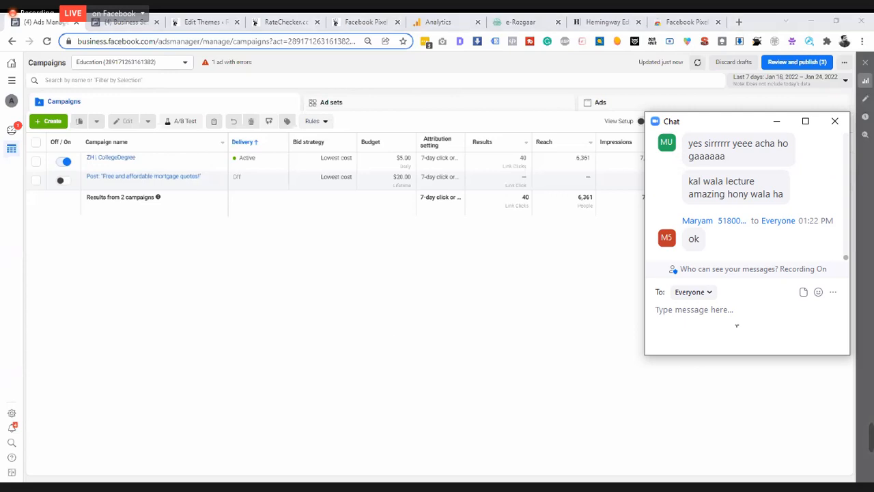
pyautogui.write('sir manulay code py ye ksy krin gy events manager?')
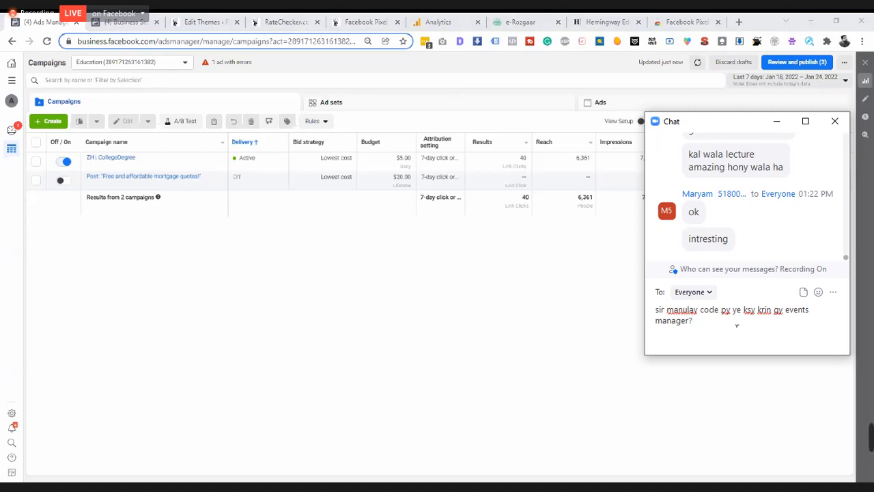
# Step: Extend the drafted chat question with "r agr koi event edit ya new add krna ho to ksy ho ga?"
pyautogui.write('r ')
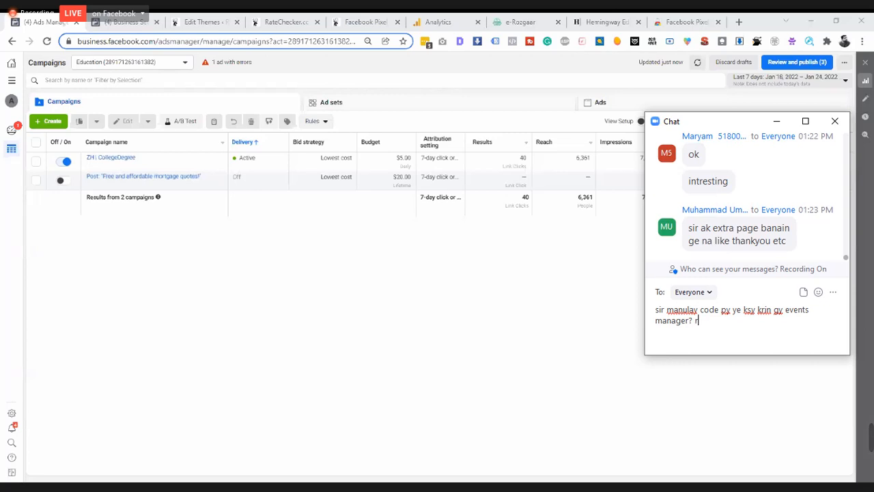
pyautogui.write('agr p')
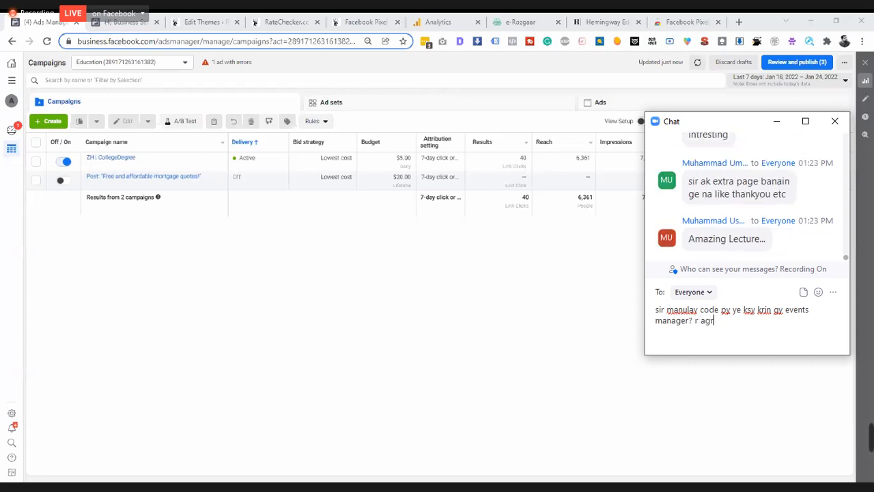
pyautogui.press('BackSpace')
pyautogui.write('po')
pyautogui.press('BackSpace')
pyautogui.press('BackSpace')
pyautogui.write('koi event')
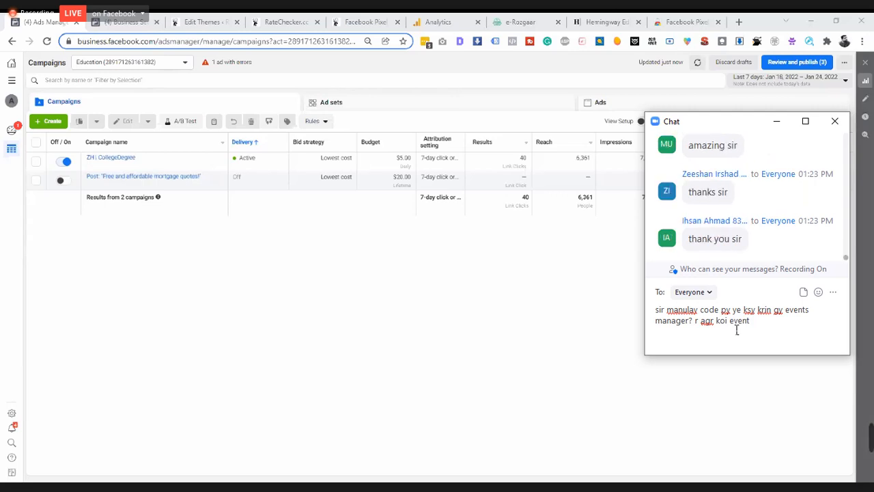
pyautogui.write(' edit y')
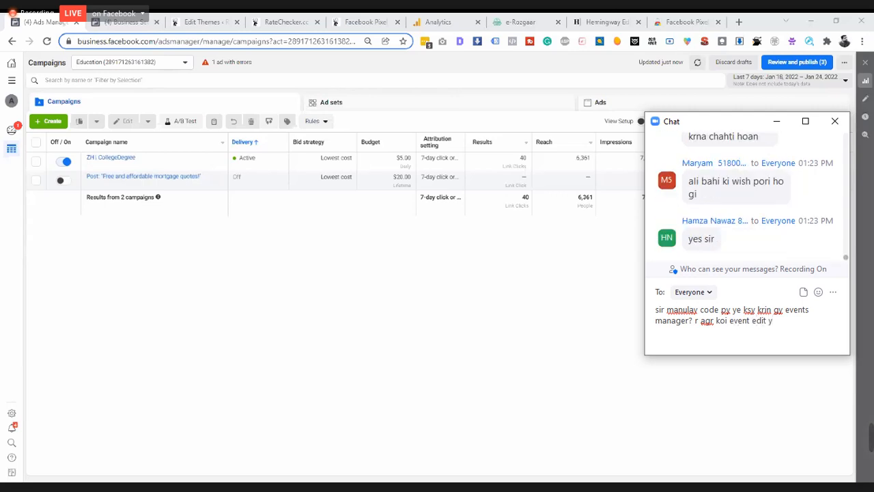
pyautogui.write('a')
pyautogui.write(' new a')
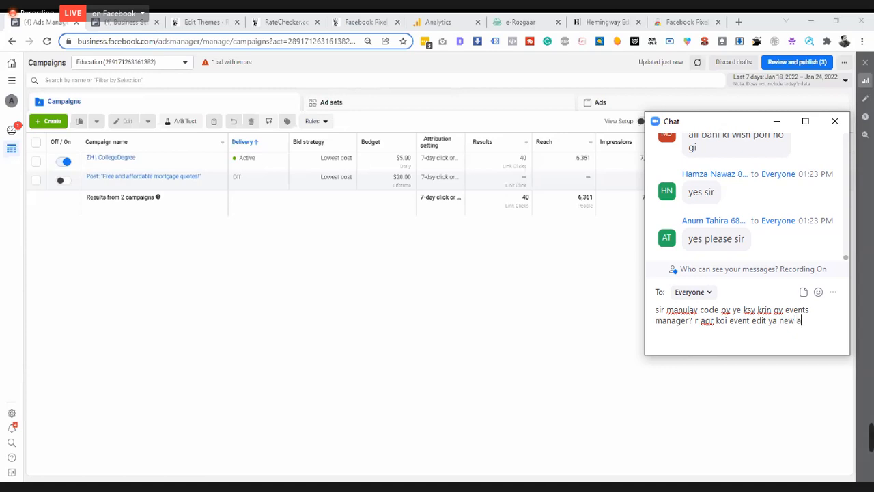
pyautogui.write('dd krna ho ')
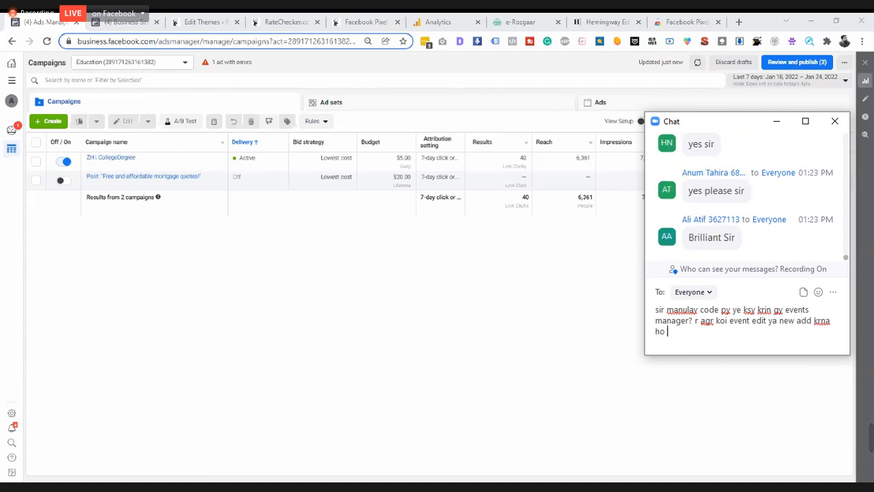
pyautogui.write('to ksy ho')
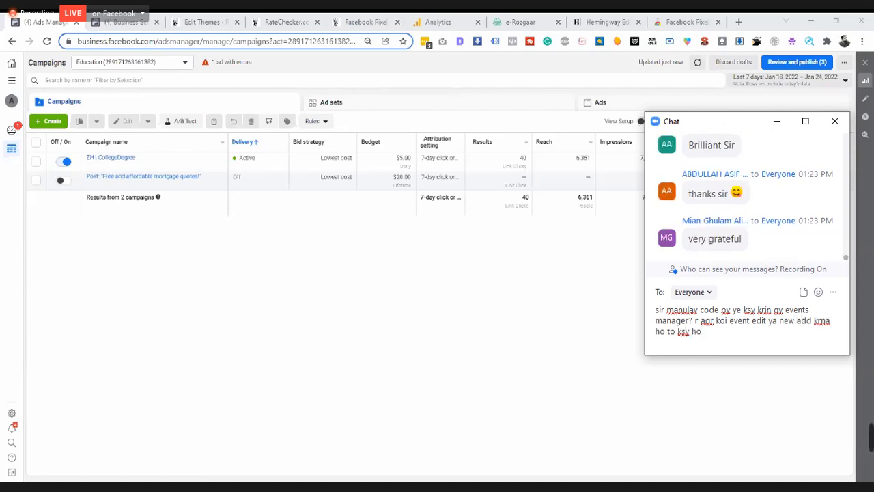
pyautogui.write(' ga?')
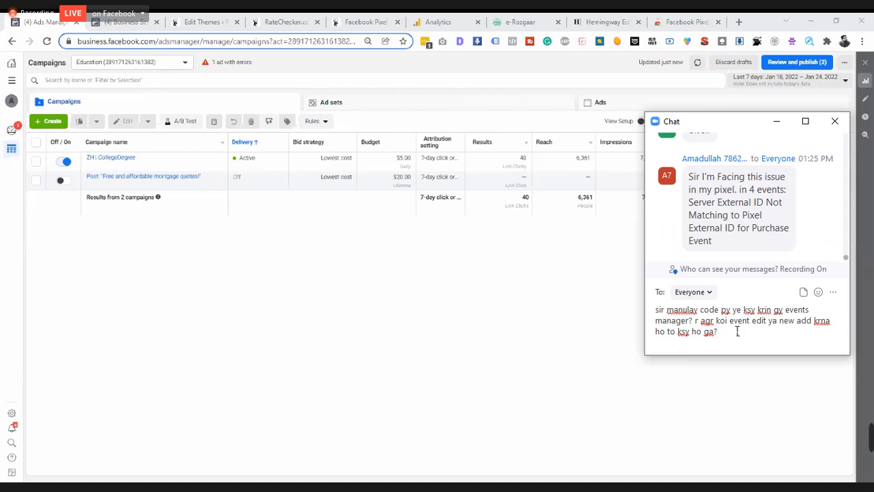
# Step: Copy the full drafted question and send it to everyone in the meeting chat
pyautogui.hotkey('ctrl', 'a')
pyautogui.hotkey('ctrl', 'c')
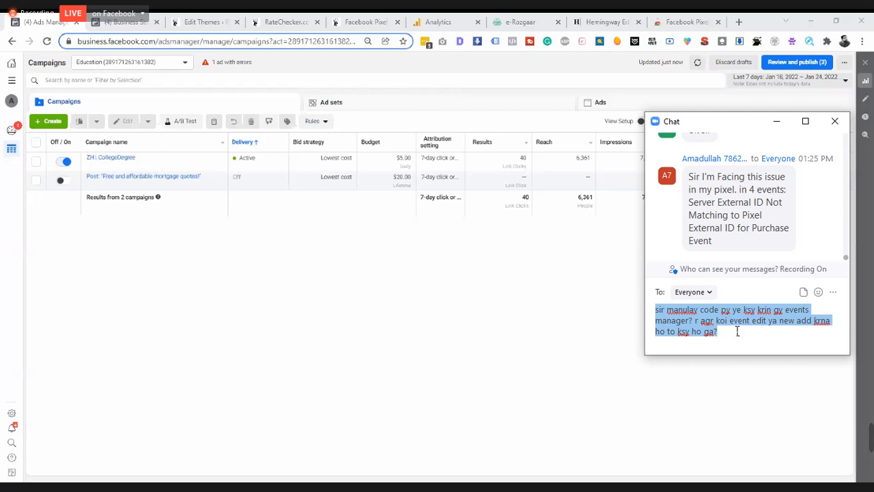
pyautogui.press('Return')
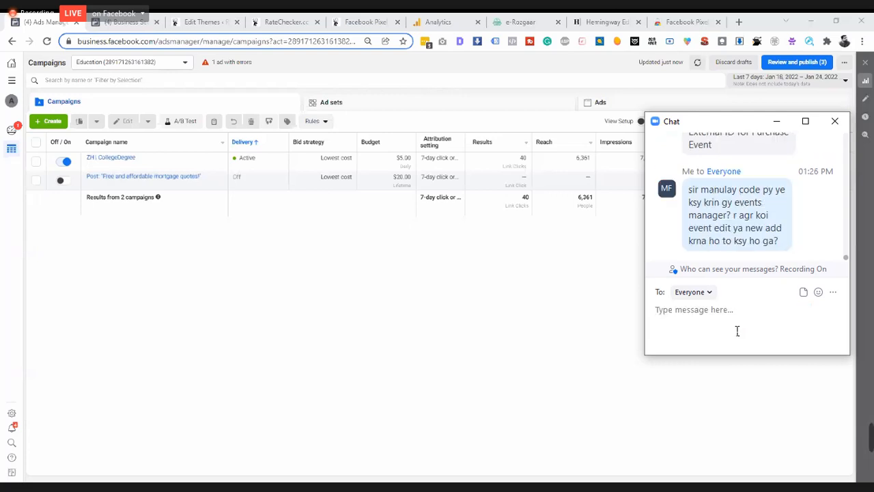
pyautogui.press('XF86Calculator')
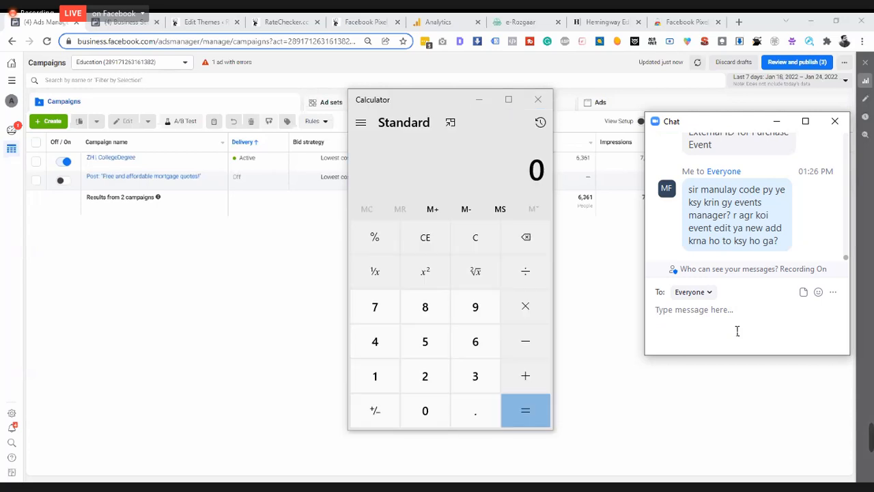
pyautogui.click(538, 102)
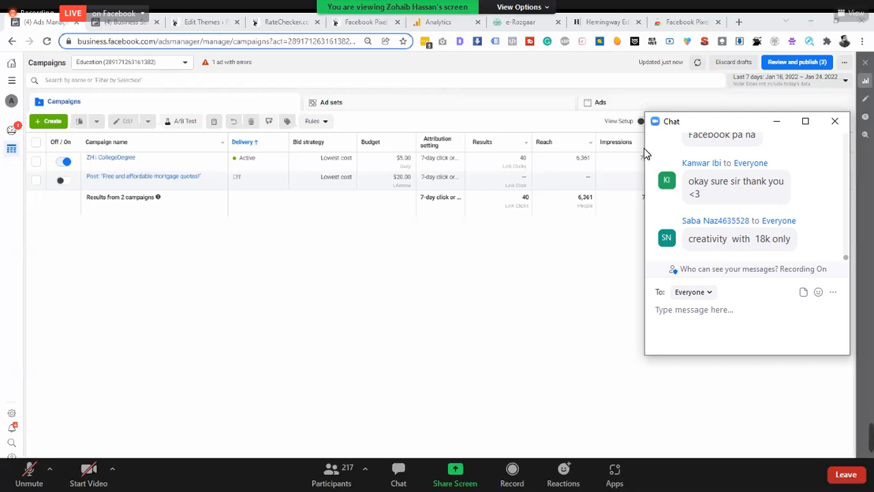
# Step: Post the copied question about manual code and editing or adding events to everyone again
pyautogui.click(735, 343)
pyautogui.click(695, 370)
pyautogui.hotkey('ctrl', 'v')
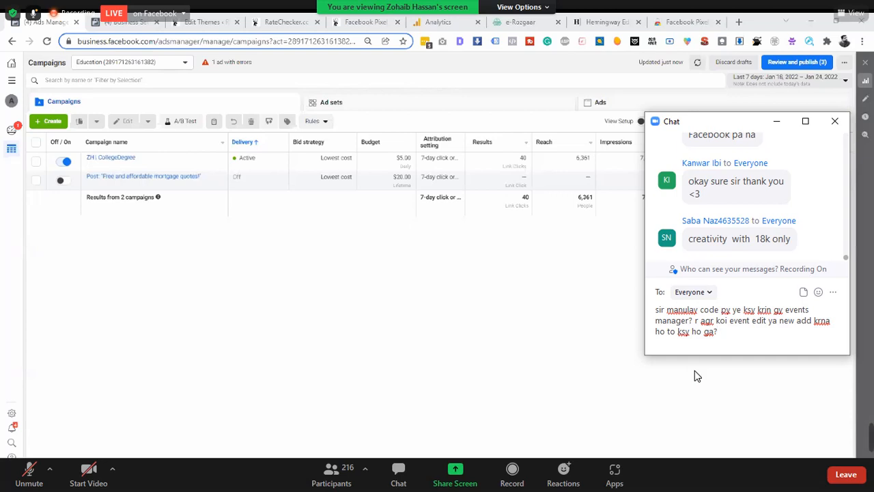
pyautogui.press('Return')
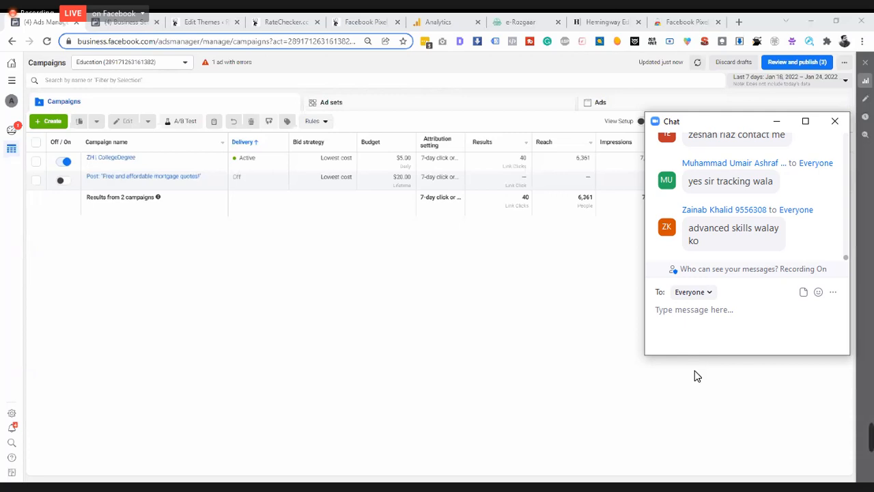
# Step: Send the chat message "sir no response on upwork" to everyone in the meeting
pyautogui.write('si')
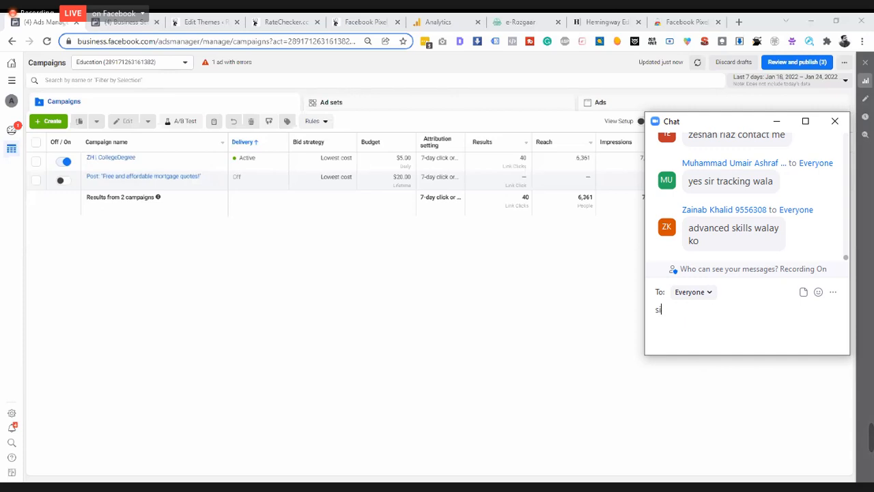
pyautogui.write('r no response on upwork')
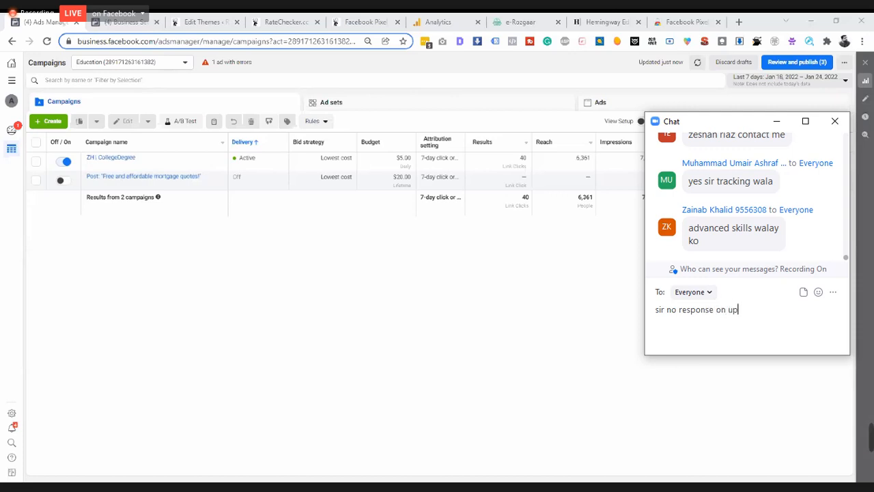
pyautogui.press('Return')
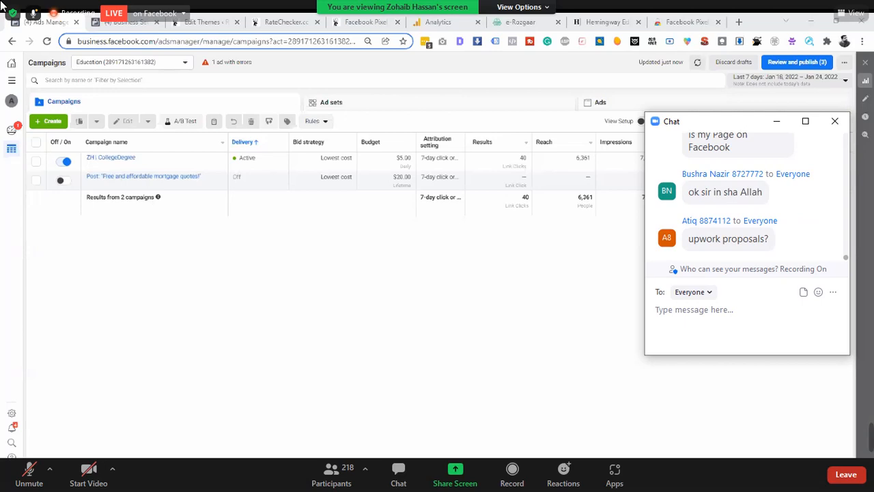
pyautogui.moveTo(871, 451)
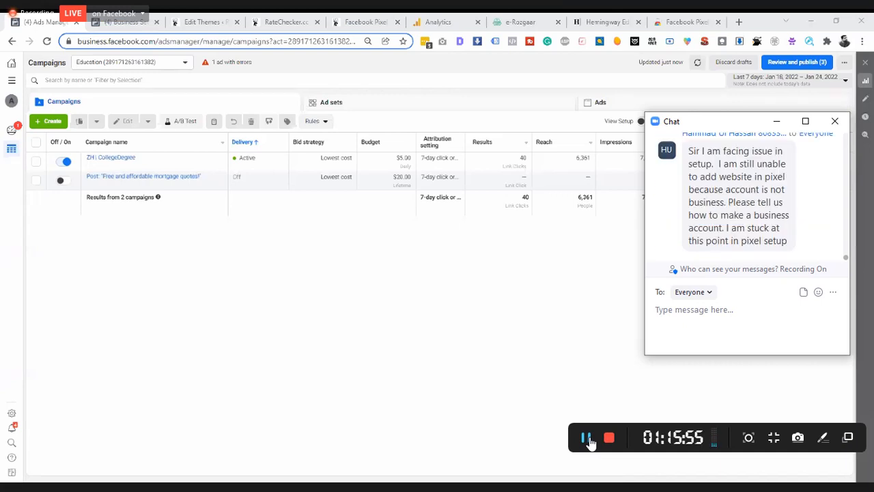
pyautogui.click(677, 327)
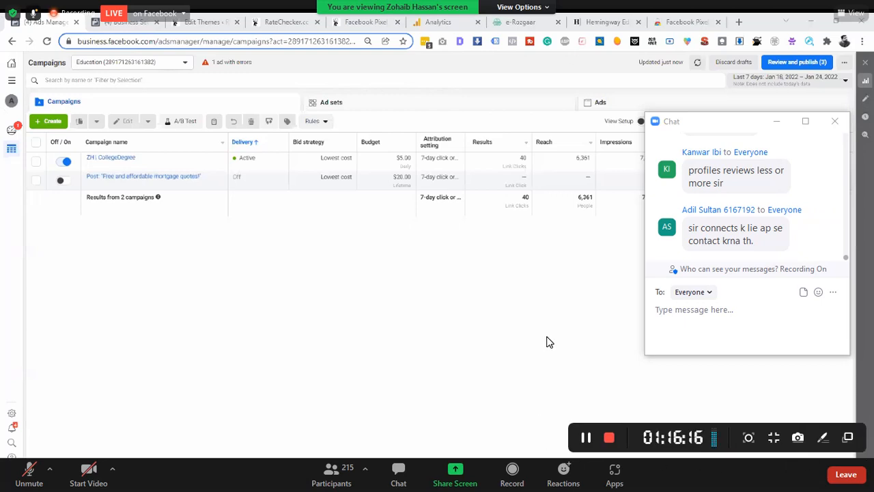
pyautogui.click(748, 320)
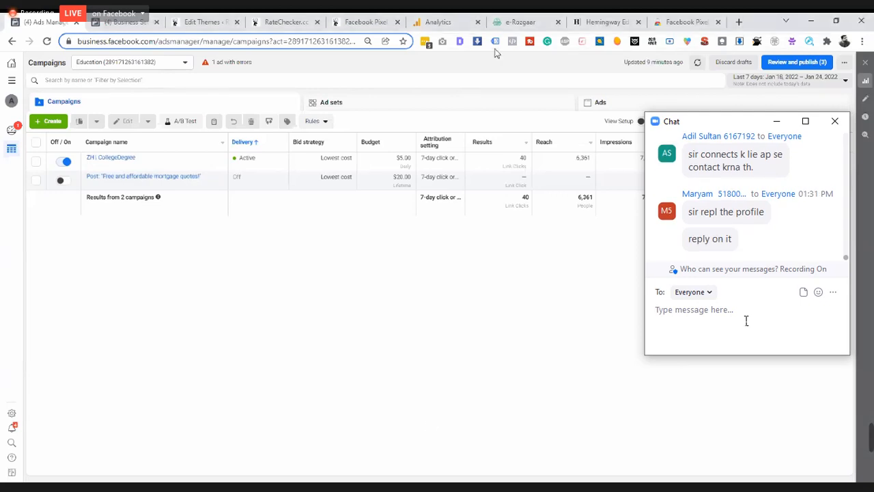
# Step: Open the bookmarked Profile Links - Digital Marketing & Social Media - Dec 2021 sheet from eRozgaar's Dec 2021 folder in a new browser tab
pyautogui.click(739, 23)
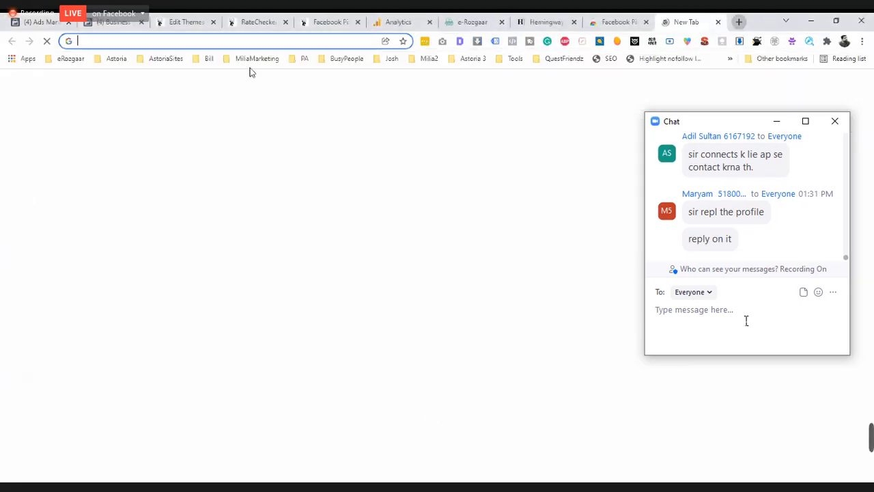
pyautogui.click(68, 58)
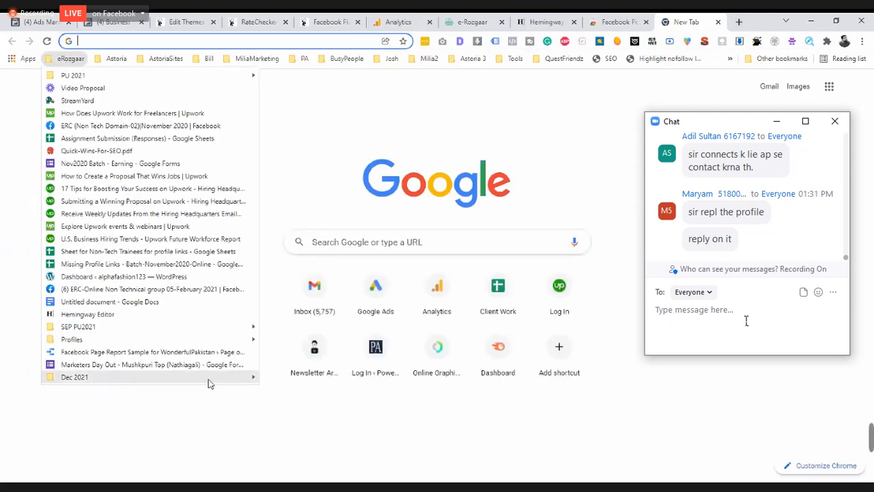
pyautogui.moveTo(209, 379)
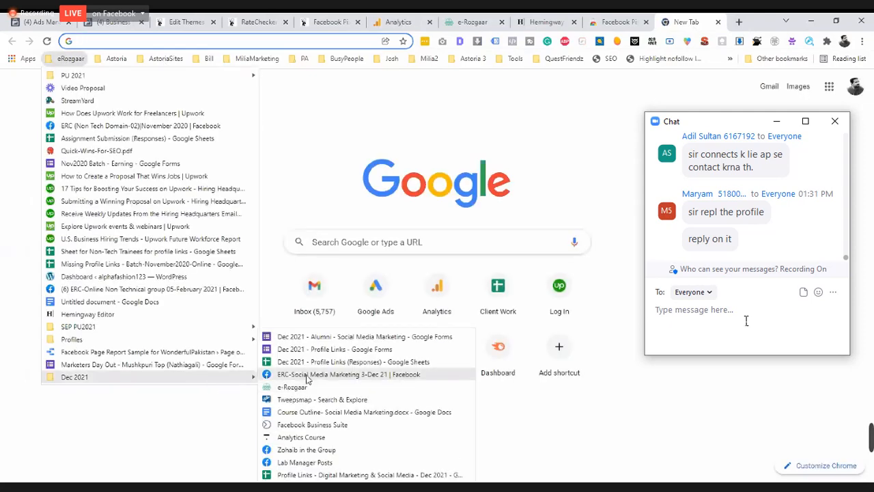
pyautogui.click(296, 475)
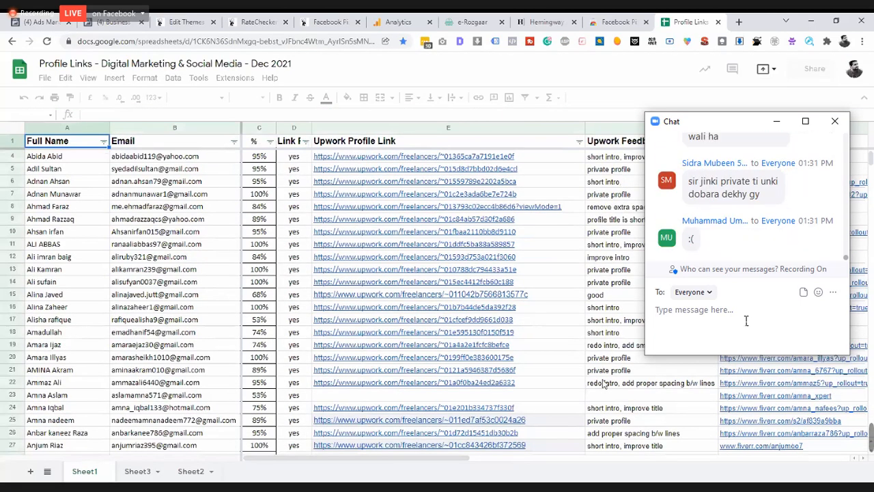
# Step: Open the Upwork profile linked in row 40 of the Profile Links sheet
pyautogui.scroll(-2, 603, 384)
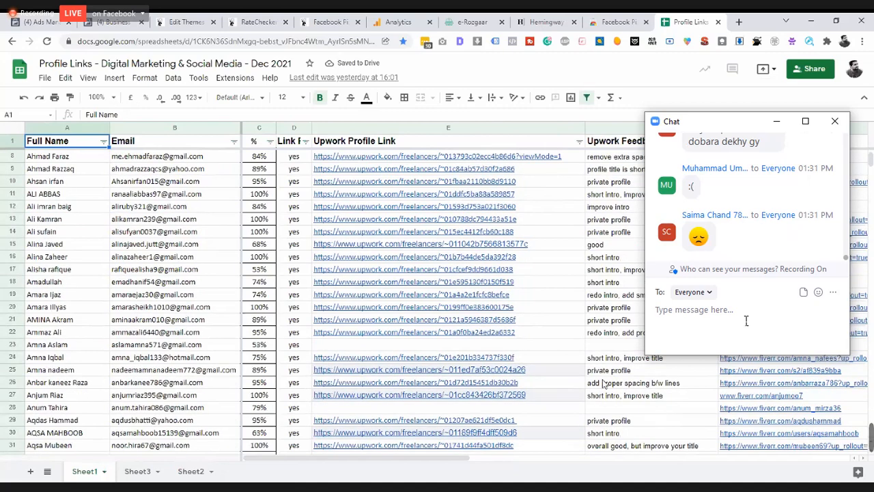
pyautogui.scroll(-2, 603, 383)
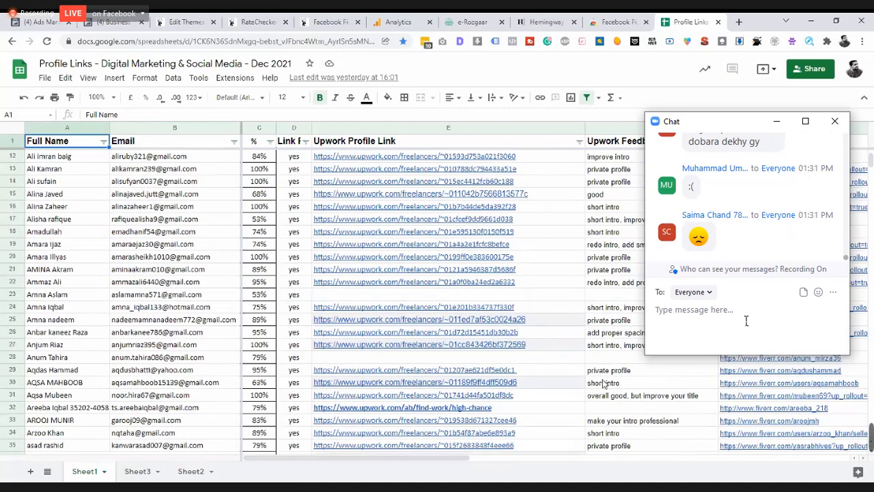
pyautogui.scroll(-1, 603, 384)
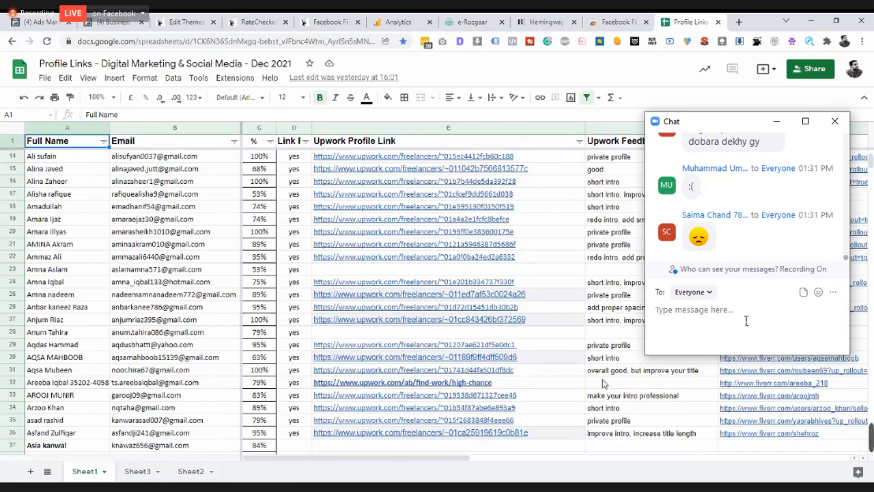
pyautogui.scroll(-3, 603, 383)
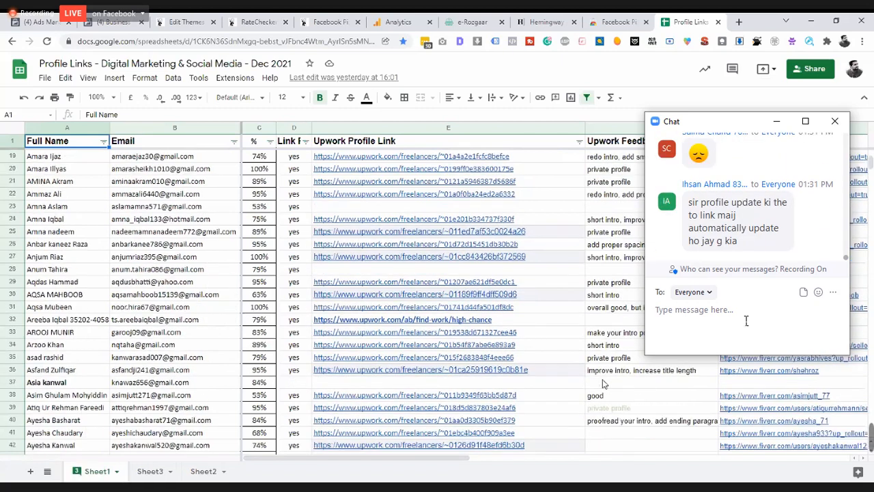
pyautogui.scroll(1, 603, 384)
pyautogui.click(511, 439)
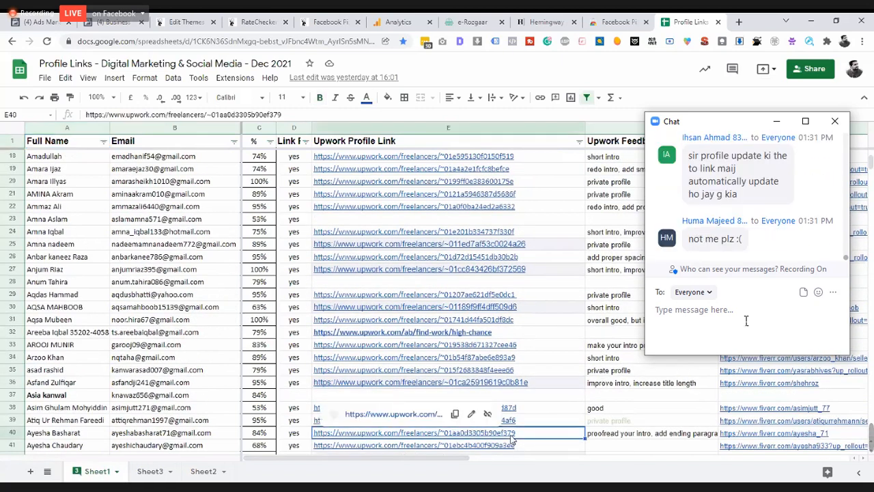
pyautogui.click(402, 415)
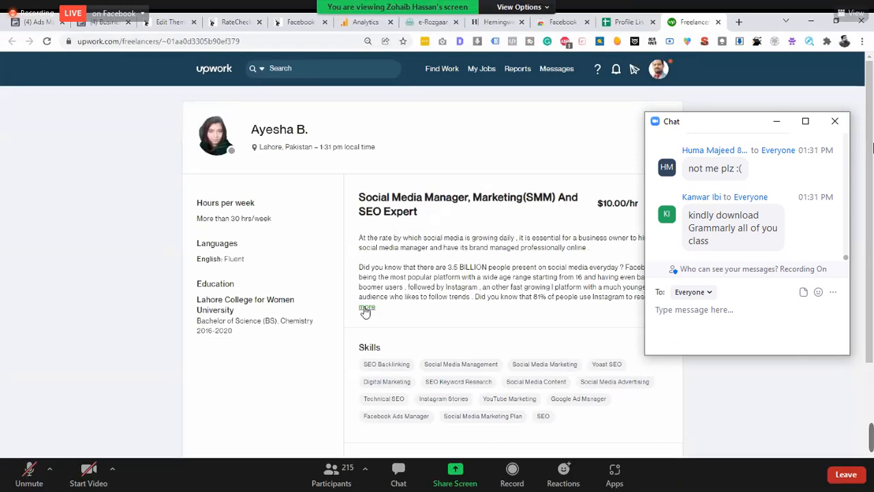
# Step: Close the meeting chat covering the freelancer's Upwork profile and look over the profile overview
pyautogui.click(832, 124)
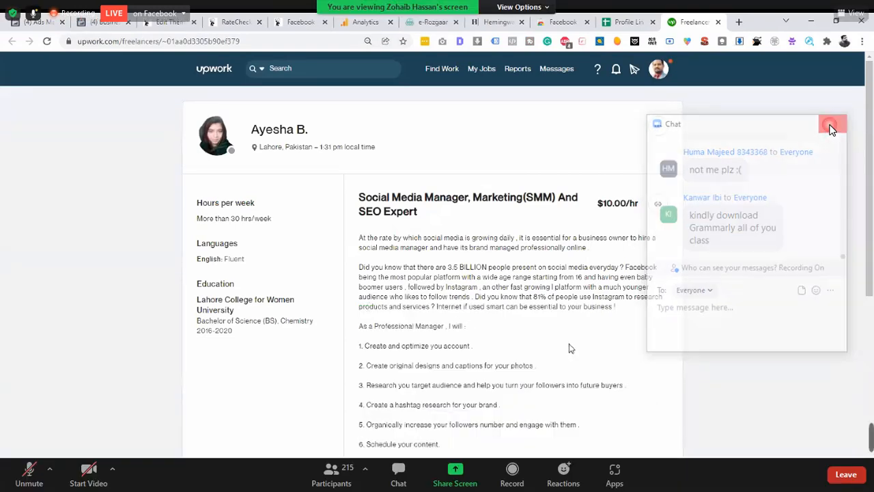
pyautogui.scroll(5, 832, 130)
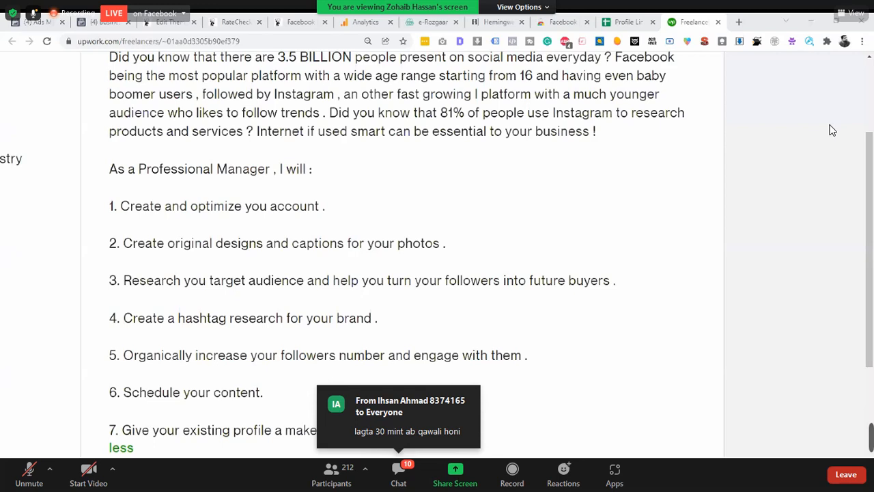
# Step: Open the meeting chat, read back through the recent messages and return to the newest one
pyautogui.click(403, 469)
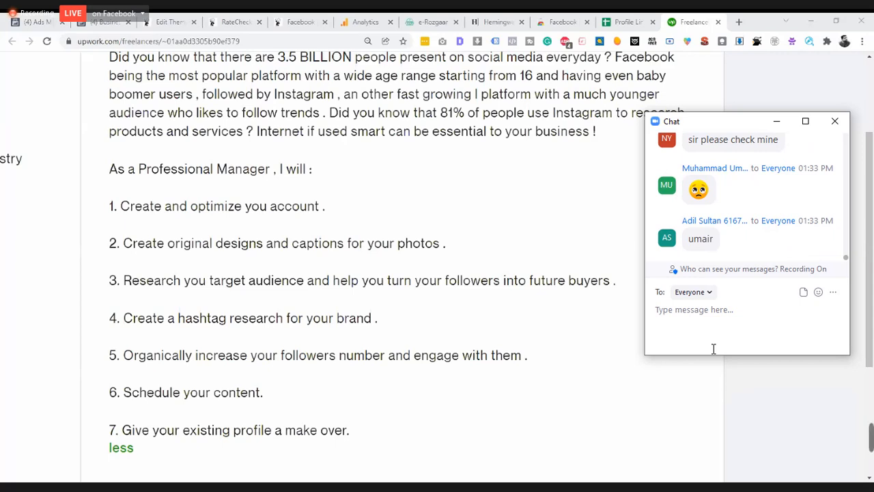
pyautogui.scroll(2, 761, 214)
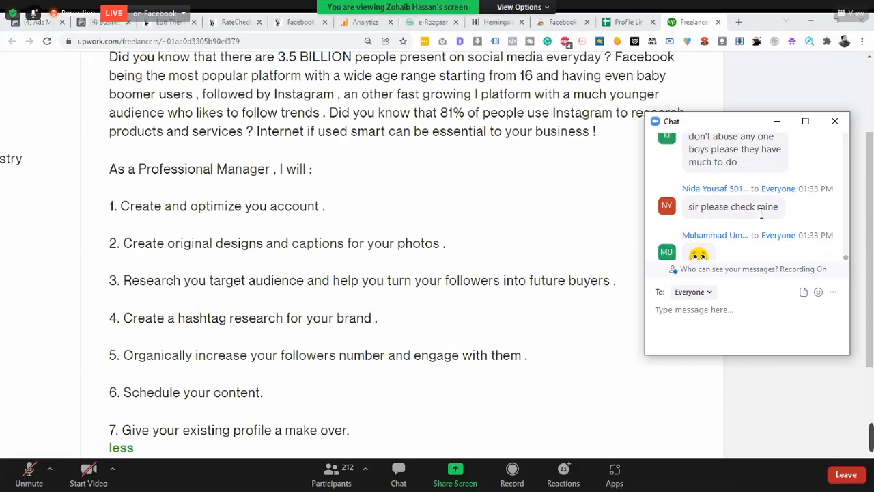
pyautogui.scroll(2, 762, 213)
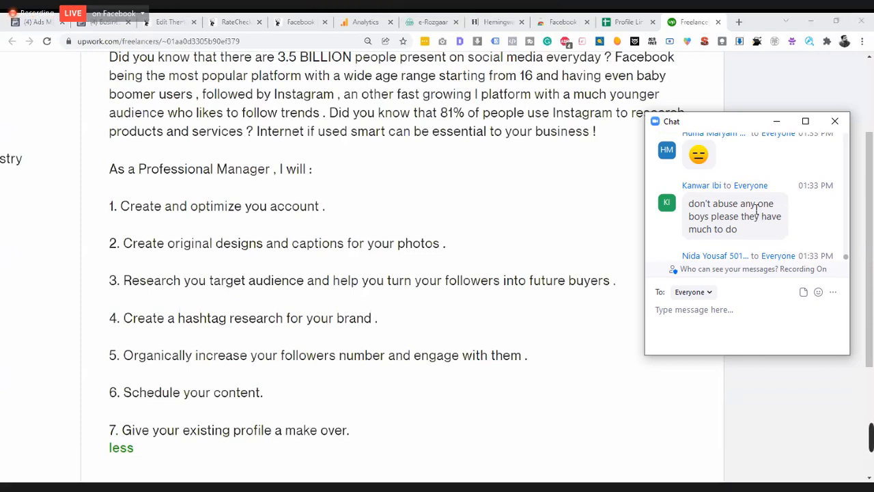
pyautogui.scroll(2, 755, 208)
pyautogui.scroll(1, 754, 208)
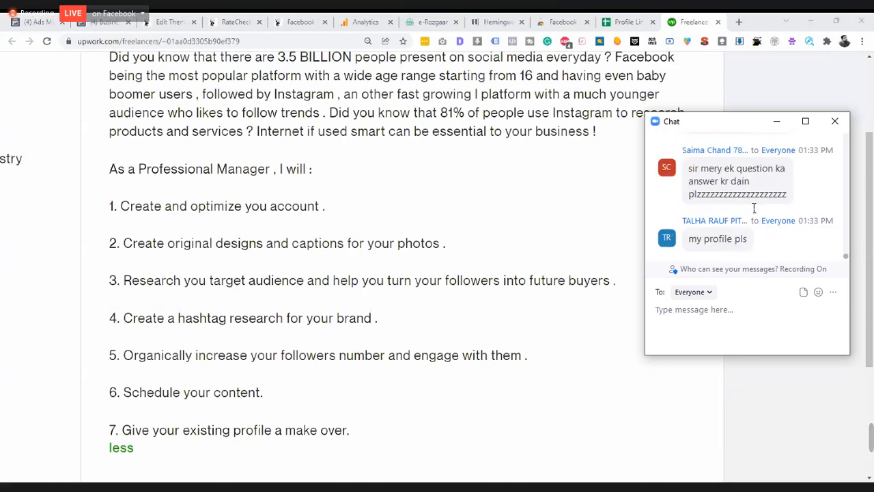
pyautogui.scroll(1, 755, 208)
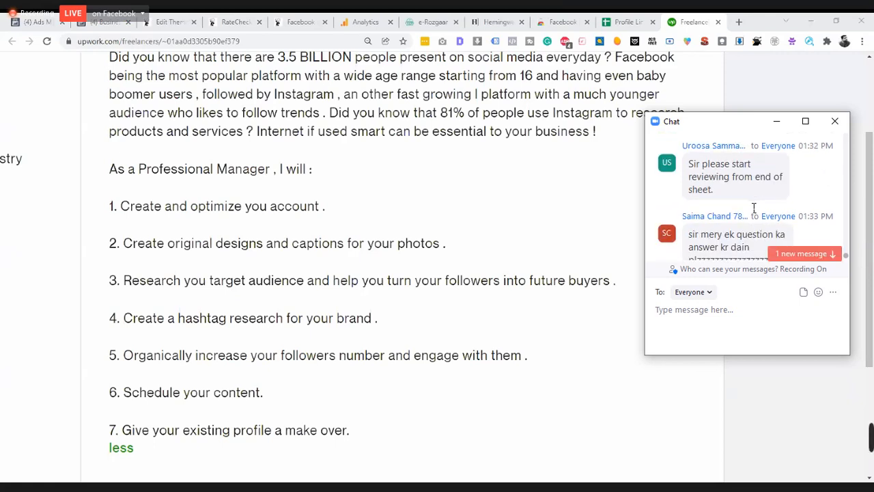
pyautogui.scroll(1, 754, 208)
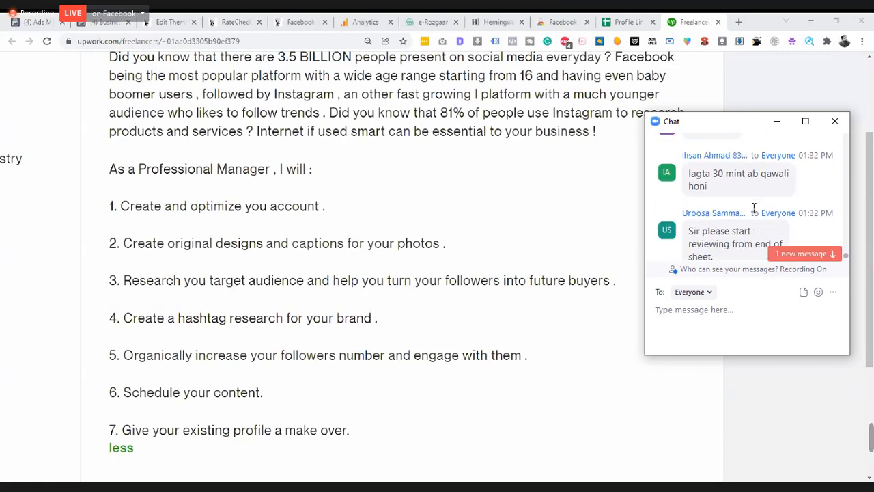
pyautogui.click(810, 256)
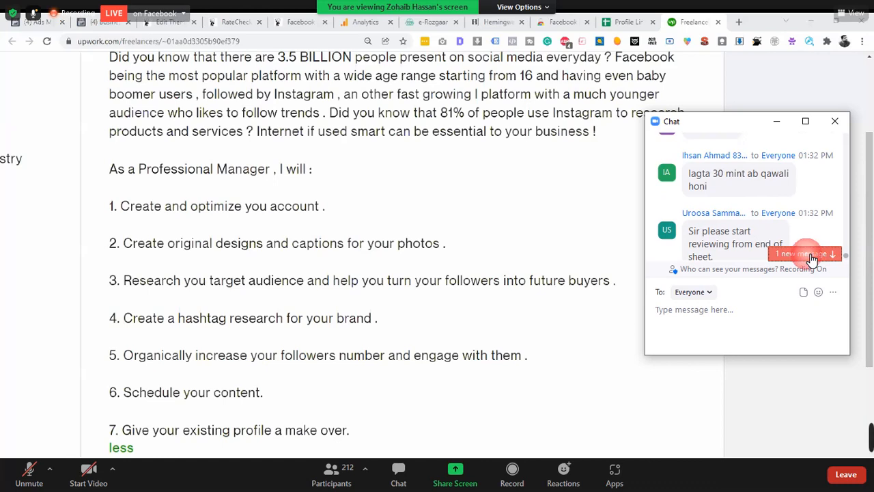
# Step: Send the chat message "sir asa lgta hhy Masjid ka imam bnana pry ga" to everyone in the meeting
pyautogui.click(741, 322)
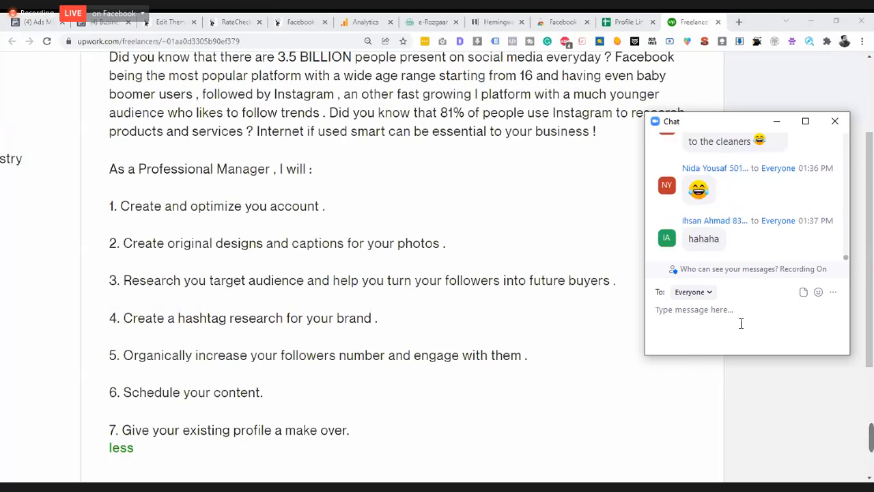
pyautogui.write('sir asa lgta bhy Masjid ka imam')
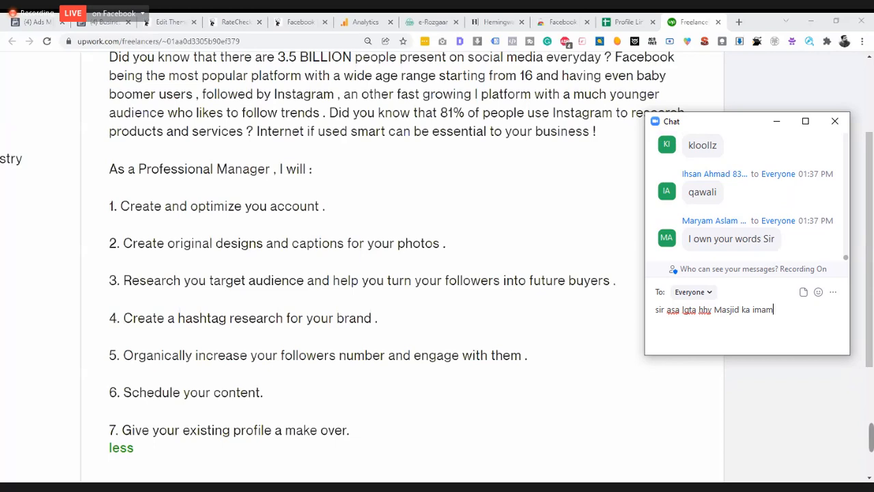
pyautogui.write(' bnana pry ga')
pyautogui.press('Return')
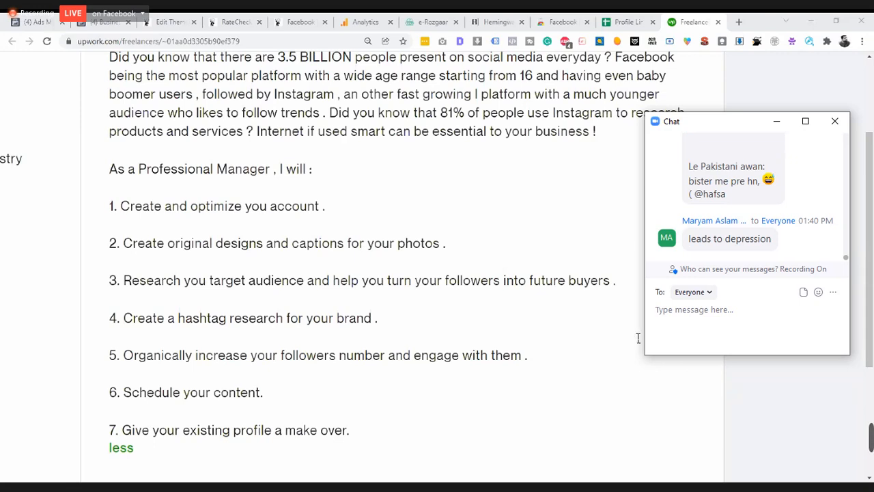
# Step: Close the floating chat window and take the meeting out of full screen, with the chat docked beside the shared screen
pyautogui.click(399, 472)
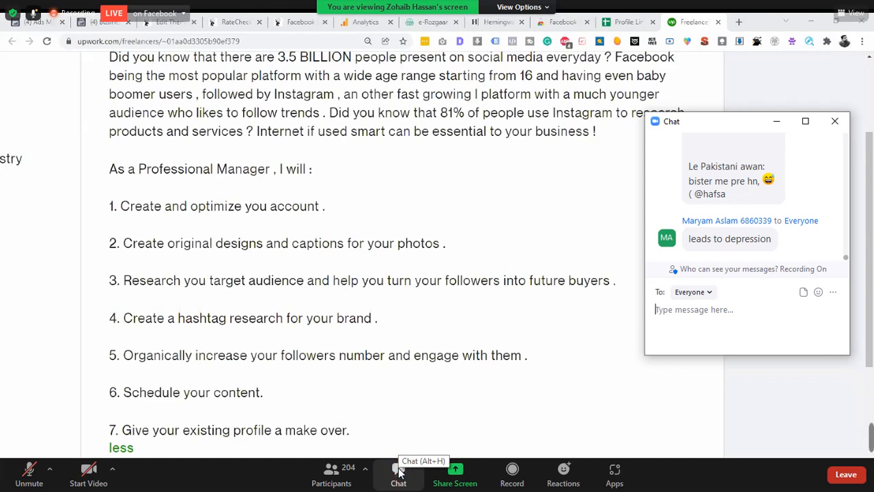
pyautogui.click(835, 121)
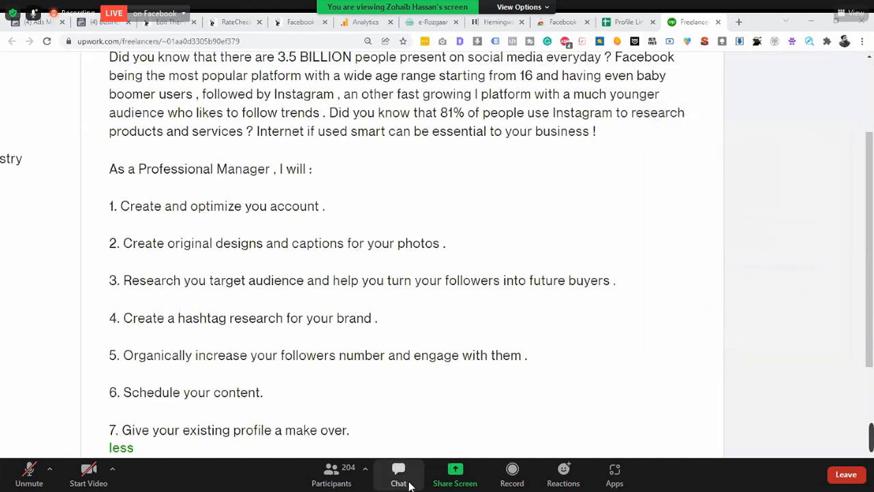
pyautogui.doubleClick(396, 221)
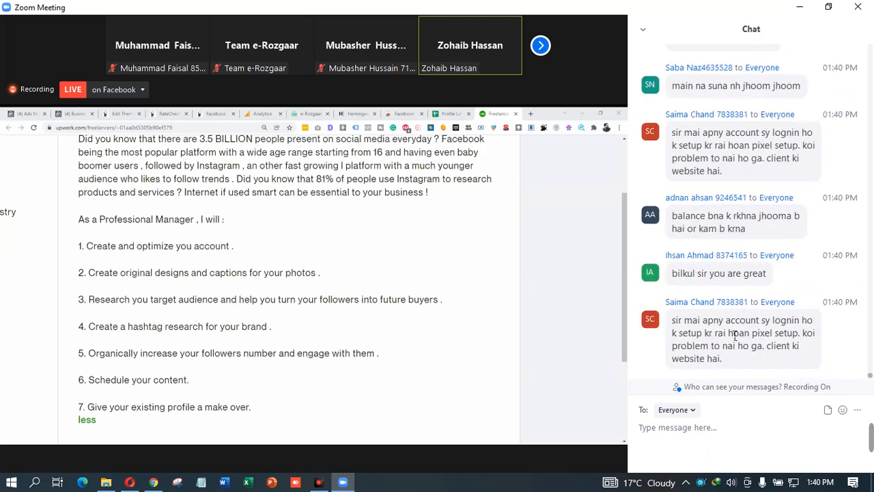
# Step: Send the chat message "sir thori tuning zarori hoti hy" to everyone in the meeting
pyautogui.click(727, 448)
pyautogui.write('sir th')
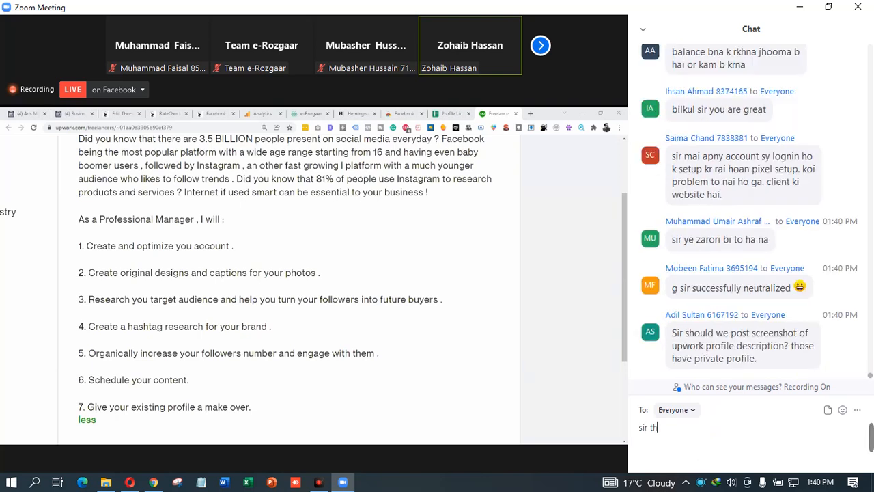
pyautogui.write('ori tuning zarori')
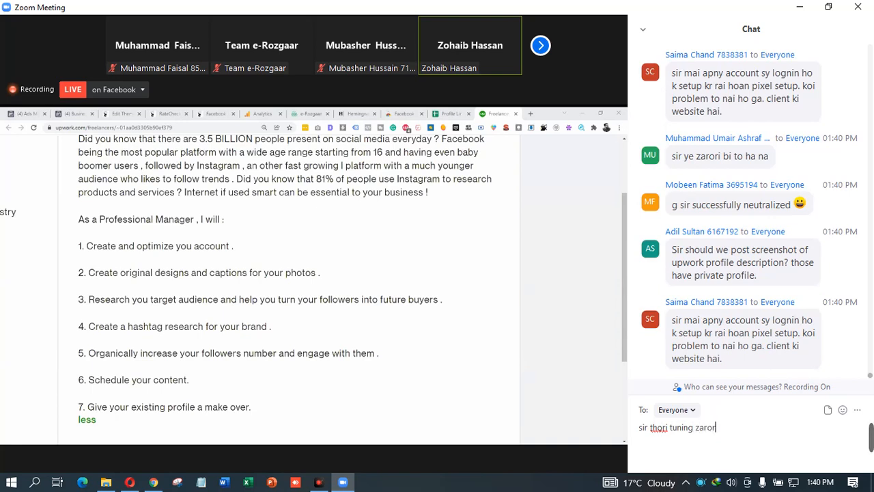
pyautogui.write(' hoti hy')
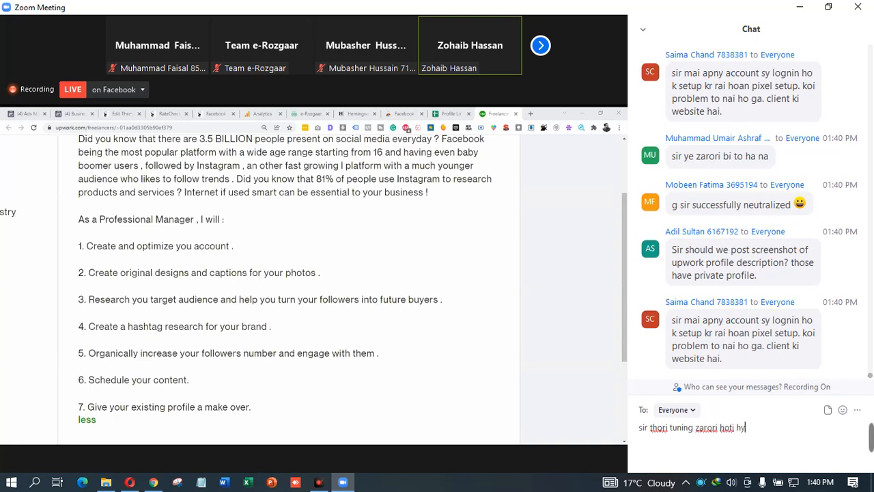
pyautogui.press('Return')
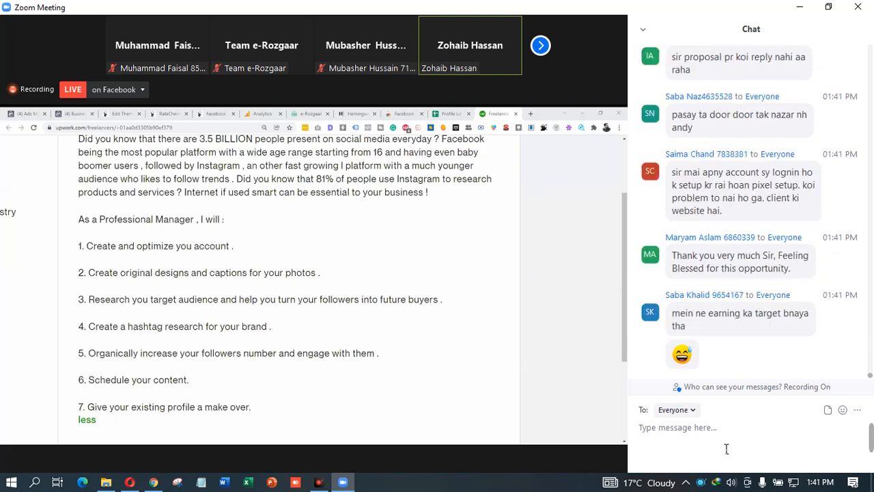
# Step: Send the chat message "sir phr b ni ho rhy earnig" to everyone in the meeting
pyautogui.click(727, 449)
pyautogui.write('sir phr ')
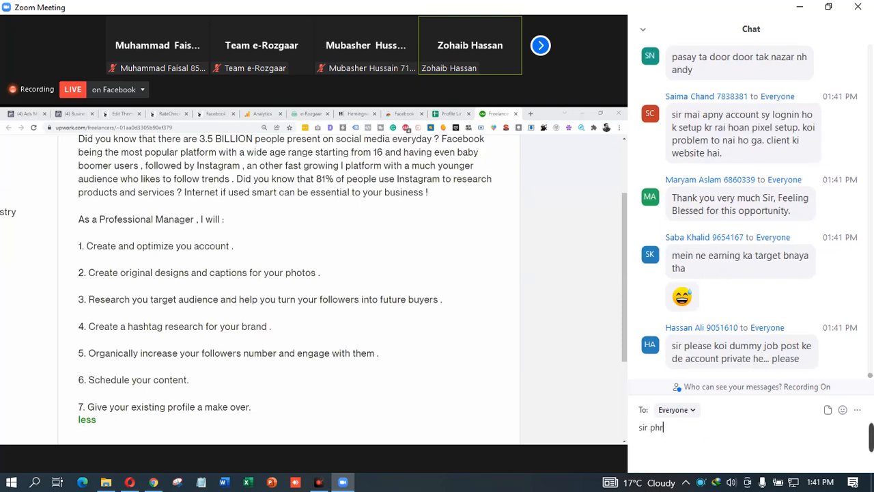
pyautogui.write('b nj ho rhy earnig')
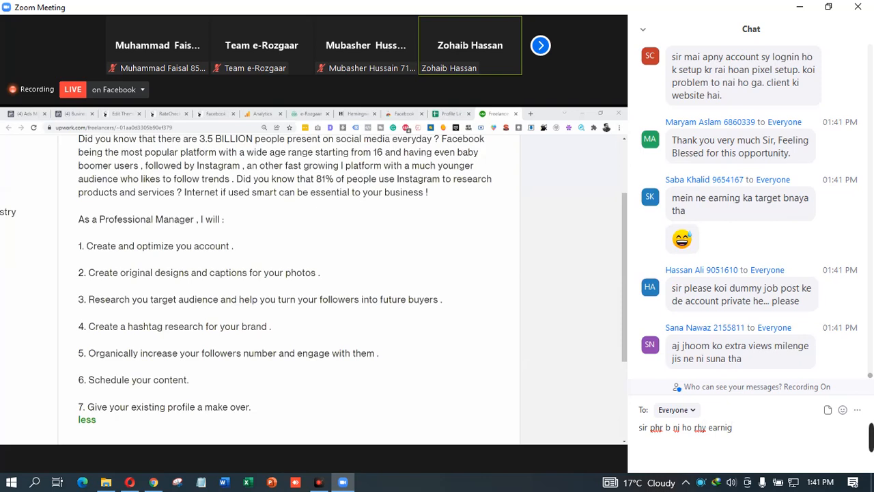
pyautogui.press('Return')
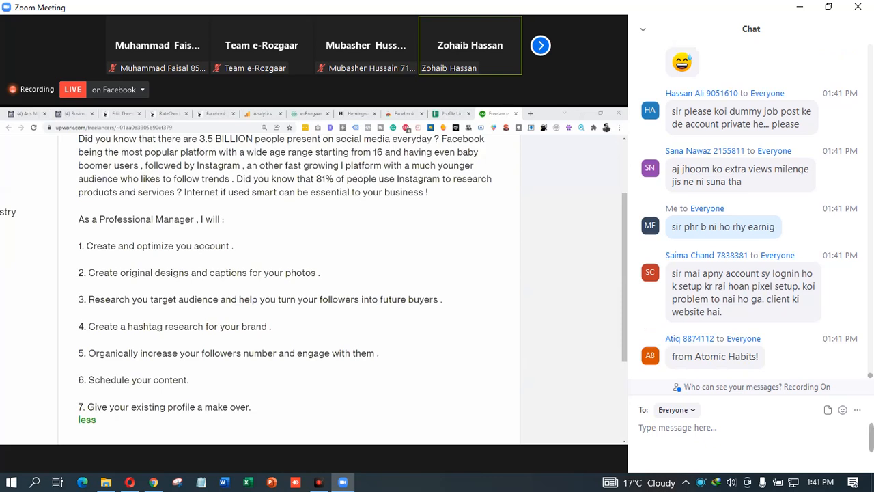
pyautogui.moveTo(870, 437)
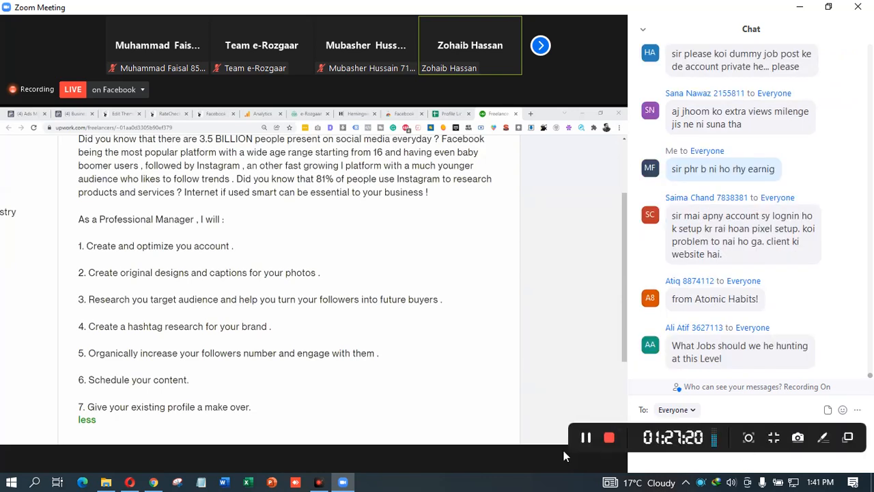